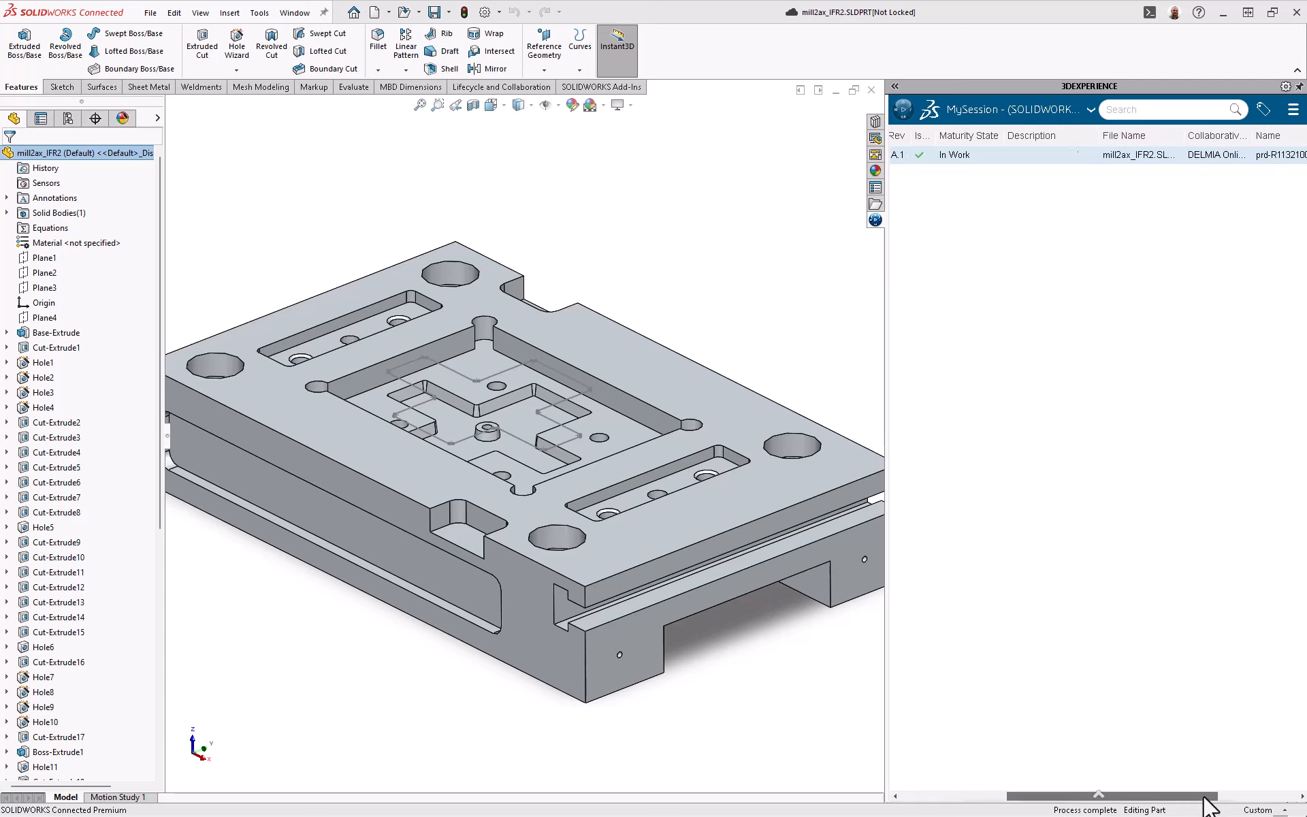
Move the conversion status column to the front of the MySession component list.
{"action": "left_click_drag", "start_coordinate": [1287, 136], "coordinate": [906, 146]}
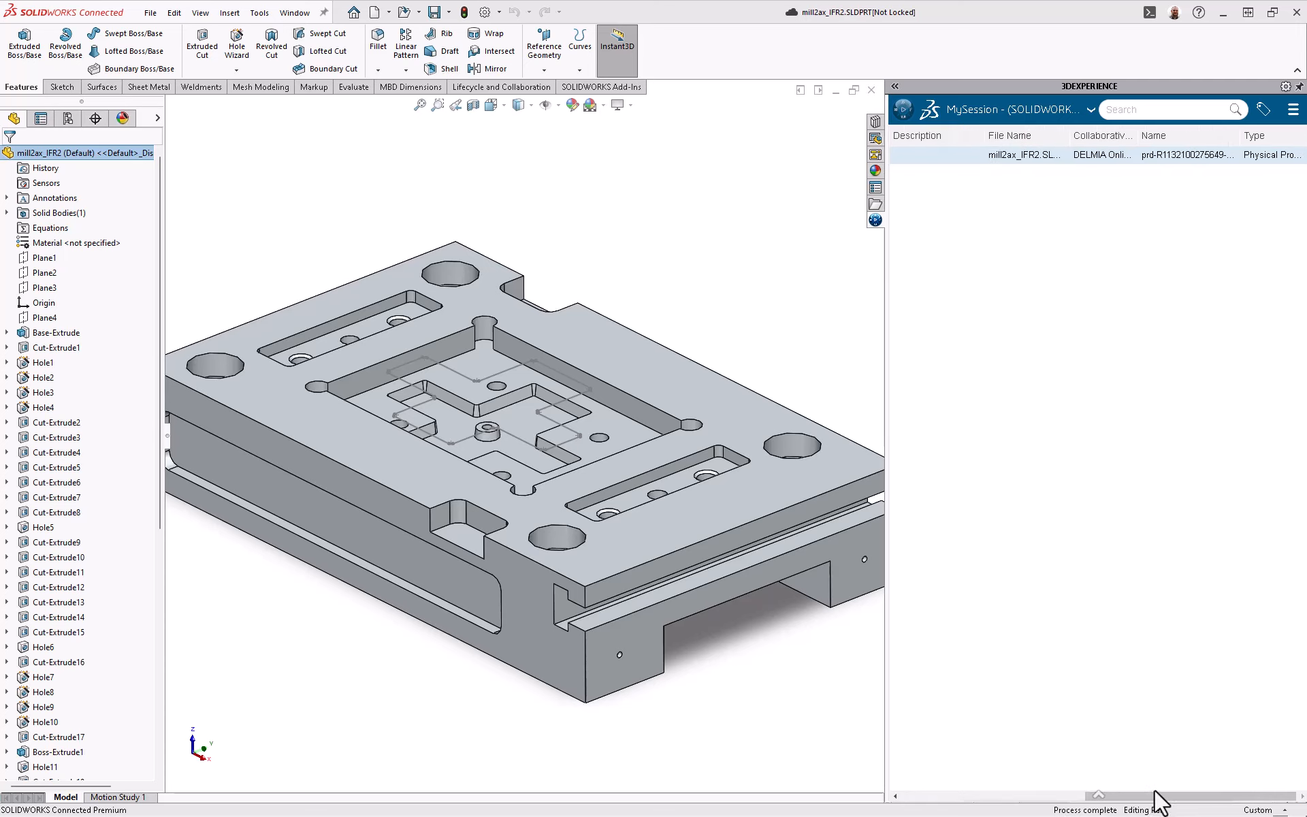
{"action": "left_click_drag", "start_coordinate": [1158, 793], "coordinate": [953, 777]}
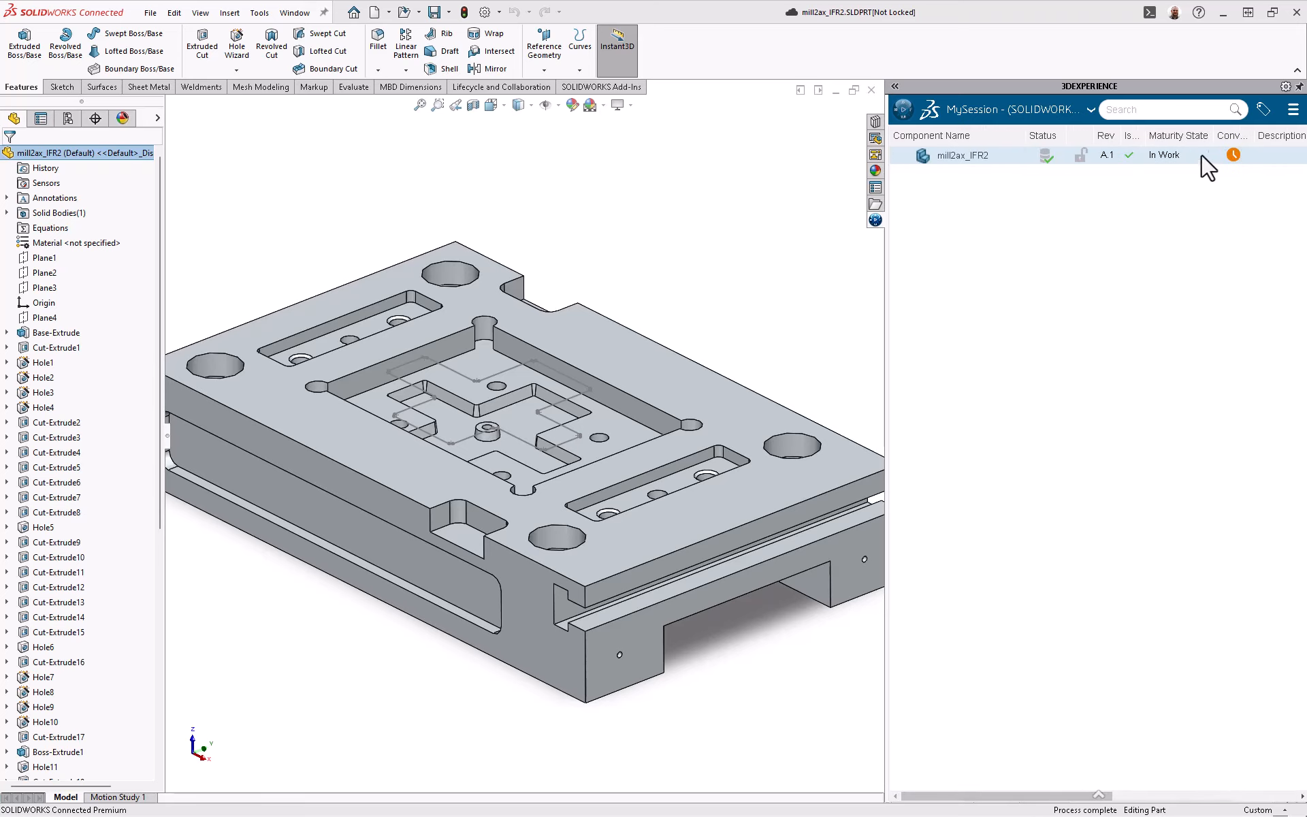
{"action": "left_click_drag", "start_coordinate": [1235, 129], "coordinate": [913, 134]}
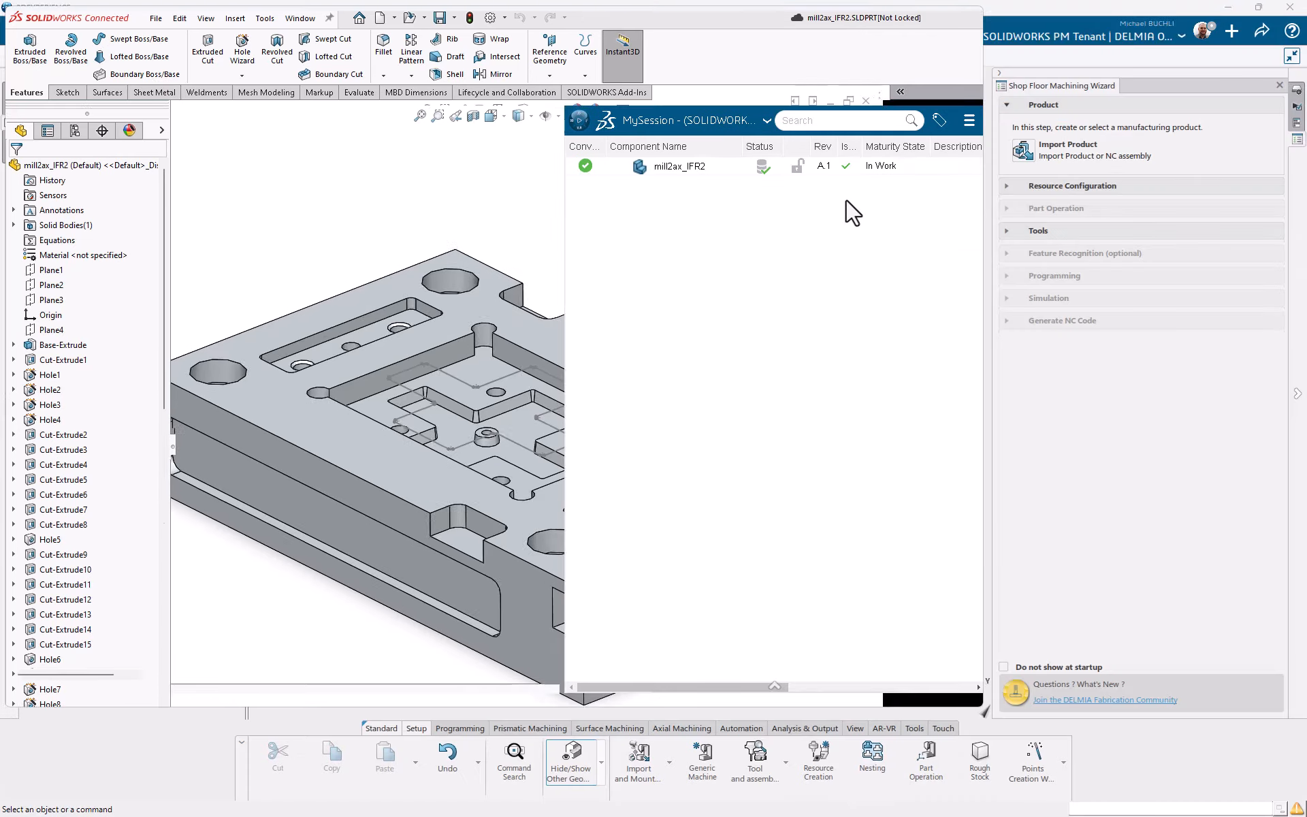
Arrange SOLIDWORKS beside the 3DEXPERIENCE window and open mill2ax_IFR2 from MySession in a new, maximized 3DEXPERIENCE tab.
{"action": "left_click_drag", "start_coordinate": [68, 21], "coordinate": [1304, 220]}
{"action": "left_click", "coordinate": [550, 281]}
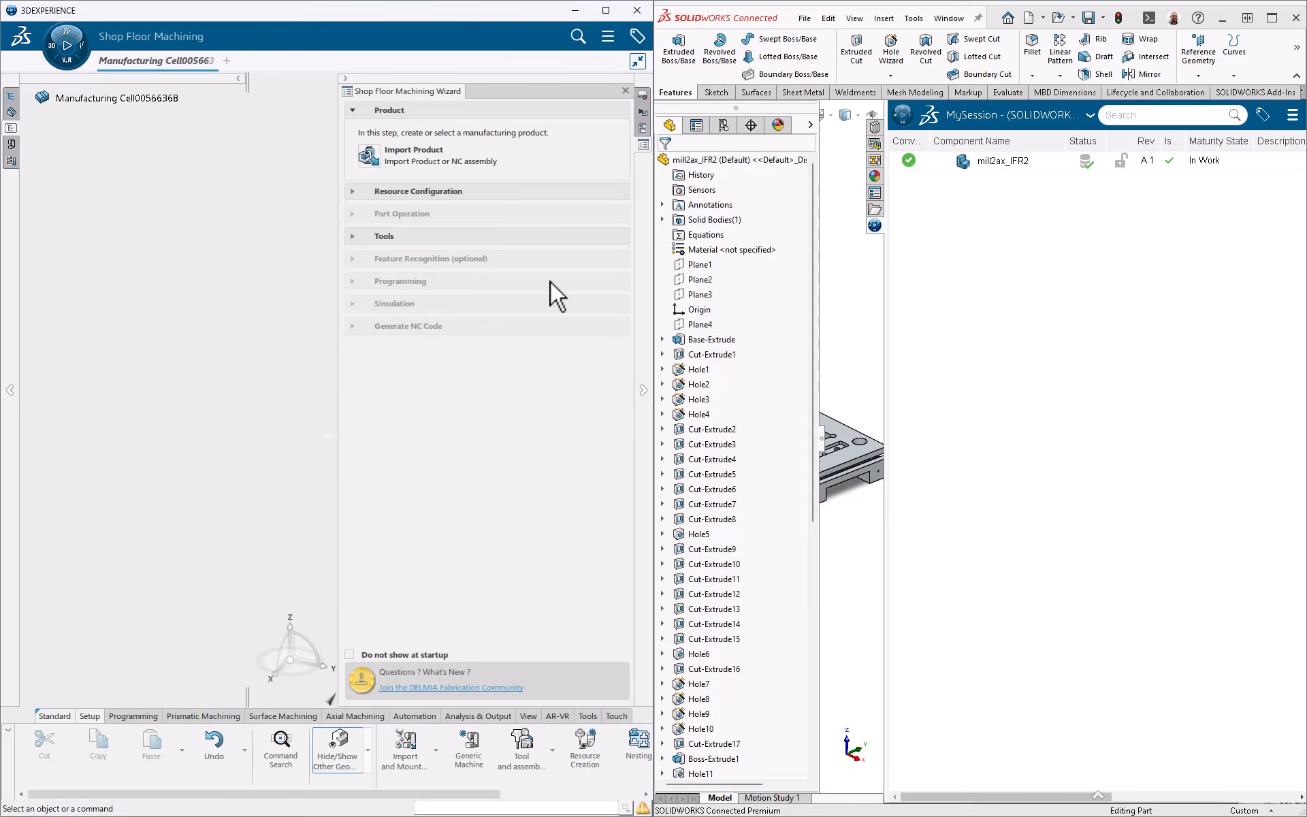
{"action": "left_click_drag", "start_coordinate": [994, 162], "coordinate": [312, 60]}
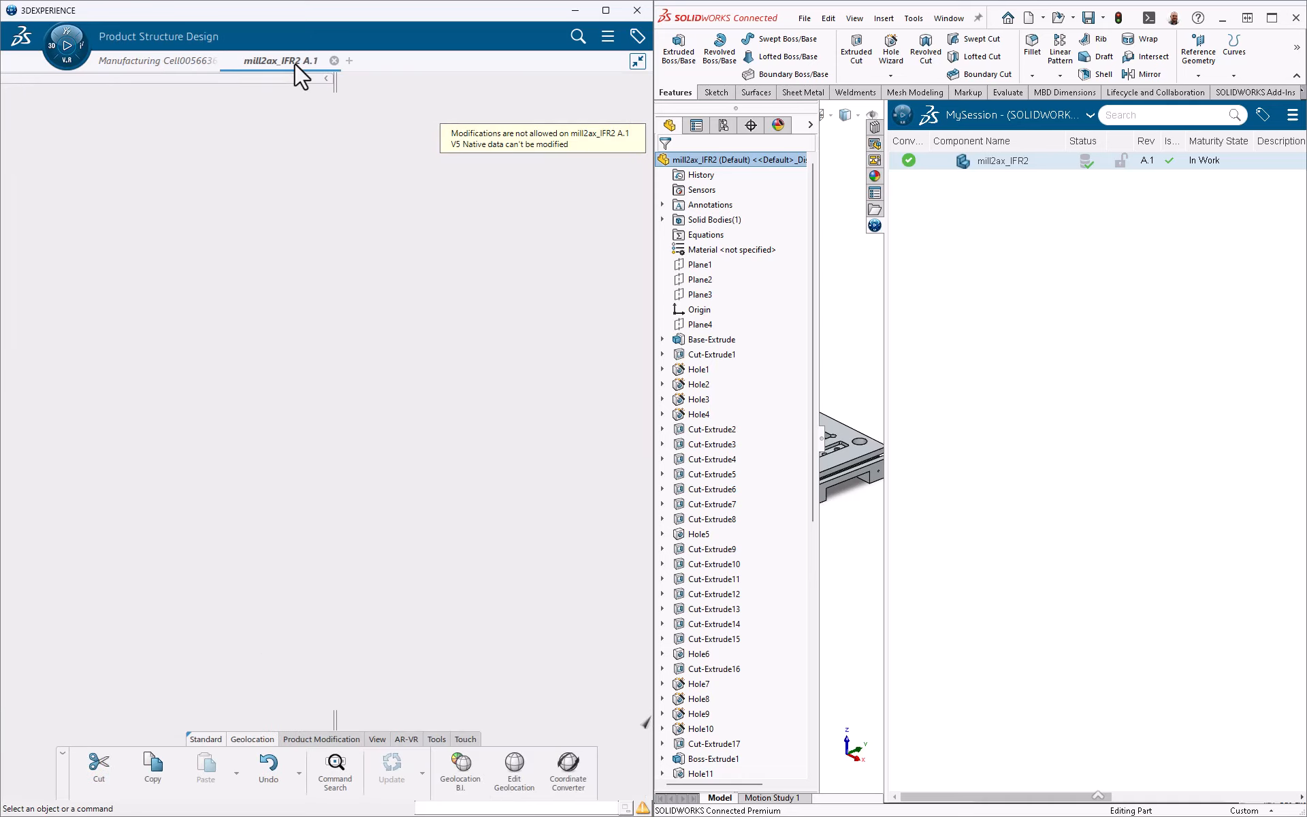
{"action": "left_click", "coordinate": [606, 10]}
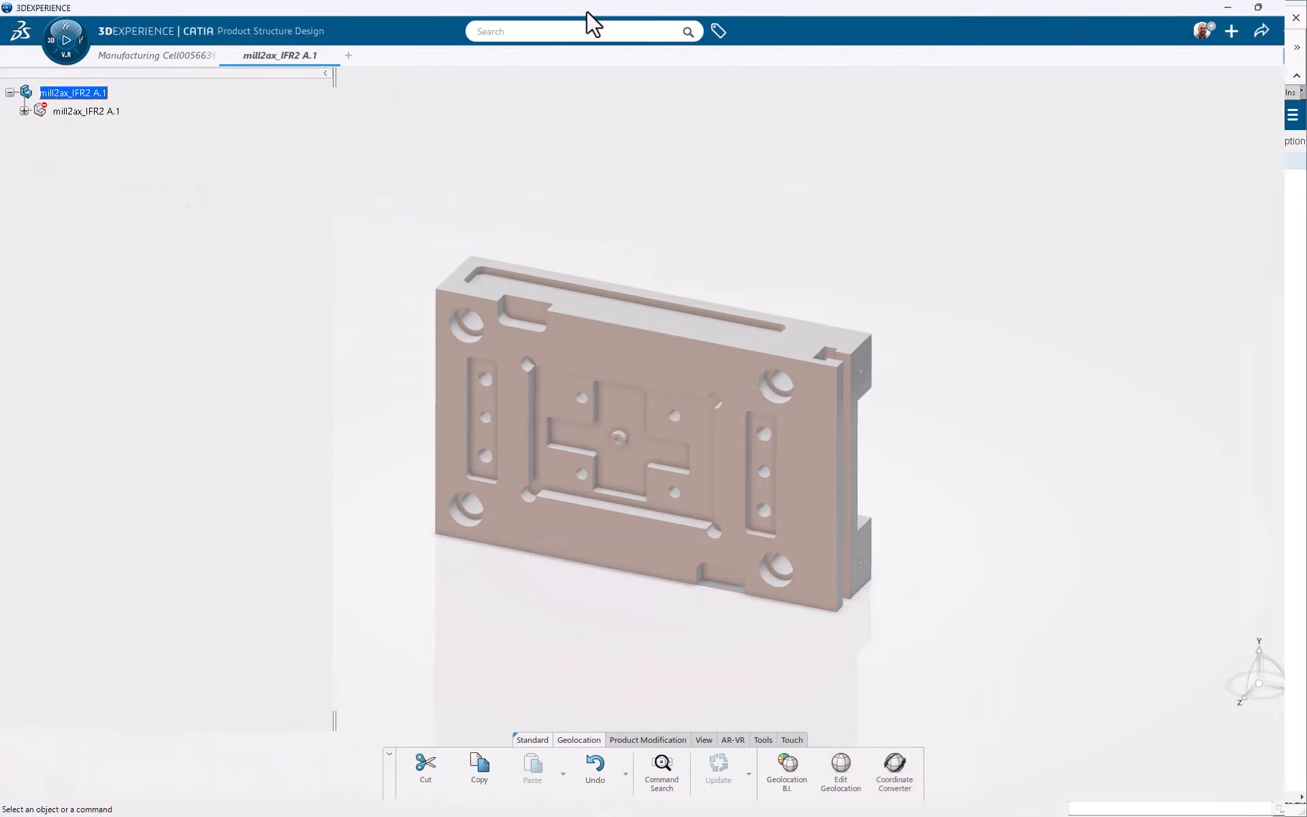
Expand the part's Geometries set and highlight Line.1 through Curve.12 to inspect the converted sketch contour on the model.
{"action": "middle_click_drag", "start_coordinate": [759, 438], "coordinate": [452, 385]}
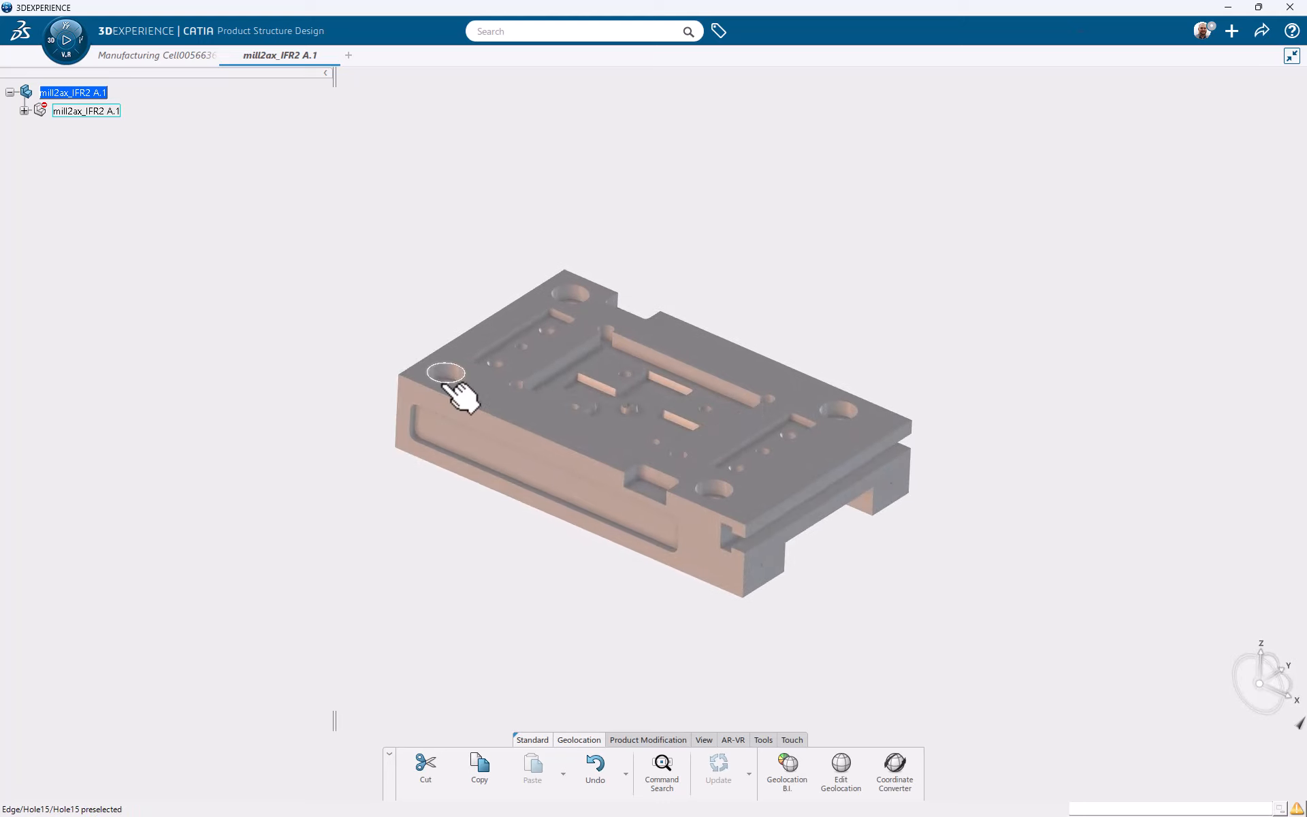
{"action": "left_click", "coordinate": [24, 111]}
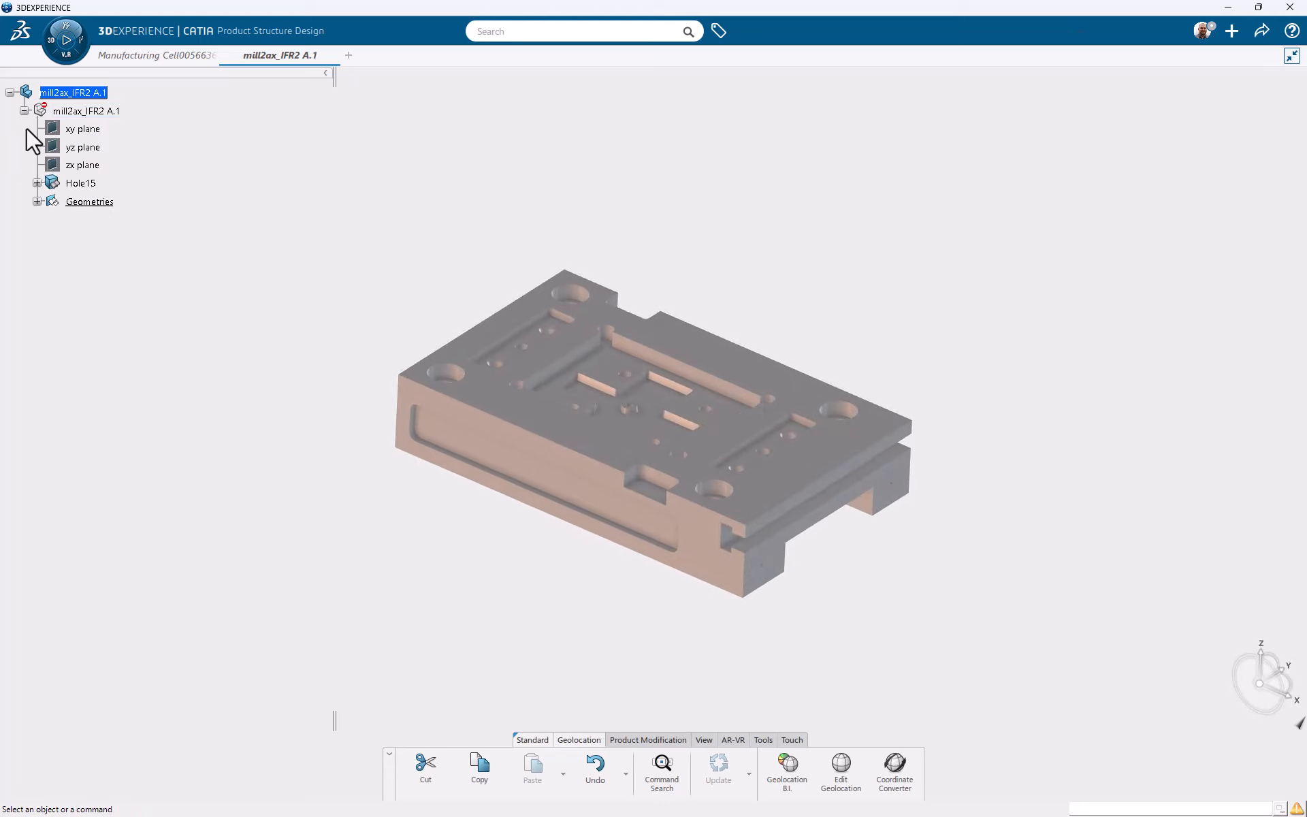
{"action": "left_click", "coordinate": [37, 201]}
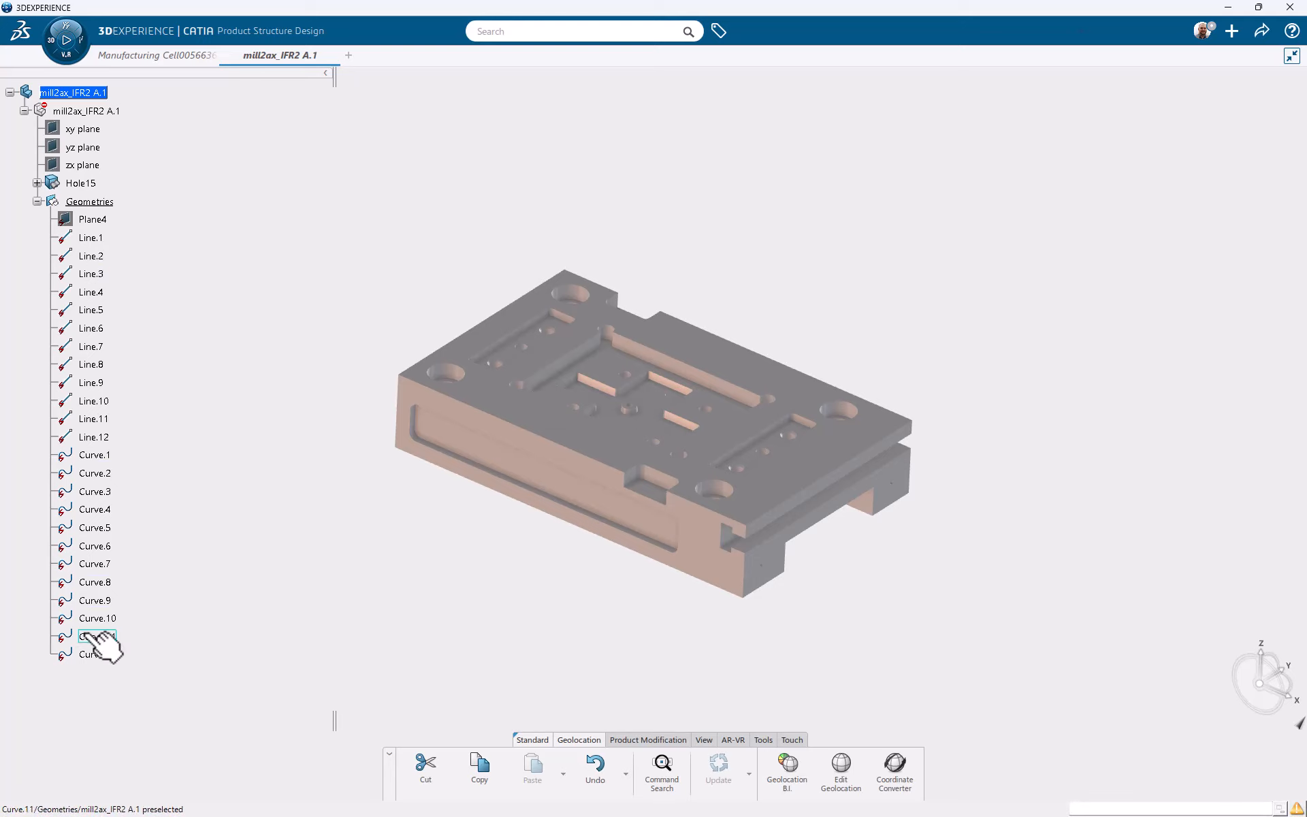
{"action": "left_click", "coordinate": [97, 655]}
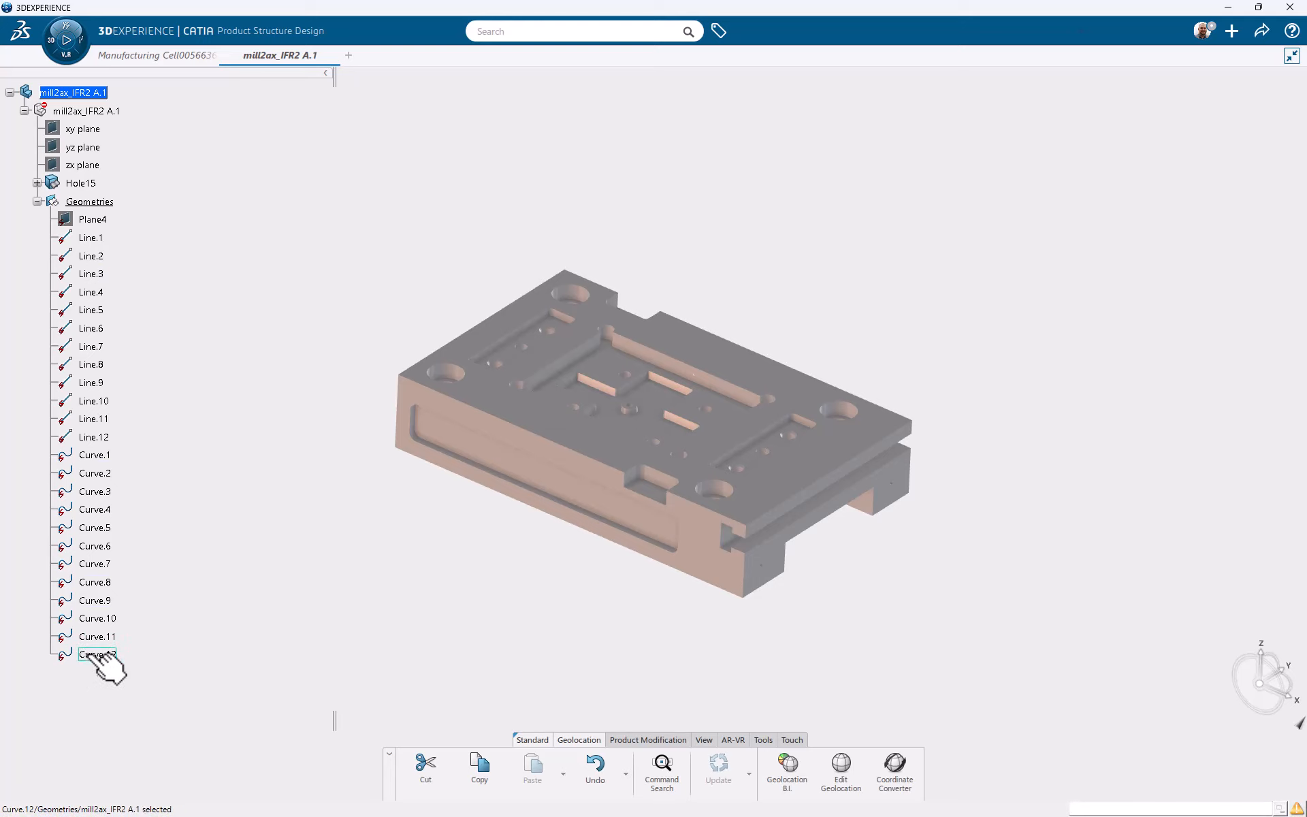
{"action": "left_click", "coordinate": [96, 239], "text": "shift"}
{"action": "mouse_move", "coordinate": [613, 262]}
{"action": "middle_mouse_down"}
{"action": "mouse_move", "coordinate": [616, 324]}
{"action": "mouse_move", "coordinate": [612, 257]}
{"action": "middle_mouse_up"}
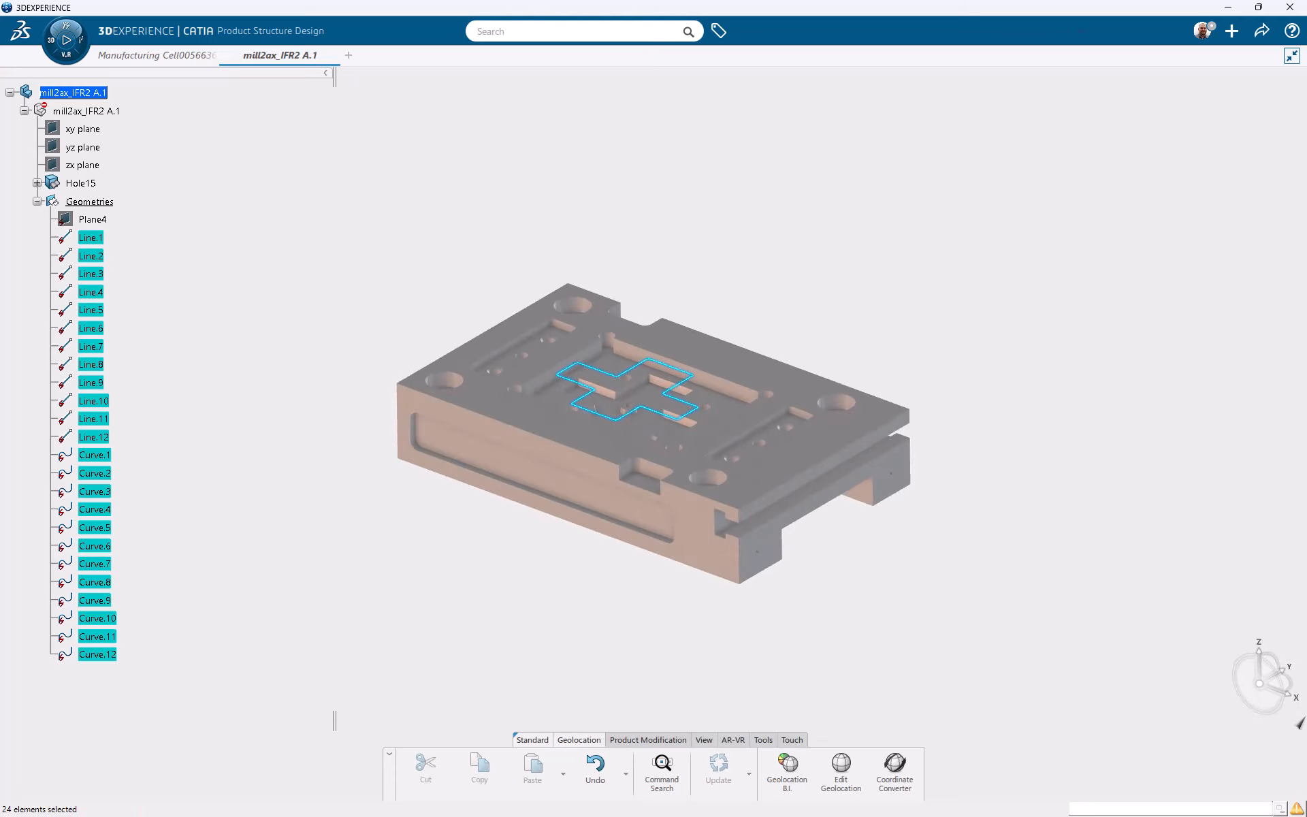
{"action": "left_click", "coordinate": [534, 173]}
Return to the manufacturing cell and import the mill2ax_IFR2 A.1 root product as its manufacturing product.
{"action": "left_click", "coordinate": [173, 55]}
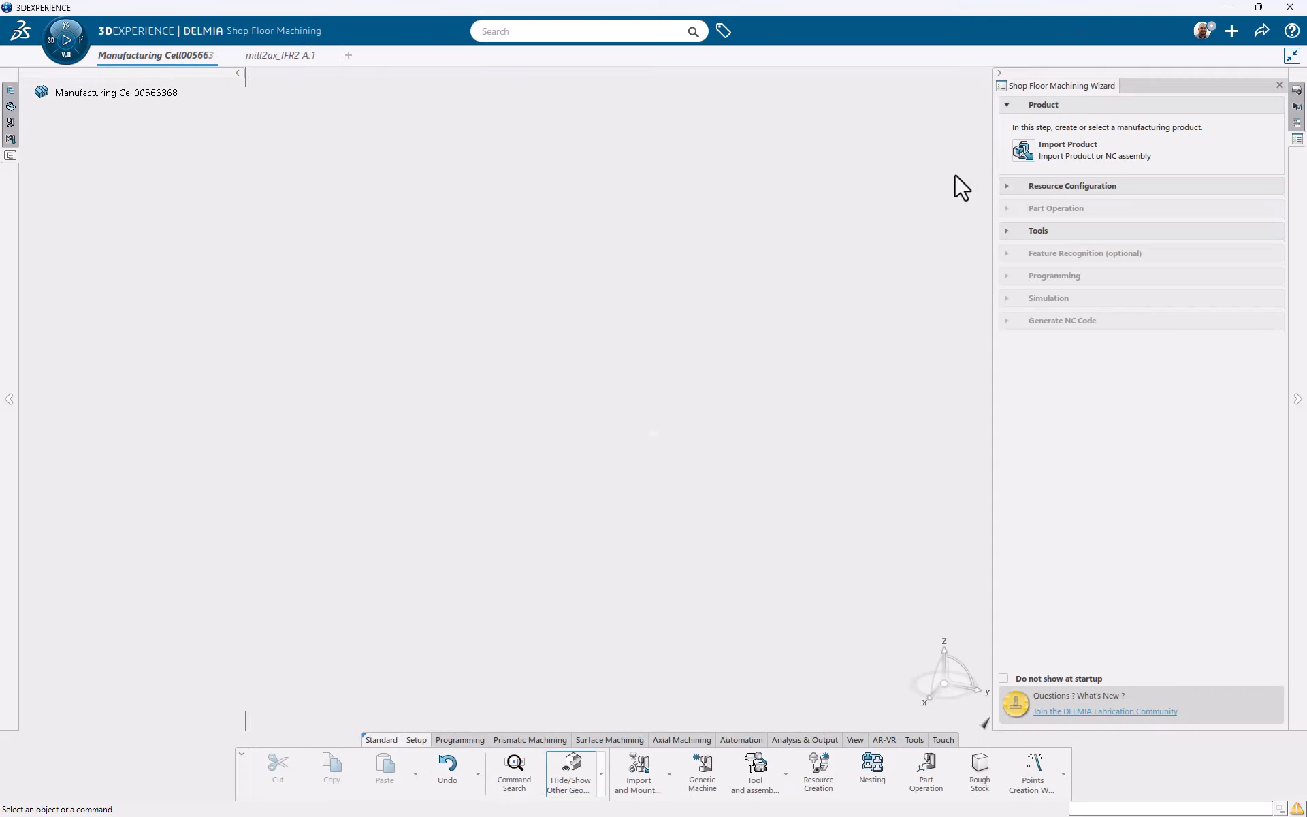
{"action": "left_click", "coordinate": [1023, 149]}
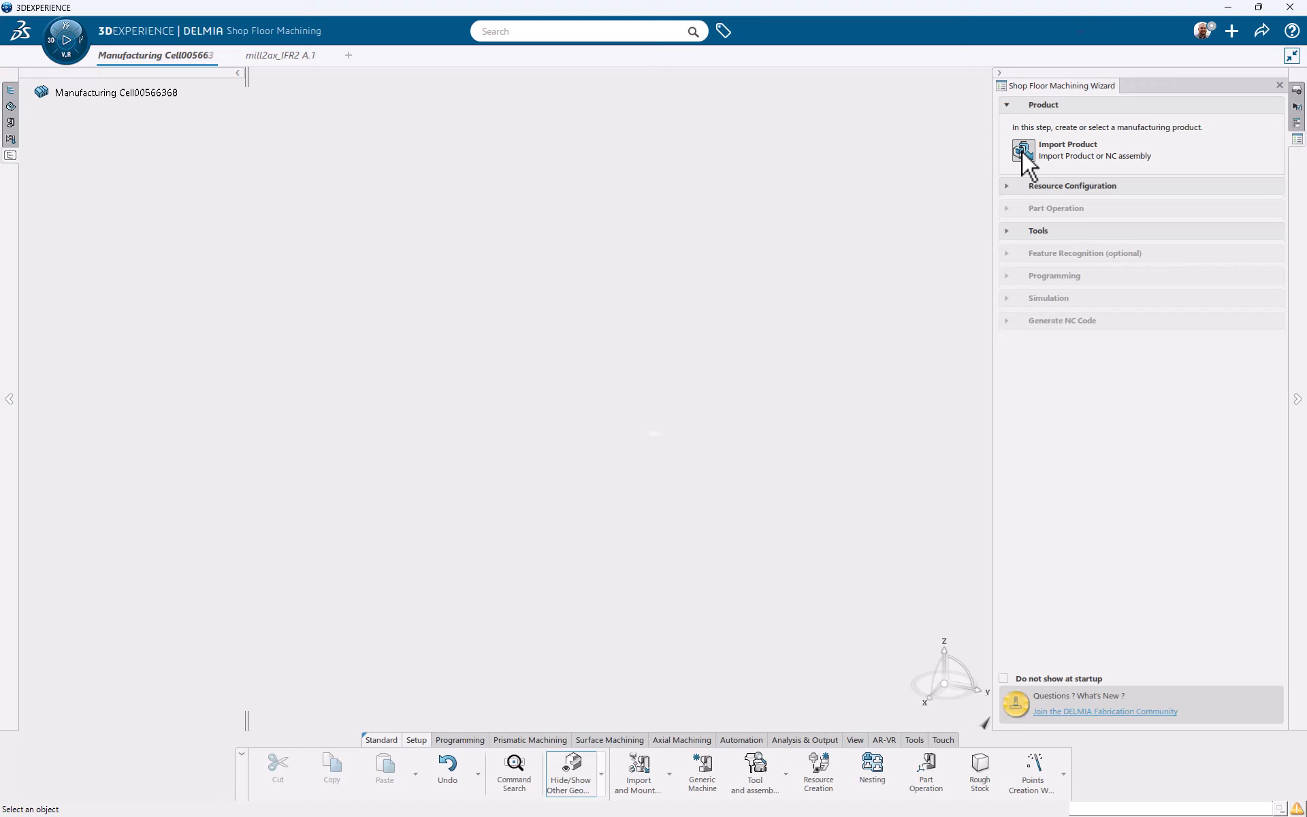
{"action": "left_click", "coordinate": [318, 57]}
{"action": "left_click", "coordinate": [104, 92]}
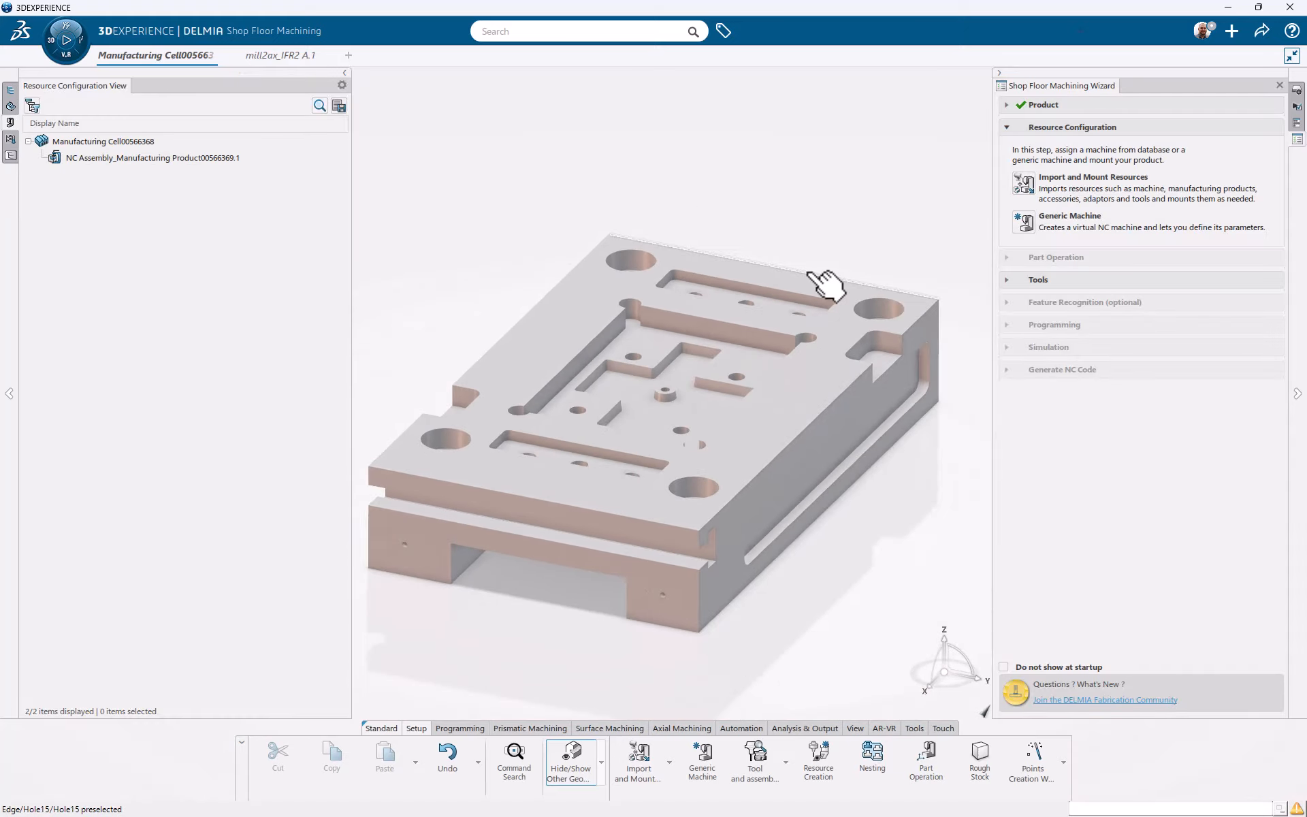
Create a generic 3-axis machine named "Machine 001" with the comment "3 Axis Haas".
{"action": "left_click", "coordinate": [1024, 220]}
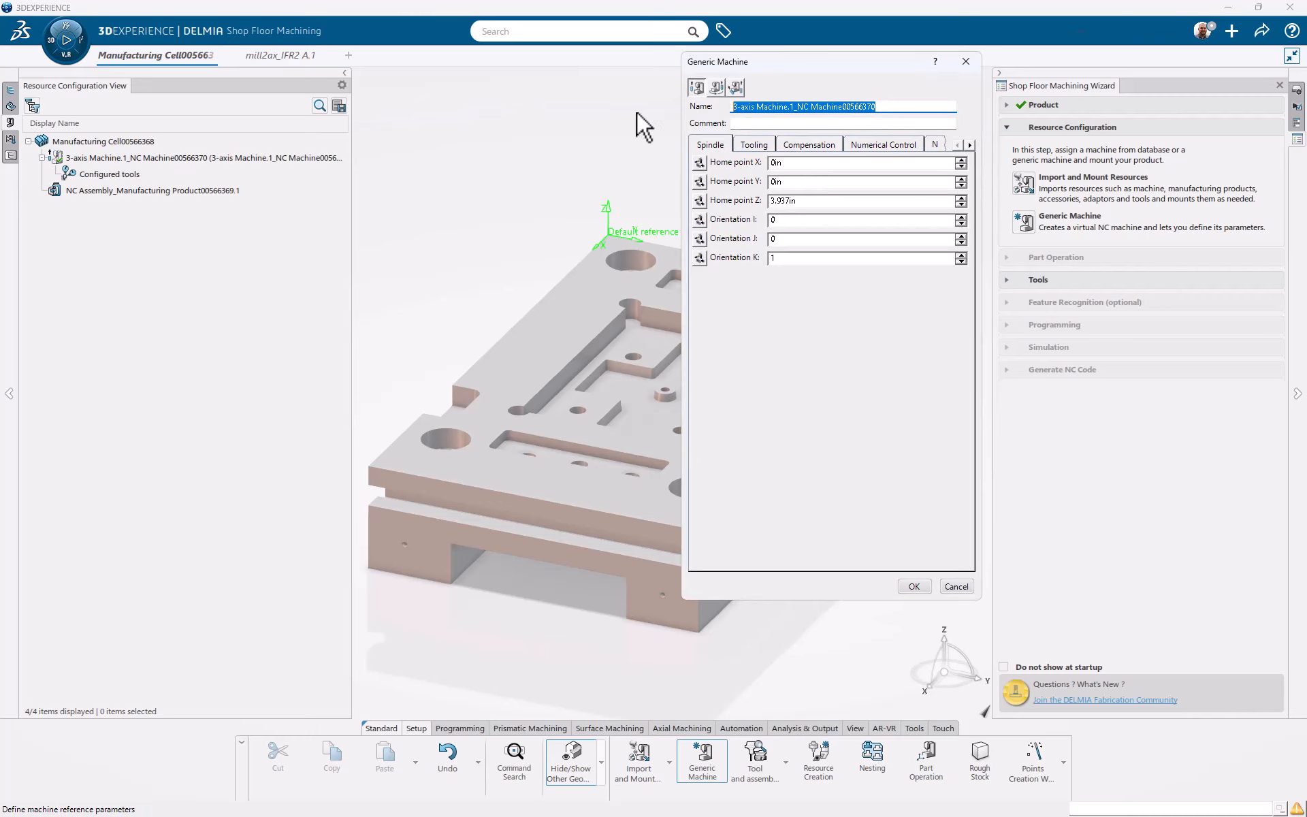
{"action": "type", "text": "Machine 001"}
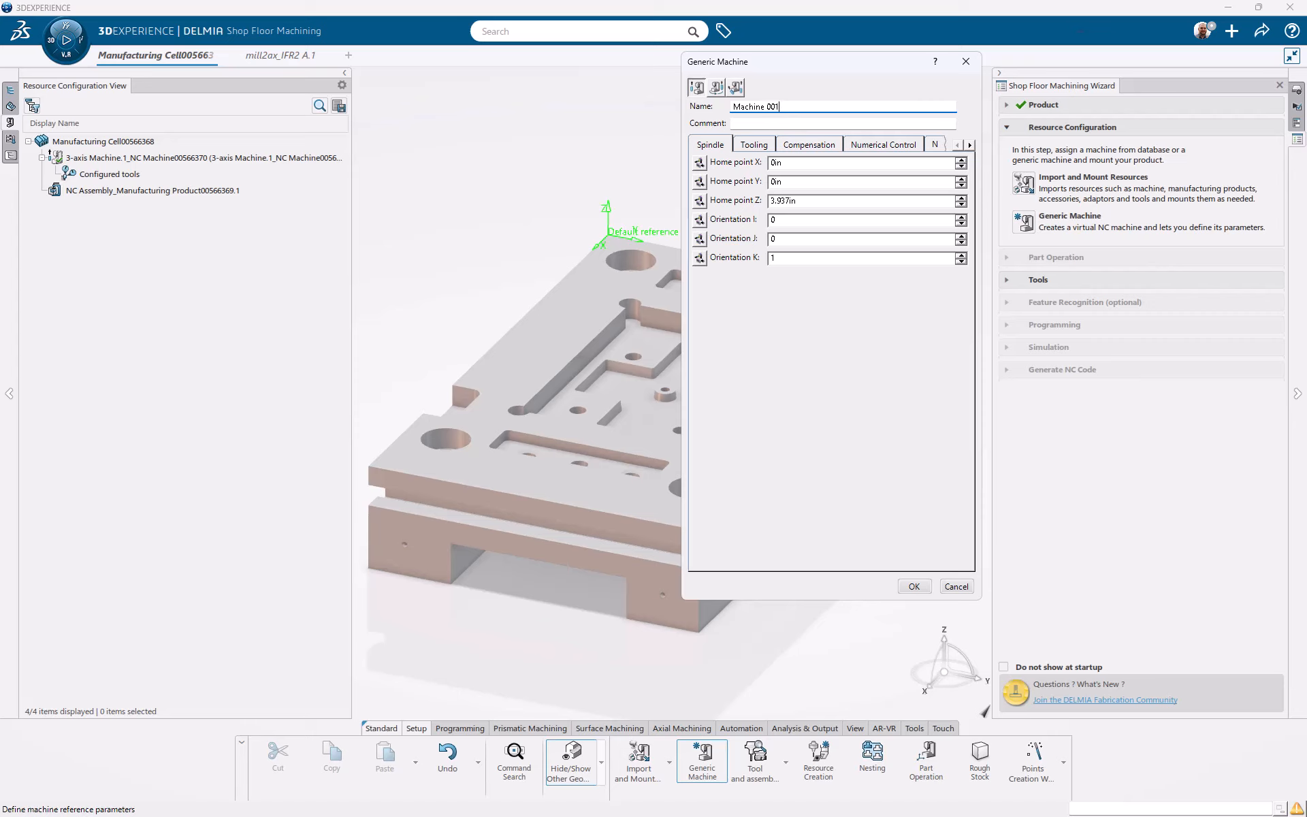
{"action": "left_click", "coordinate": [751, 124]}
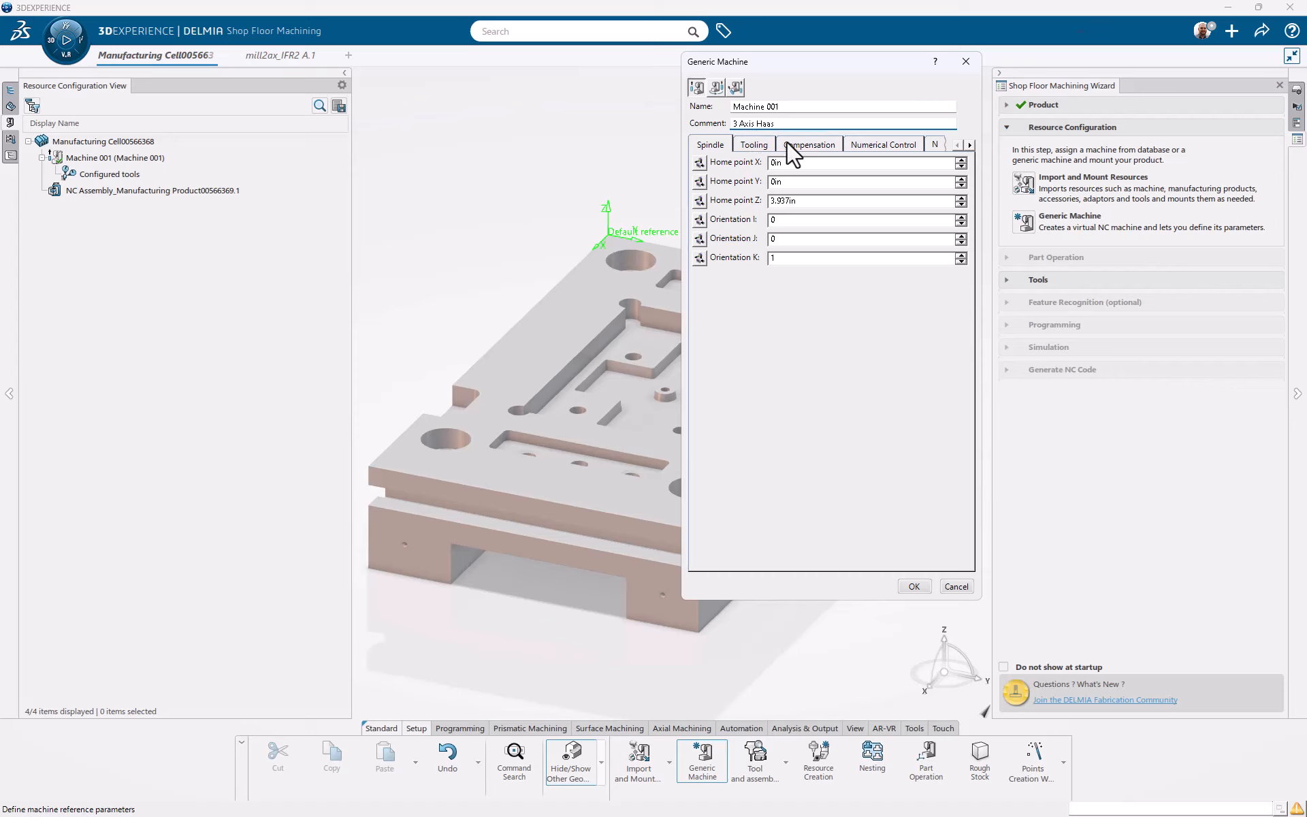
Set the machine's numerical control post processor words table to ICAM_INCH.pptable.
{"action": "left_click", "coordinate": [971, 143]}
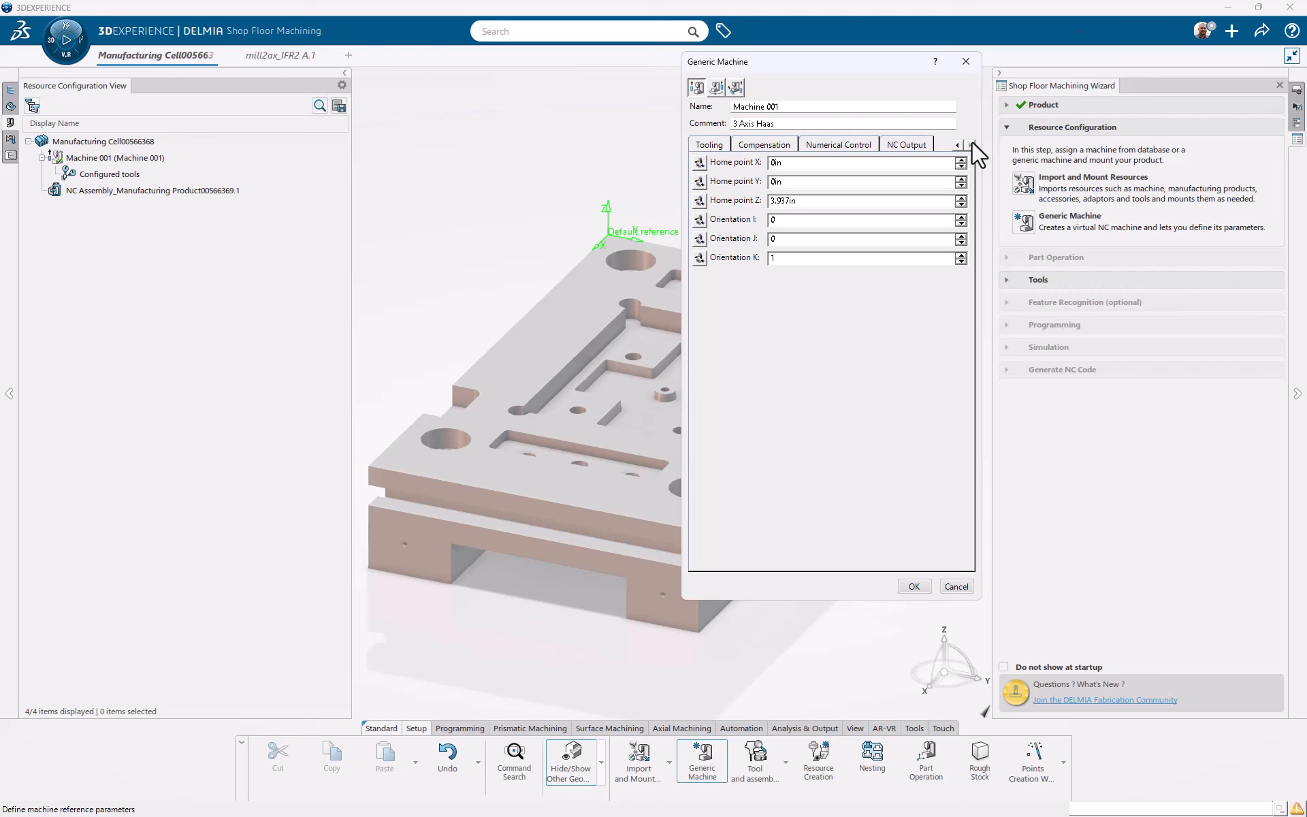
{"action": "left_click", "coordinate": [832, 145]}
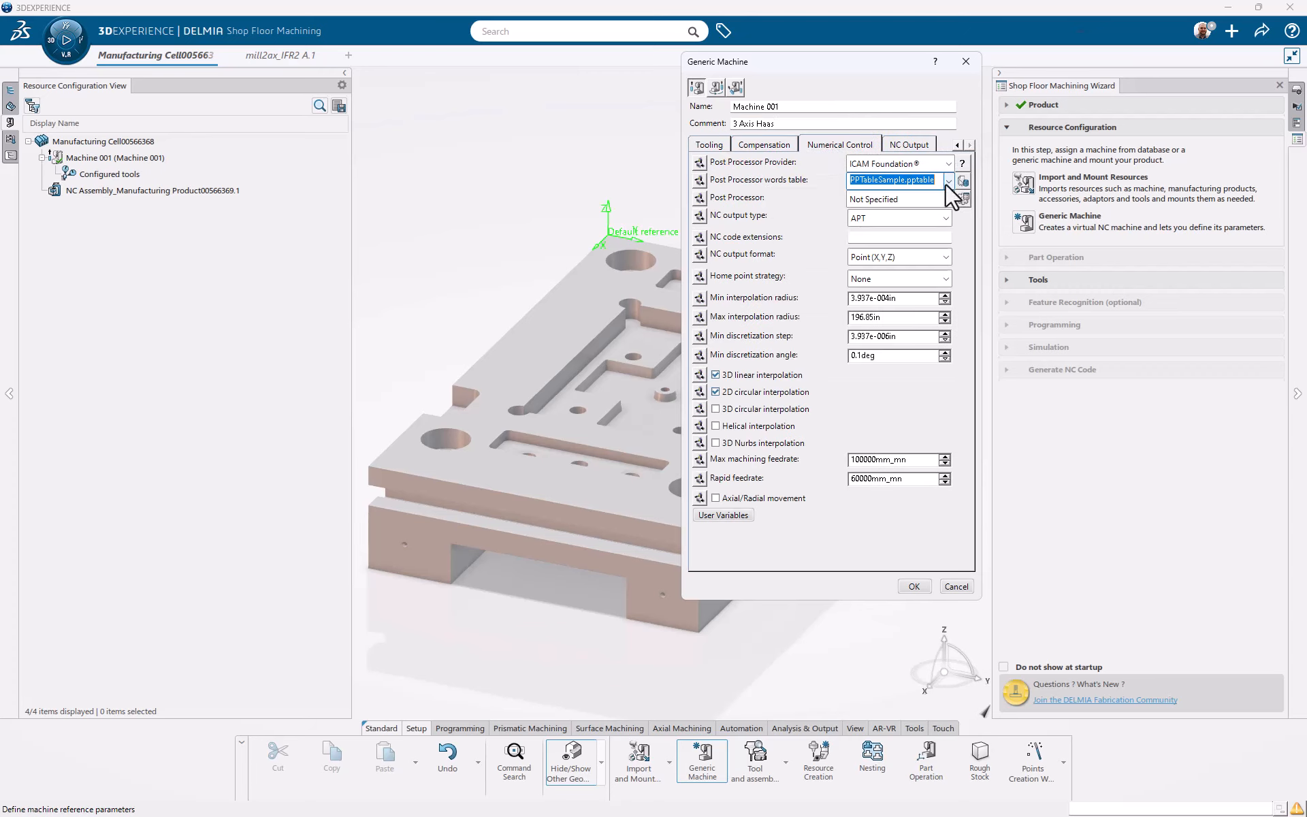
{"action": "left_click", "coordinate": [951, 180]}
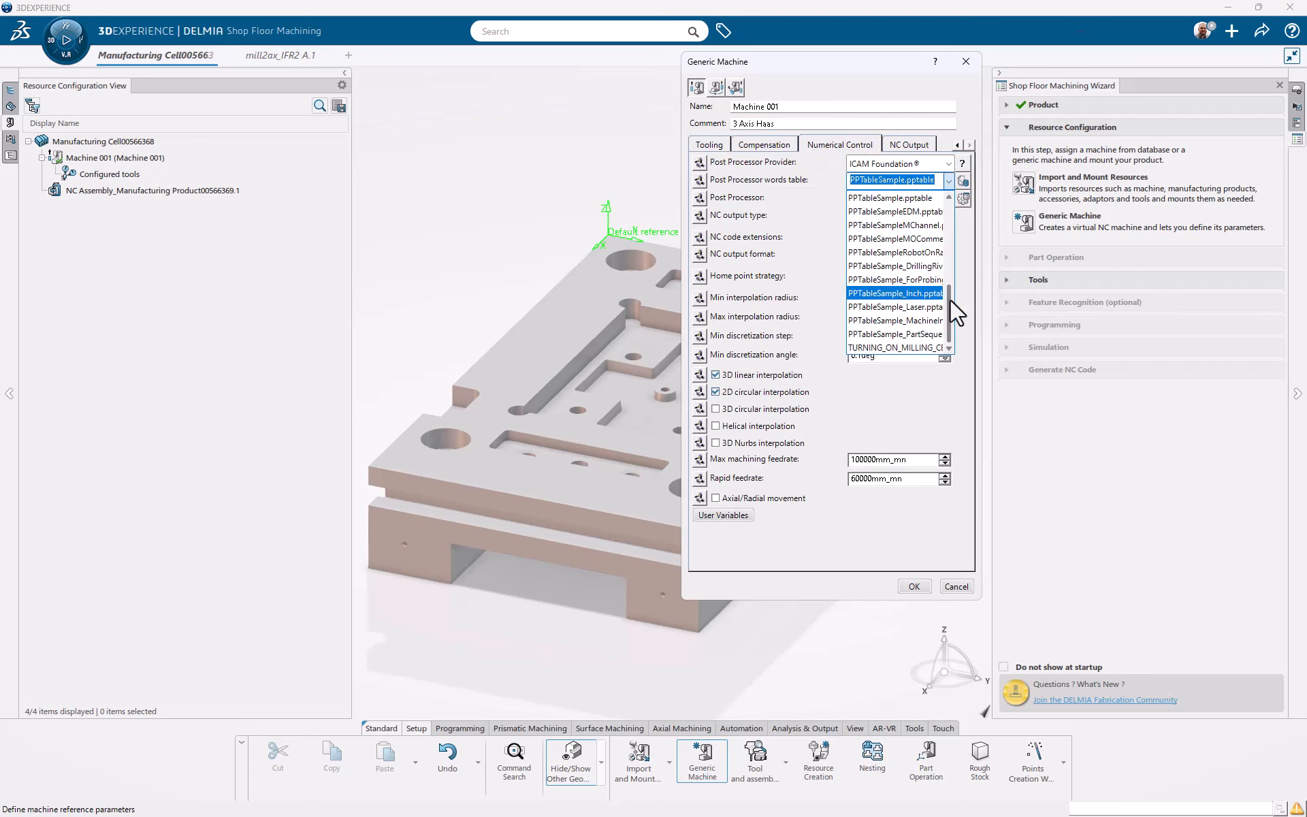
{"action": "left_click_drag", "start_coordinate": [959, 261], "coordinate": [962, 239]}
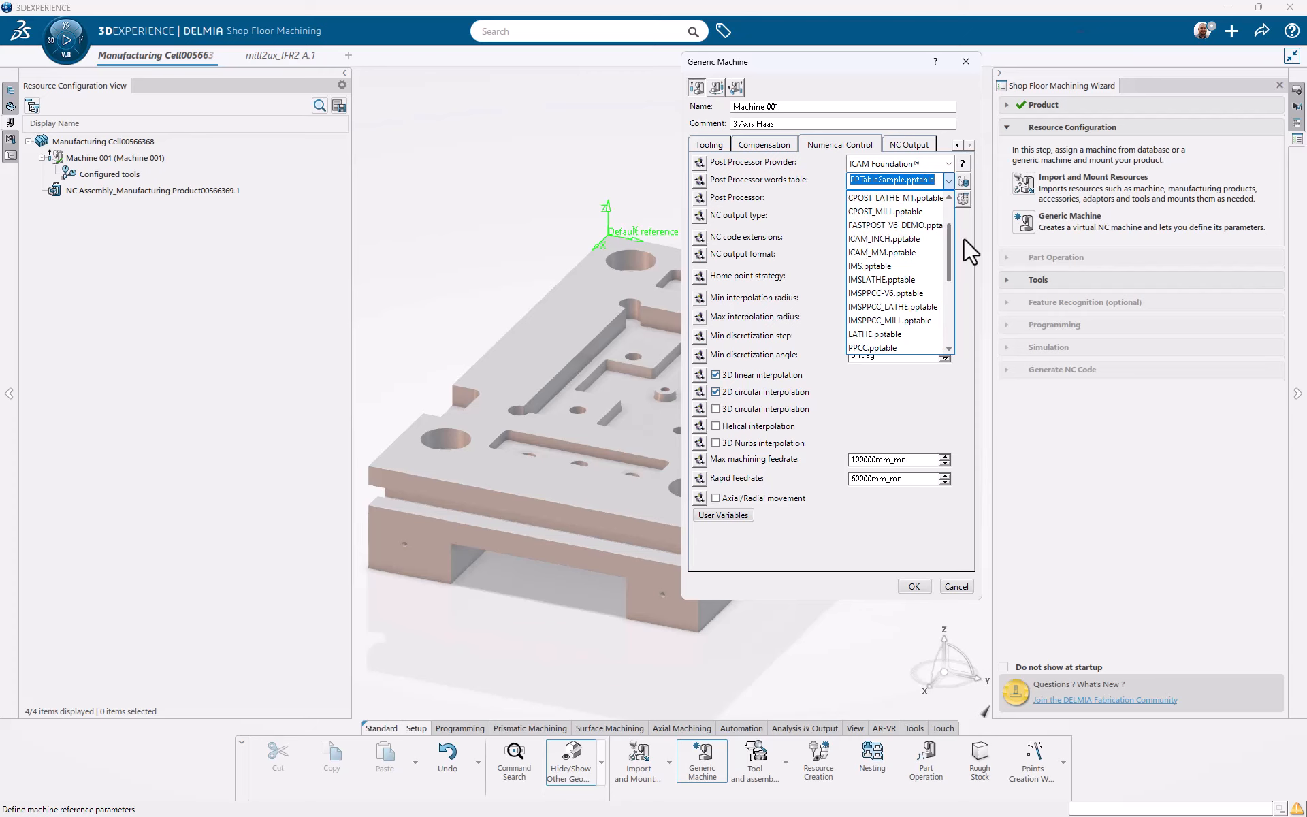
{"action": "left_click", "coordinate": [921, 240]}
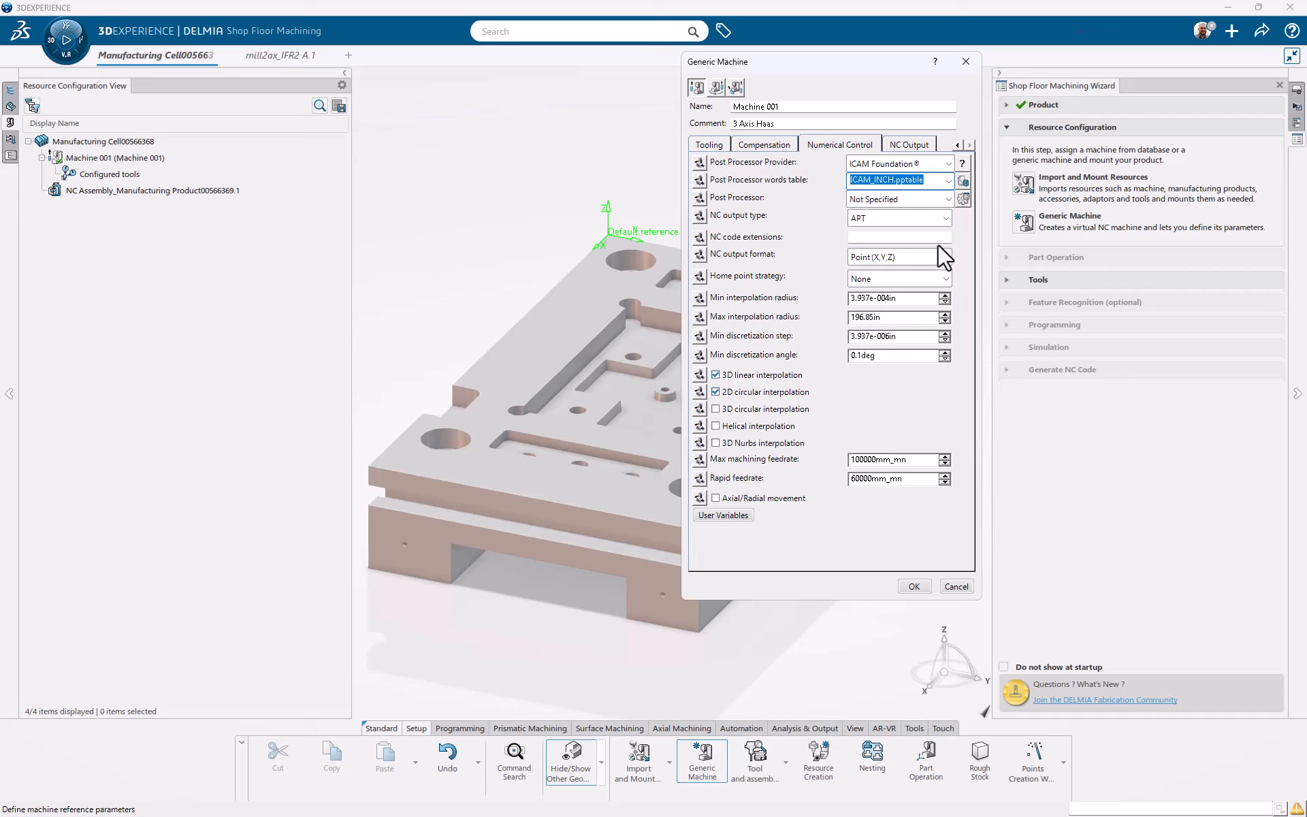
Set the machine's post processor to haas_m and its NC output type to ISO, and accept the machine definition.
{"action": "left_click", "coordinate": [950, 201]}
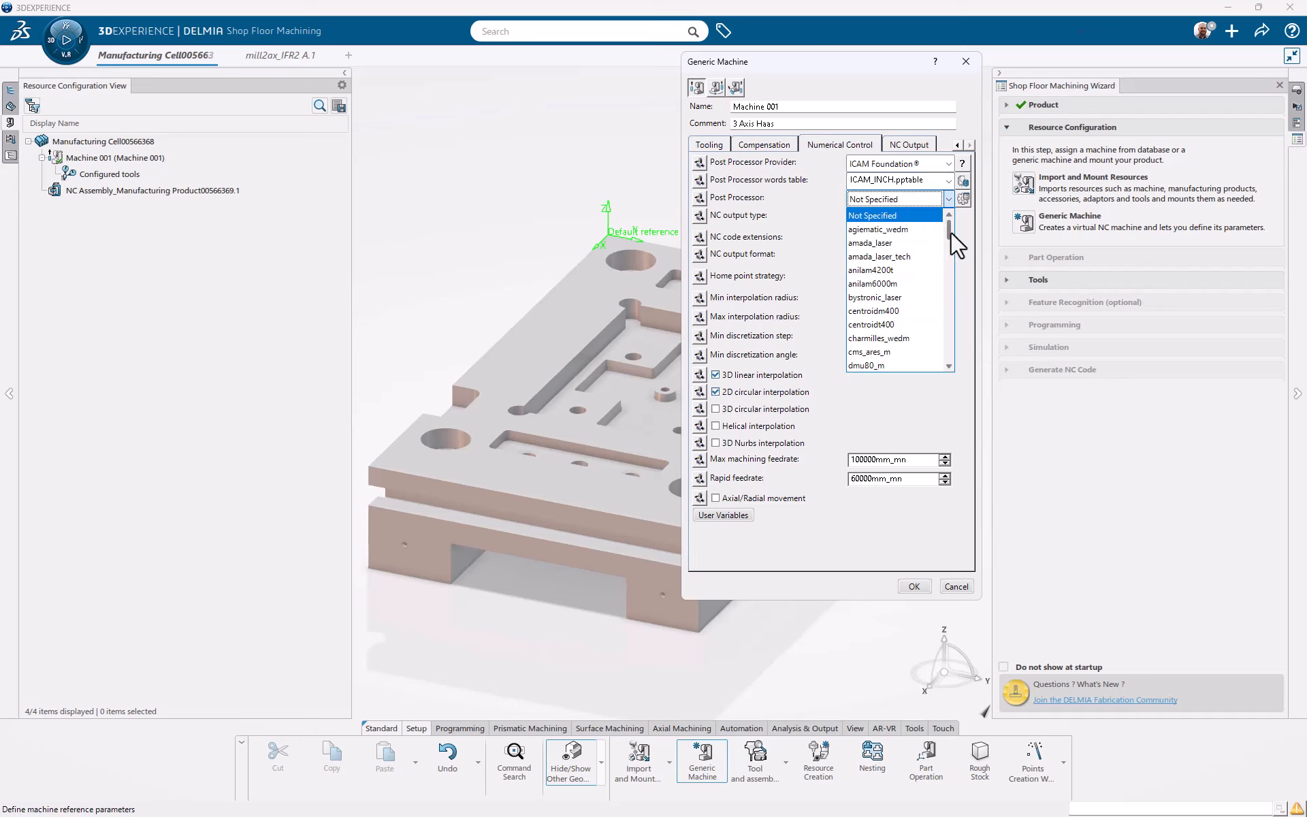
{"action": "left_click_drag", "start_coordinate": [951, 231], "coordinate": [951, 285]}
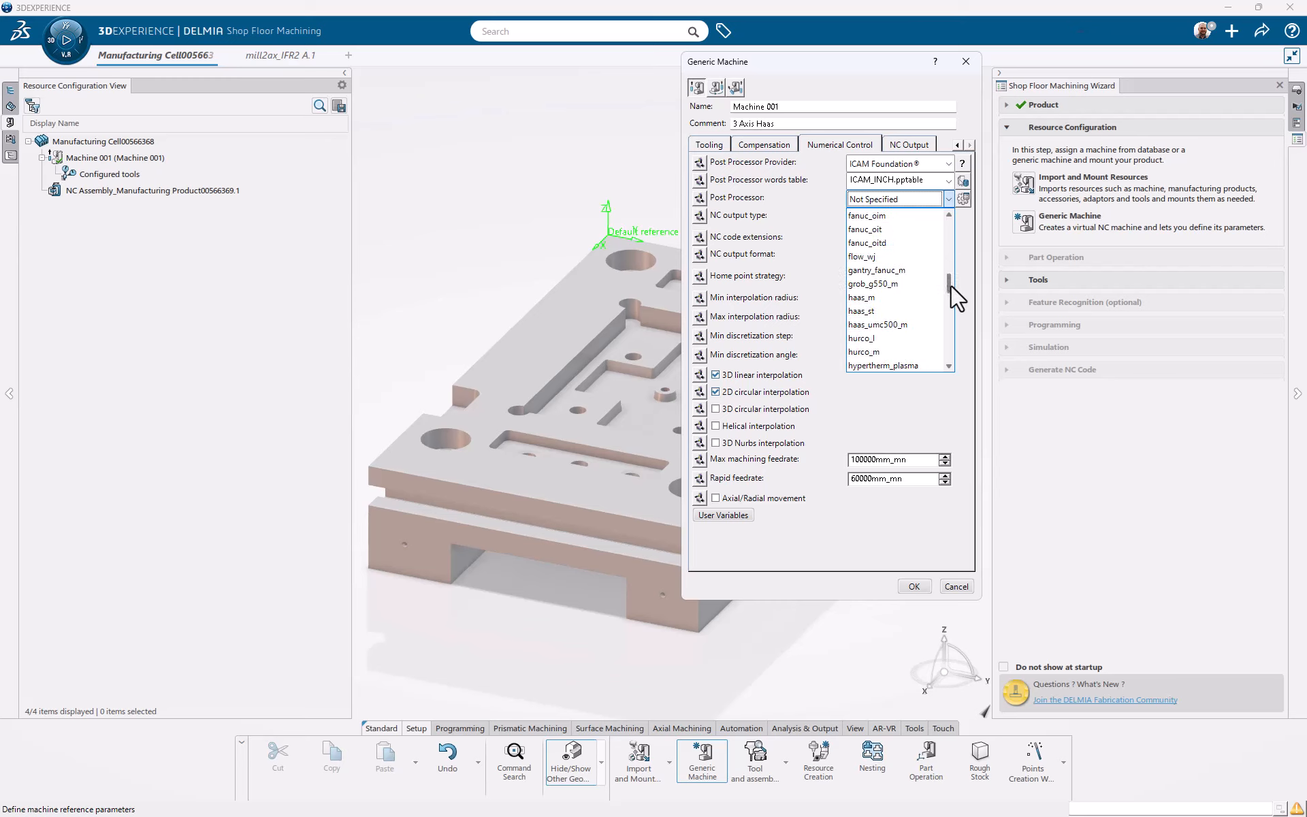
{"action": "left_click", "coordinate": [910, 297]}
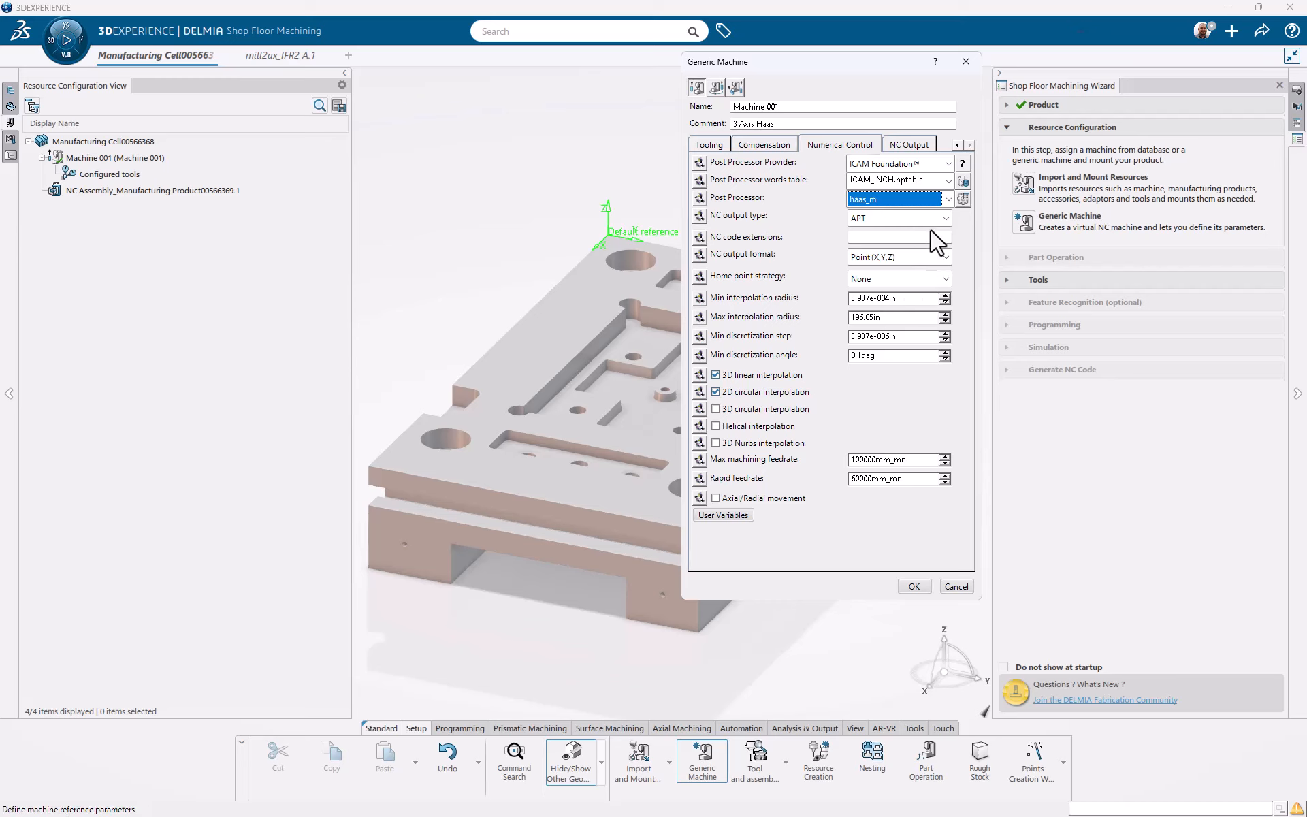
{"action": "left_click", "coordinate": [937, 219]}
{"action": "left_click", "coordinate": [925, 277]}
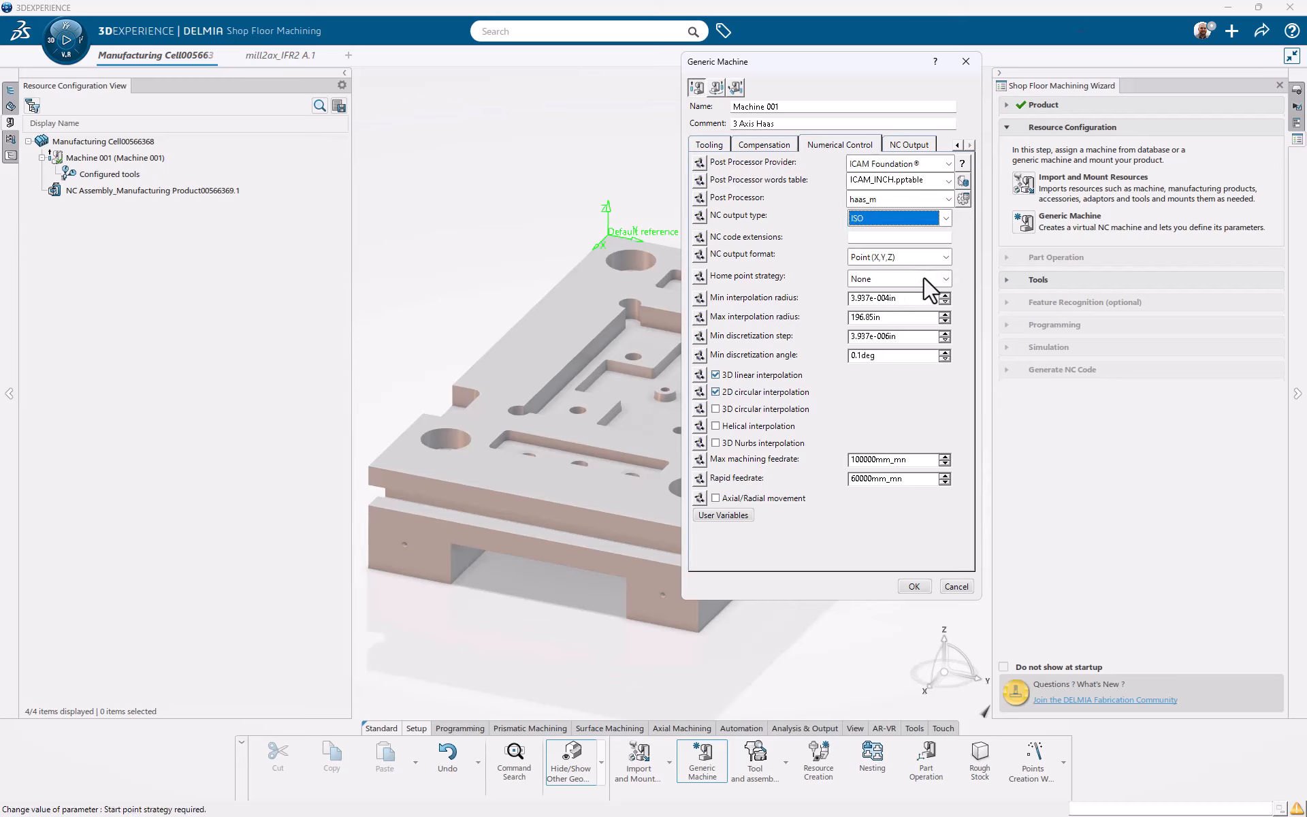
{"action": "left_click", "coordinate": [913, 587]}
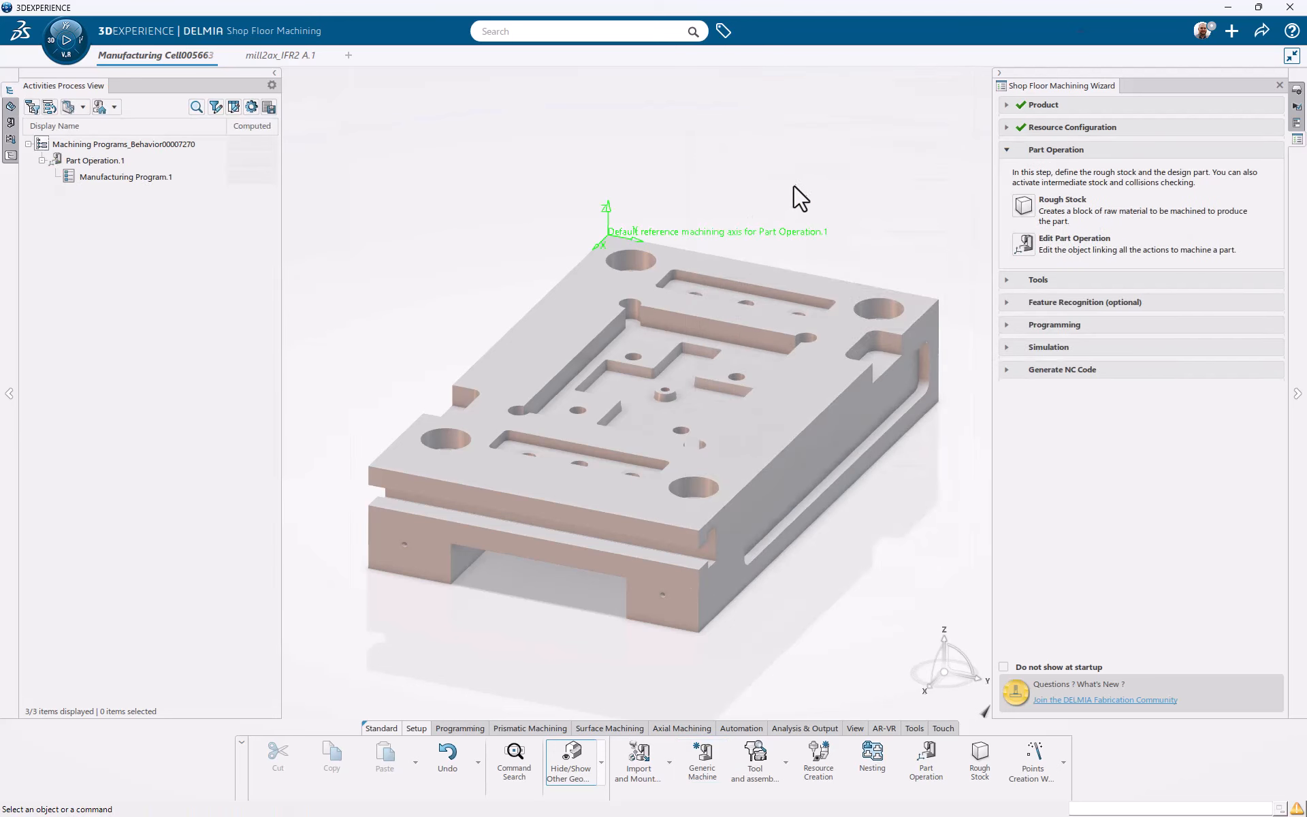
Create a rectangular rough stock as a new 3D part around the Hole15 part body, keeping the computed dimensions.
{"action": "left_click", "coordinate": [1024, 205]}
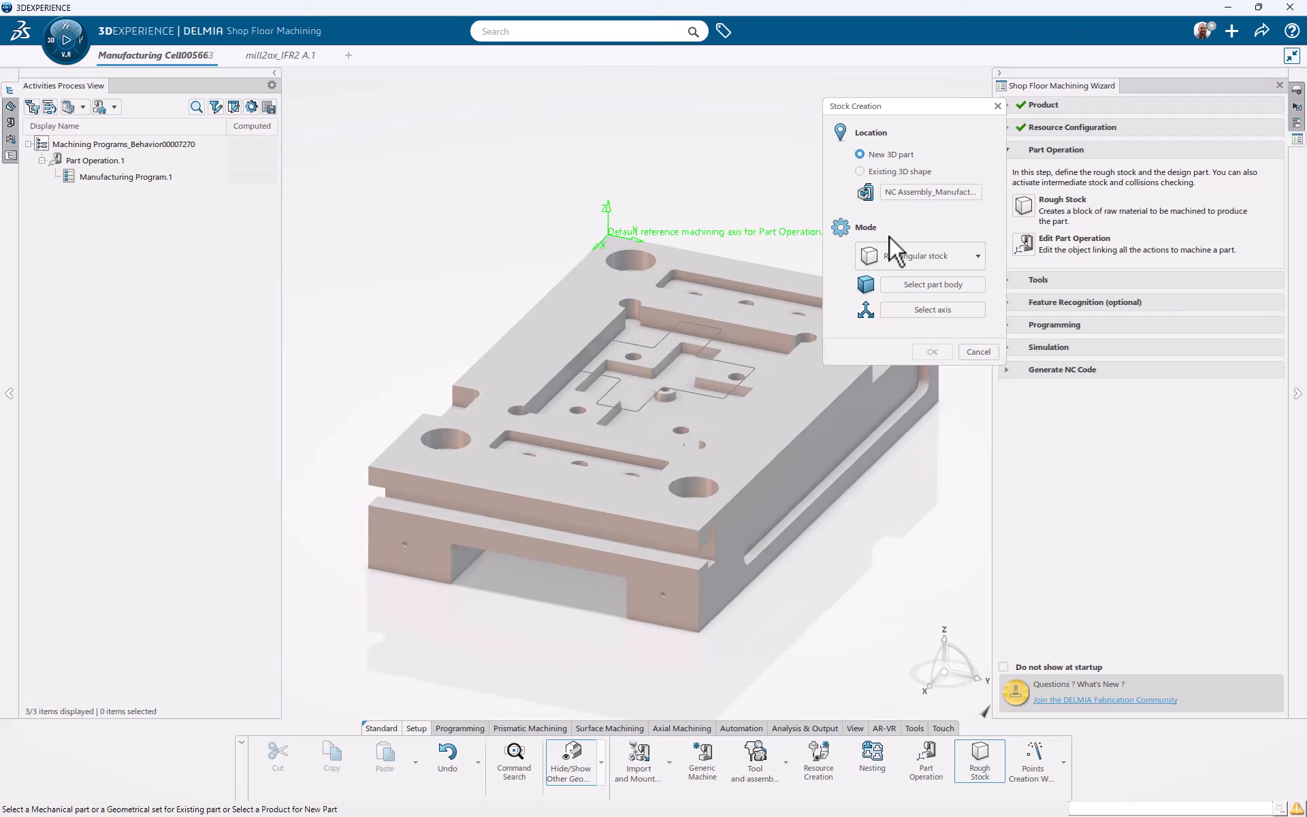
{"action": "left_click", "coordinate": [903, 284]}
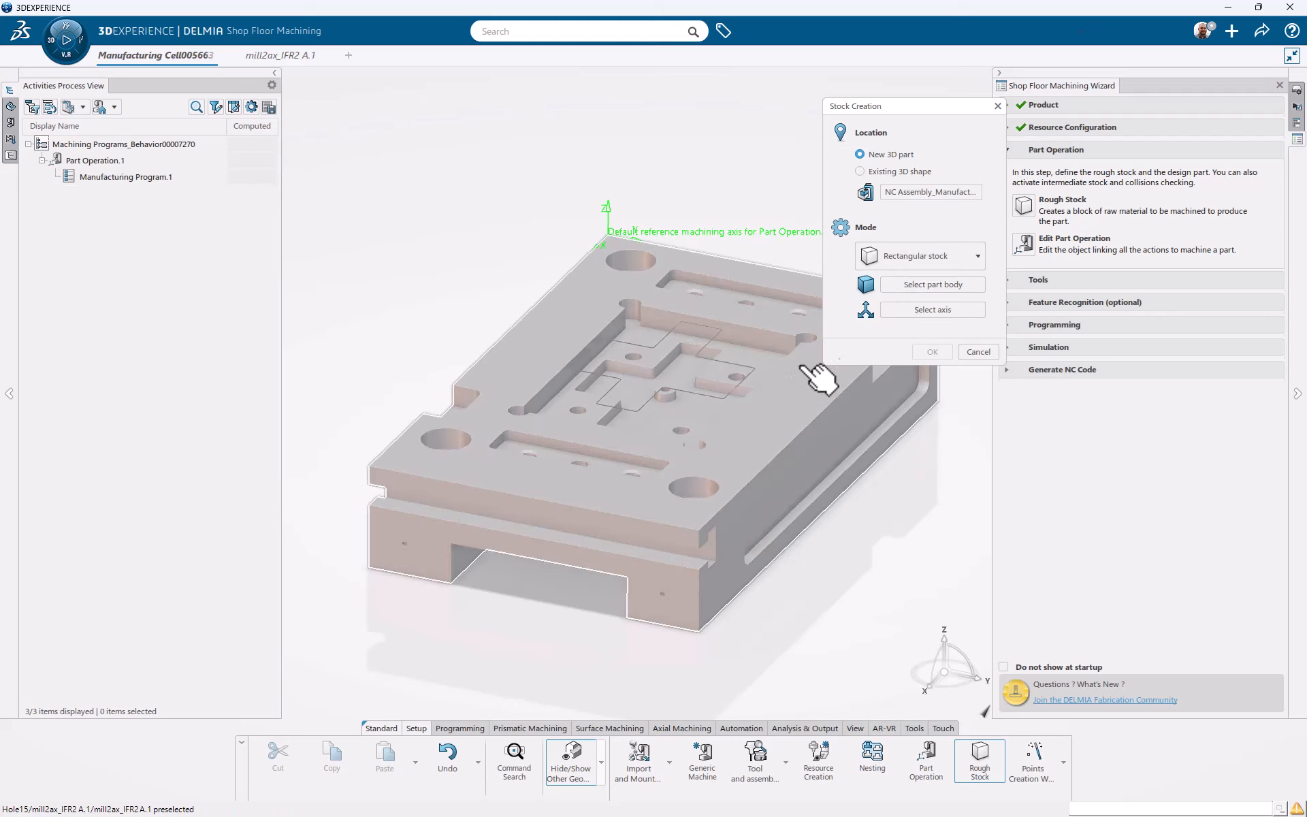
{"action": "left_click", "coordinate": [817, 372]}
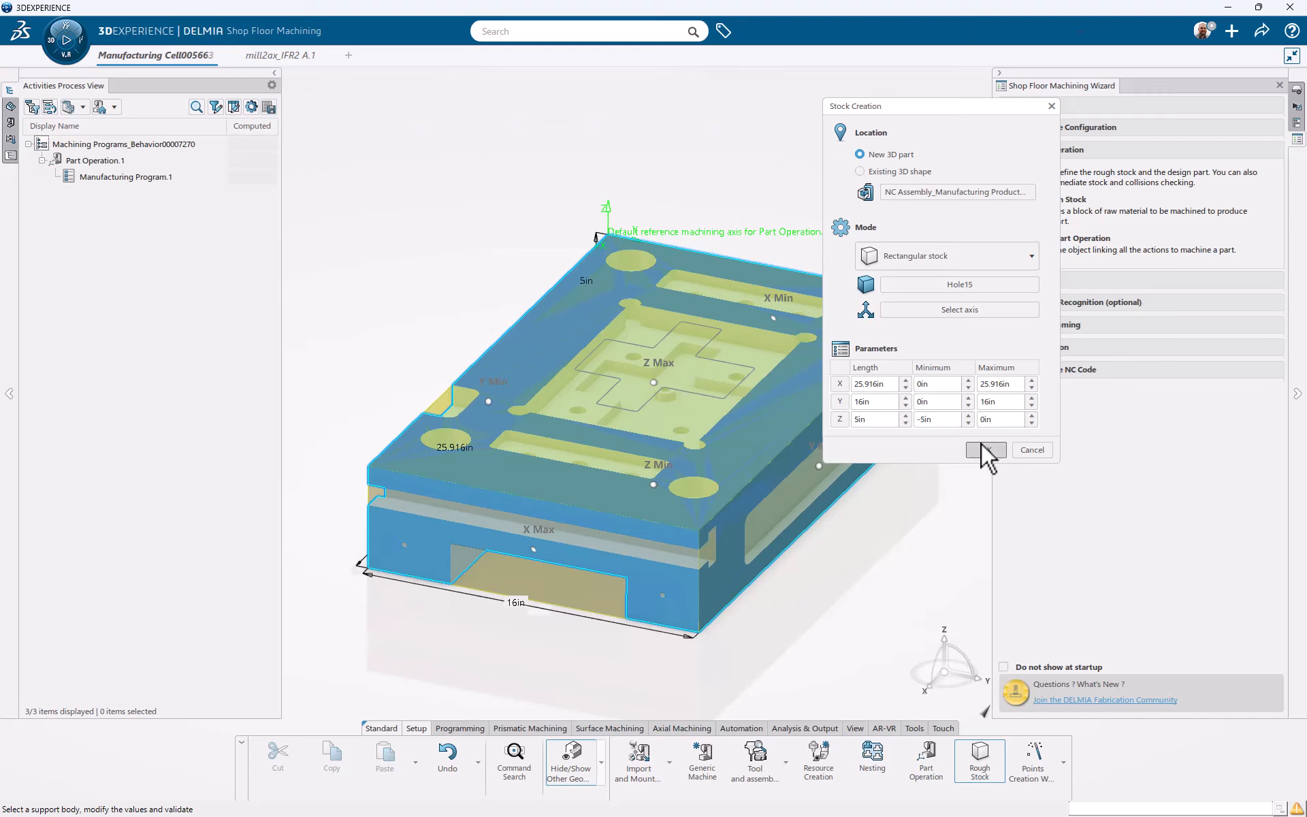
{"action": "left_click", "coordinate": [982, 446]}
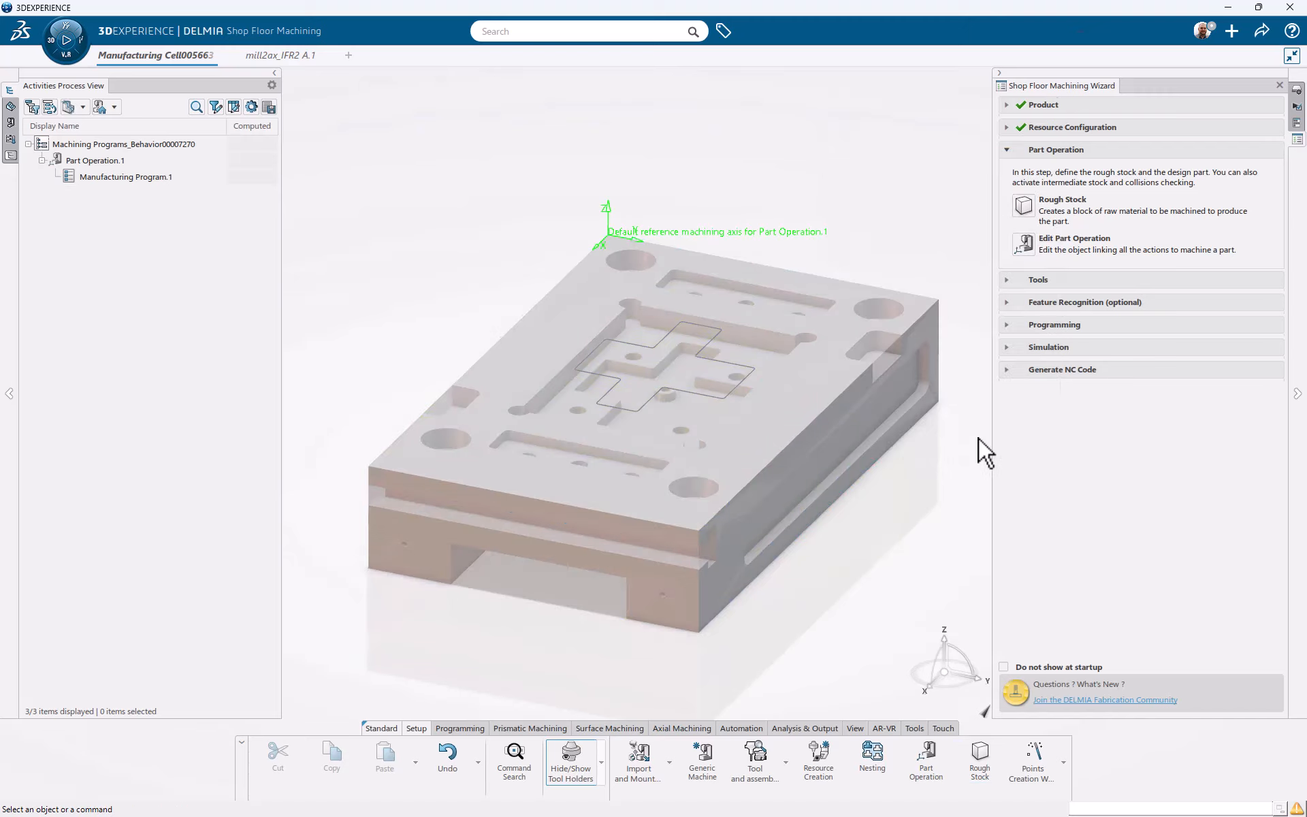
Edit Part Operation.1 and assign the rectangular stock block as its rough stock.
{"action": "left_click", "coordinate": [1024, 243]}
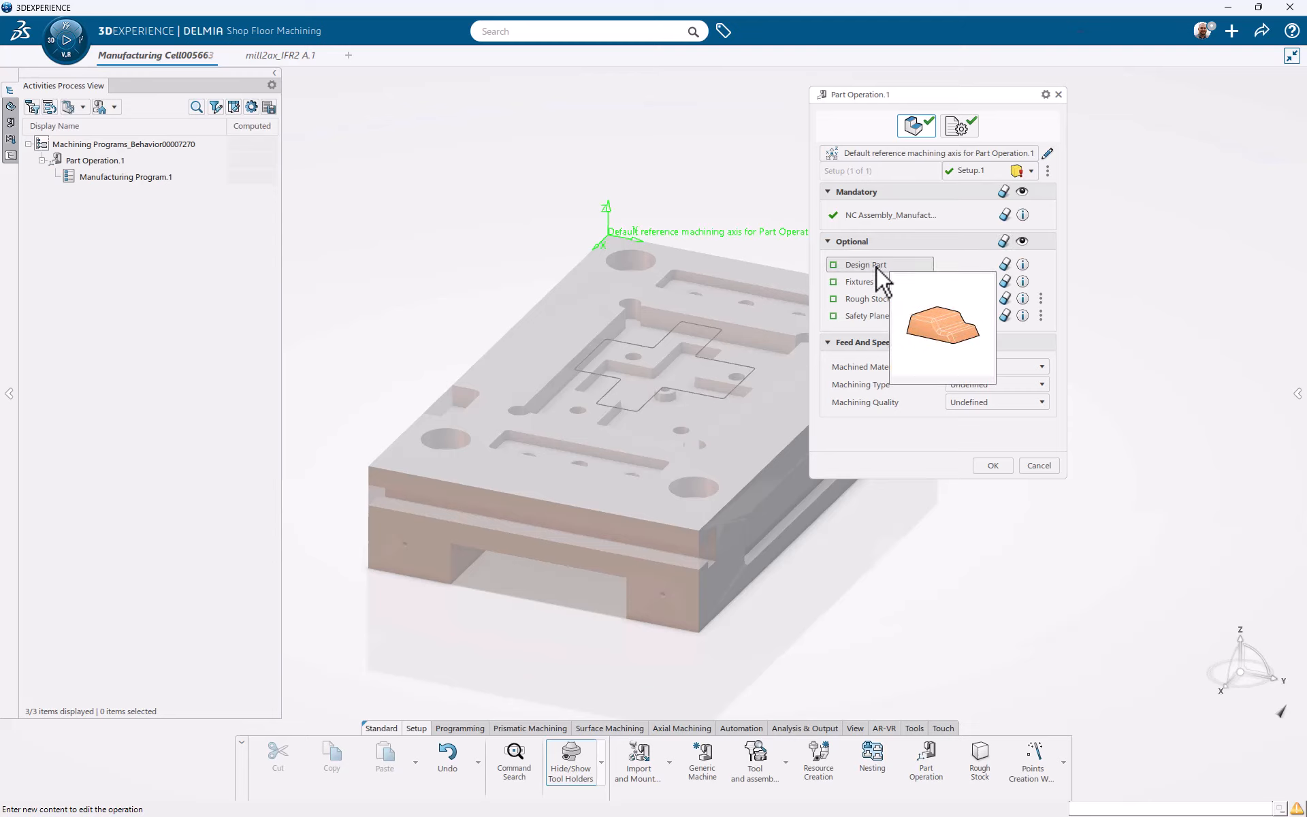
{"action": "left_click", "coordinate": [871, 300]}
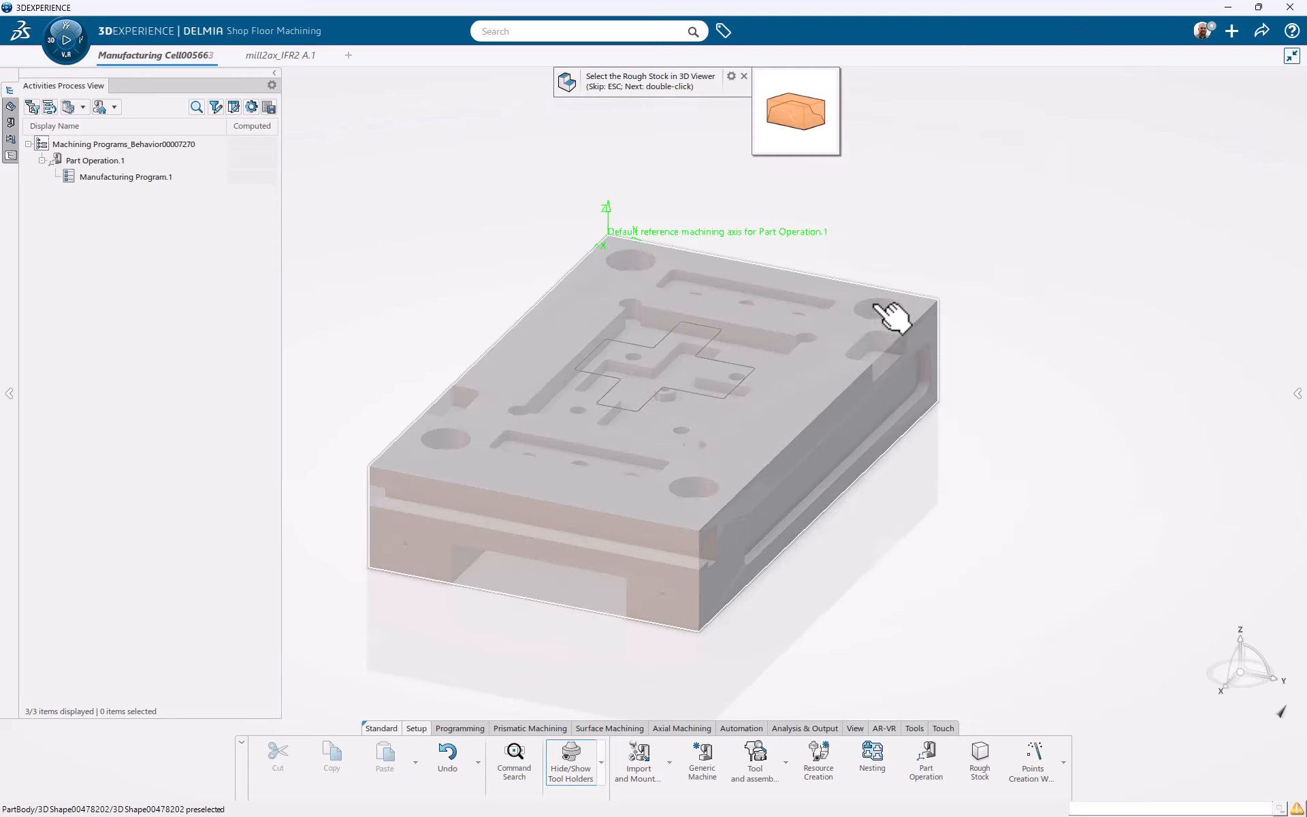
{"action": "left_click", "coordinate": [554, 584]}
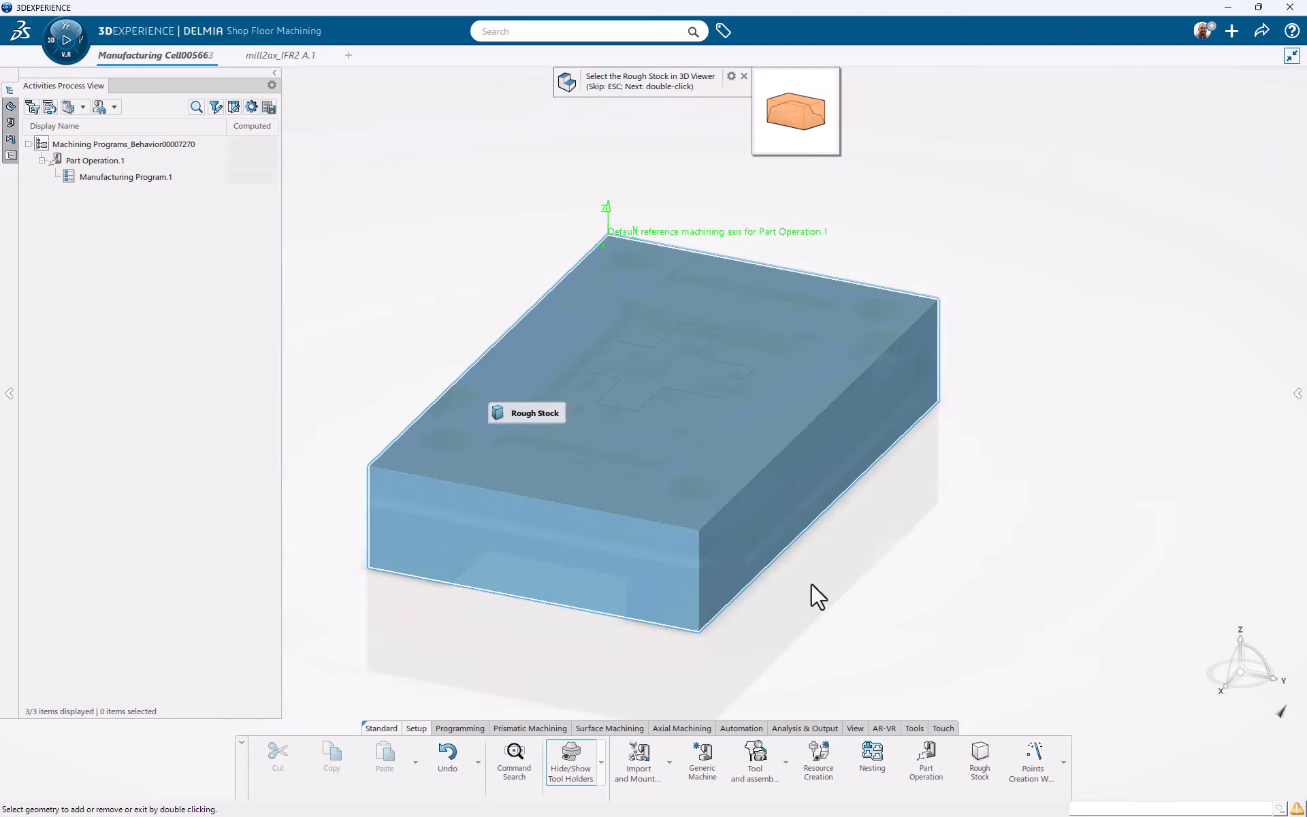
{"action": "double_click", "coordinate": [827, 566]}
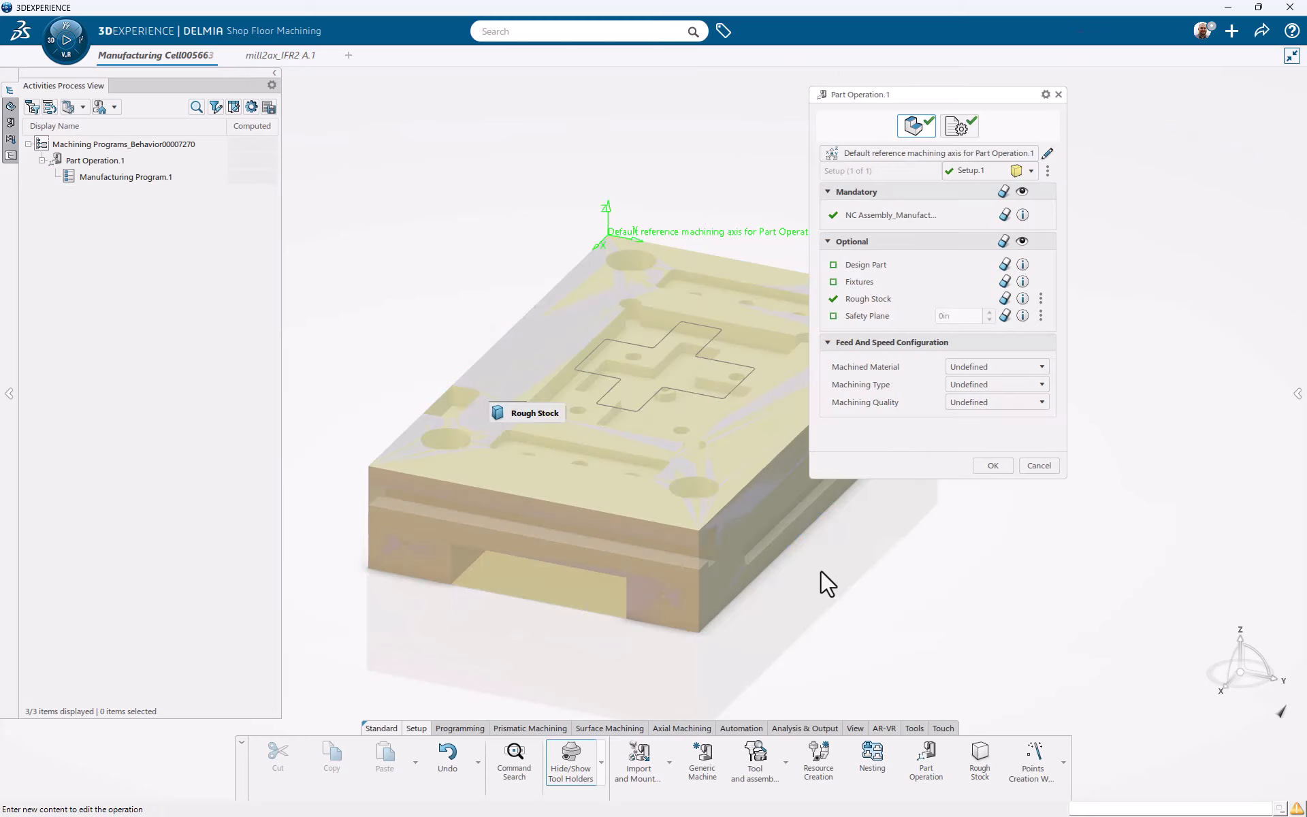
Hide the rough stock and assign the Hole15 body of mill2ax_IFR2 as the design part of Part Operation.1.
{"action": "left_click", "coordinate": [600, 749]}
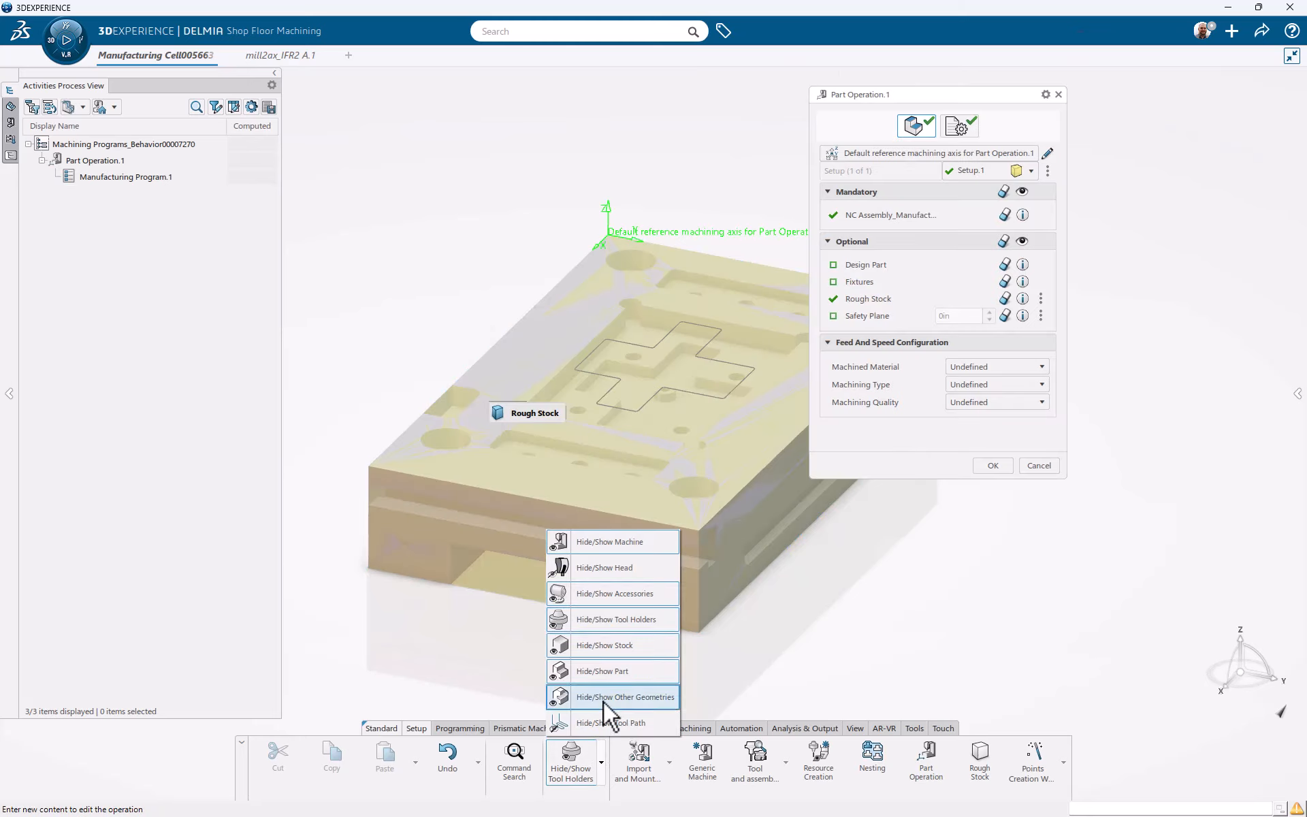
{"action": "left_click", "coordinate": [615, 646]}
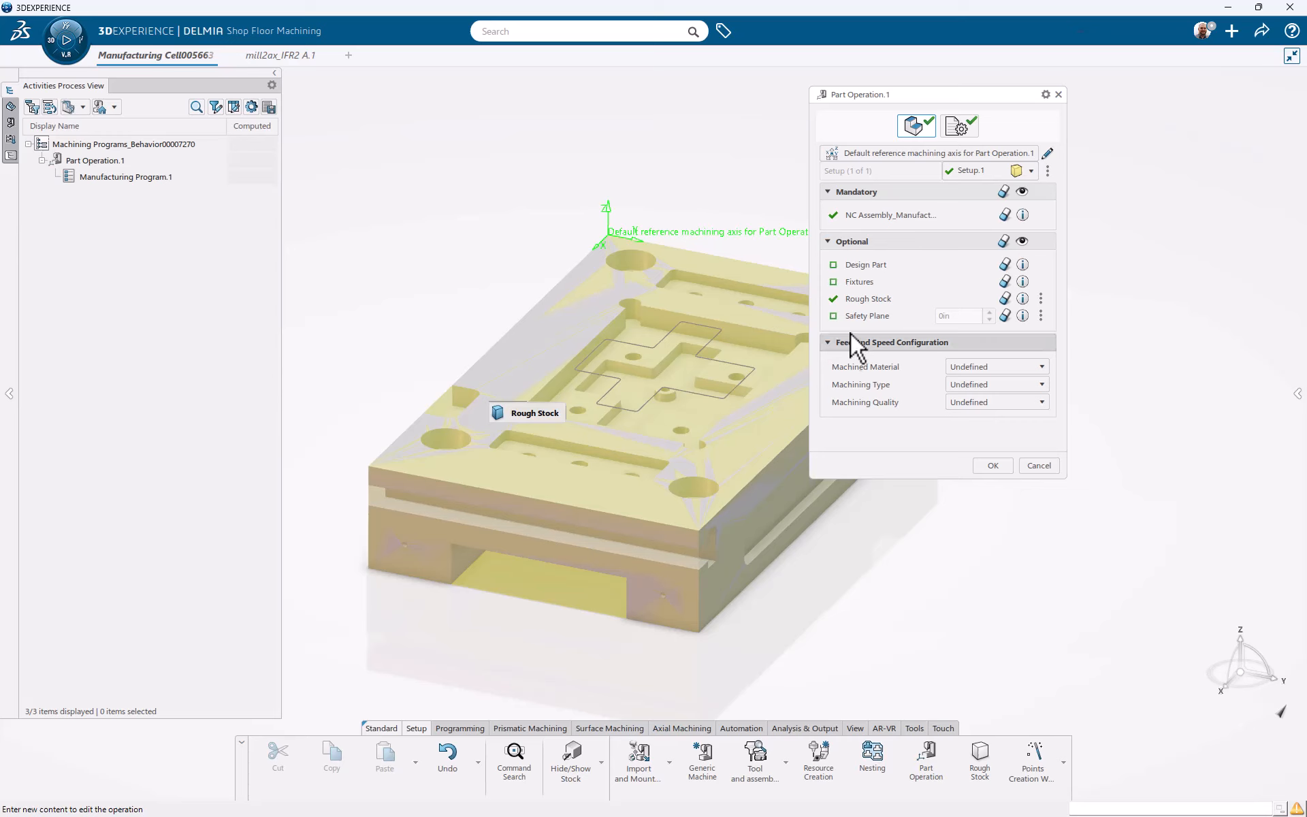
{"action": "left_click", "coordinate": [877, 264]}
{"action": "left_click", "coordinate": [774, 444]}
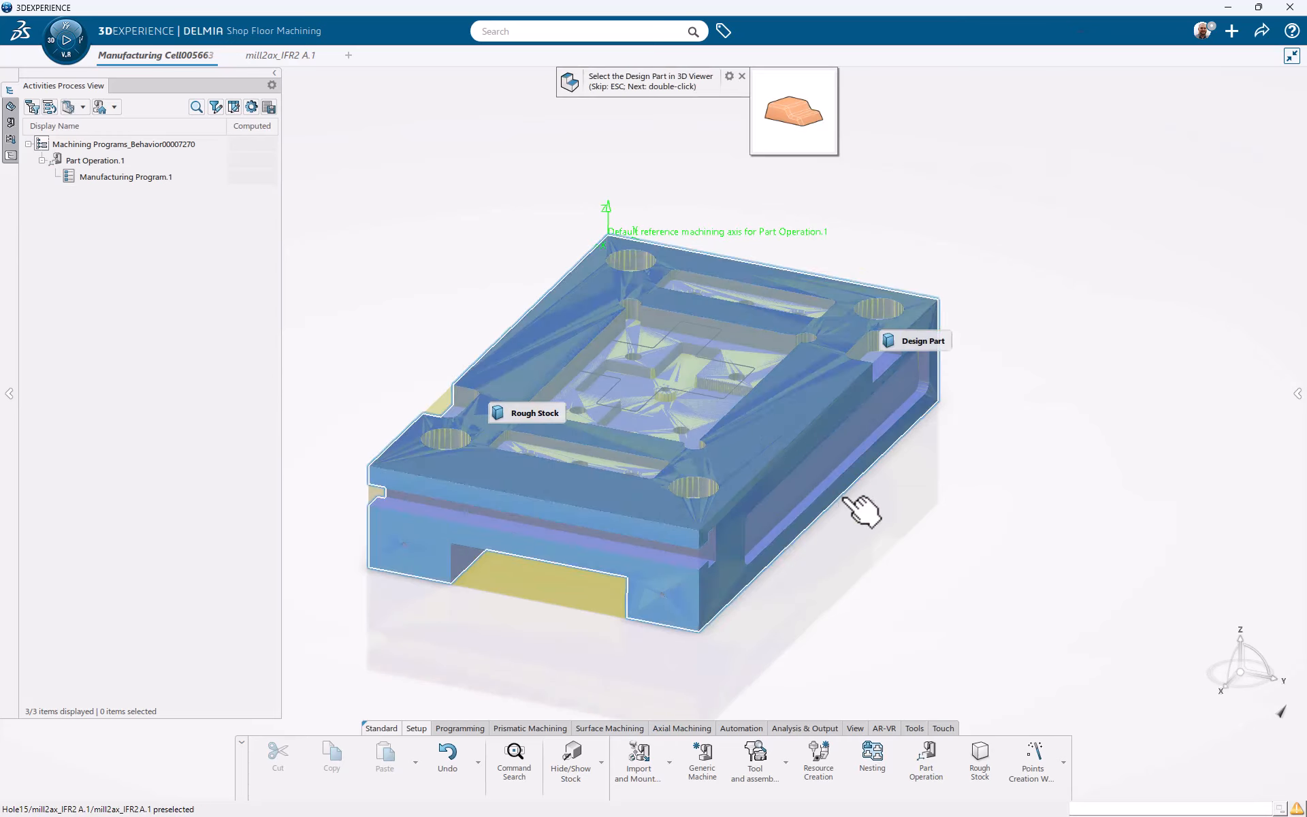
{"action": "double_click", "coordinate": [909, 485]}
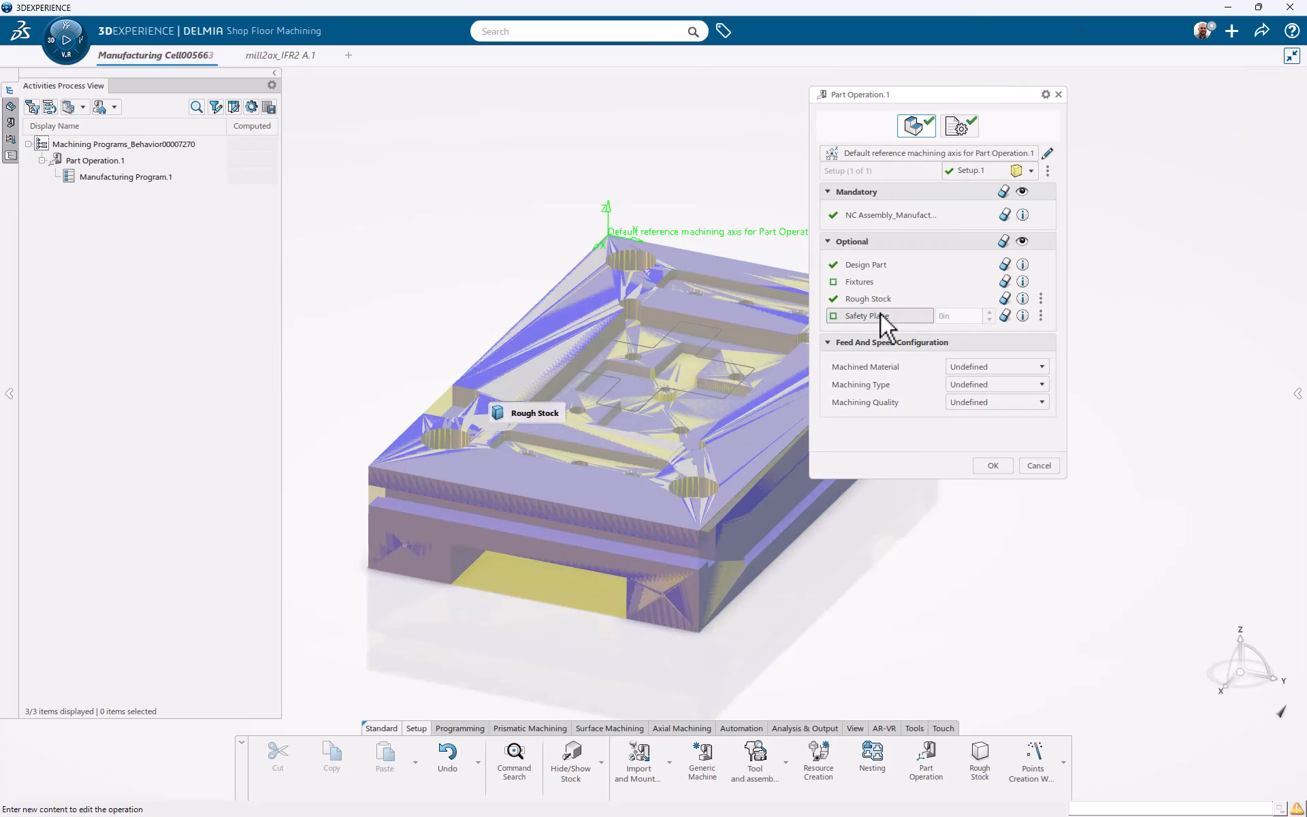
Define the safety plane of Part Operation.1 from the part, enter its offset, and accept the part operation.
{"action": "left_click", "coordinate": [881, 315]}
{"action": "left_click", "coordinate": [799, 383]}
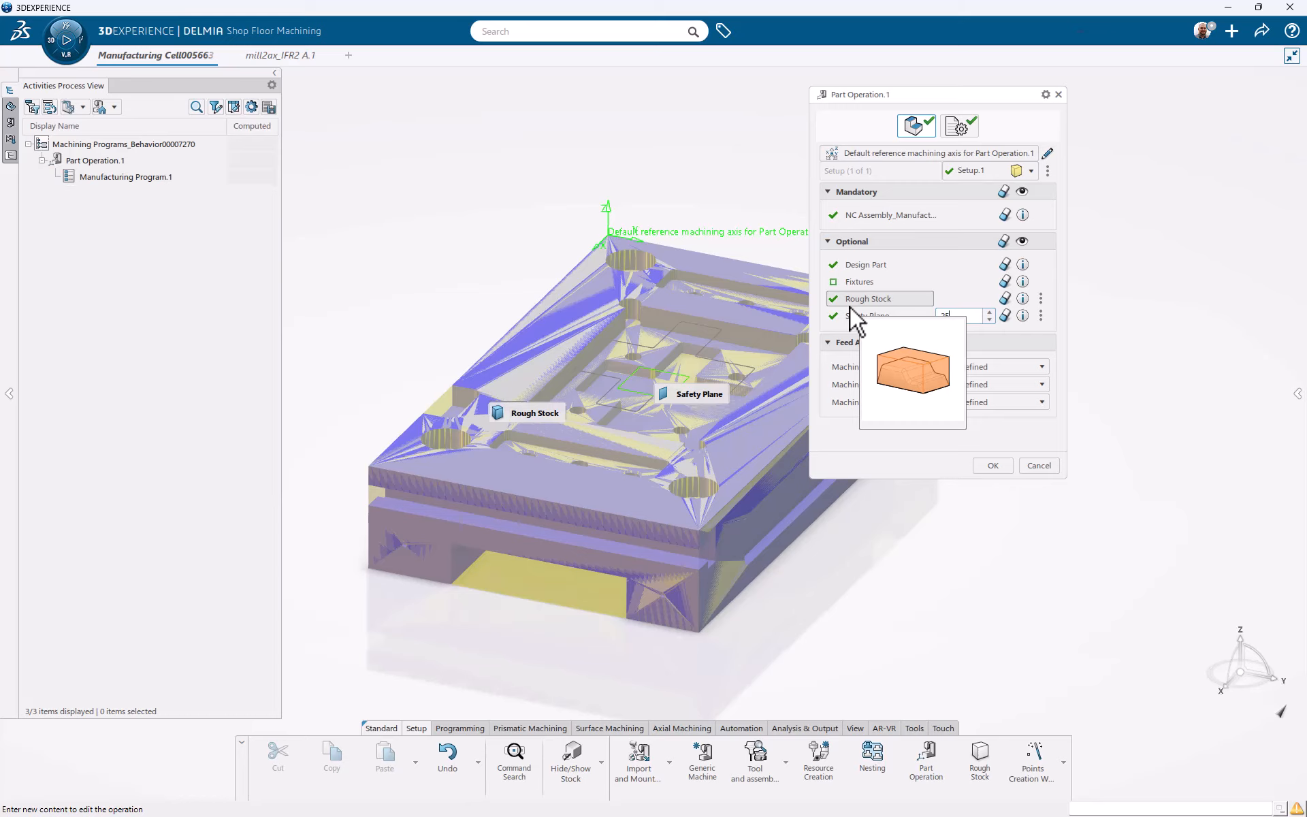
{"action": "key", "text": "Tab"}
{"action": "left_click", "coordinate": [1004, 466]}
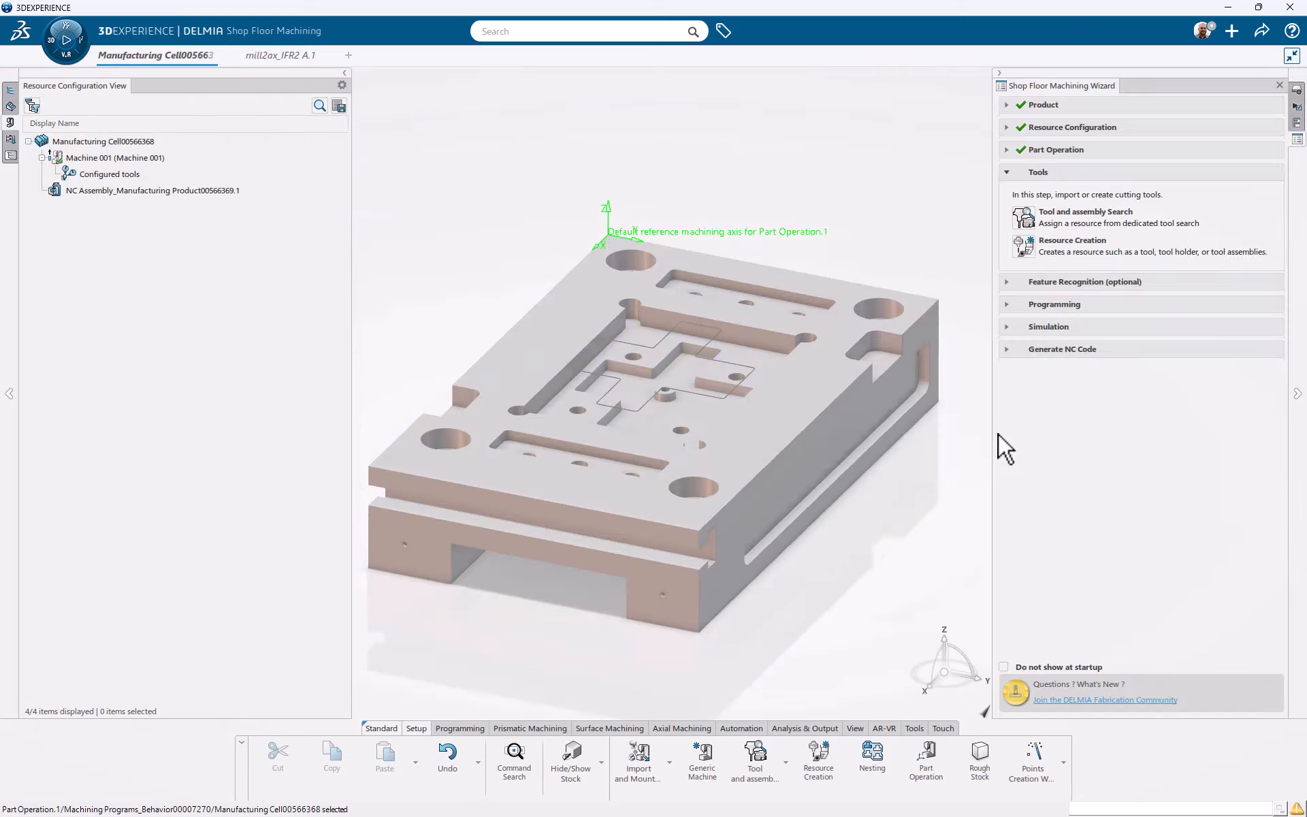
Start a new end mill resource named 1/2" FLAT END MILL with the comment MC# 1234567.
{"action": "left_click", "coordinate": [1026, 248]}
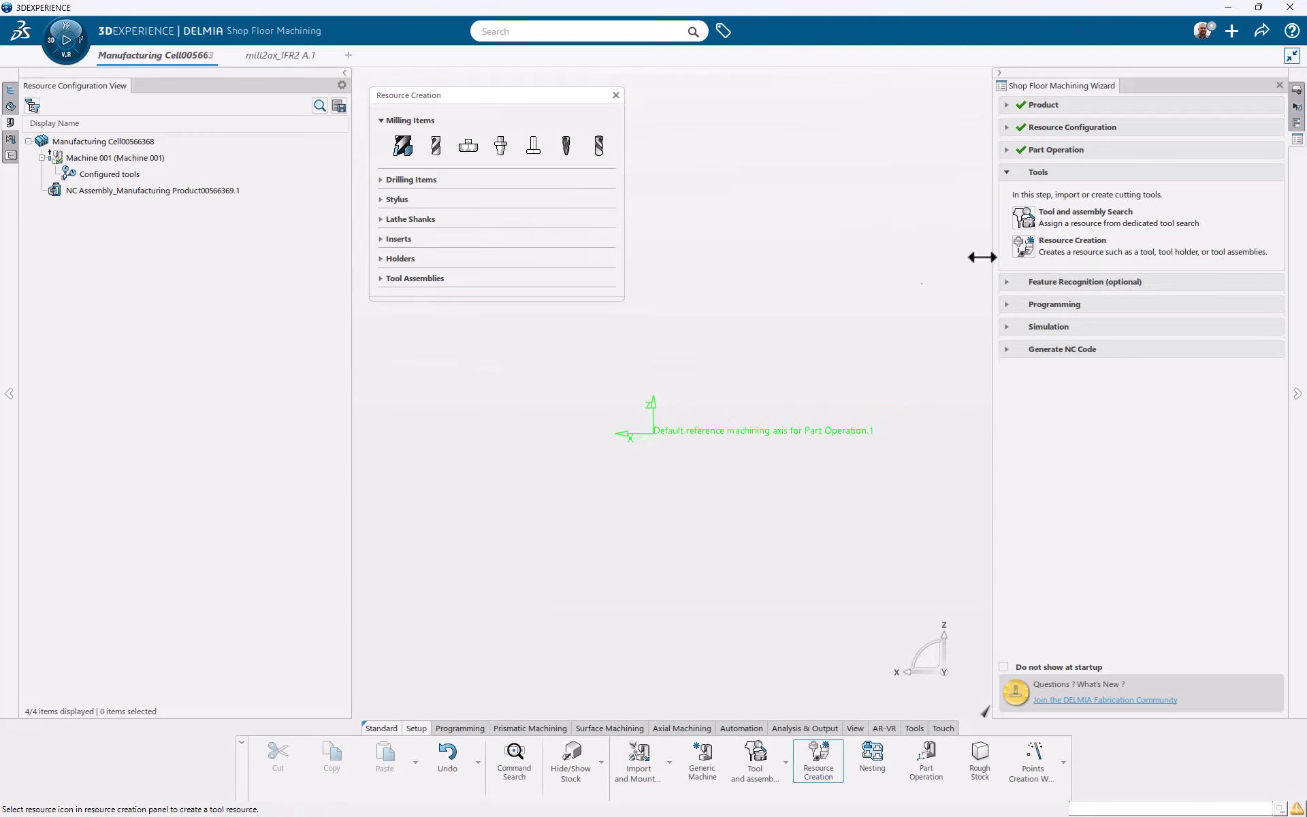
{"action": "left_click", "coordinate": [448, 150]}
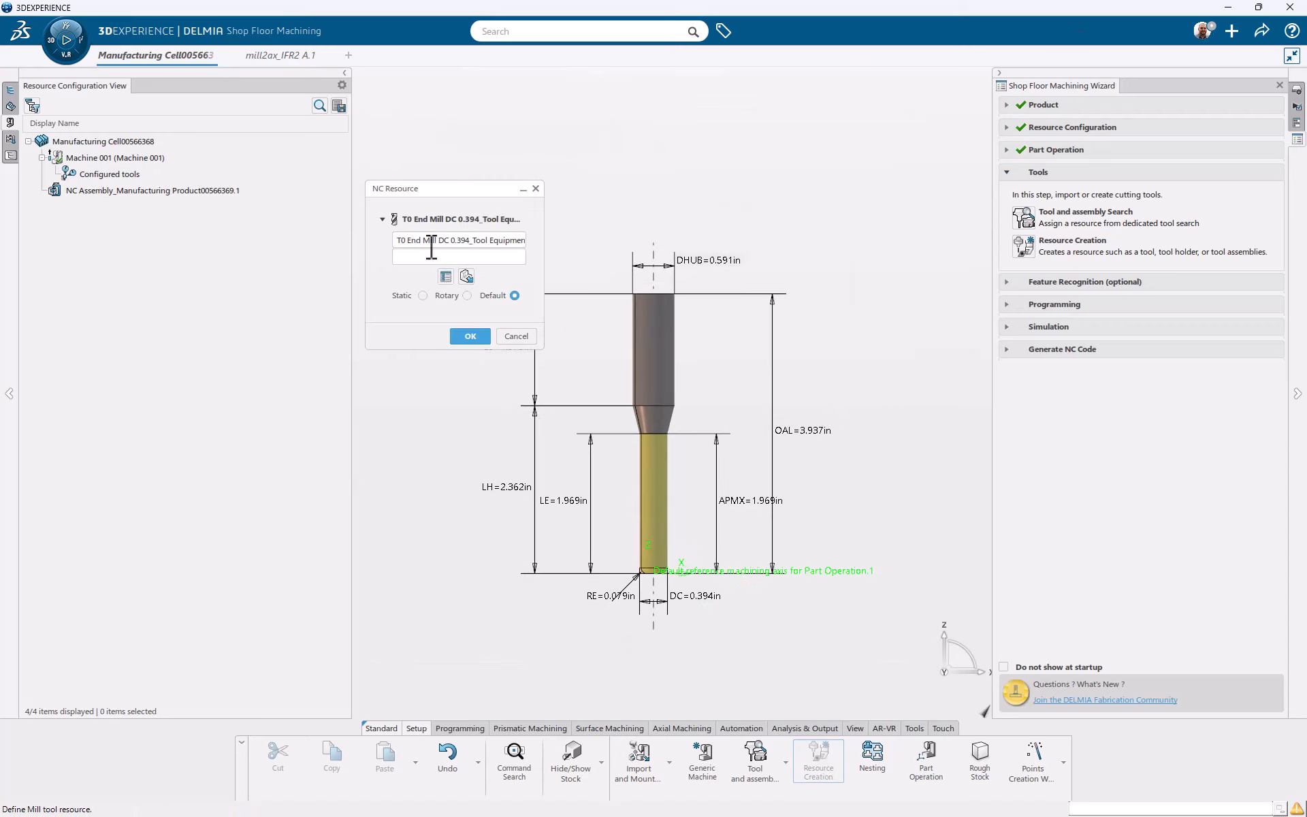
{"action": "left_click_drag", "start_coordinate": [399, 242], "coordinate": [539, 234]}
{"action": "type", "text": "1/2\" FLAT END MILL"}
{"action": "left_click", "coordinate": [424, 256]}
{"action": "type", "text": "MC"}
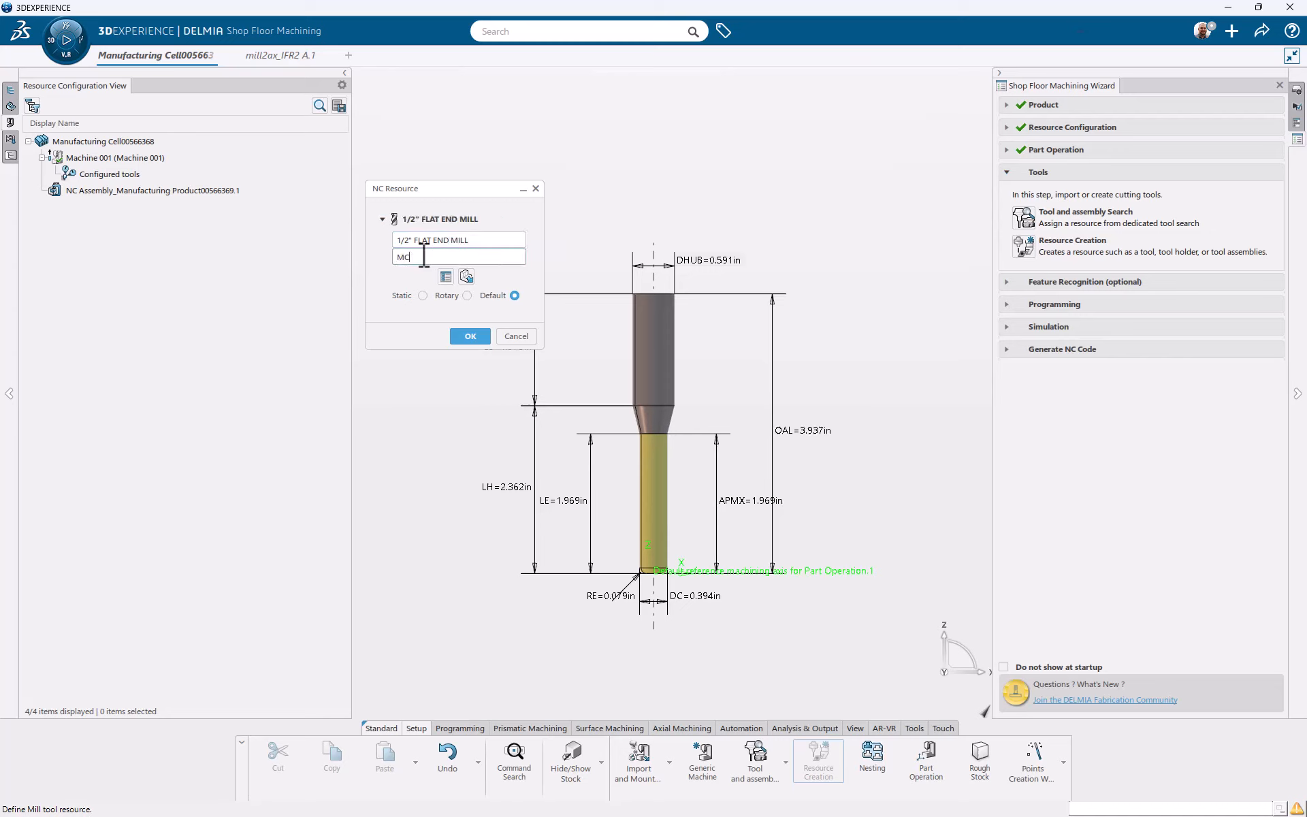
{"action": "type", "text": "# 1234567"}
Set the end mill's corner radius to 0 in and its cutting and shank diameters to 0.5 in, and create the tool.
{"action": "double_click", "coordinate": [622, 595]}
{"action": "type", "text": "0"}
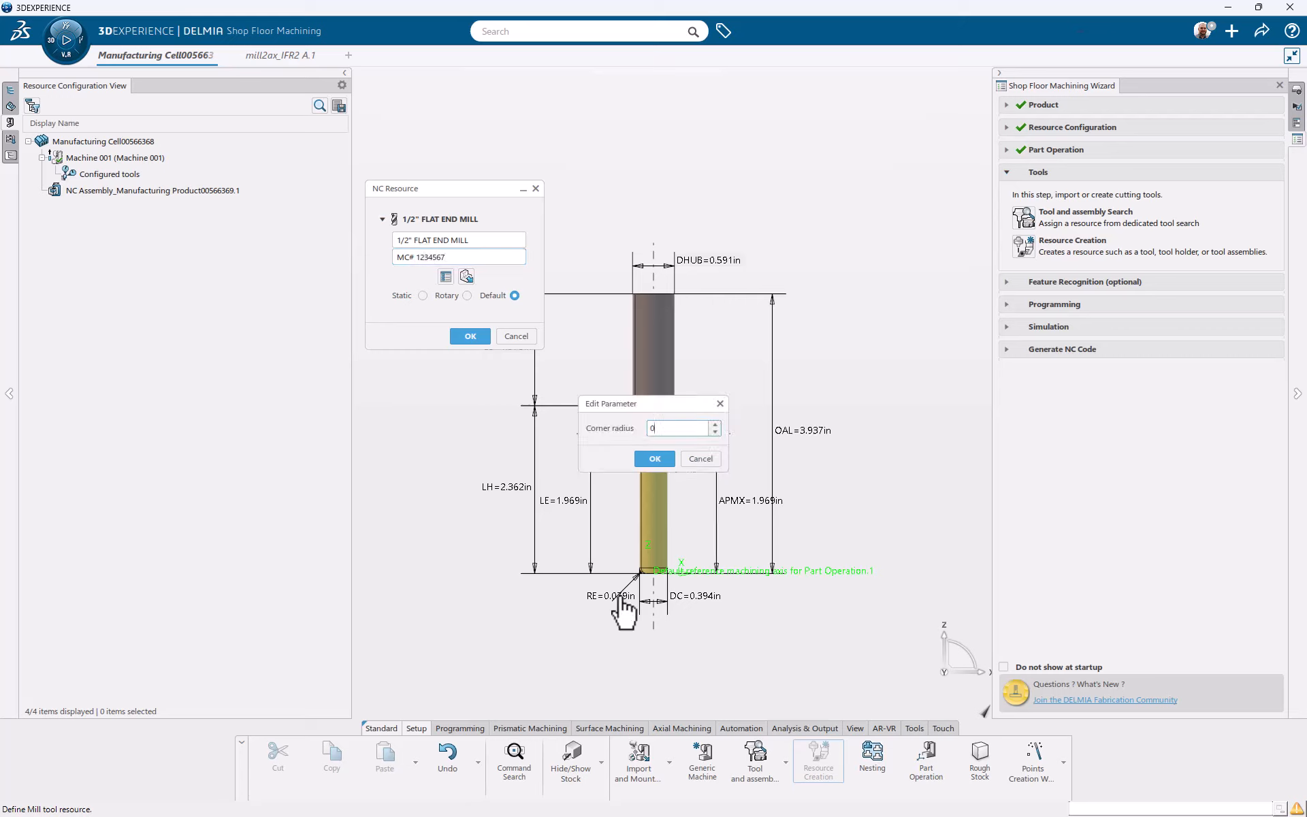
{"action": "key", "text": "Return"}
{"action": "double_click", "coordinate": [717, 599]}
{"action": "type", "text": "0.5"}
{"action": "key", "text": "Return"}
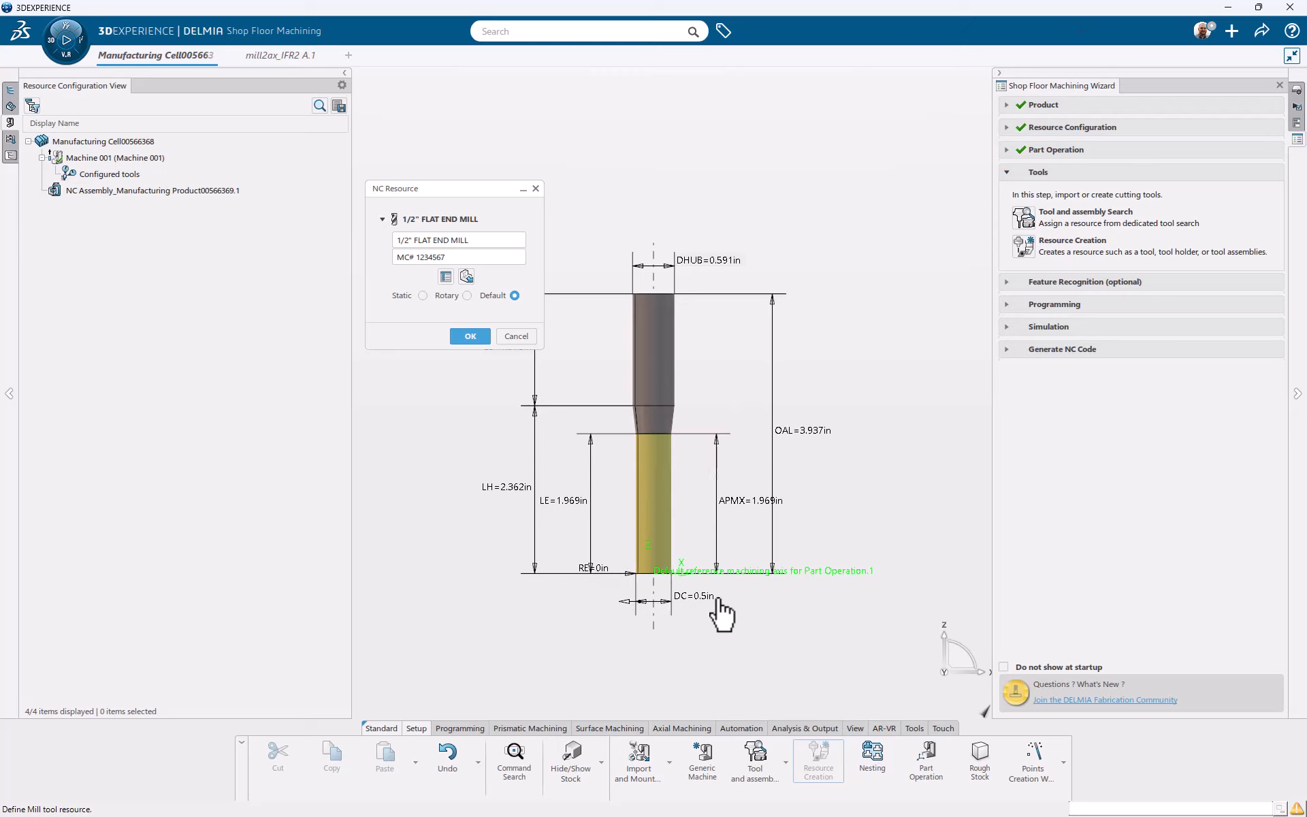
{"action": "double_click", "coordinate": [716, 266]}
{"action": "type", "text": "0.5"}
{"action": "key", "text": "Return"}
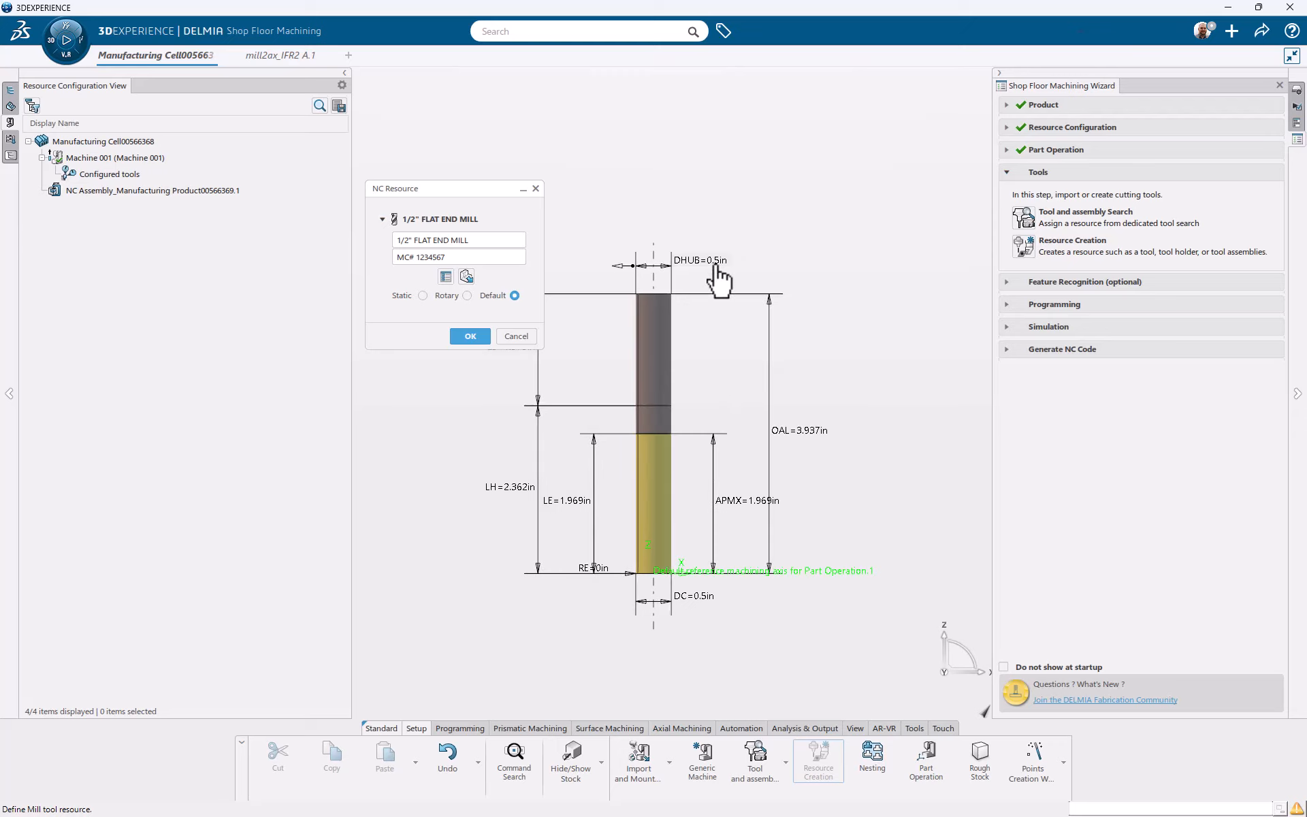
{"action": "left_click", "coordinate": [459, 342]}
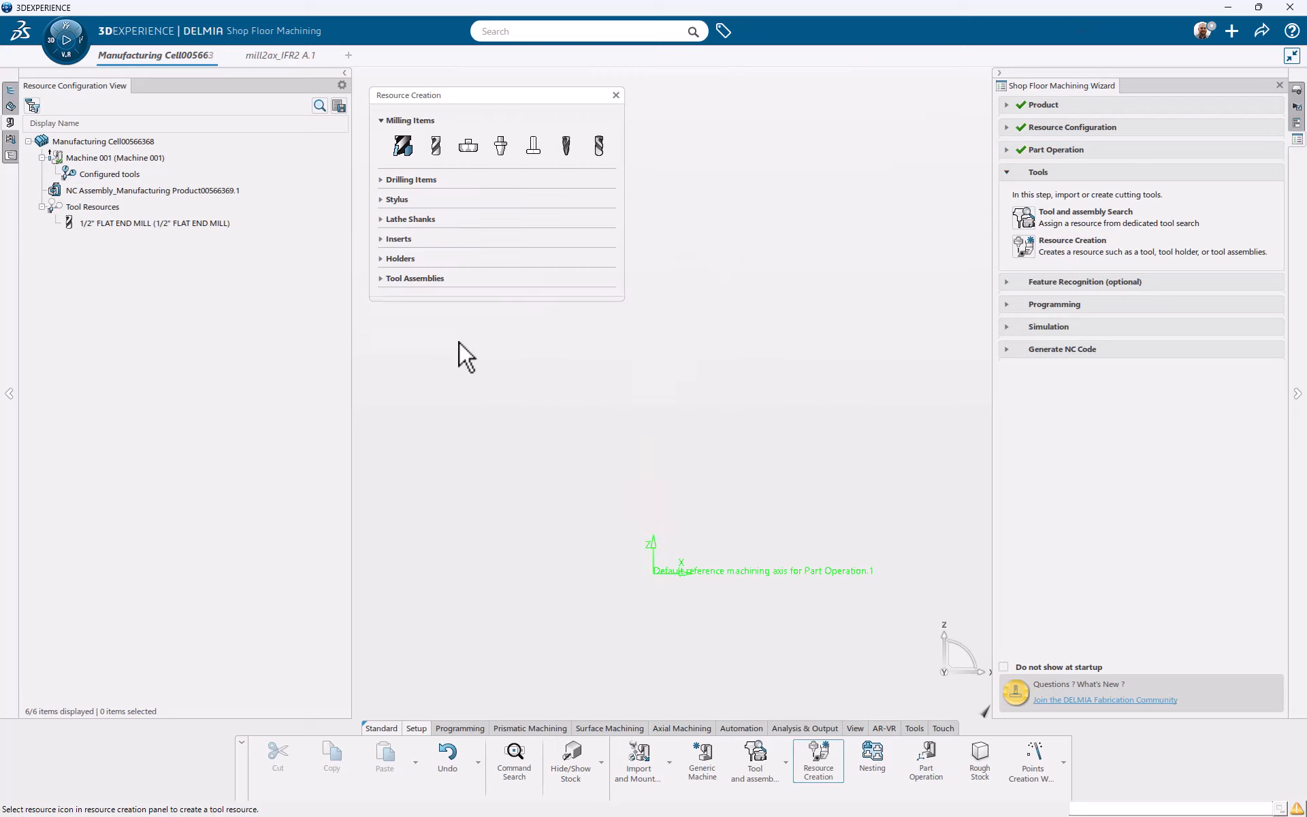
{"action": "left_click", "coordinate": [617, 95]}
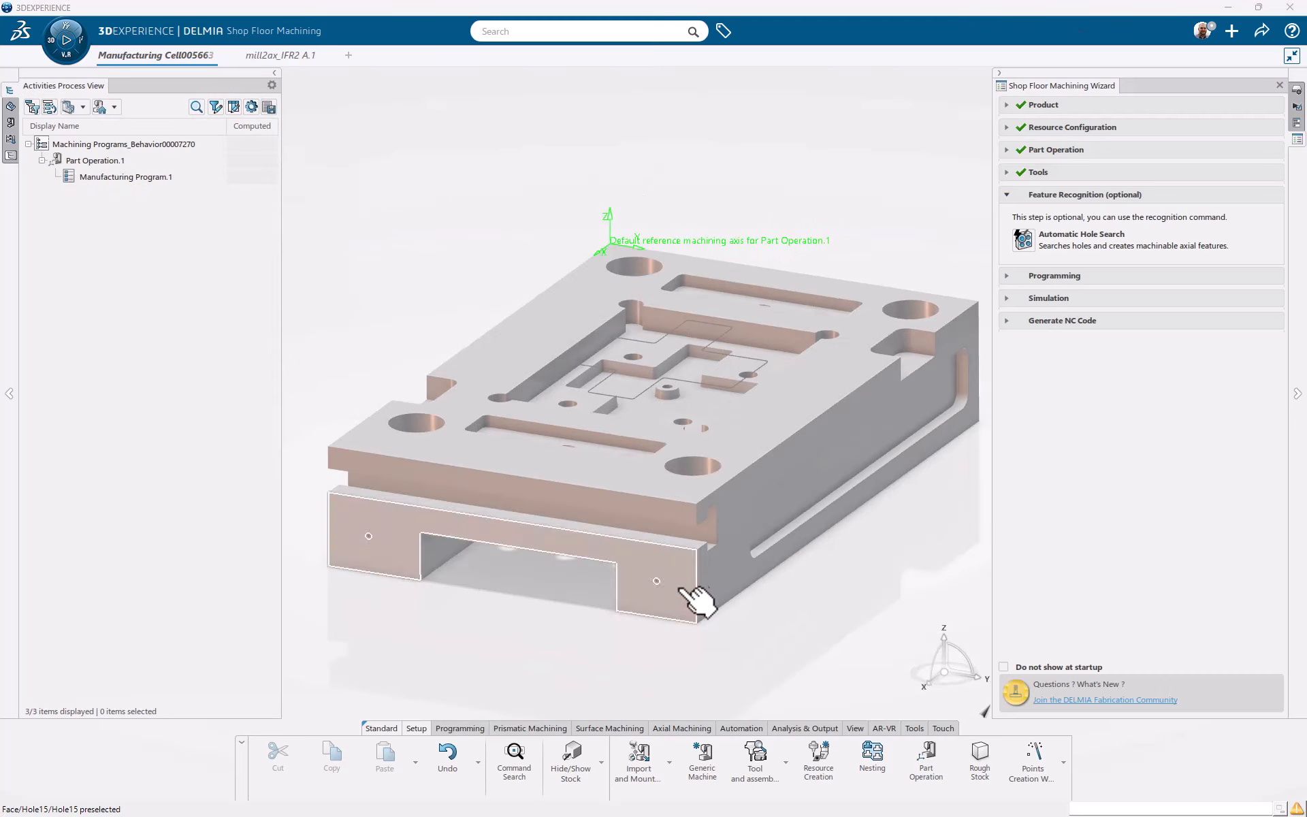
Run Global Feature Recognition on the Hole15 body for pockets, steps, slots and cutouts, without holes.
{"action": "left_click", "coordinate": [672, 728]}
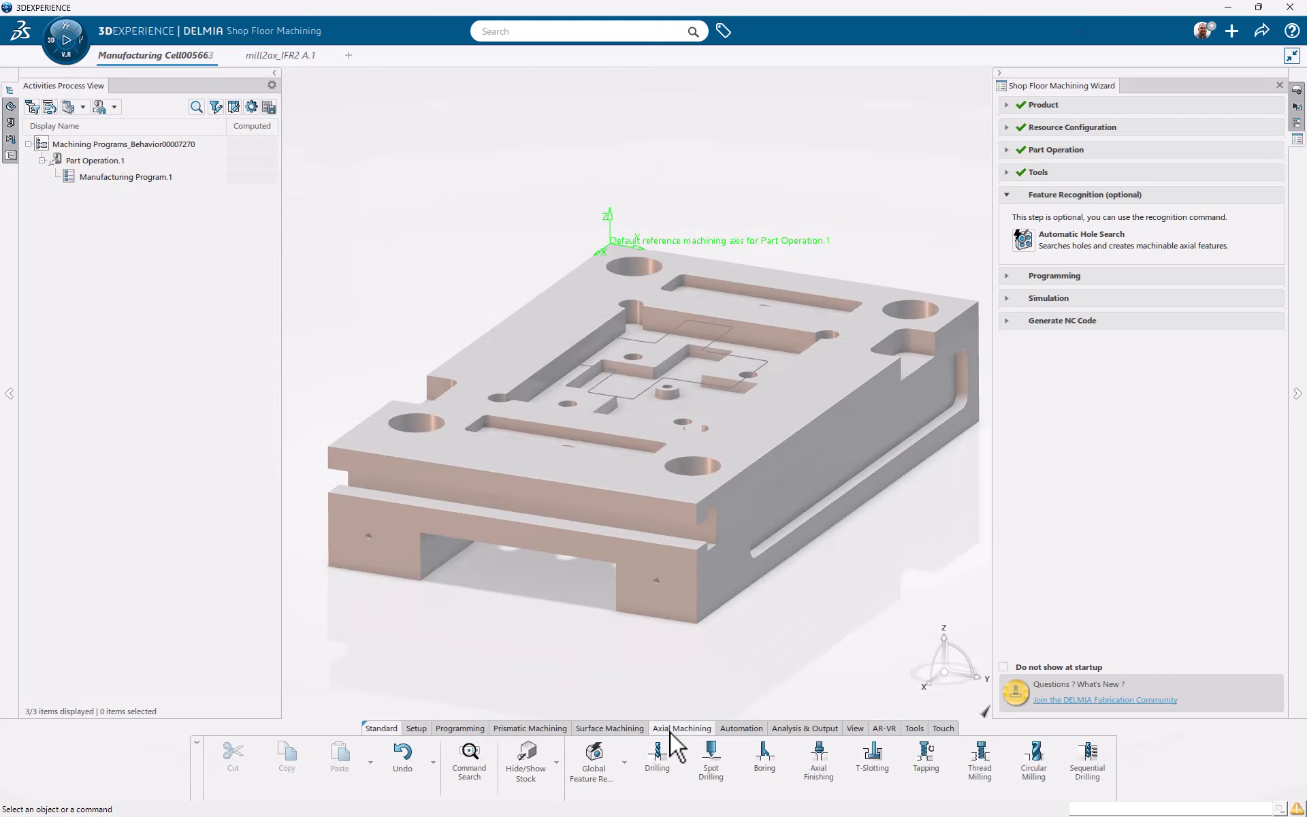
{"action": "left_click", "coordinate": [625, 763]}
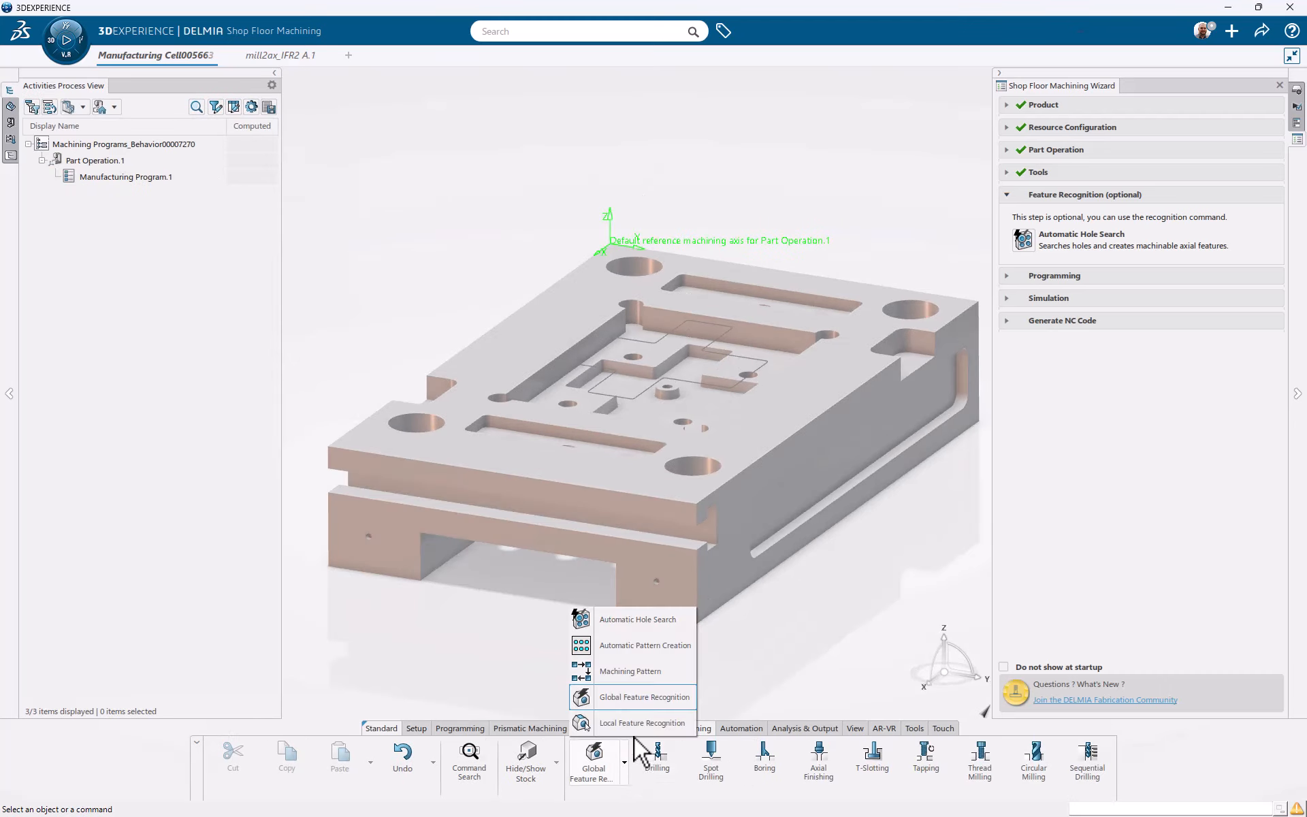
{"action": "left_click", "coordinate": [645, 696]}
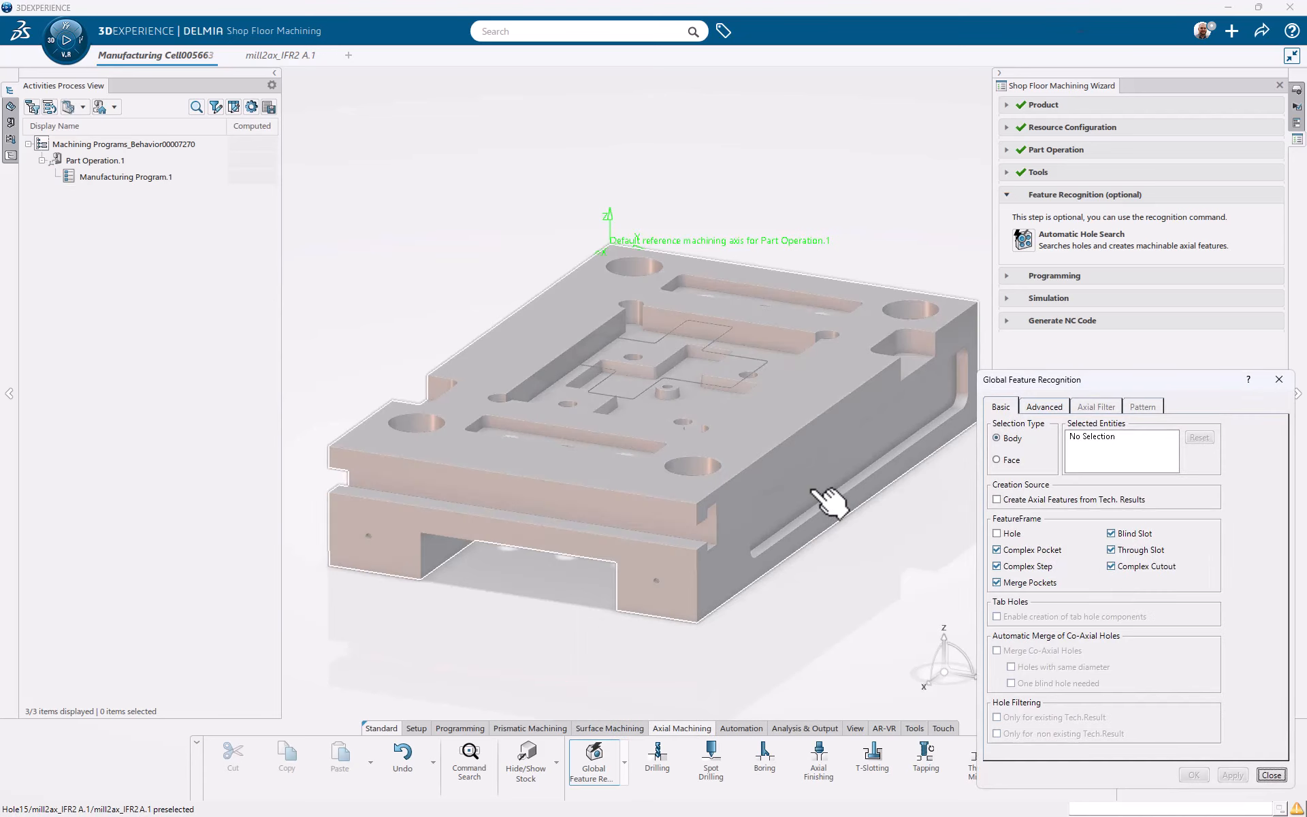
{"action": "left_click", "coordinate": [816, 490]}
{"action": "left_click", "coordinate": [1233, 775]}
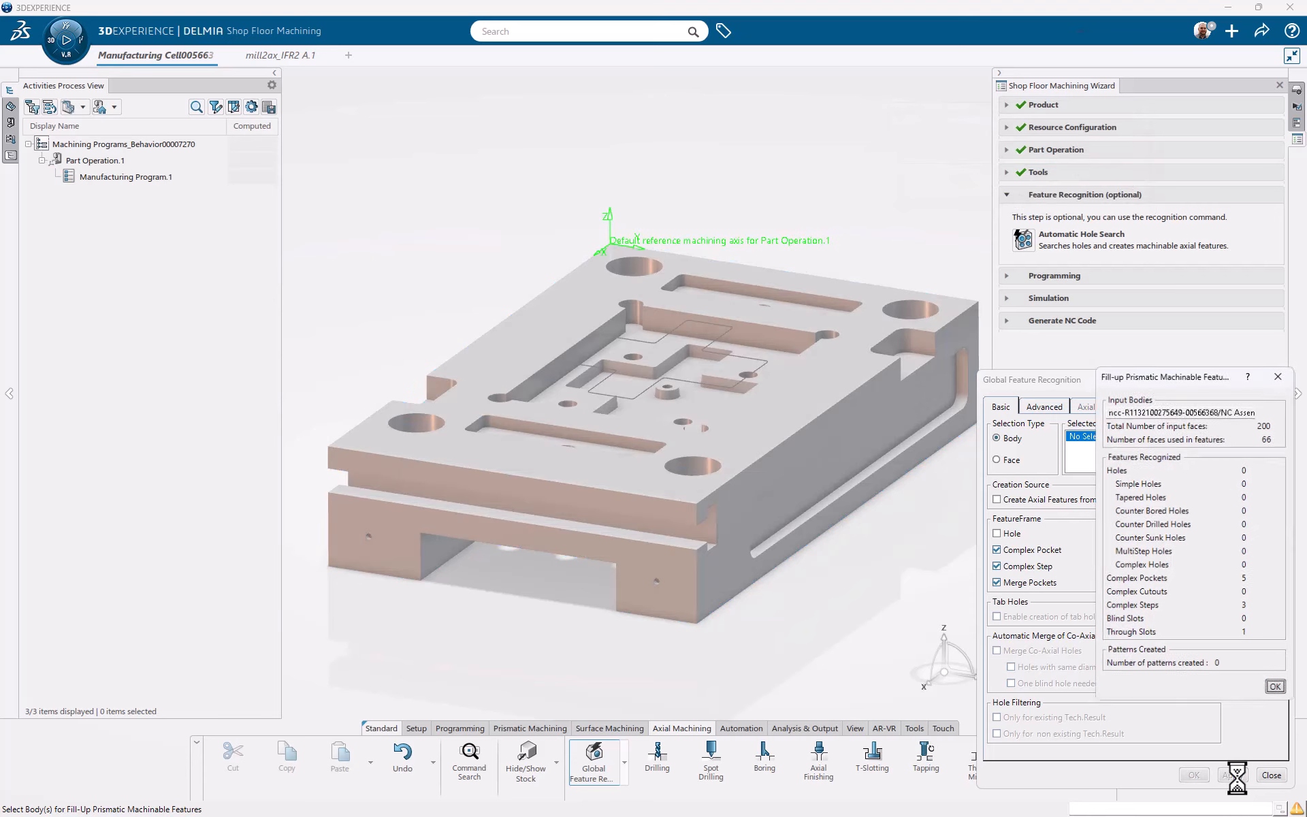
{"action": "left_click", "coordinate": [1275, 686]}
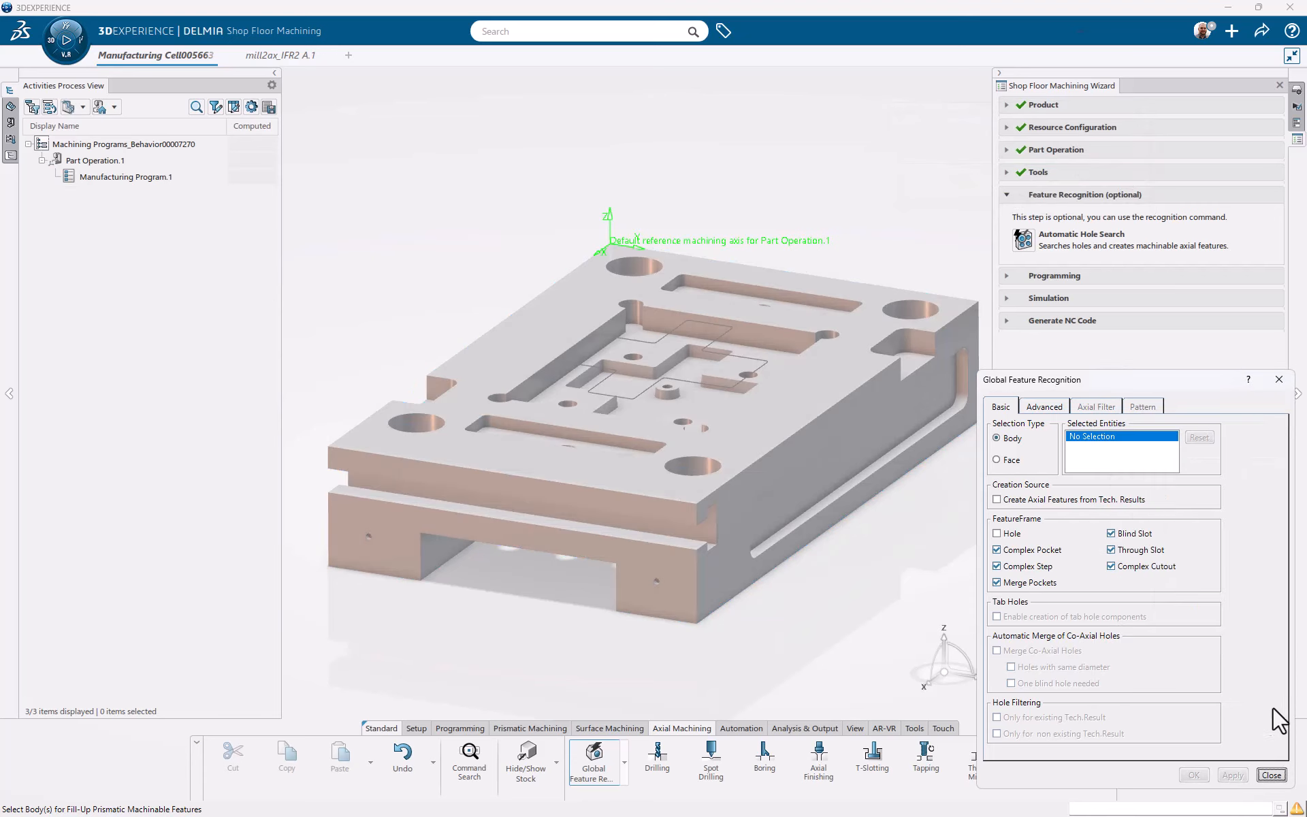
{"action": "left_click", "coordinate": [1272, 775]}
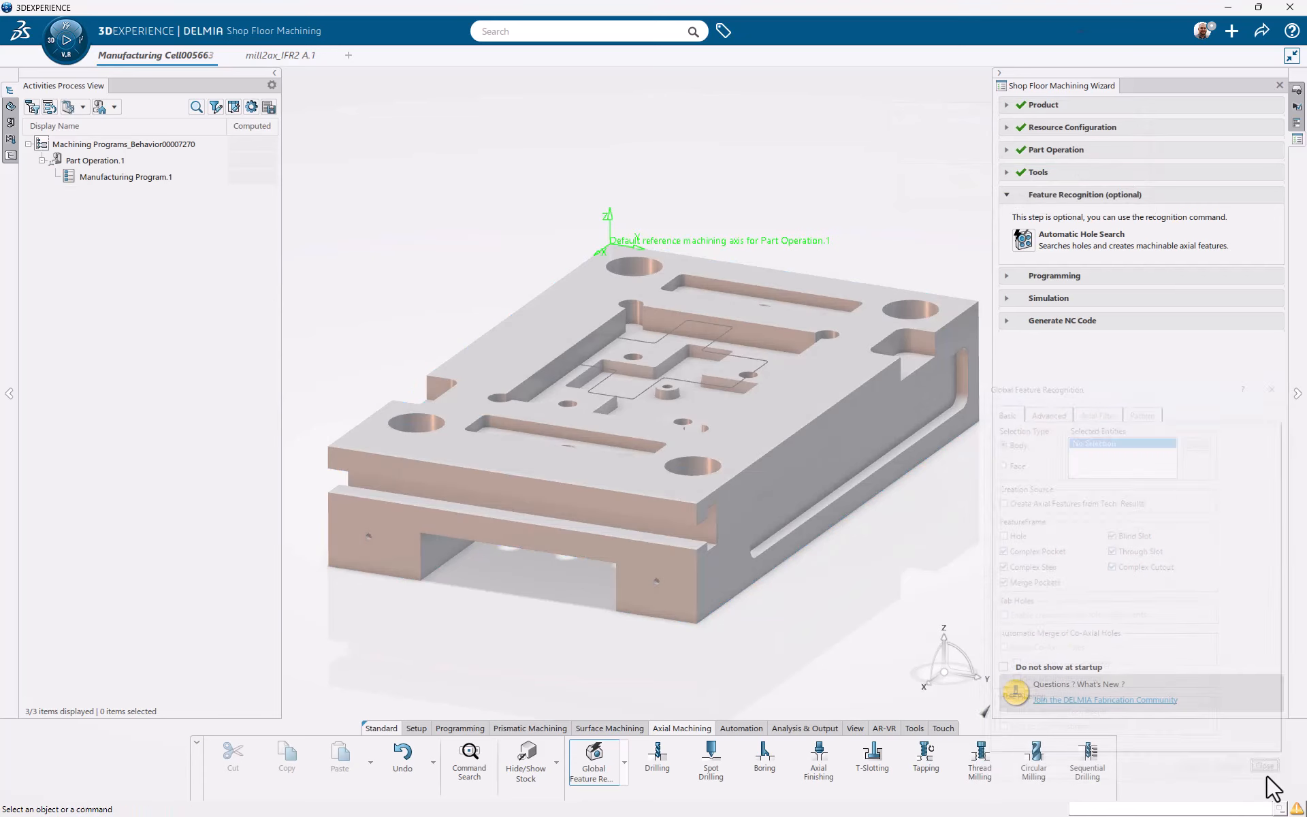
Review the machining areas of mill2ax_IFR2 A.1 and create a pocketing operation on Prismatic machining area.20 (Complex Step).
{"action": "left_click", "coordinate": [10, 106]}
{"action": "left_click", "coordinate": [56, 179]}
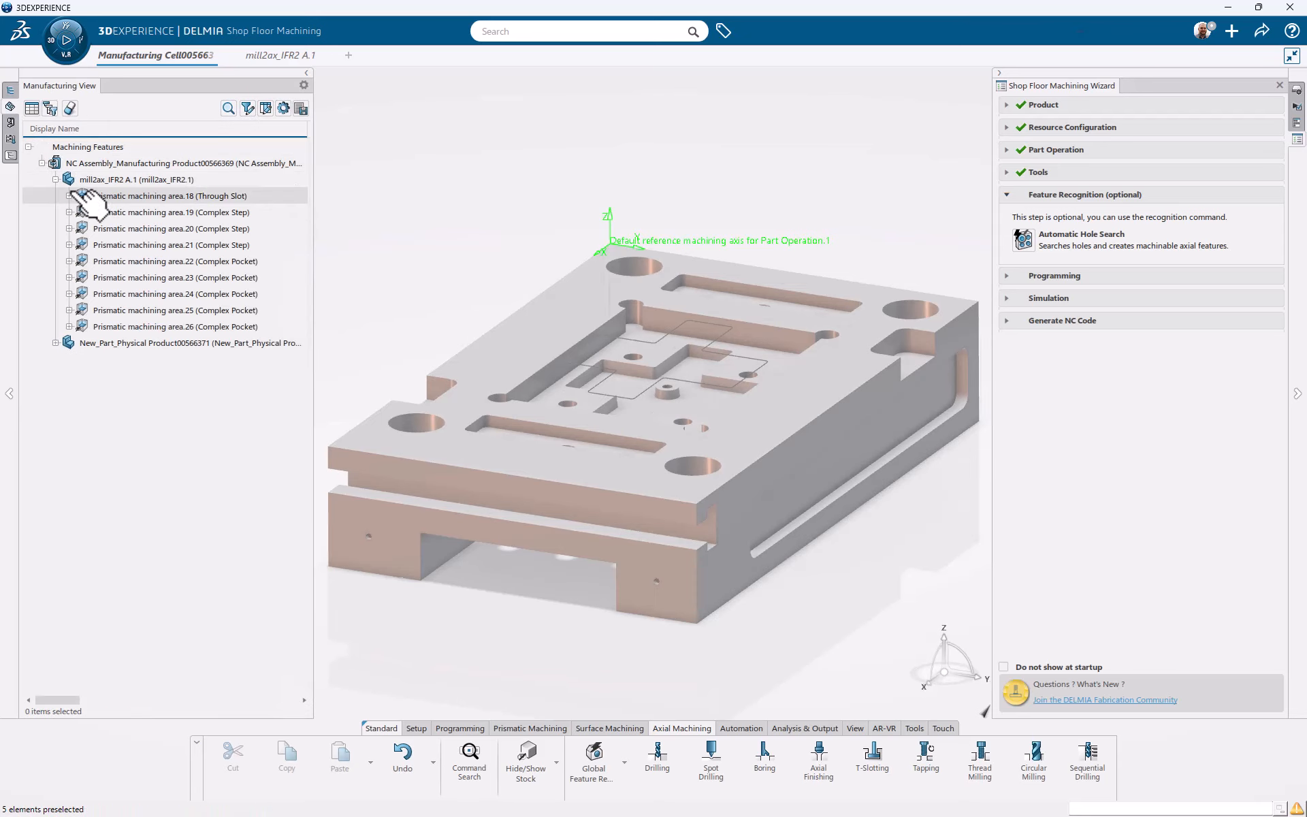
{"action": "left_click", "coordinate": [204, 196]}
{"action": "left_click", "coordinate": [217, 214]}
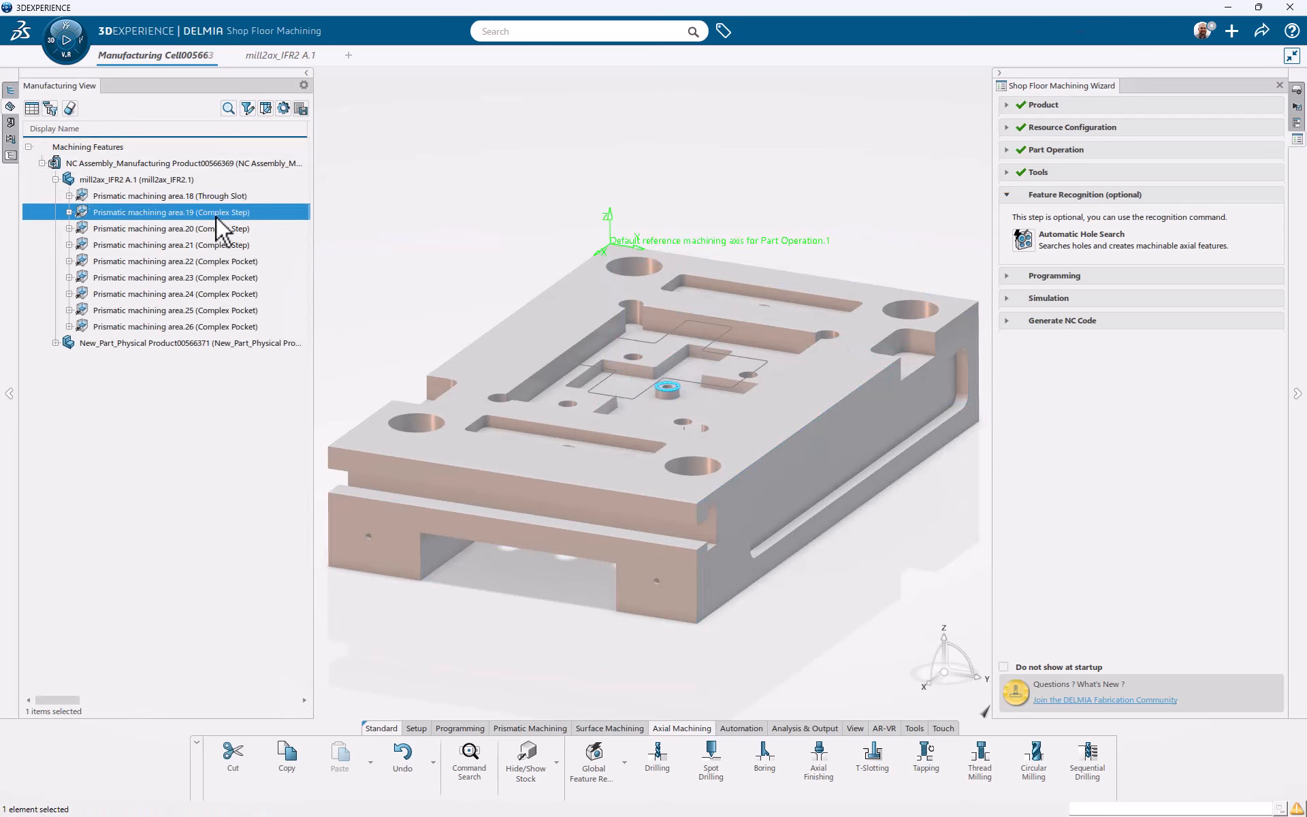
{"action": "left_click", "coordinate": [214, 231]}
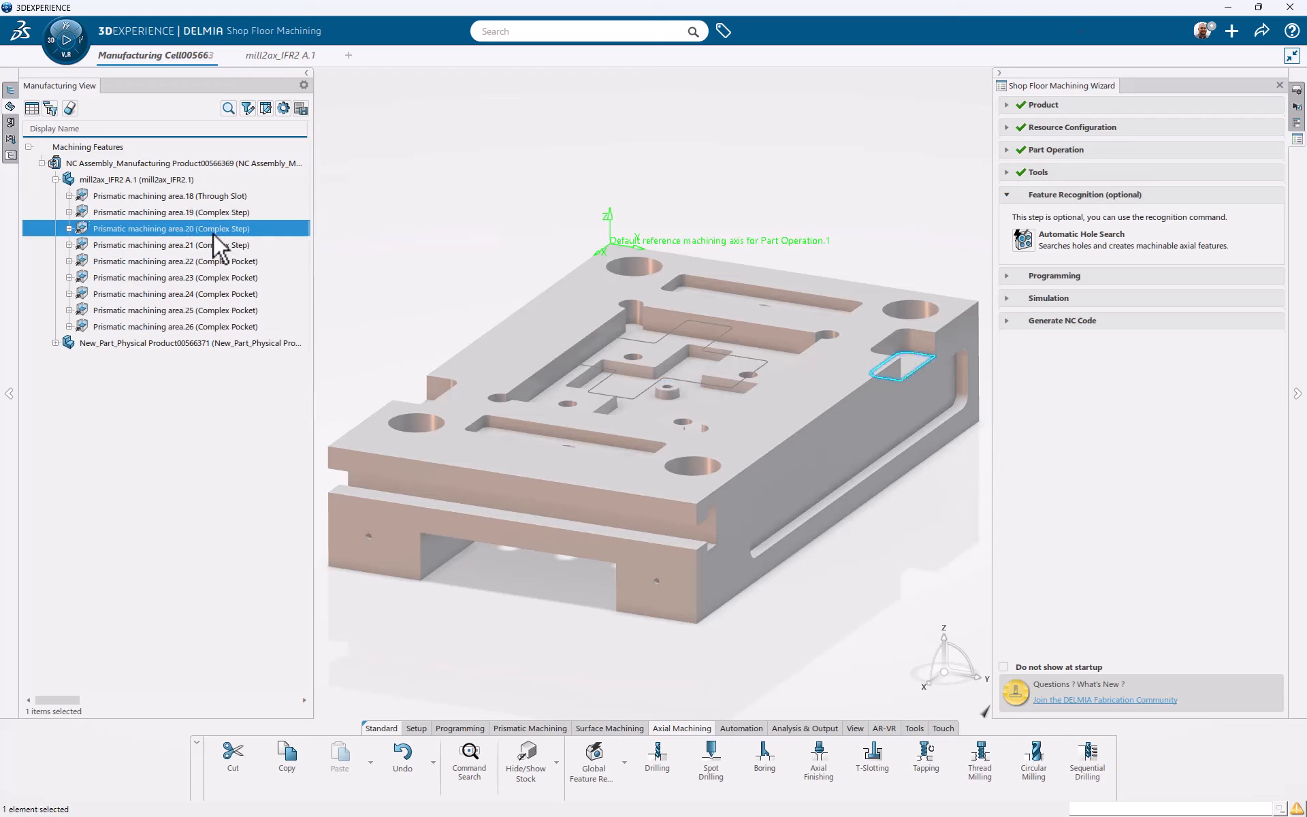
{"action": "left_click", "coordinate": [538, 729]}
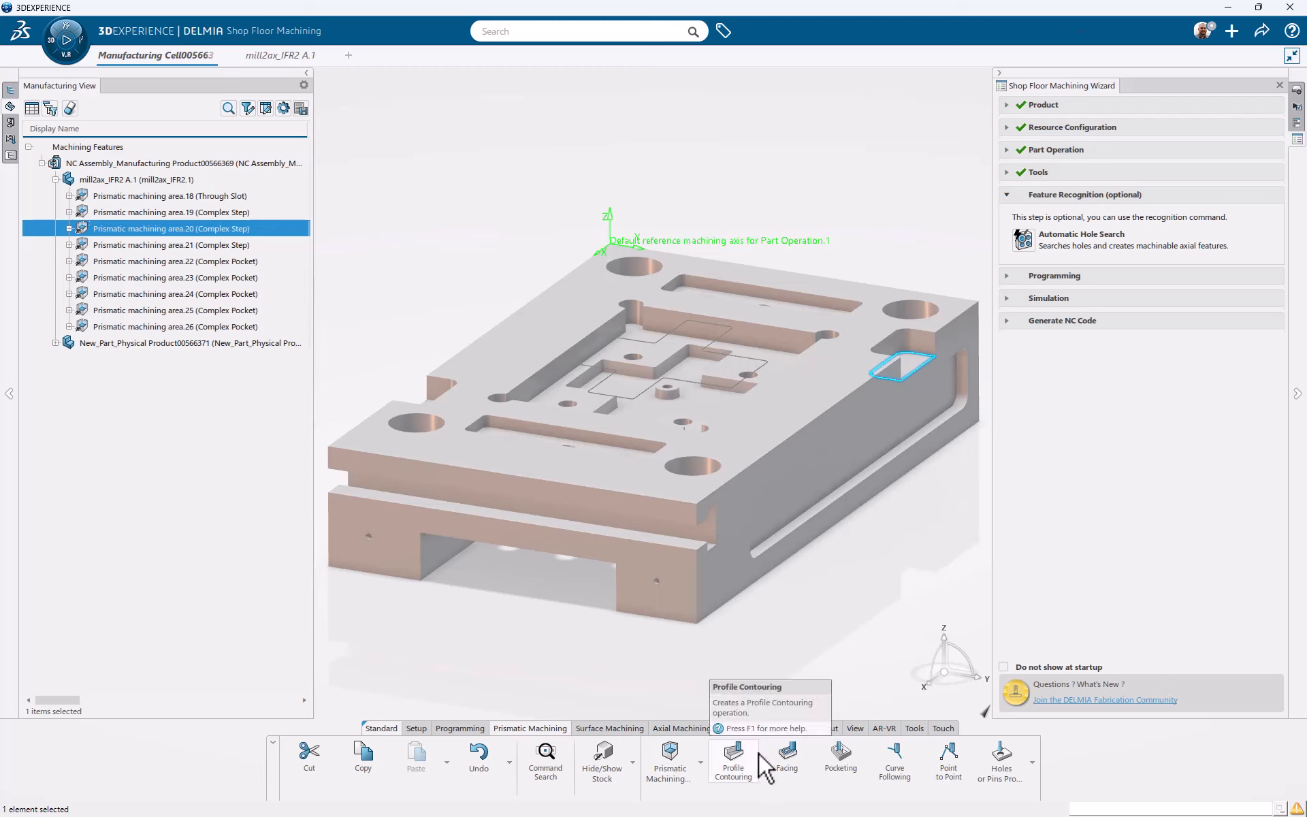
{"action": "left_click", "coordinate": [844, 762]}
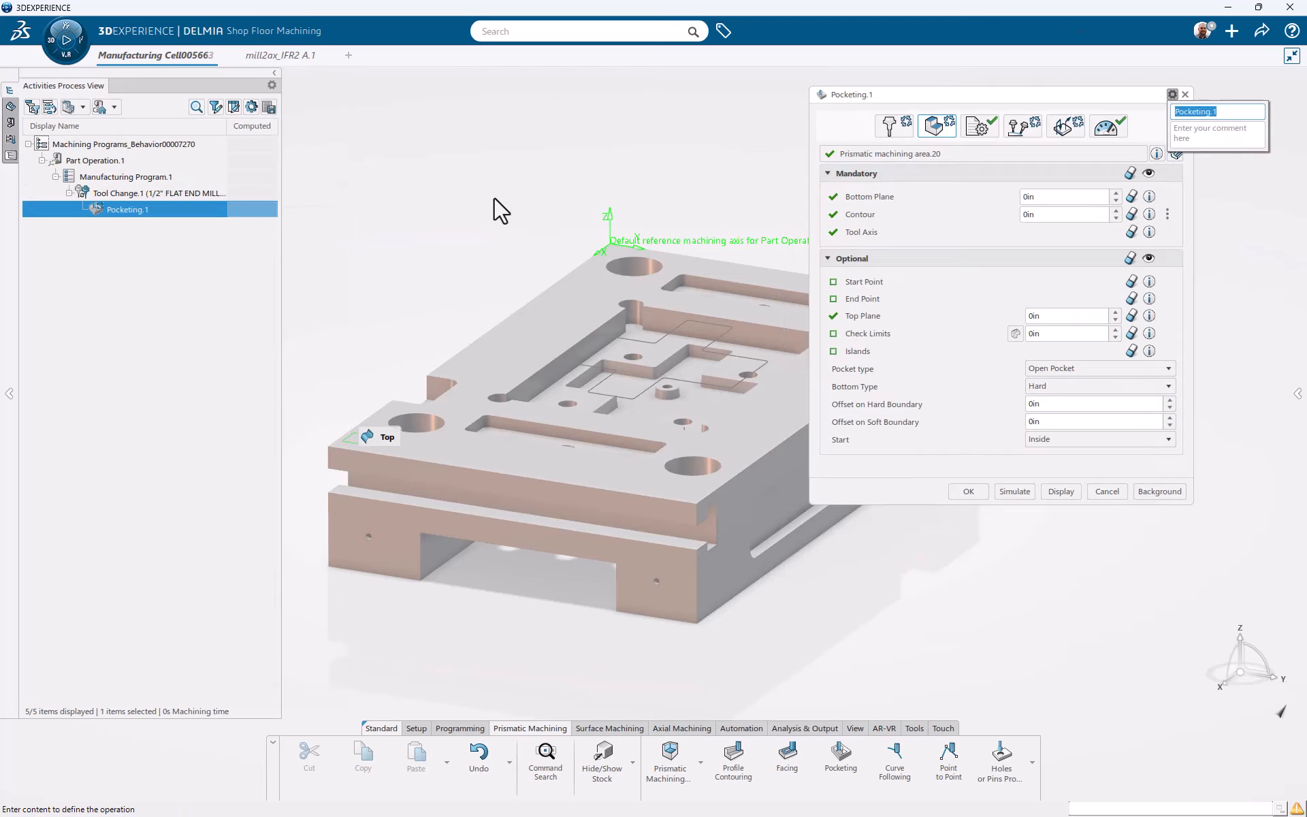
Compute and inspect the Pocketing.1 tool path around the corner step, and accept the operation.
{"action": "left_click", "coordinate": [1060, 488]}
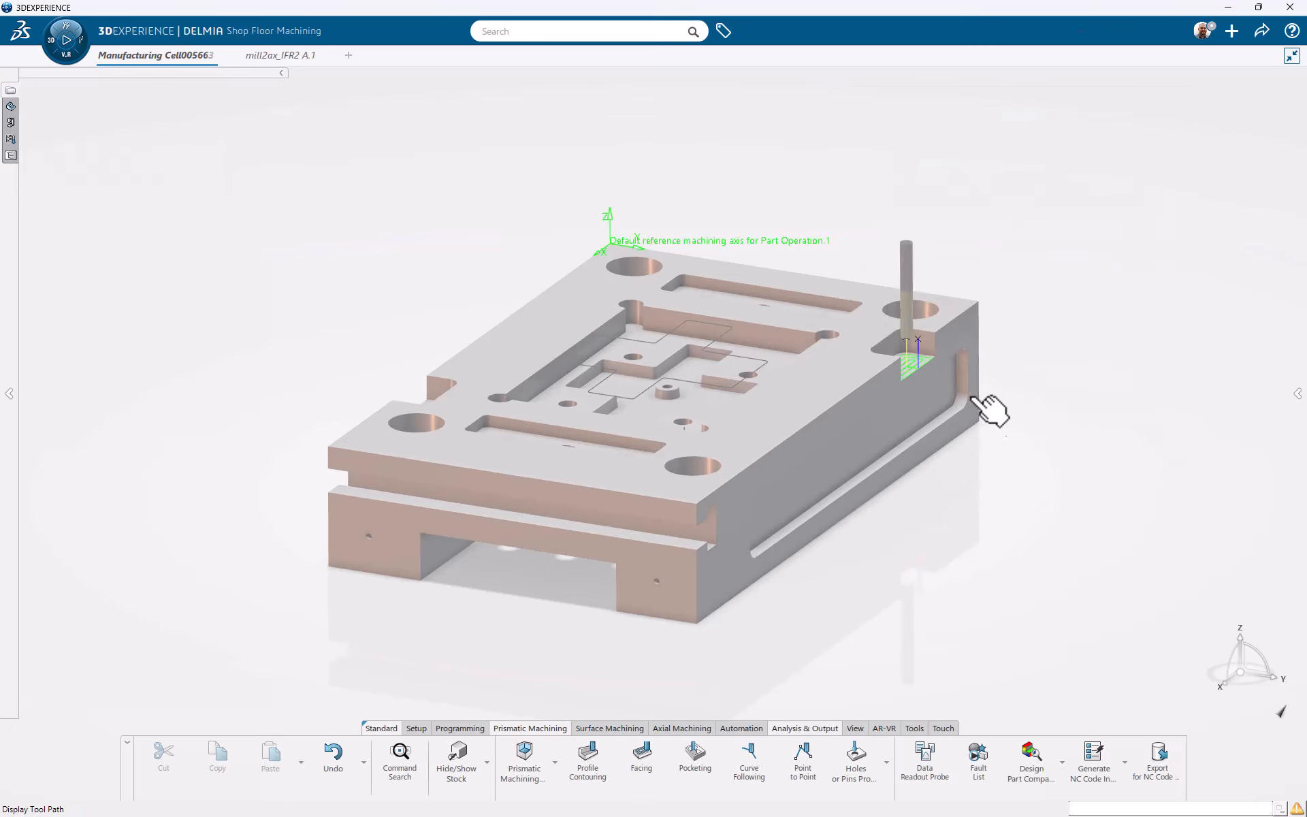
{"action": "left_click_drag", "start_coordinate": [991, 408], "coordinate": [967, 443]}
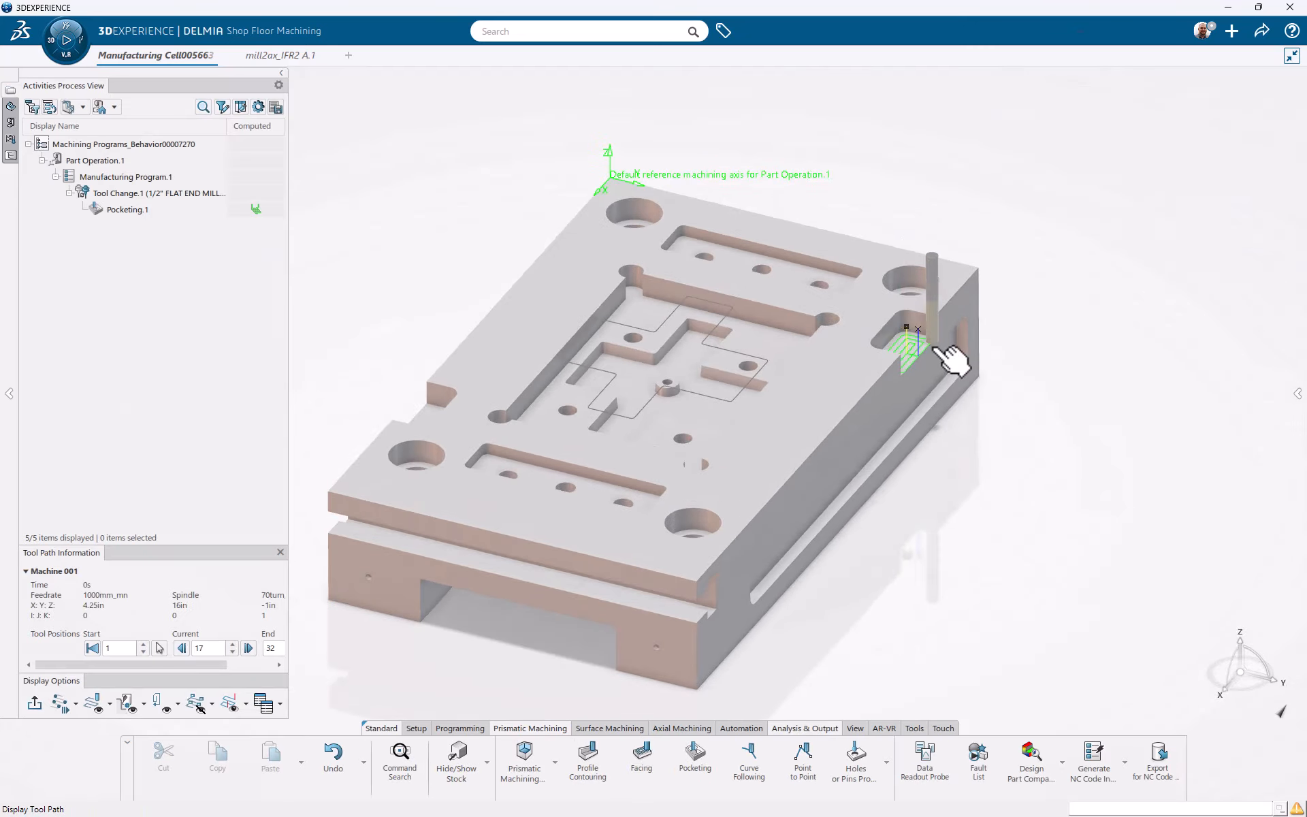
{"action": "scroll", "coordinate": [921, 341], "scroll_direction": "up", "scroll_amount": 5}
{"action": "scroll", "coordinate": [920, 340], "scroll_direction": "up", "scroll_amount": 4}
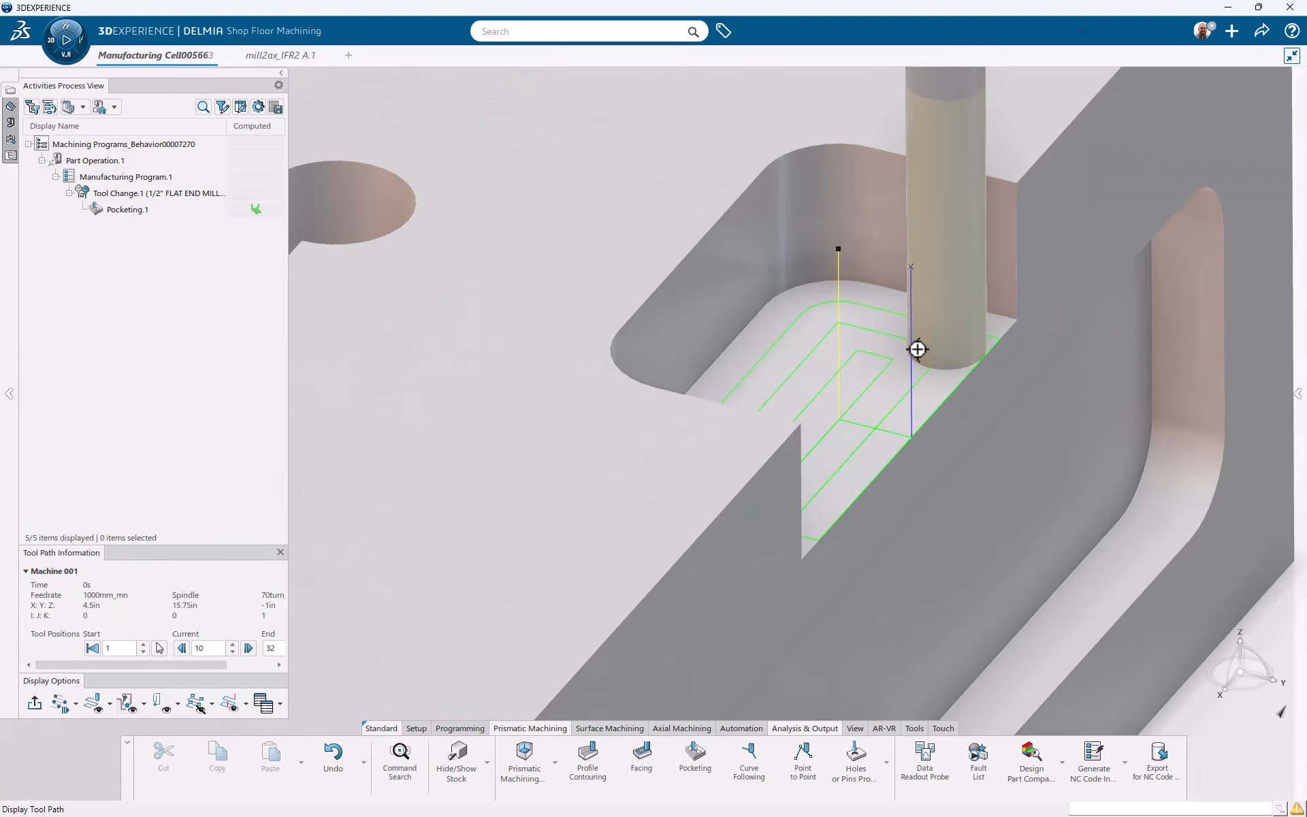
{"action": "scroll", "coordinate": [918, 349], "scroll_direction": "down", "scroll_amount": 8}
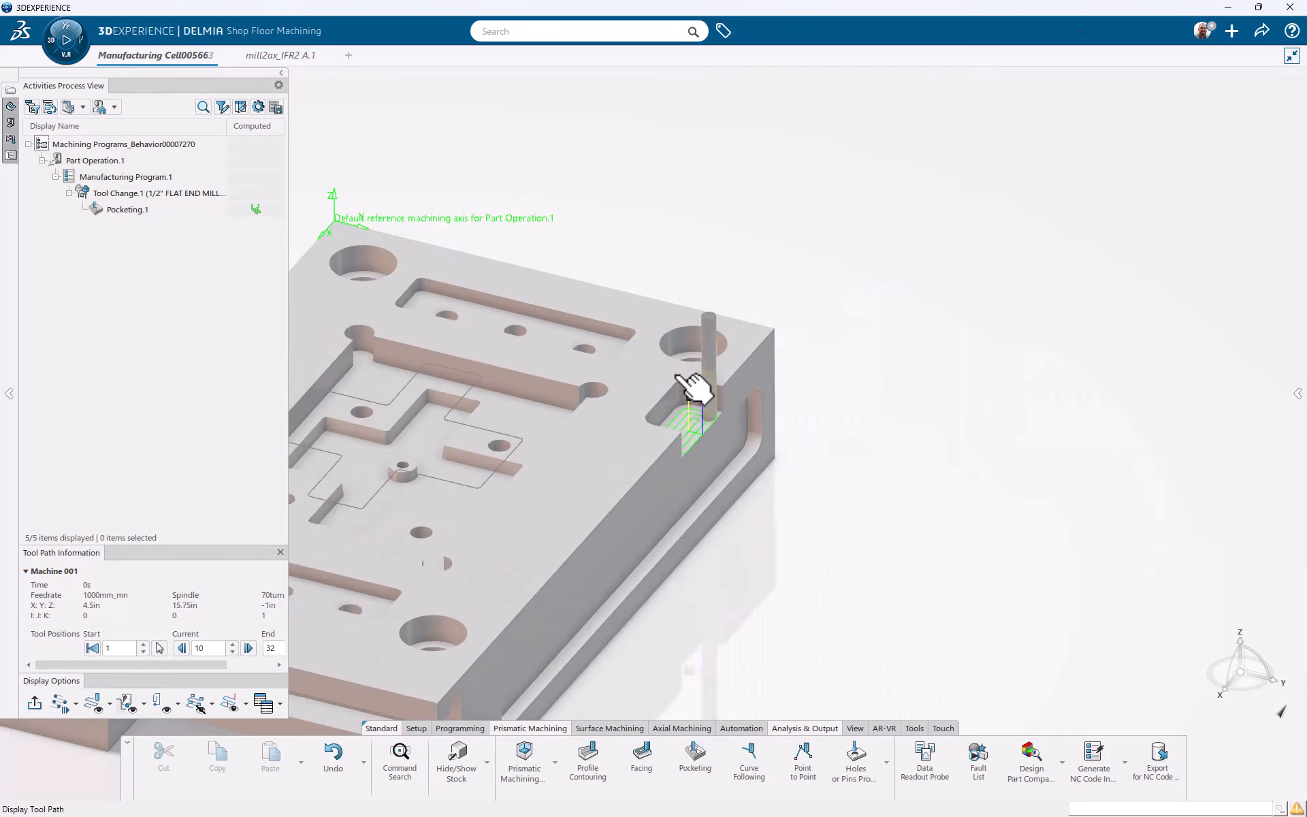
{"action": "middle_click_drag", "start_coordinate": [606, 366], "coordinate": [963, 219]}
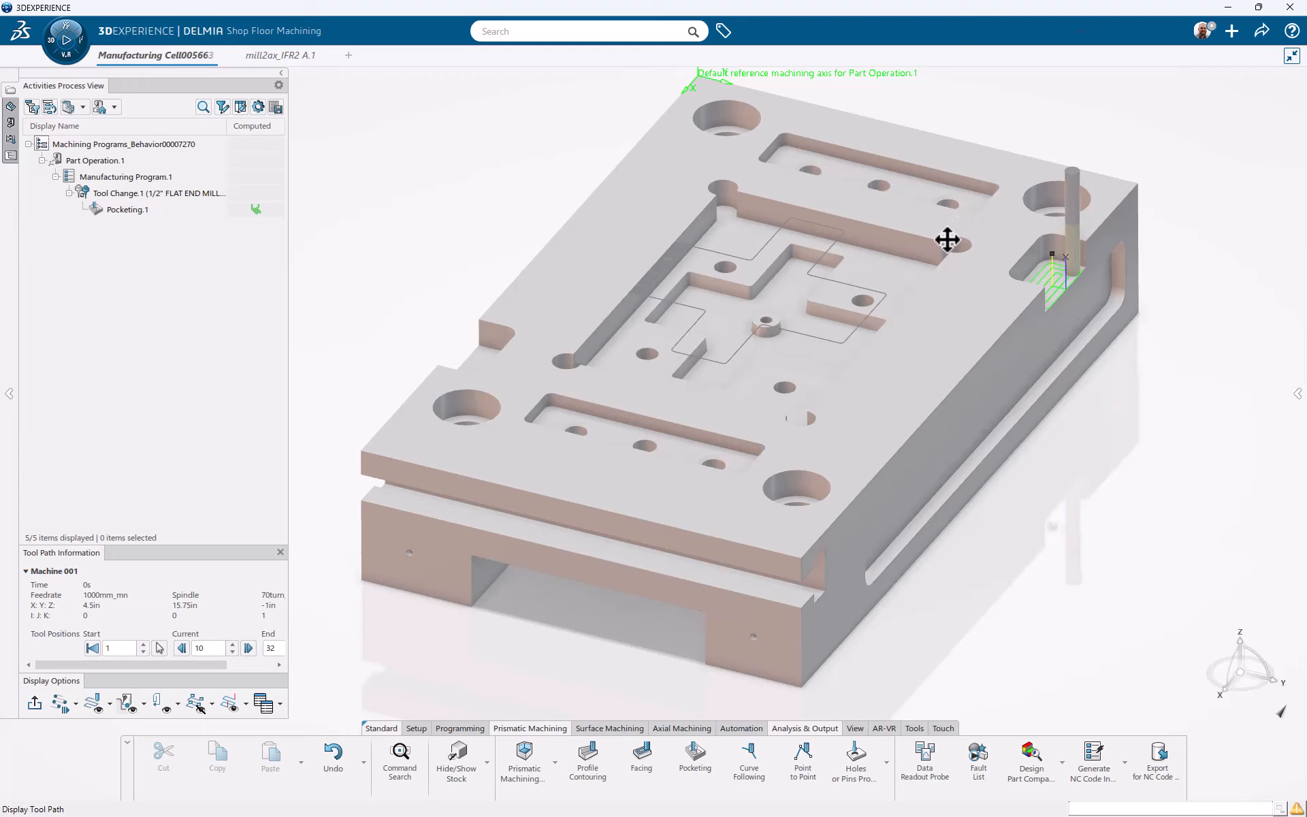
{"action": "left_click", "coordinate": [34, 703]}
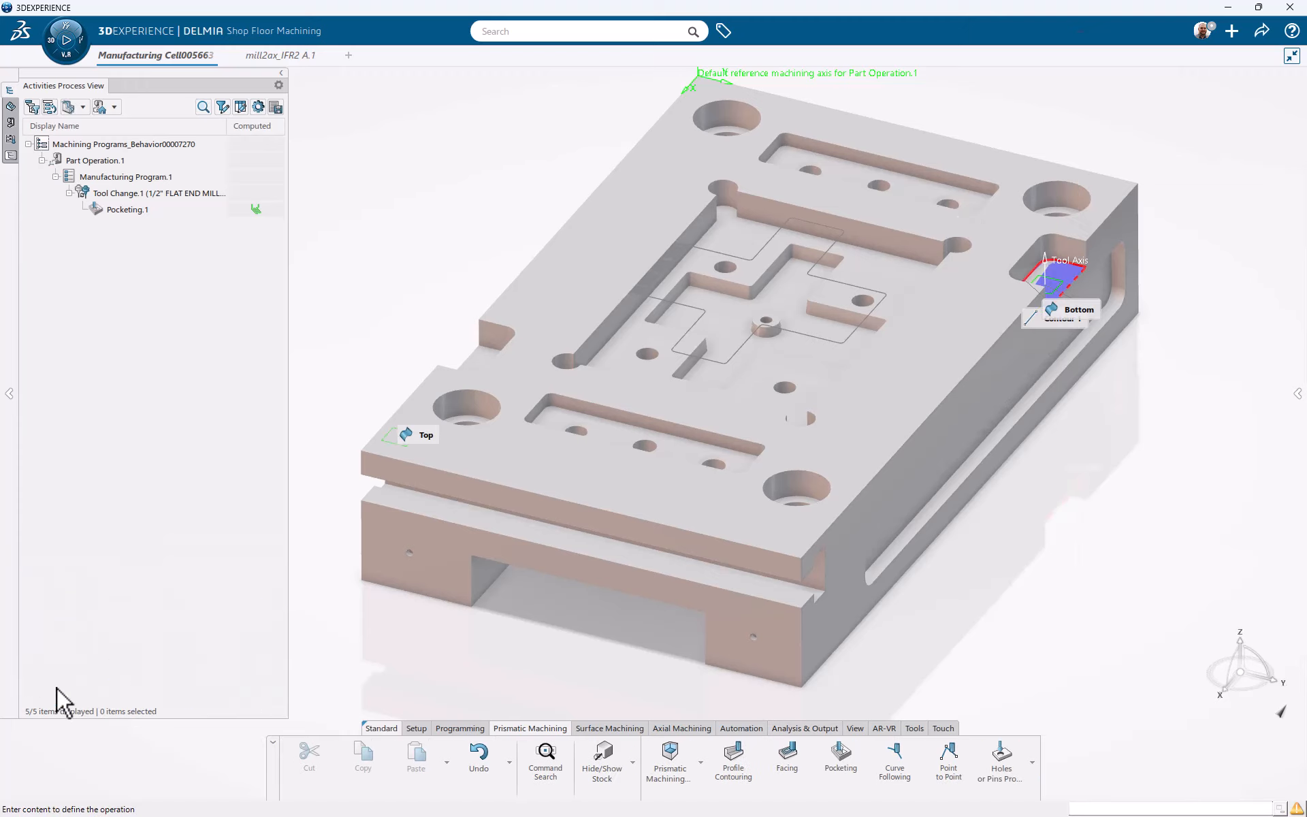
{"action": "left_click", "coordinate": [968, 491]}
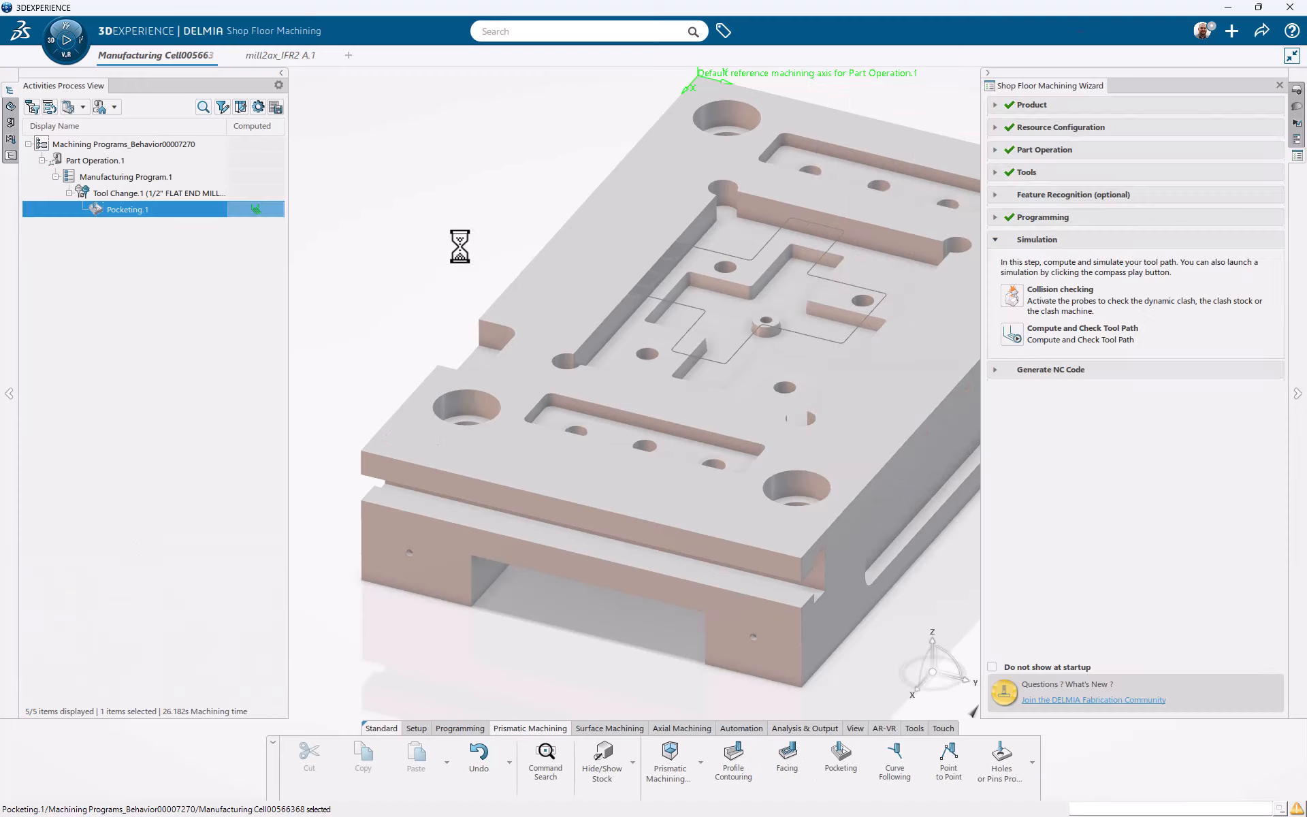
Create a pocketing operation on Prismatic machining area.21 (Complex Step), compute and view its tool path, and accept it.
{"action": "left_click", "coordinate": [10, 106]}
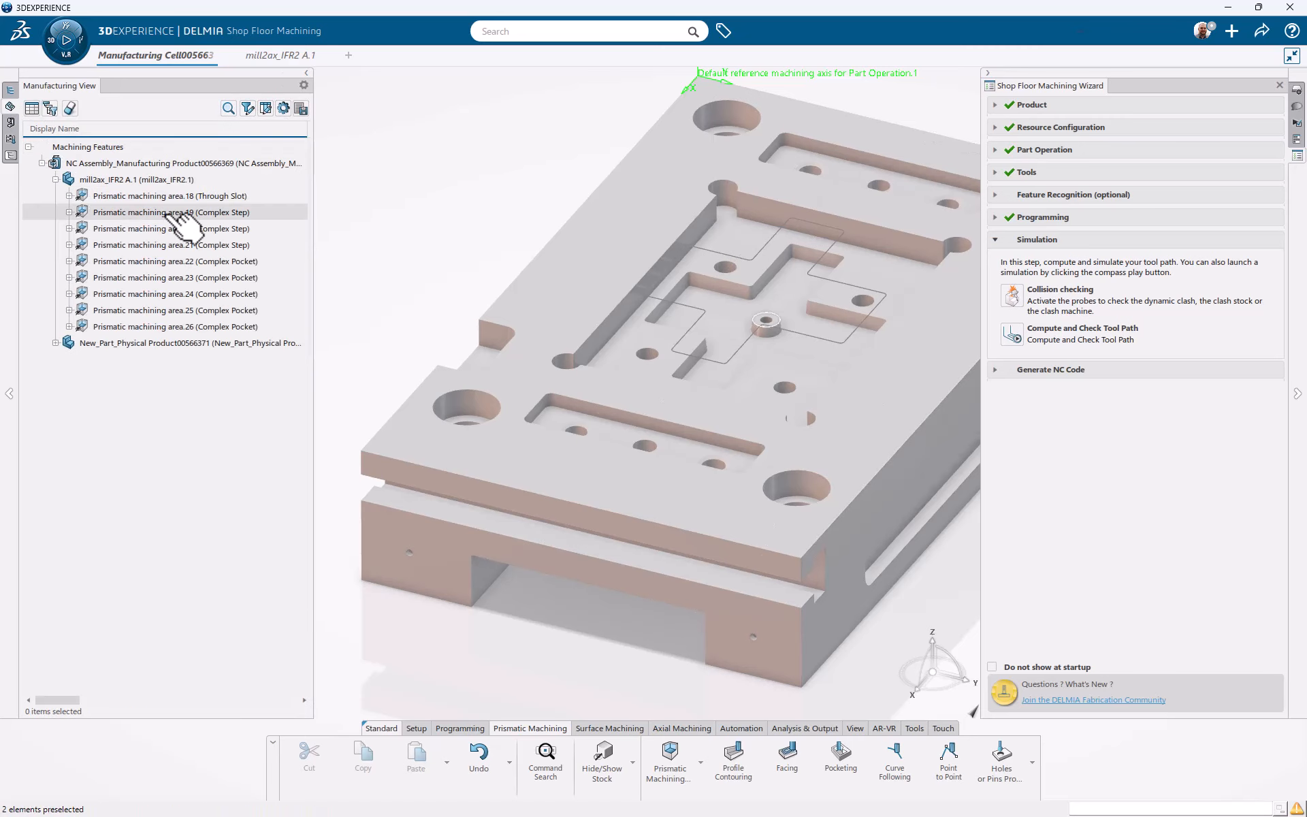
{"action": "left_click", "coordinate": [191, 245]}
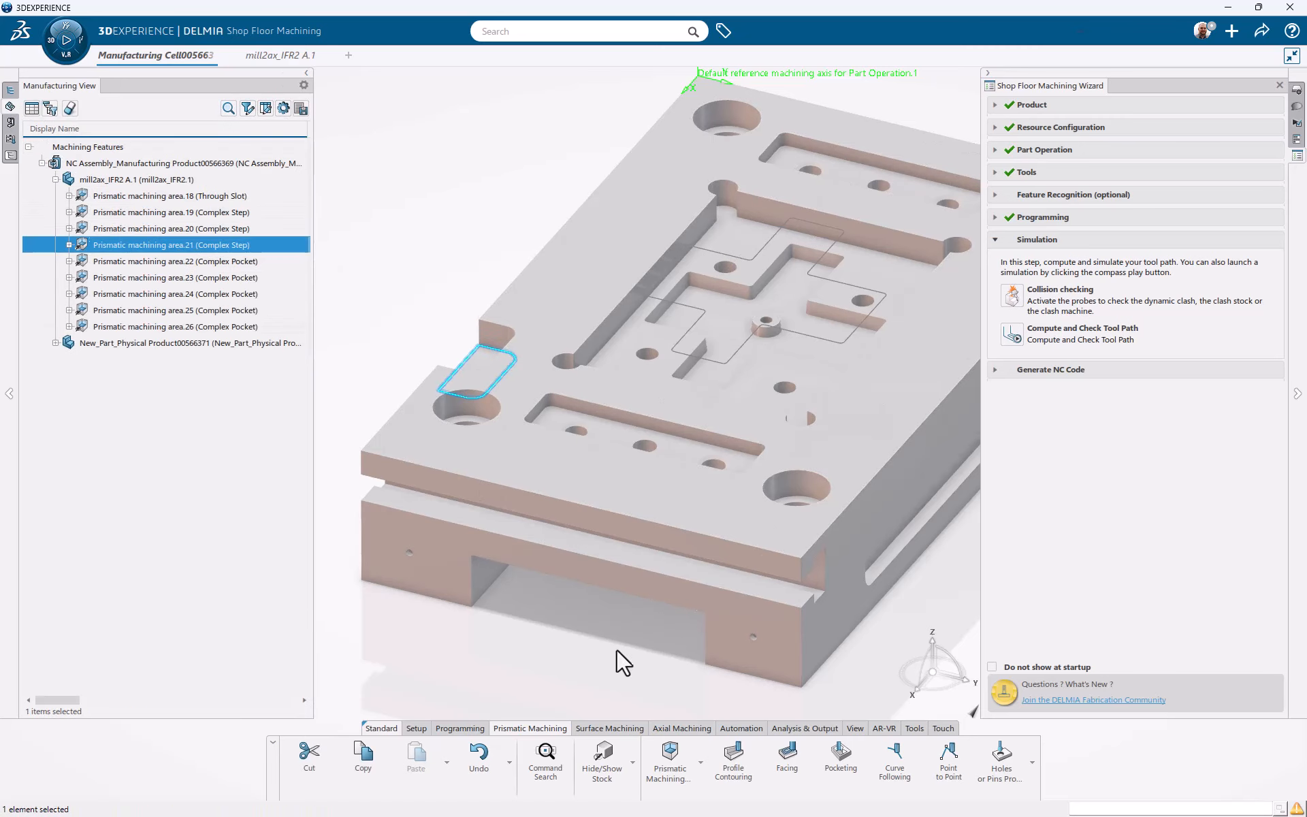
{"action": "left_click", "coordinate": [839, 756]}
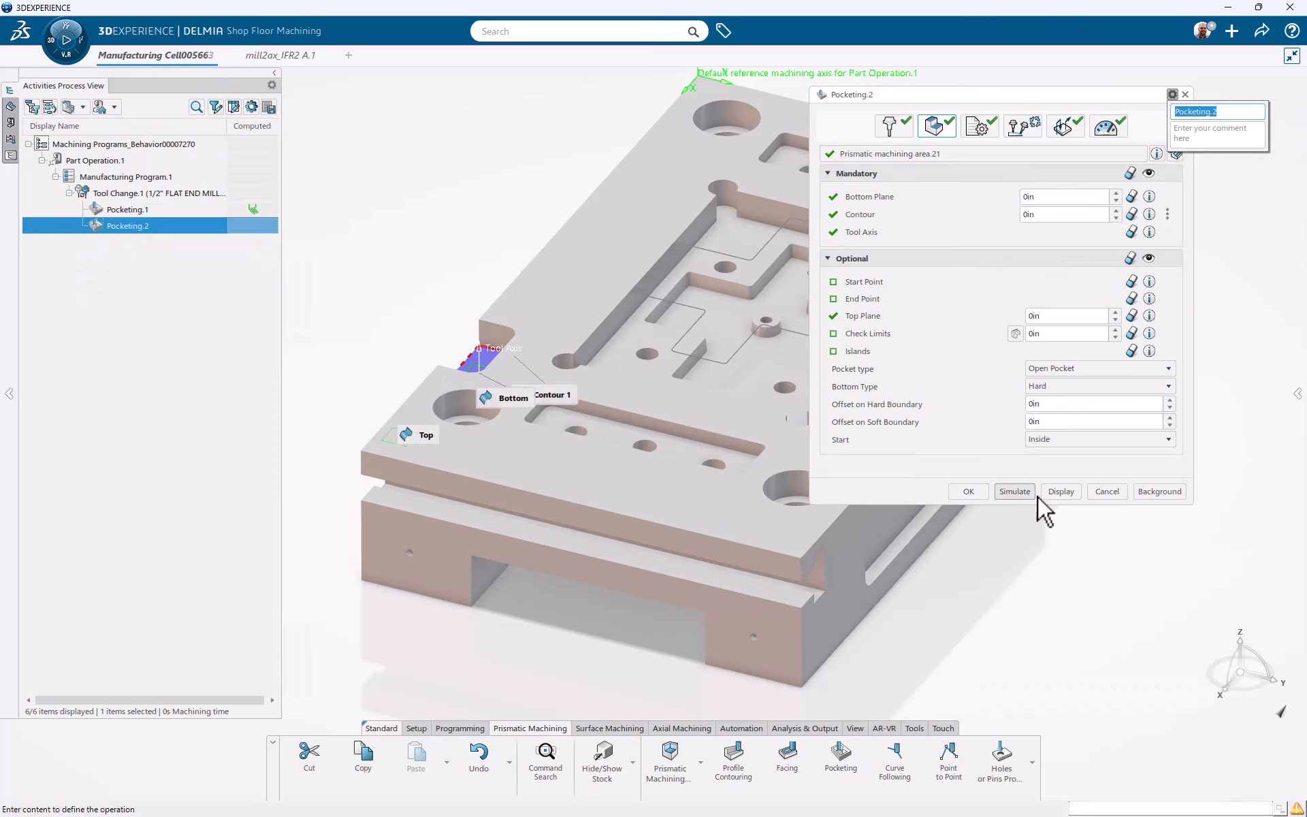
{"action": "left_click", "coordinate": [1049, 490]}
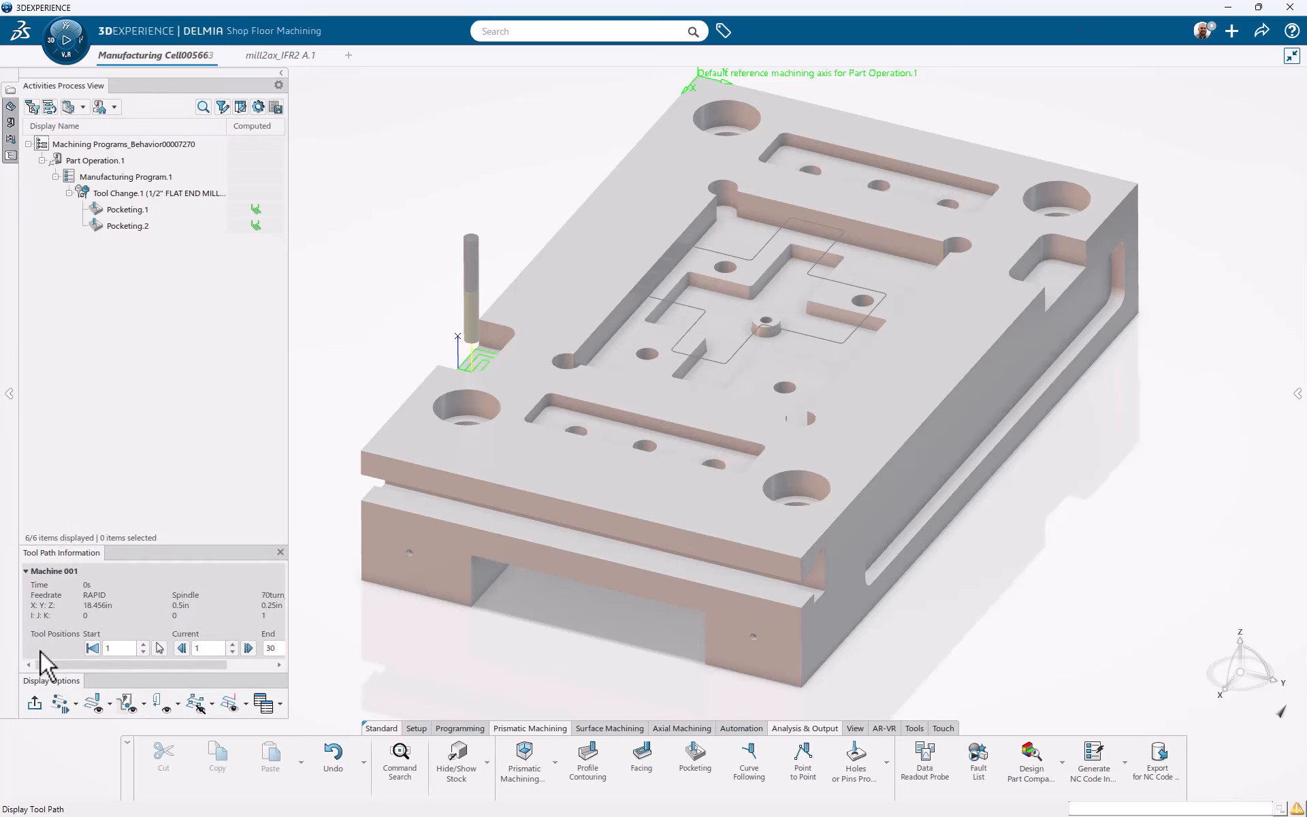
{"action": "left_click", "coordinate": [33, 705]}
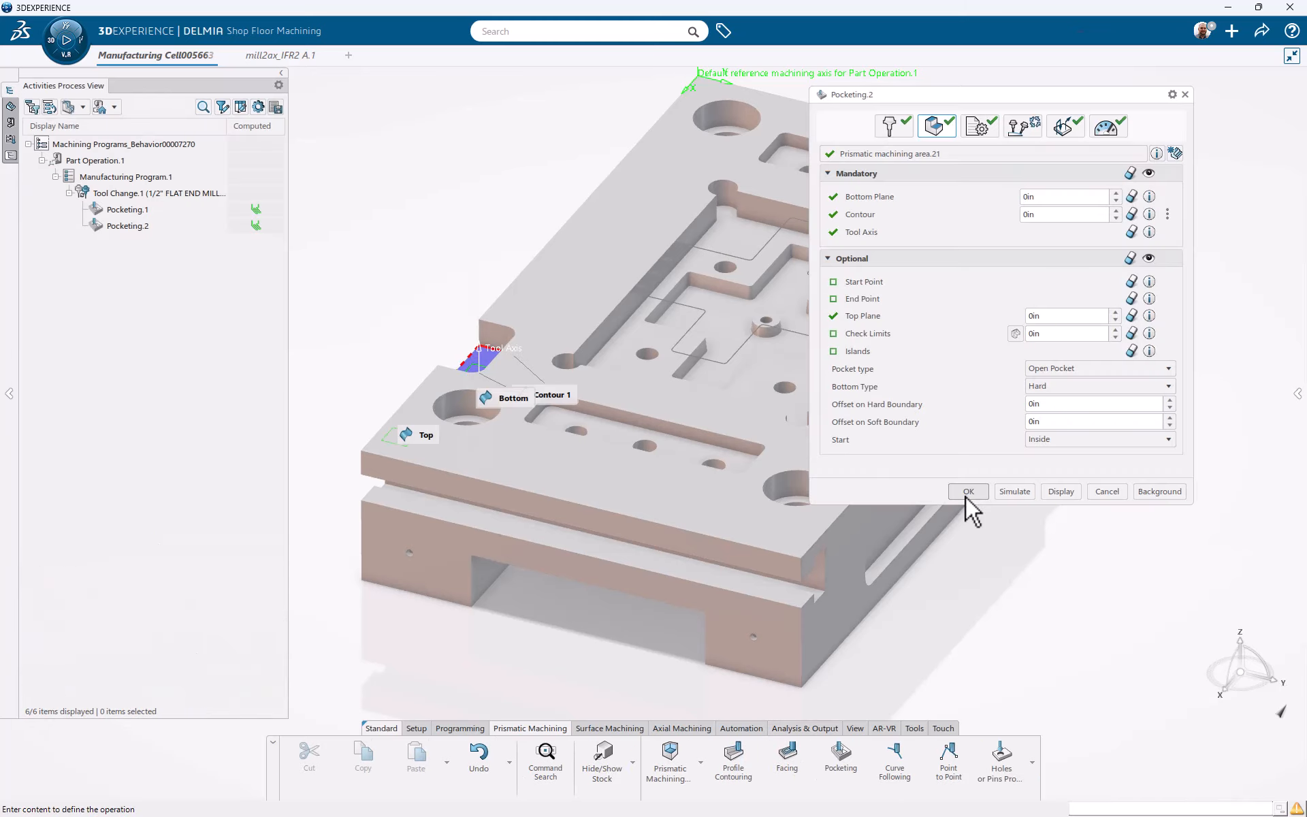
{"action": "left_click", "coordinate": [967, 490]}
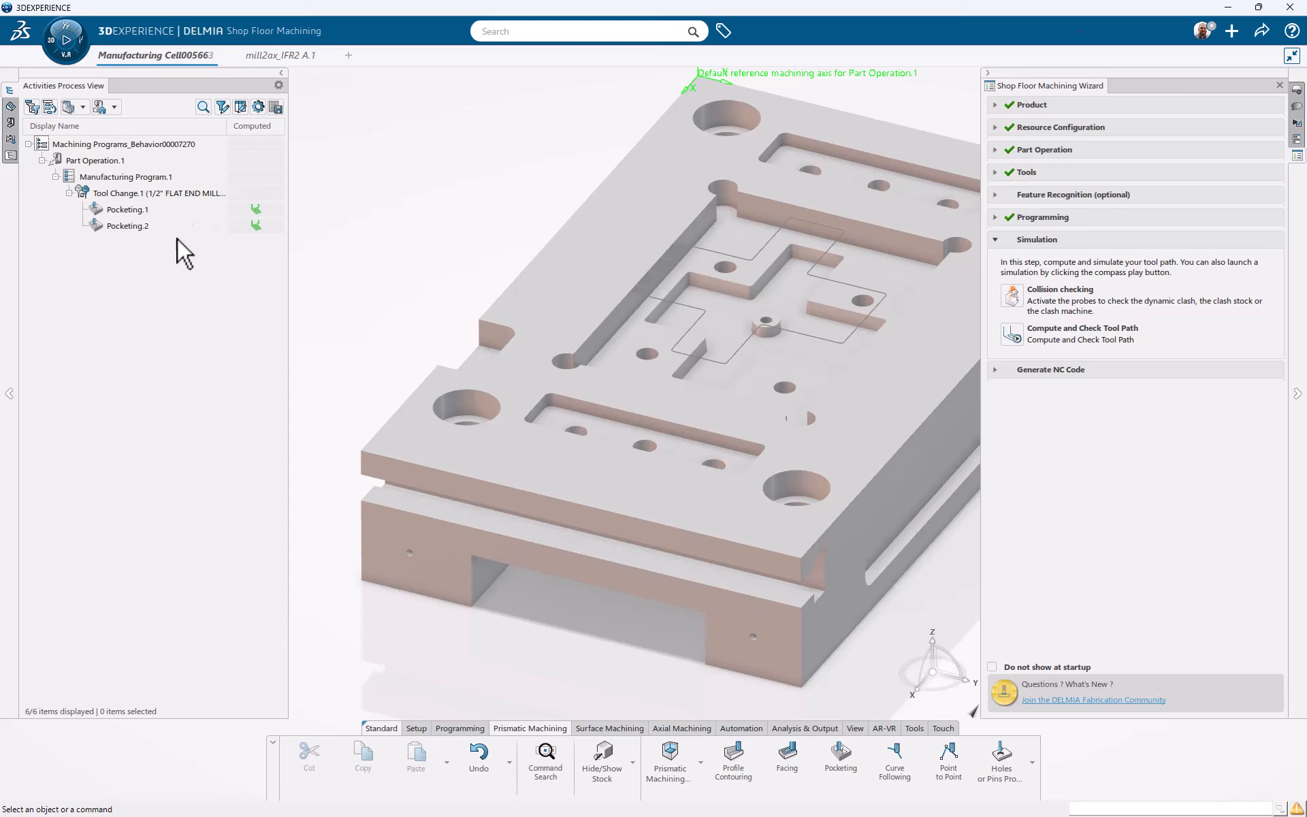
{"action": "left_click", "coordinate": [249, 227]}
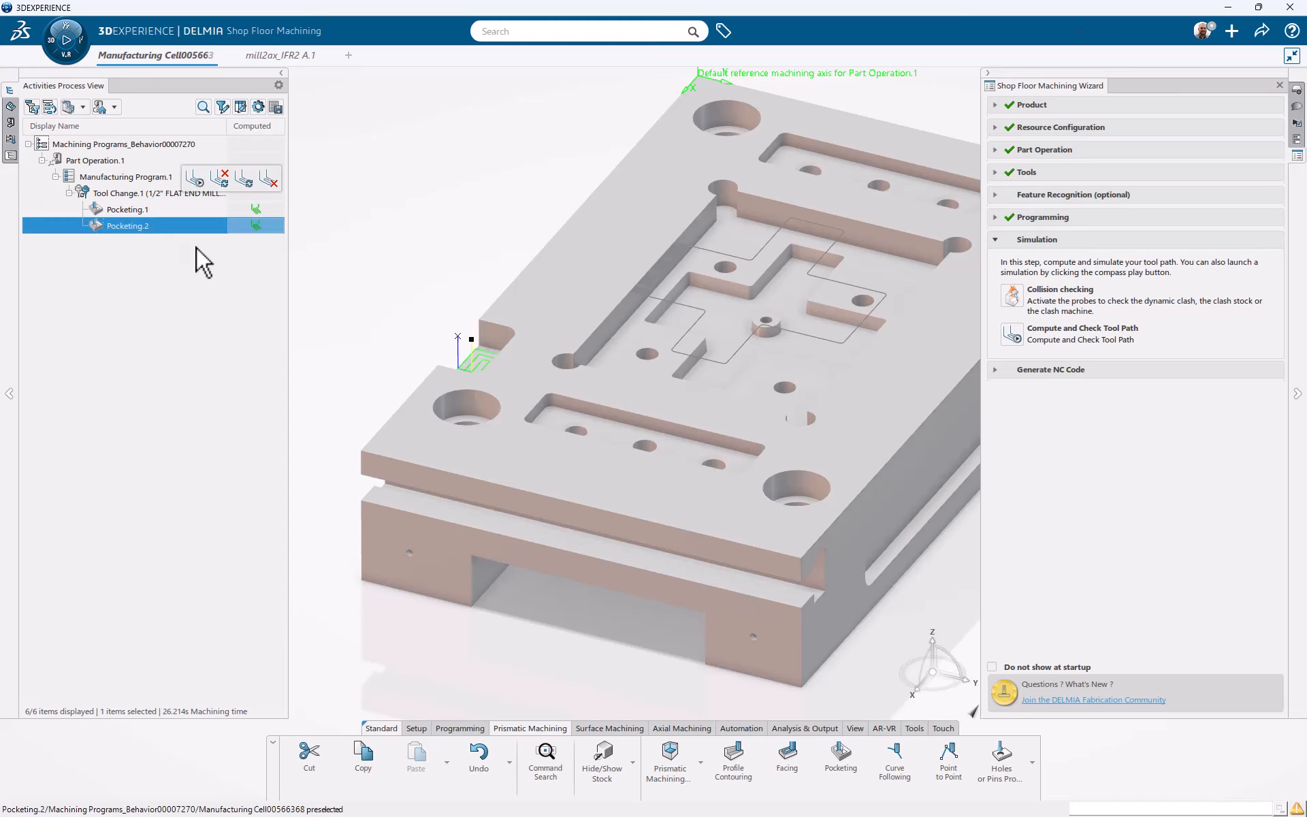
Create a pocketing operation on a new feature with the central pocket's floor as bottom plane, contour detection and the part's upper face as top plane.
{"action": "left_click", "coordinate": [841, 753]}
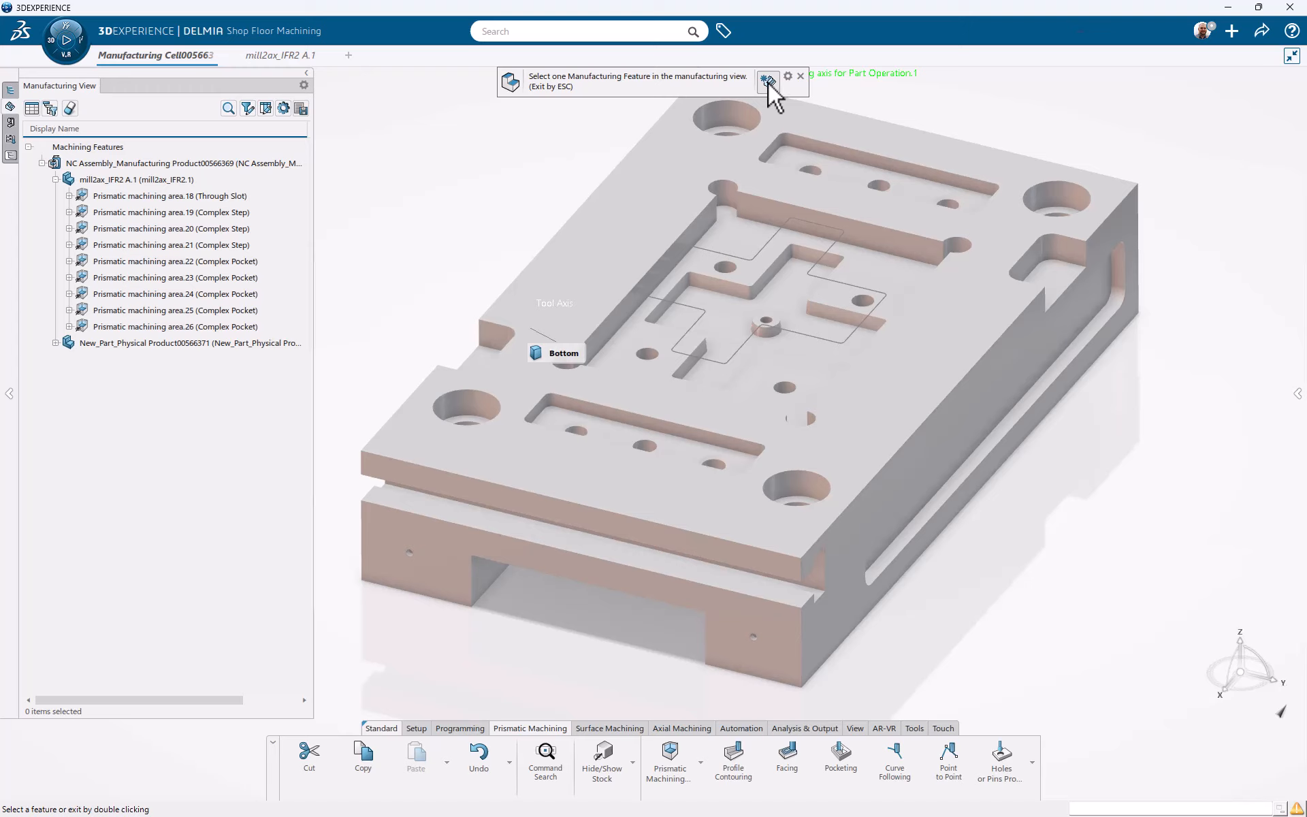
{"action": "double_click", "coordinate": [573, 154]}
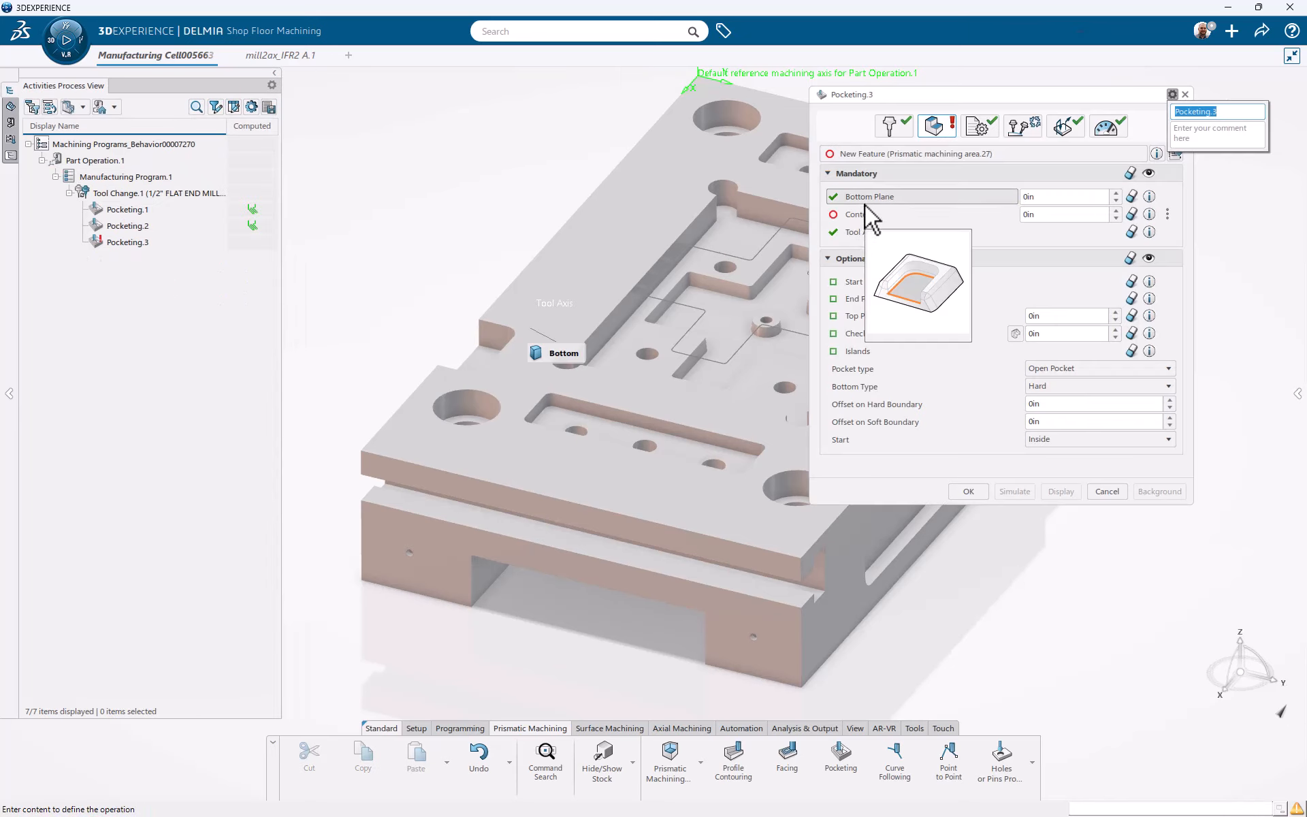
{"action": "left_click", "coordinate": [869, 198]}
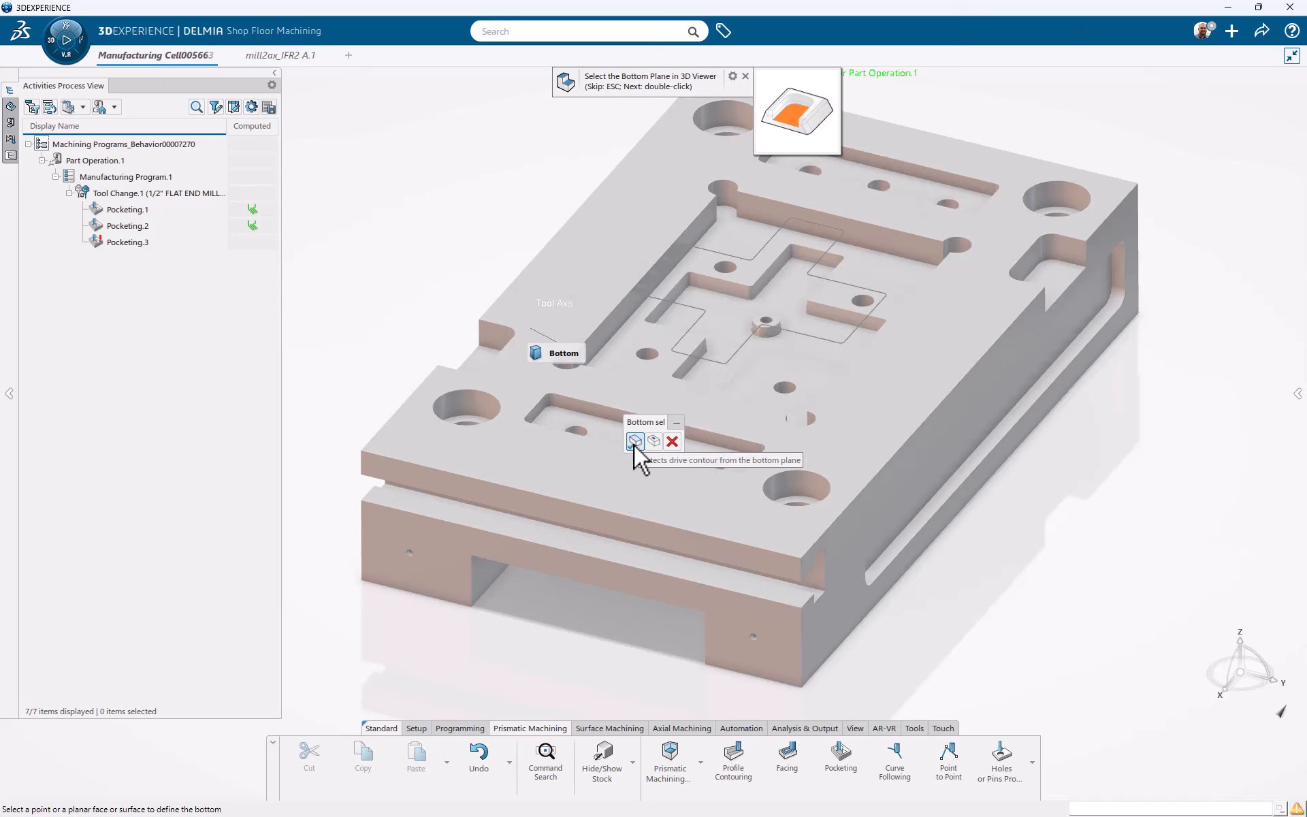
{"action": "left_click", "coordinate": [635, 441]}
{"action": "left_click", "coordinate": [634, 353]}
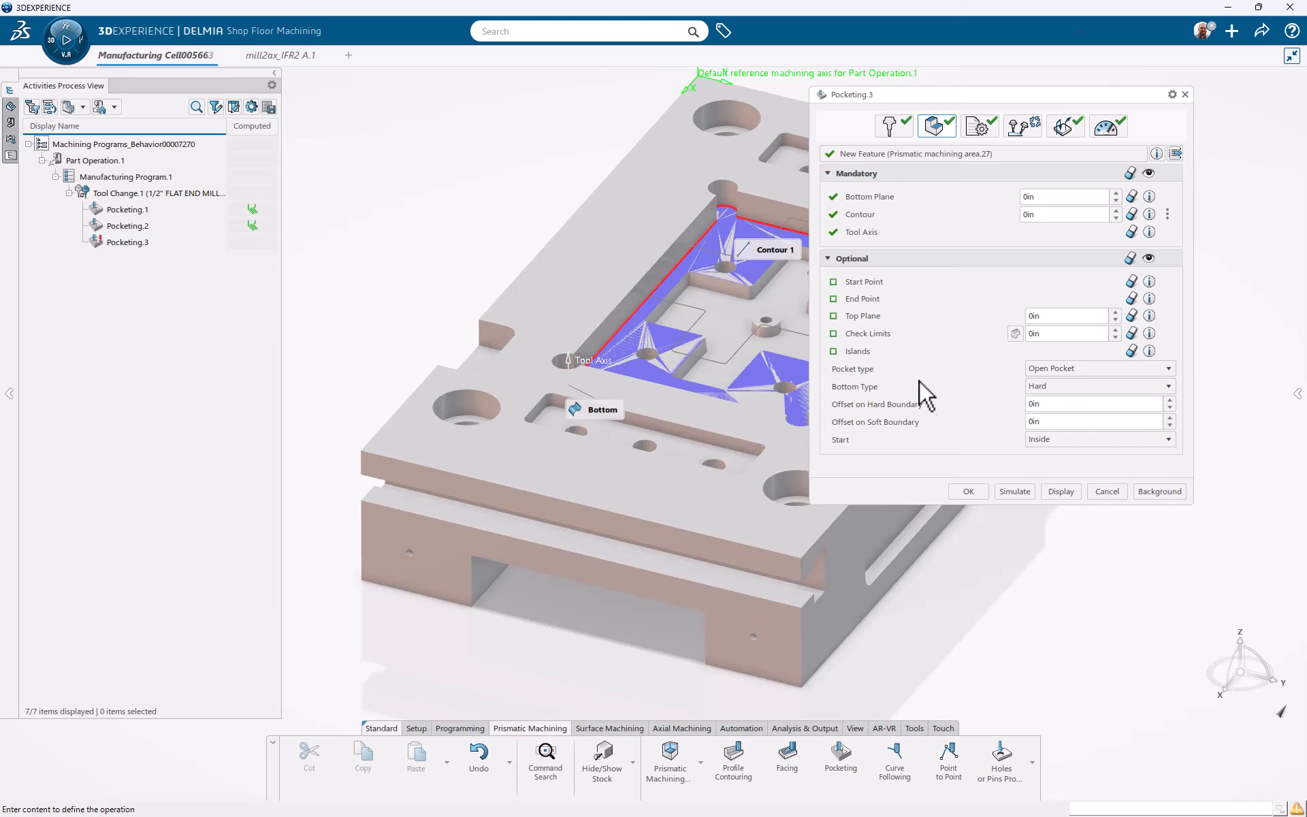
{"action": "left_click", "coordinate": [883, 318]}
{"action": "left_click", "coordinate": [650, 240]}
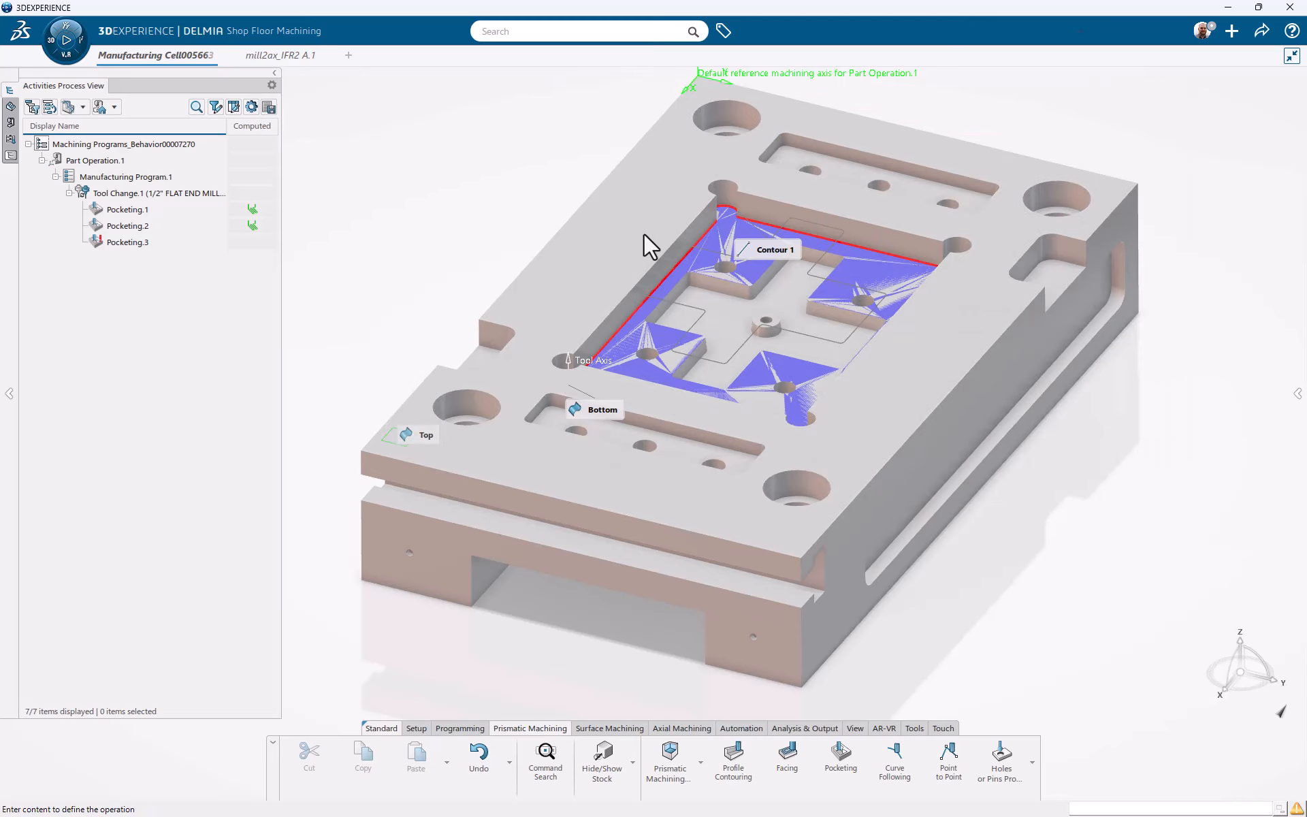
Compute the tool path of Pocketing.3 and return to the operation's definition.
{"action": "left_click", "coordinate": [1061, 491]}
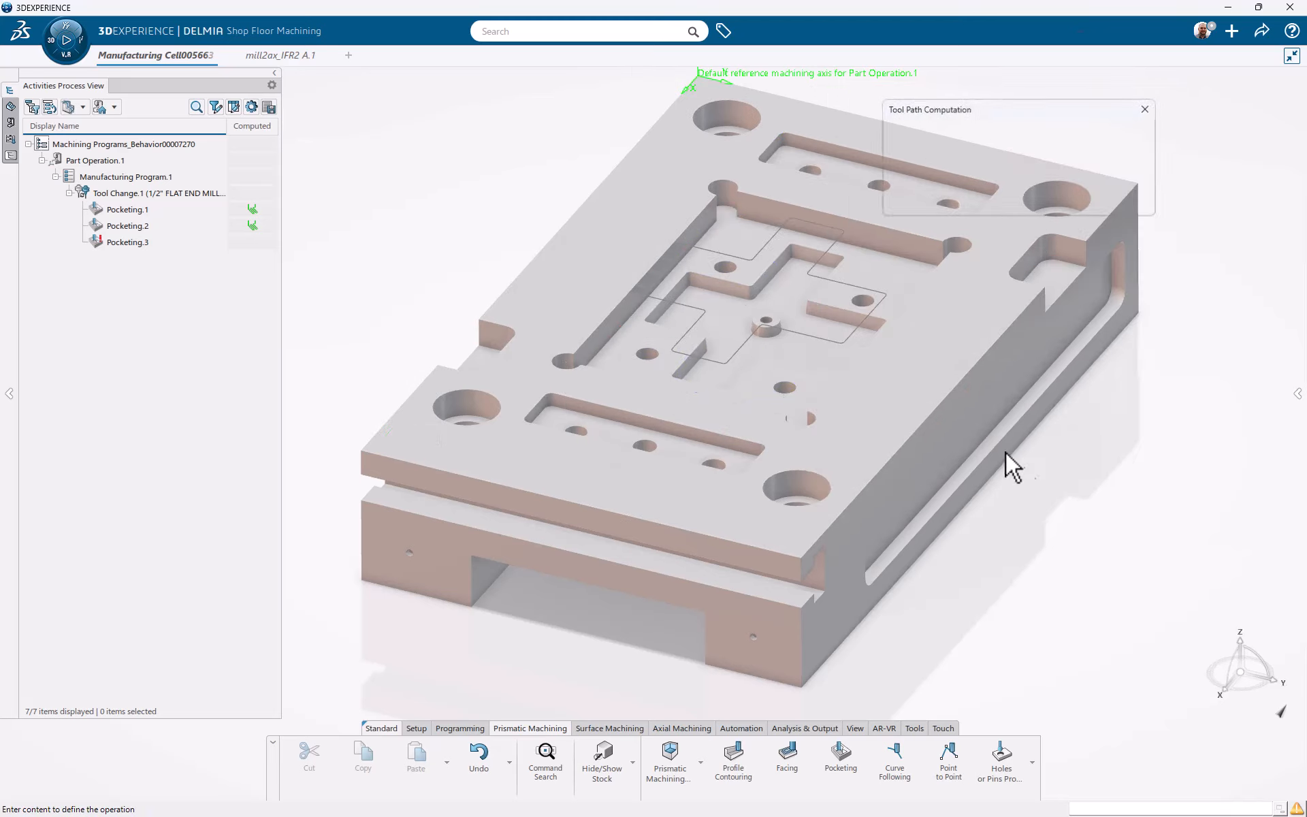
{"action": "mouse_move", "coordinate": [873, 388]}
{"action": "middle_mouse_down"}
{"action": "mouse_move", "coordinate": [880, 356]}
{"action": "mouse_move", "coordinate": [877, 381]}
{"action": "middle_mouse_up"}
{"action": "key", "text": "Escape"}
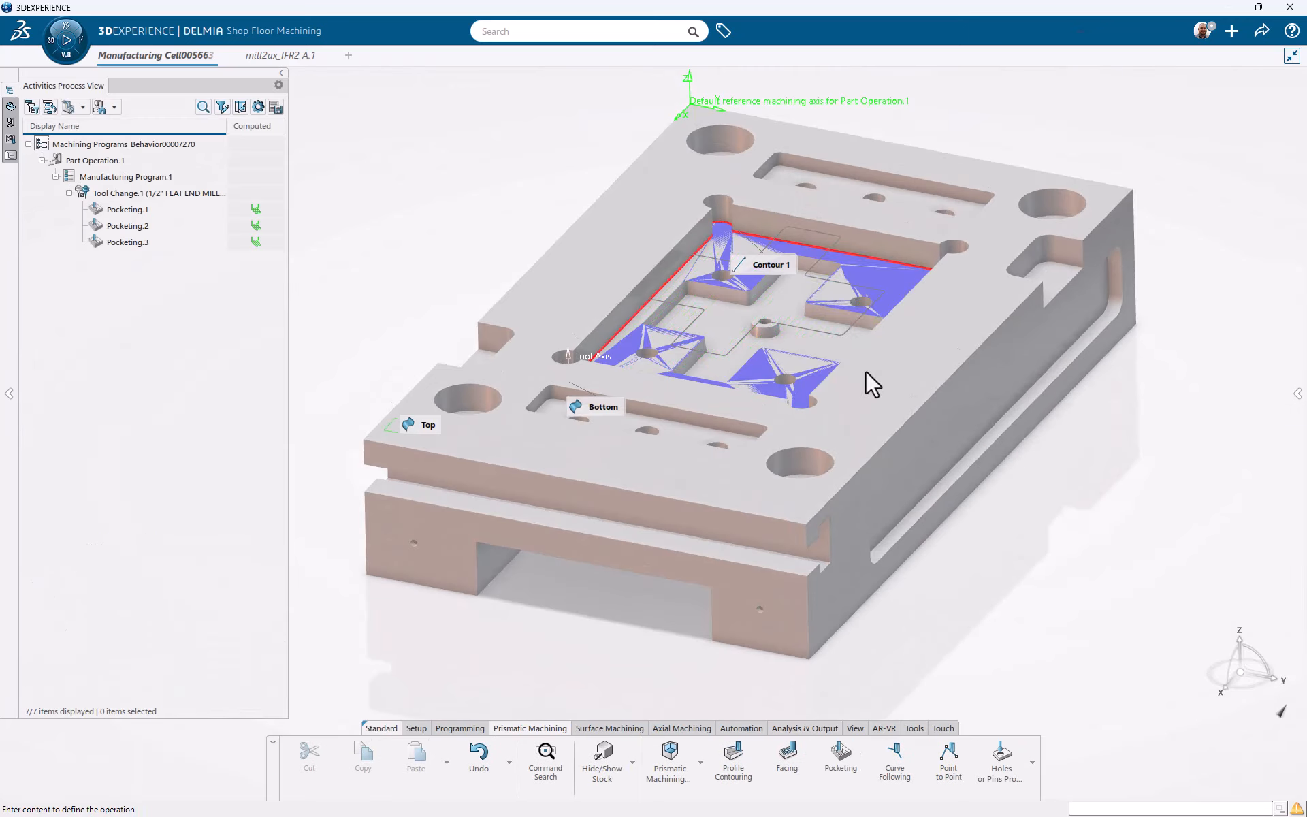
Raise Pocketing.3's number of axial levels and set its radial strategy to Stepover ratio with a tool diameter ratio of 30%.
{"action": "left_click", "coordinate": [979, 126]}
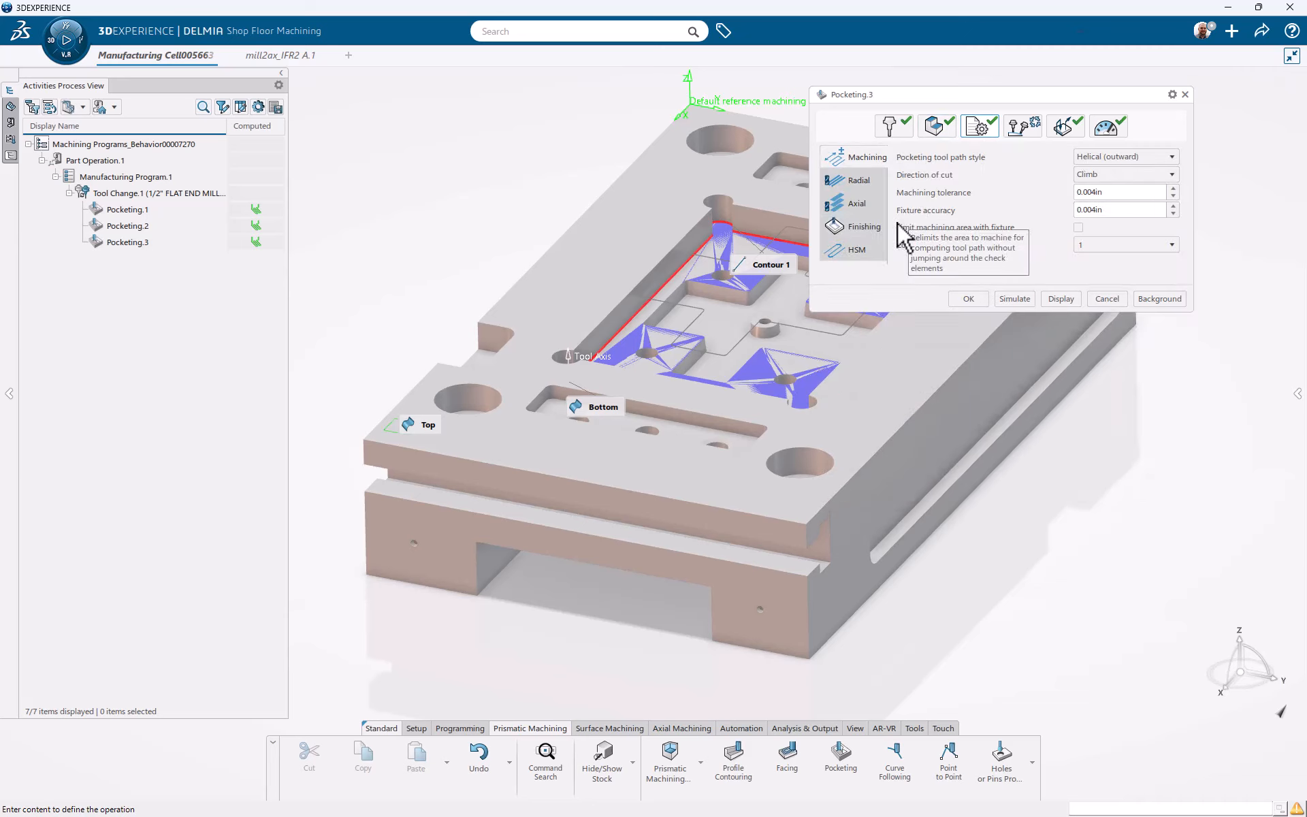
{"action": "left_click", "coordinate": [869, 206]}
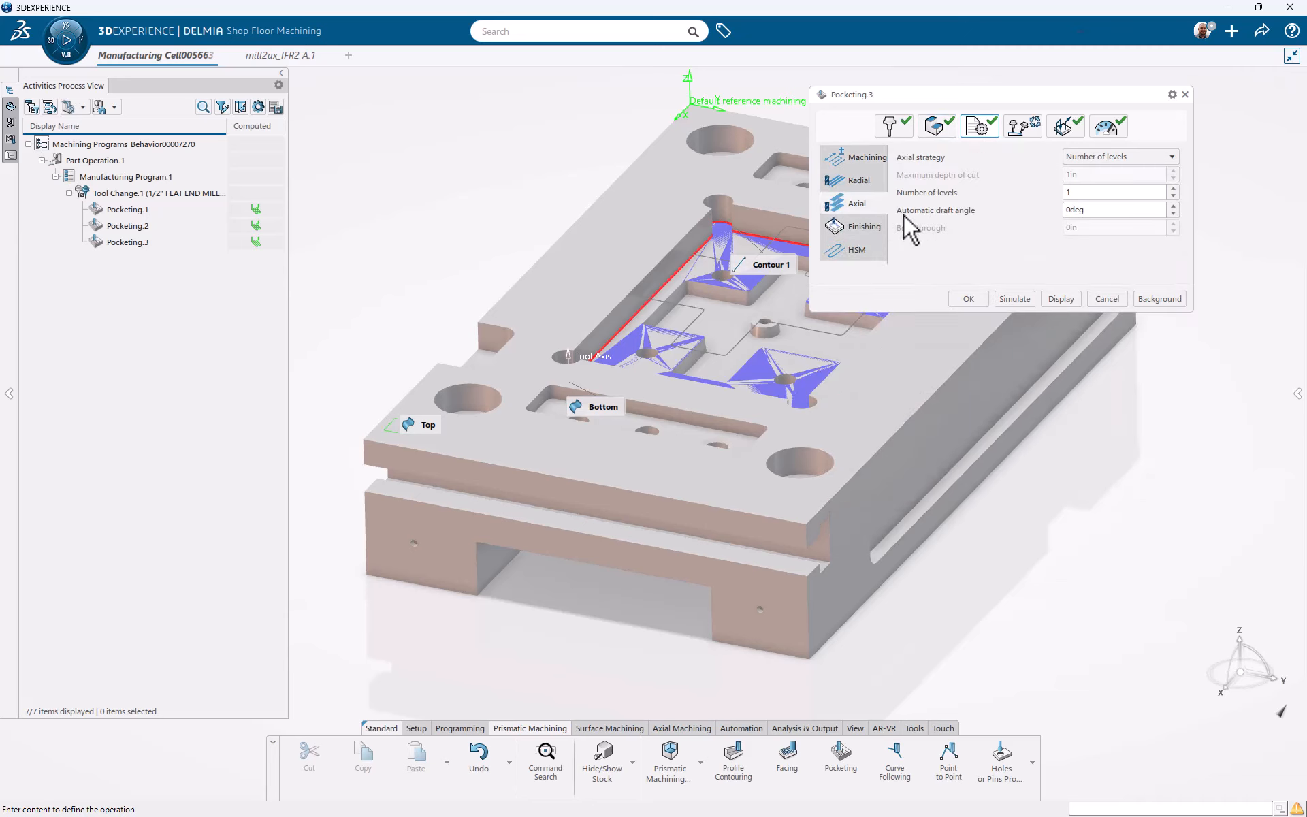
{"action": "left_click", "coordinate": [1173, 189]}
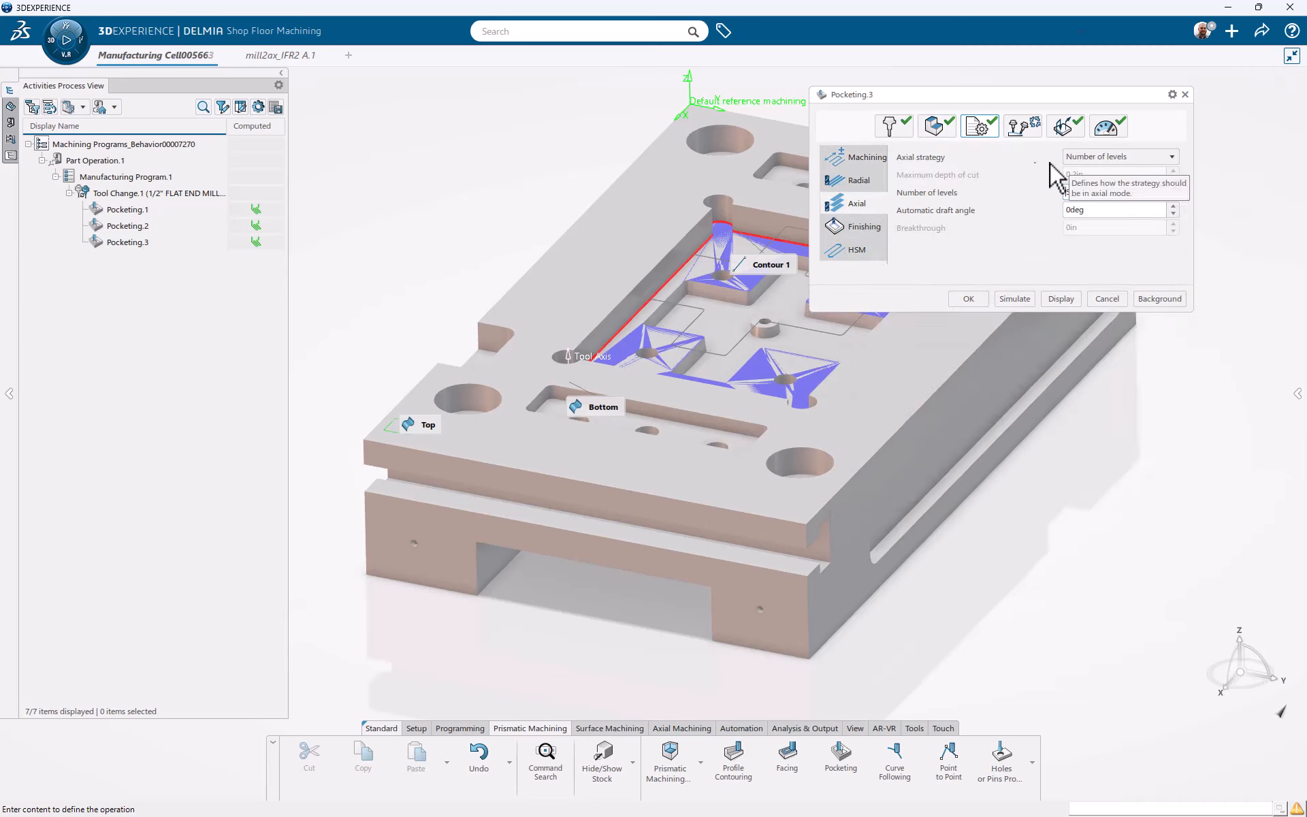
{"action": "left_click", "coordinate": [856, 180]}
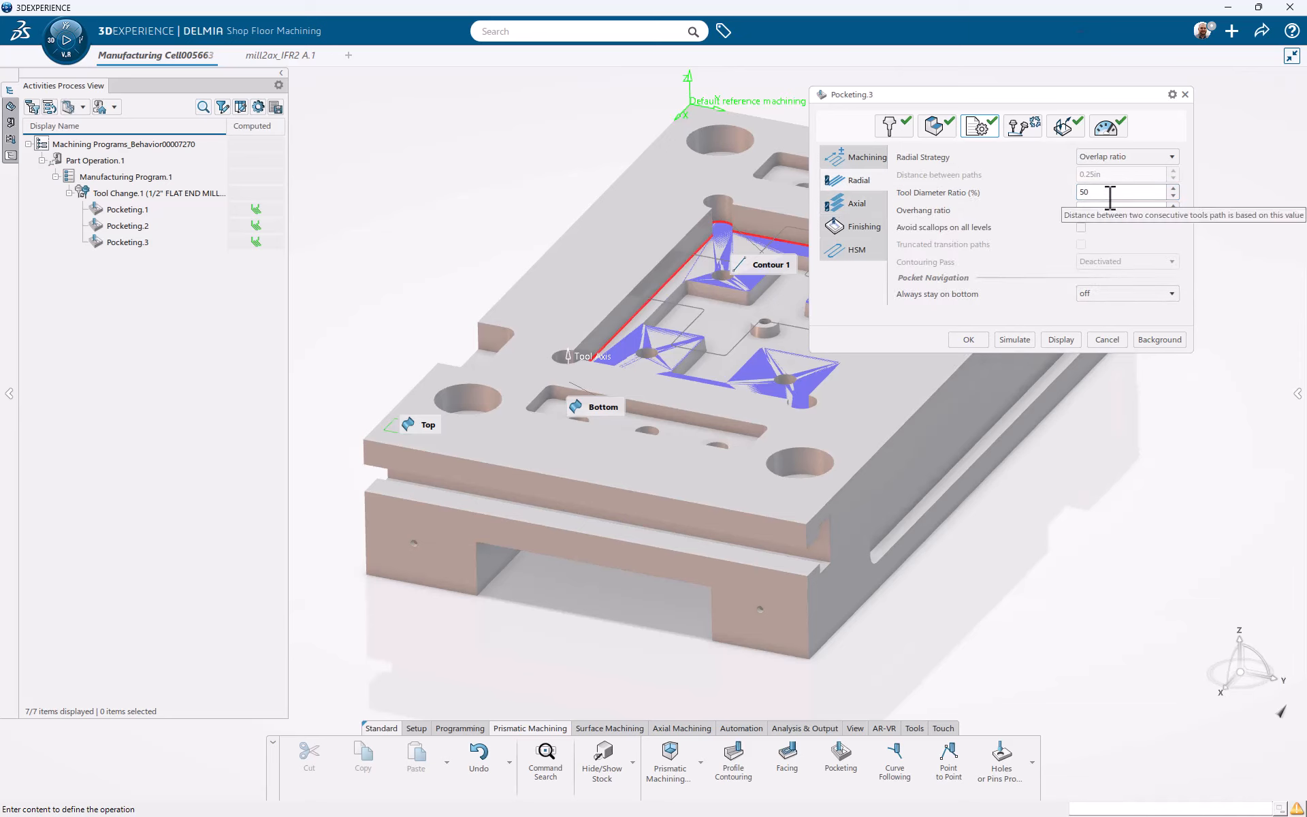
{"action": "left_click", "coordinate": [1150, 156]}
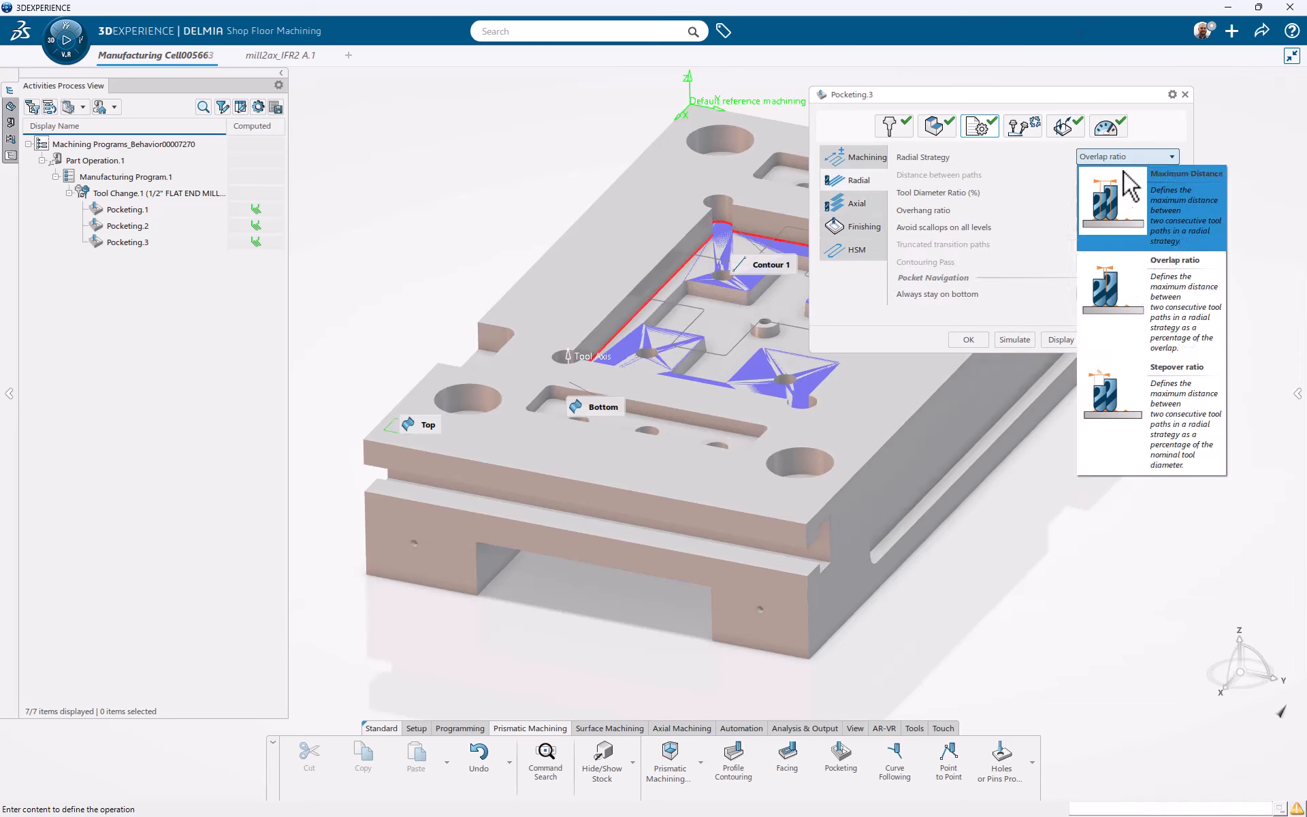
{"action": "left_click", "coordinate": [1109, 374]}
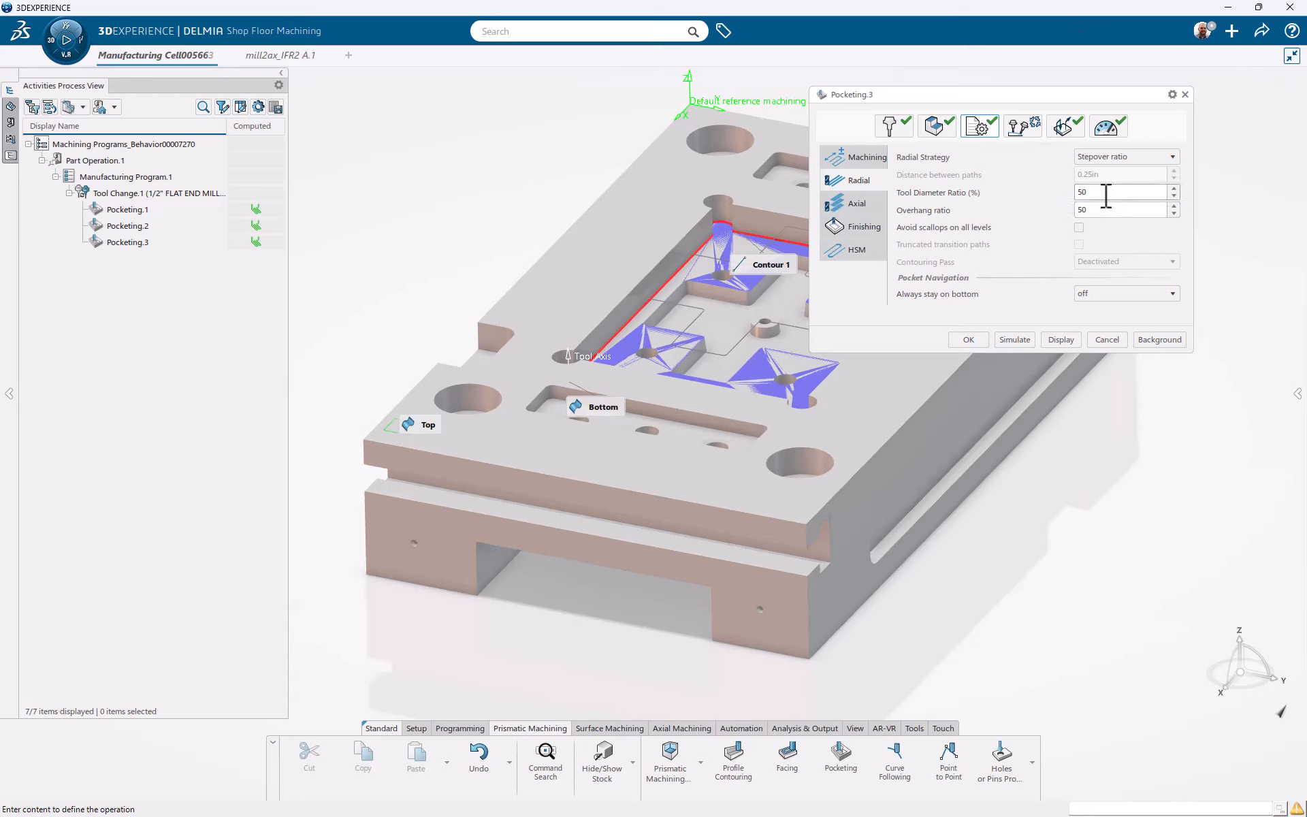
{"action": "type", "text": "30"}
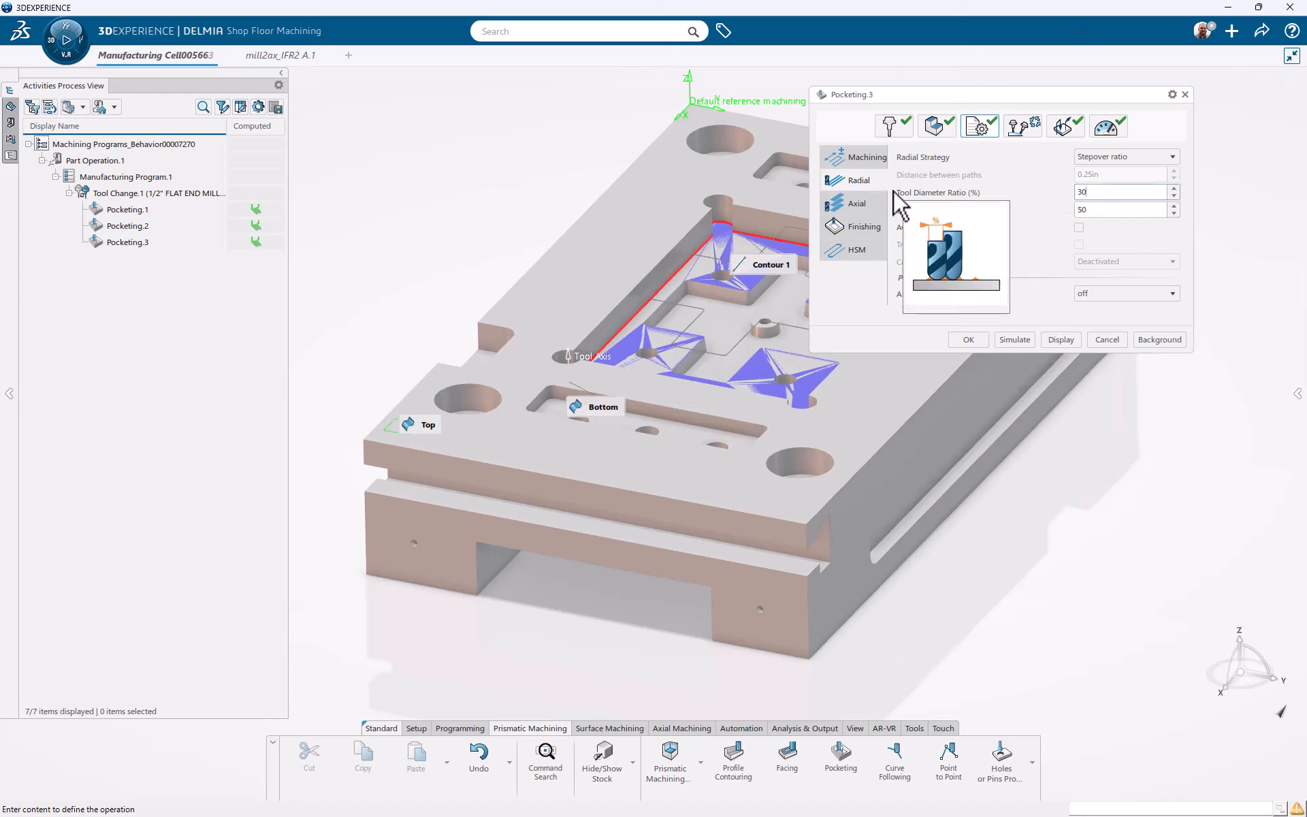
{"action": "left_click", "coordinate": [869, 161]}
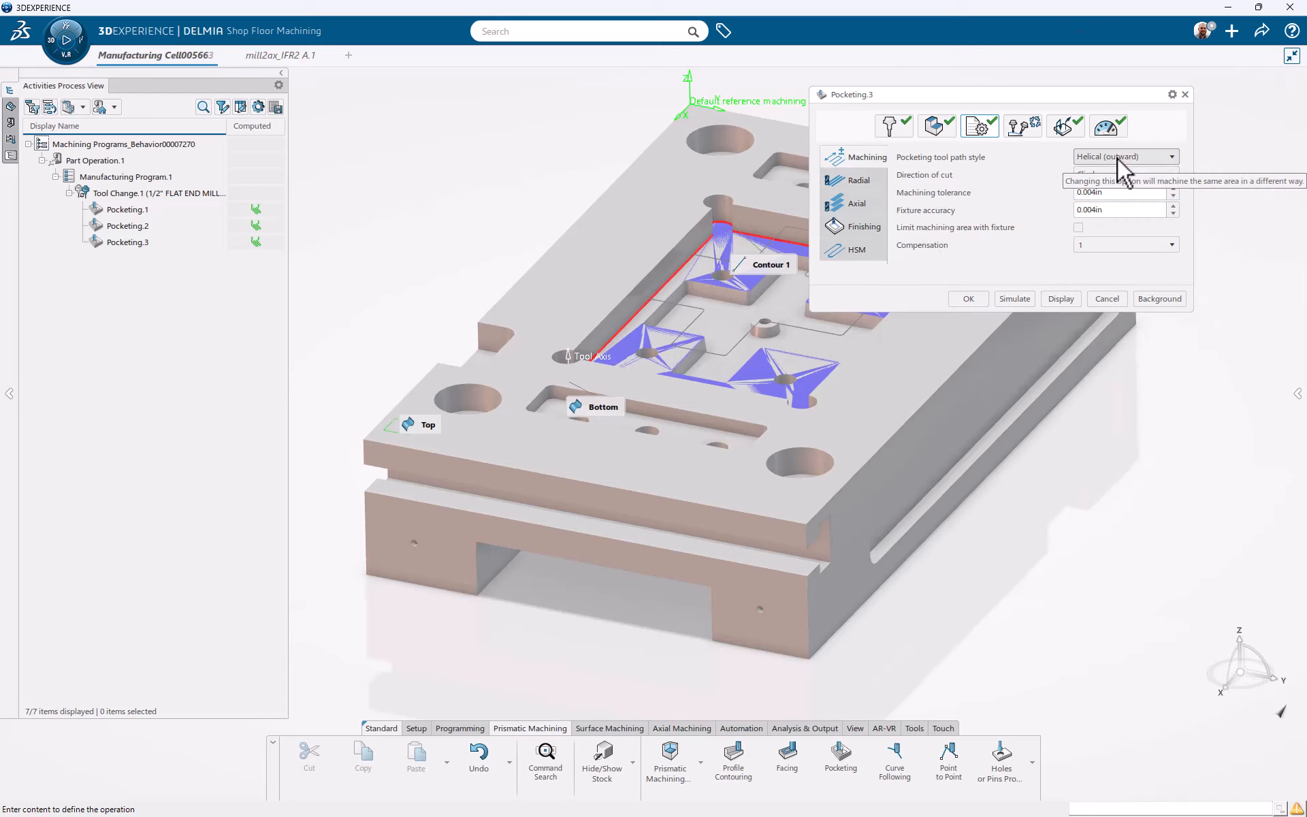
Set Pocketing.3's approach macro to Axial horizontal horizontal and its retract macro to Circular horizontal axial.
{"action": "left_click", "coordinate": [1066, 130]}
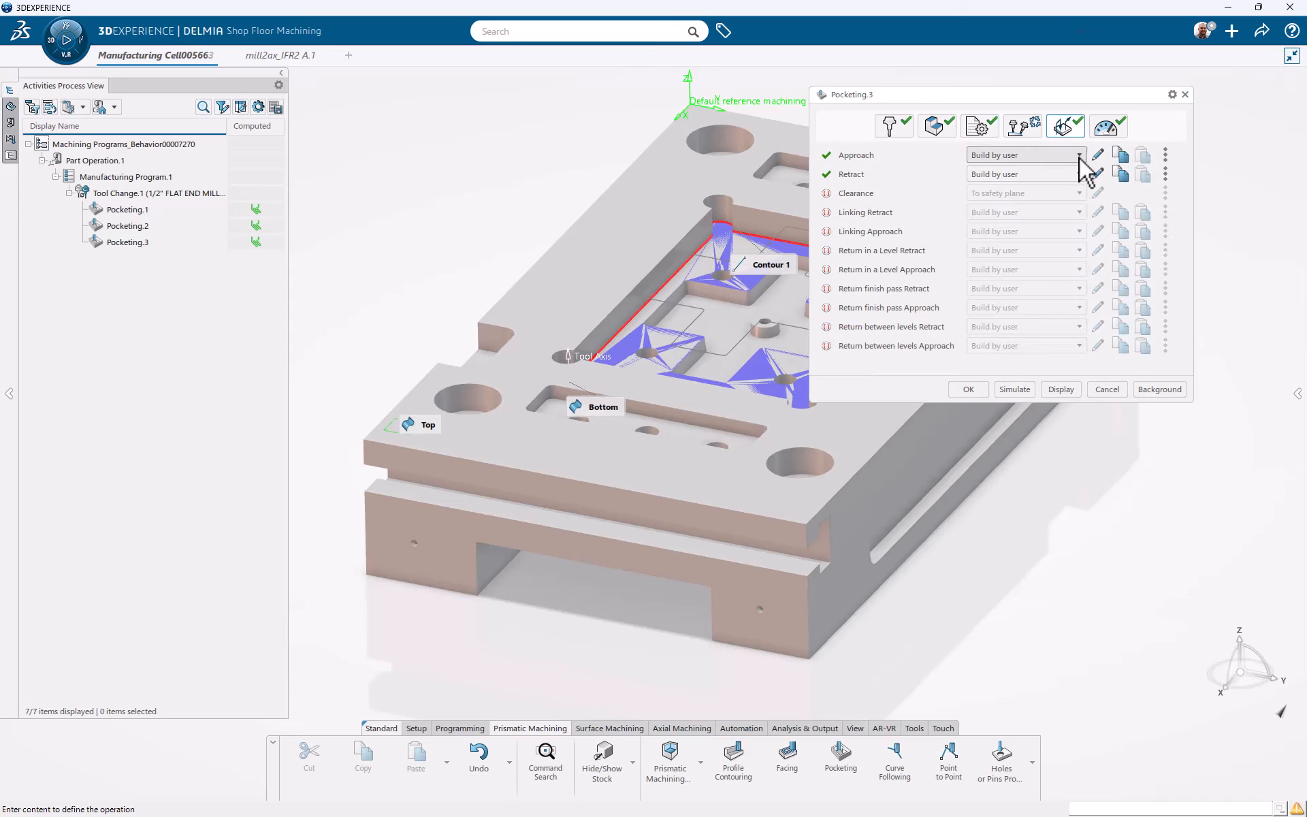
{"action": "left_click", "coordinate": [1080, 156]}
{"action": "left_click", "coordinate": [1076, 194]}
{"action": "left_click", "coordinate": [1081, 174]}
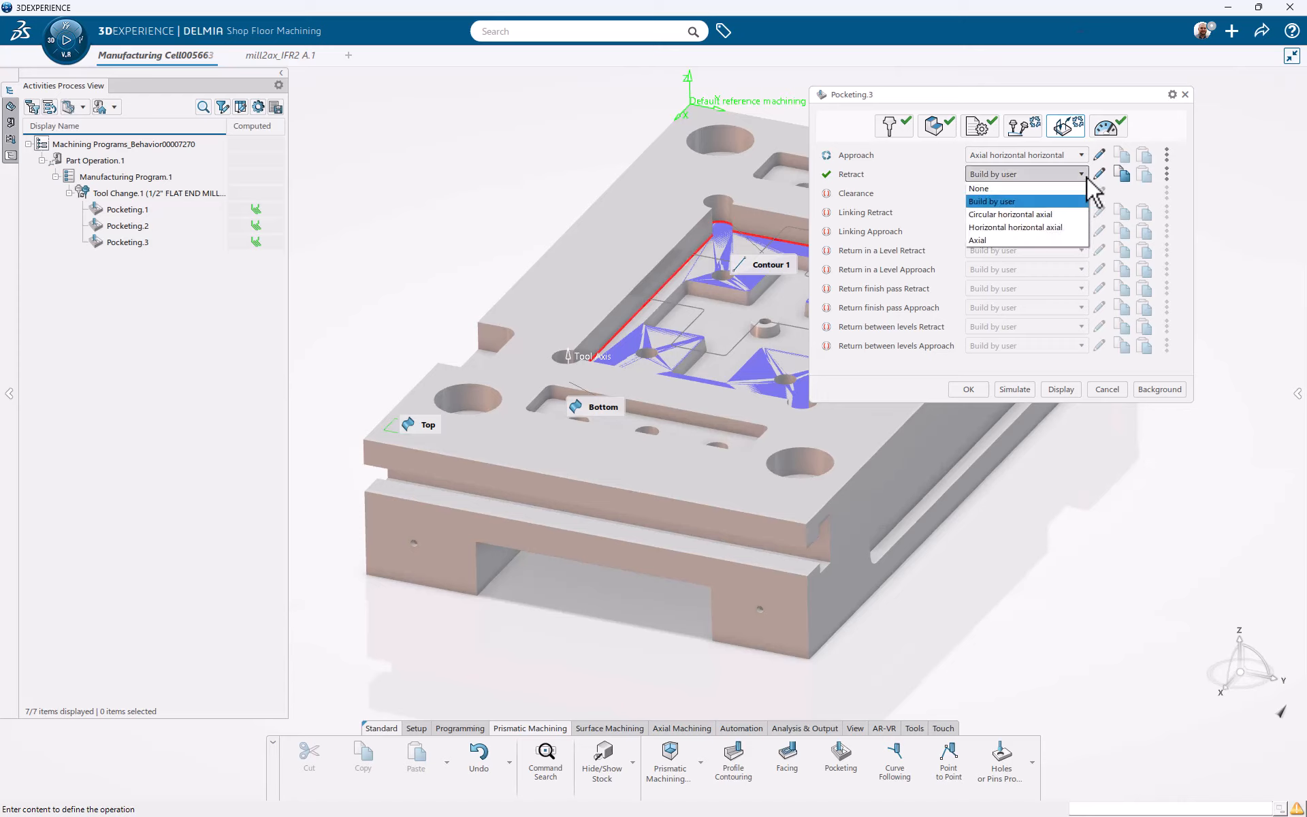
{"action": "left_click", "coordinate": [1080, 215]}
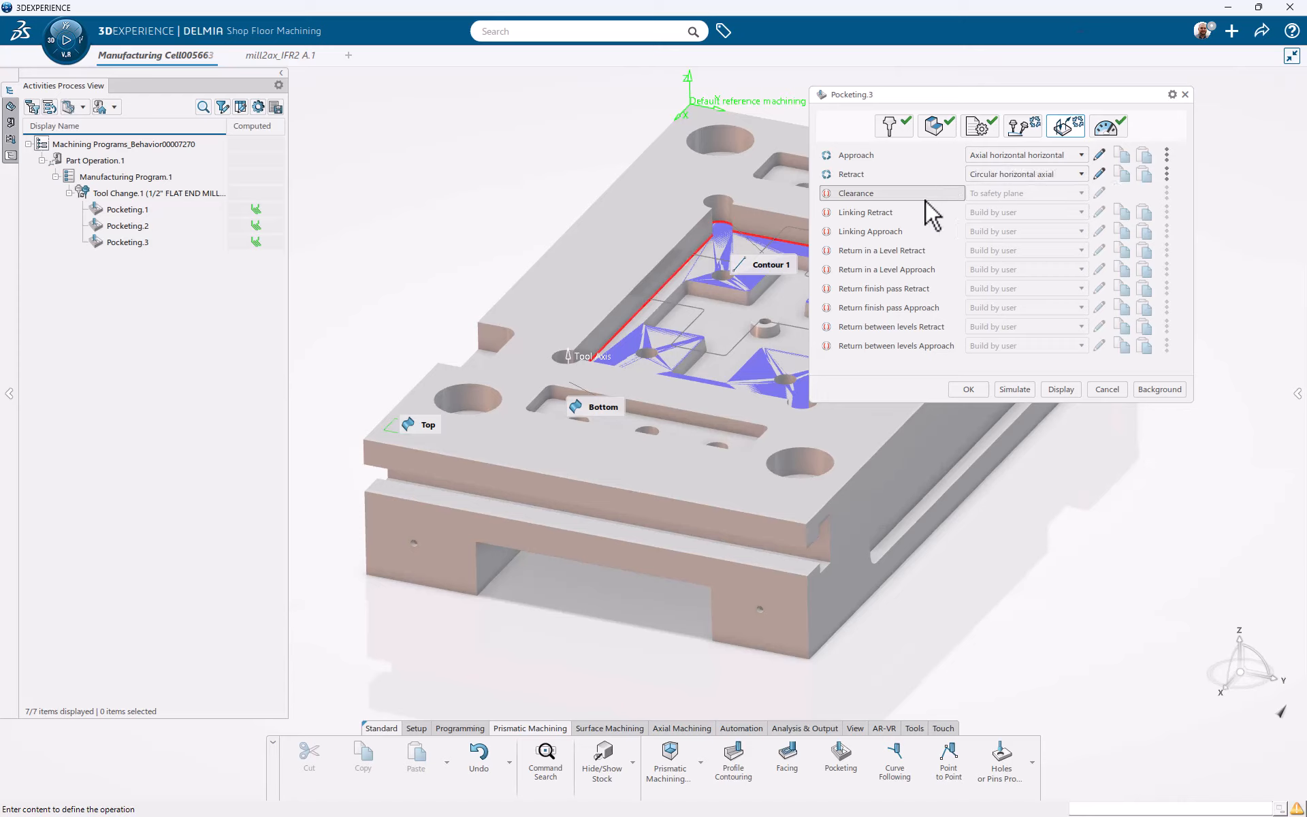
Recompute and inspect the Pocketing.3 tool path over the central pocket, and accept the operation.
{"action": "left_click", "coordinate": [1061, 389]}
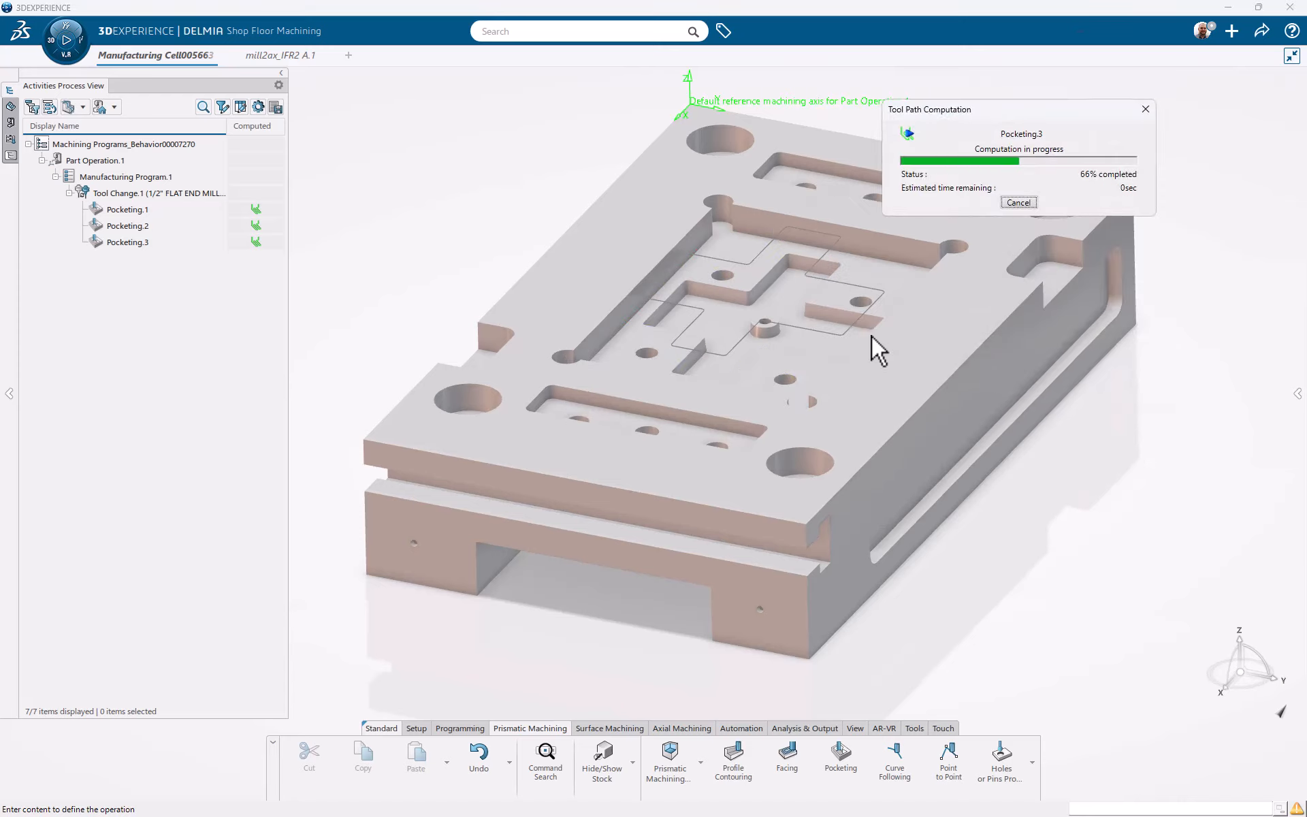
{"action": "mouse_move", "coordinate": [826, 322]}
{"action": "middle_mouse_down"}
{"action": "mouse_move", "coordinate": [838, 368]}
{"action": "mouse_move", "coordinate": [849, 315]}
{"action": "mouse_move", "coordinate": [831, 300]}
{"action": "mouse_move", "coordinate": [819, 312]}
{"action": "middle_mouse_up"}
{"action": "left_click", "coordinate": [29, 702]}
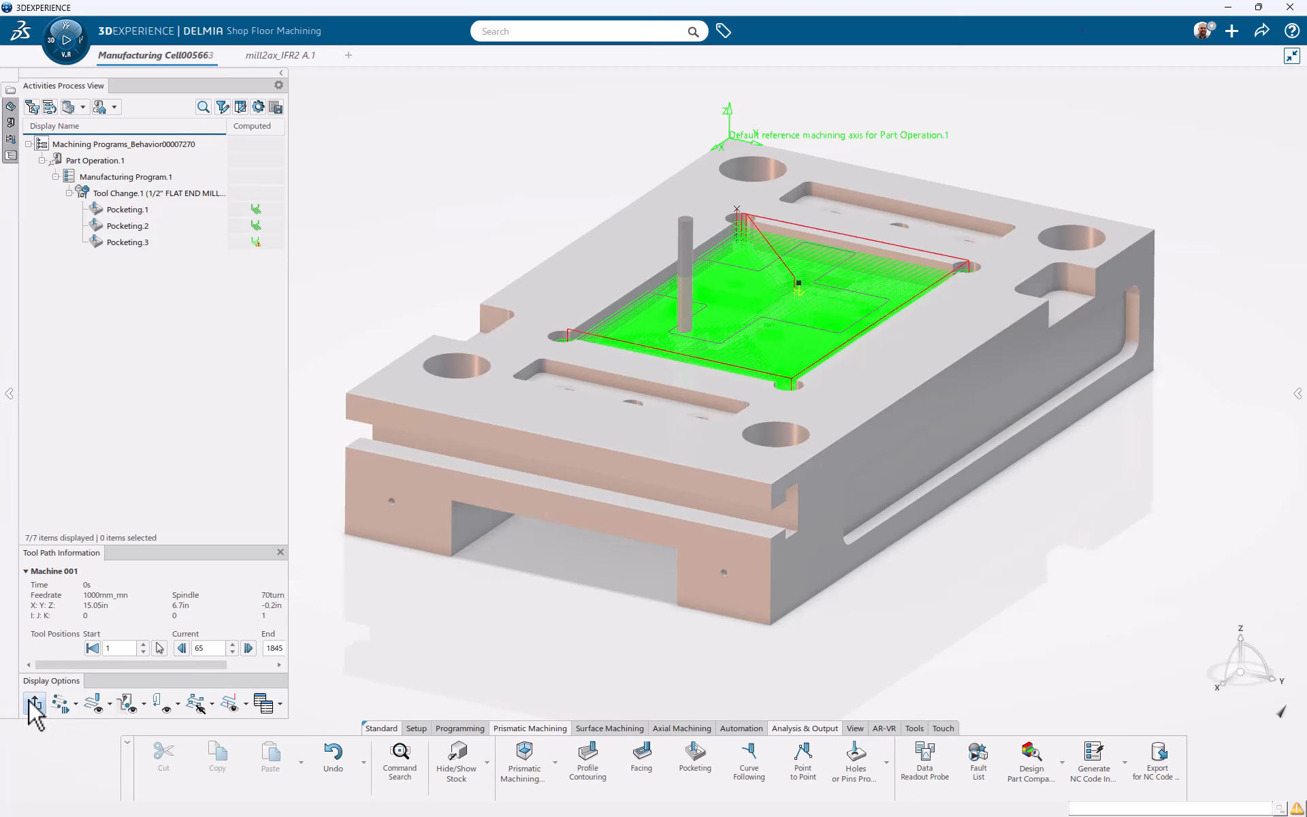
{"action": "left_click", "coordinate": [974, 387]}
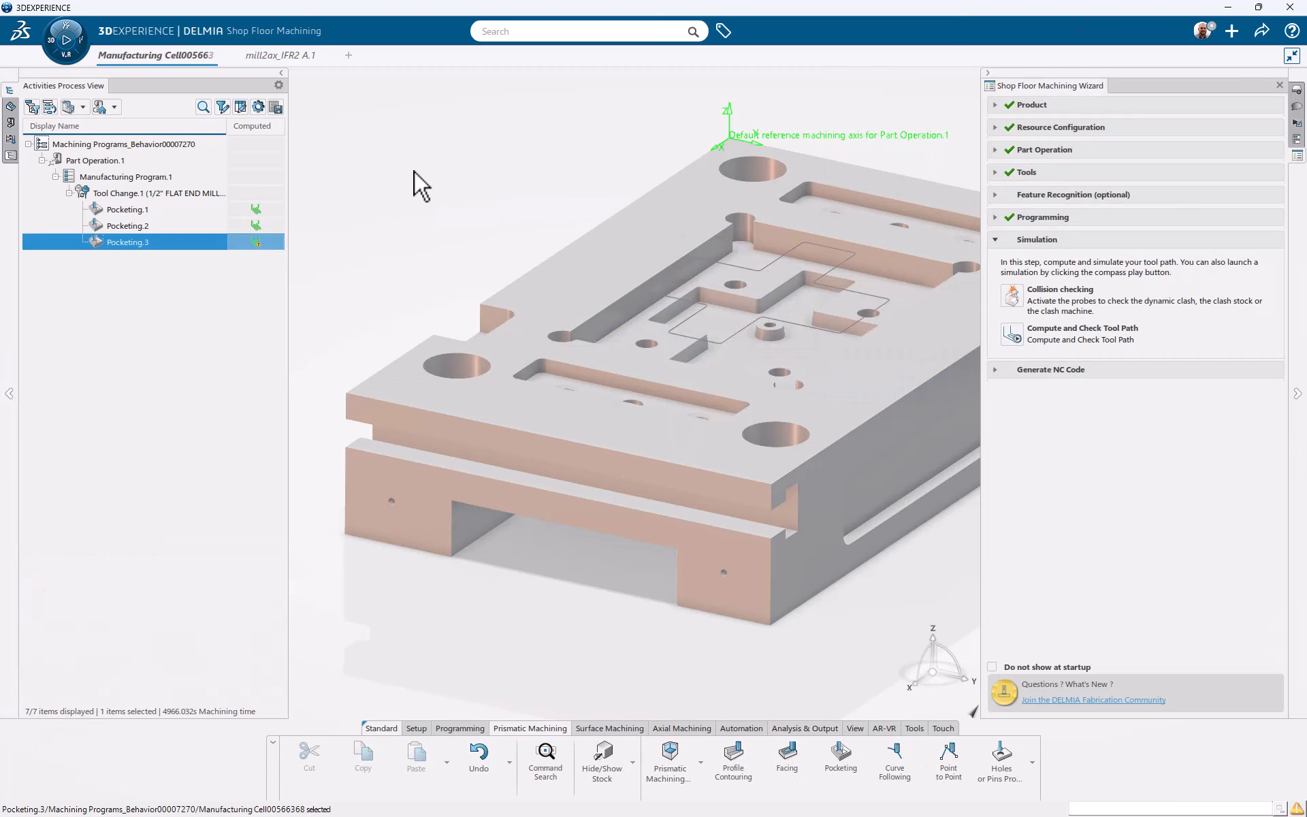
Review the computed tool paths of Pocketing.1, Pocketing.2 and Pocketing.3 one after another.
{"action": "left_click", "coordinate": [419, 181]}
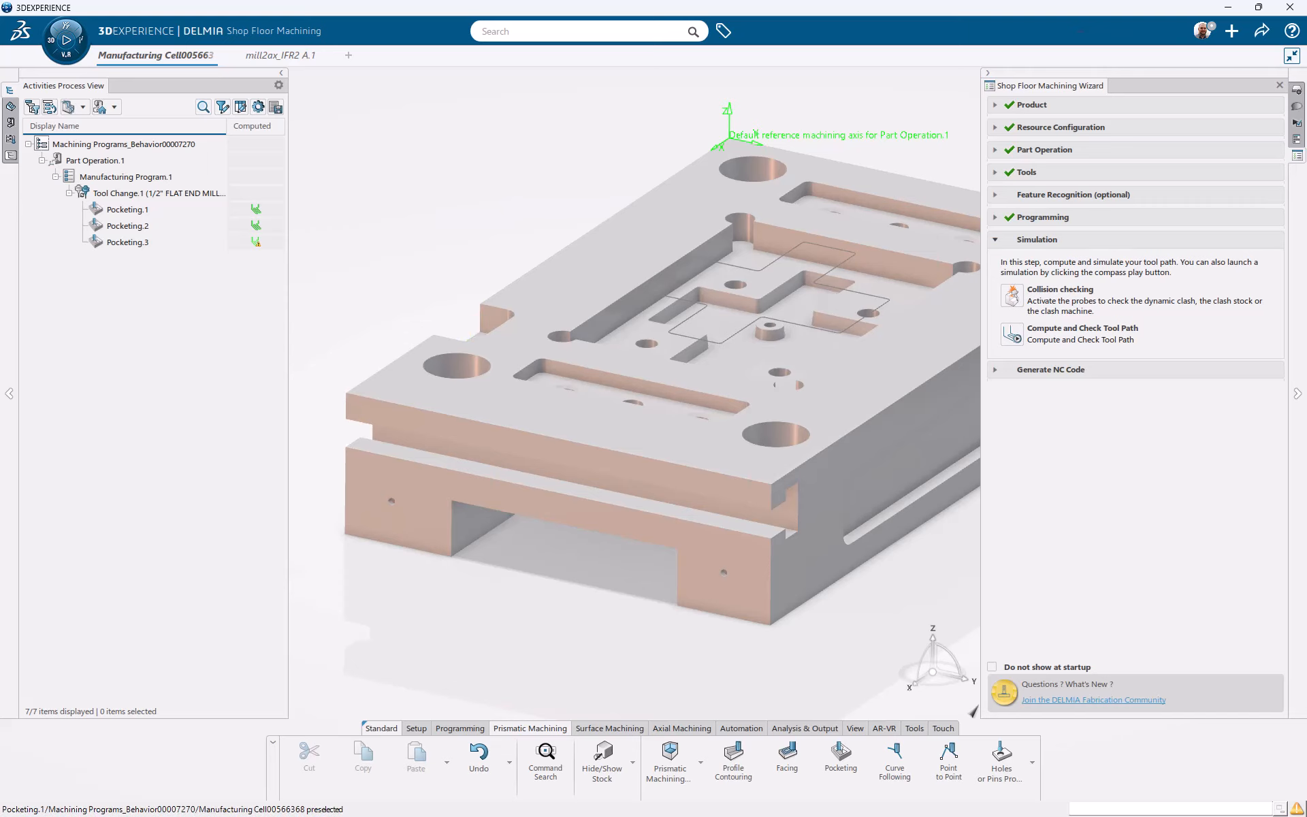
{"action": "left_click", "coordinate": [130, 209]}
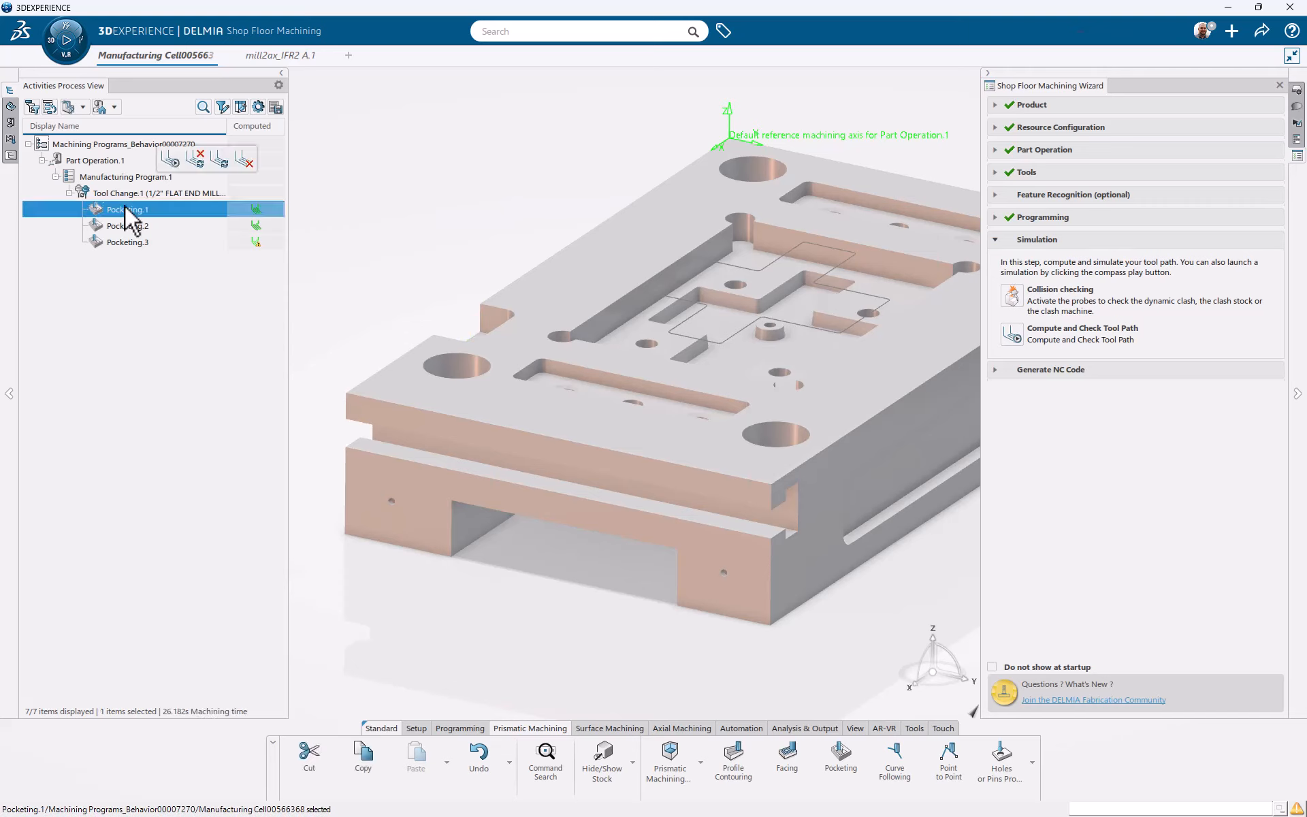
{"action": "left_click", "coordinate": [130, 227]}
{"action": "left_click", "coordinate": [132, 242]}
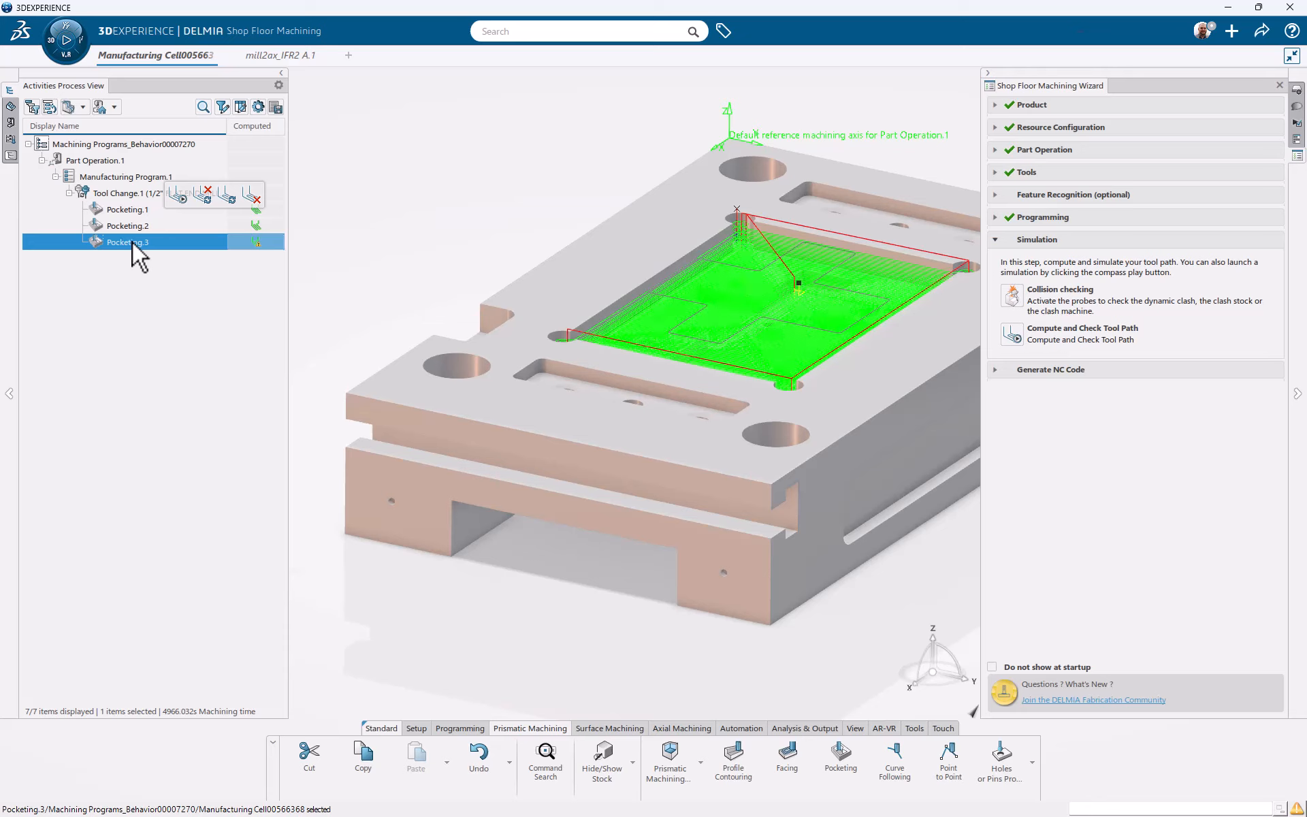
{"action": "left_click", "coordinate": [439, 265]}
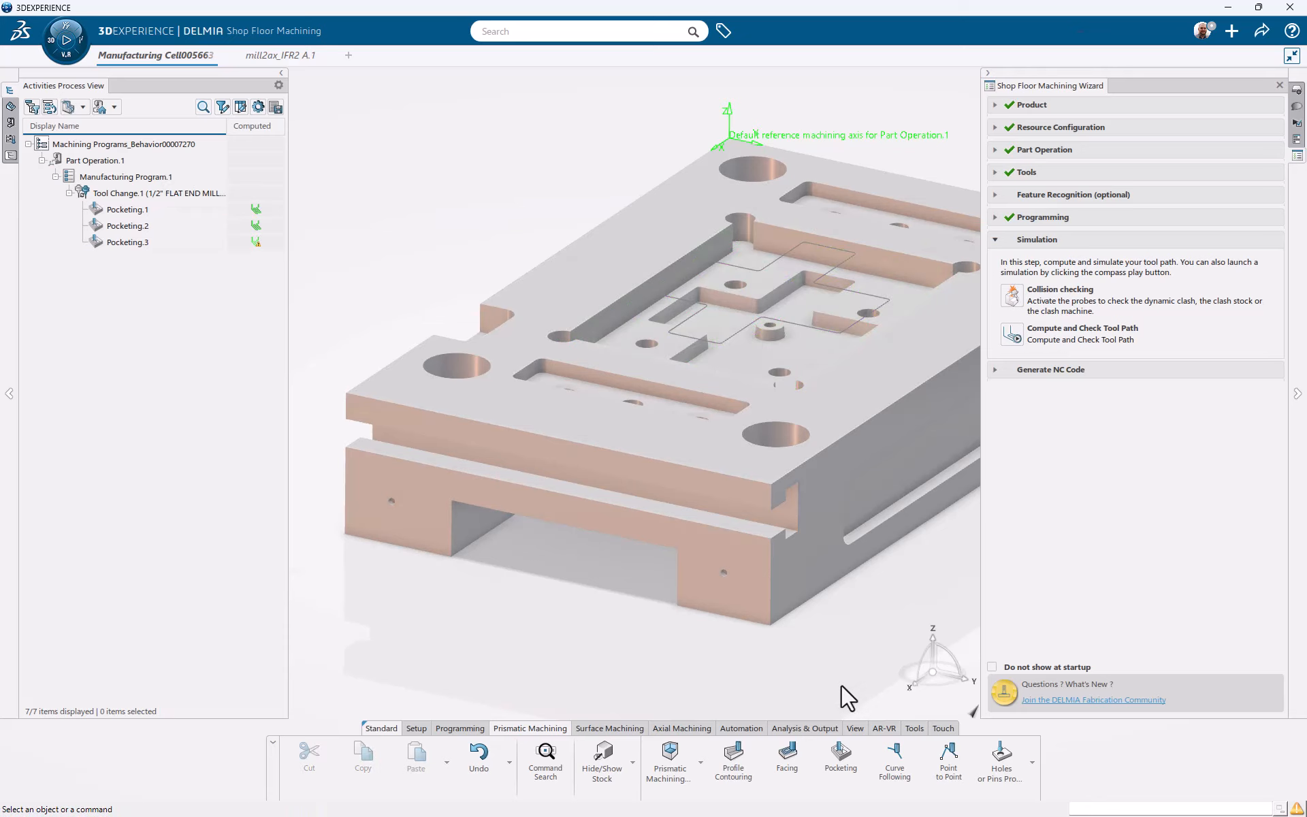
Start interactive NC output generation for Manufacturing Program.1 and set its file name to FIRST_TEST_PROGRAM.
{"action": "left_click", "coordinate": [827, 731]}
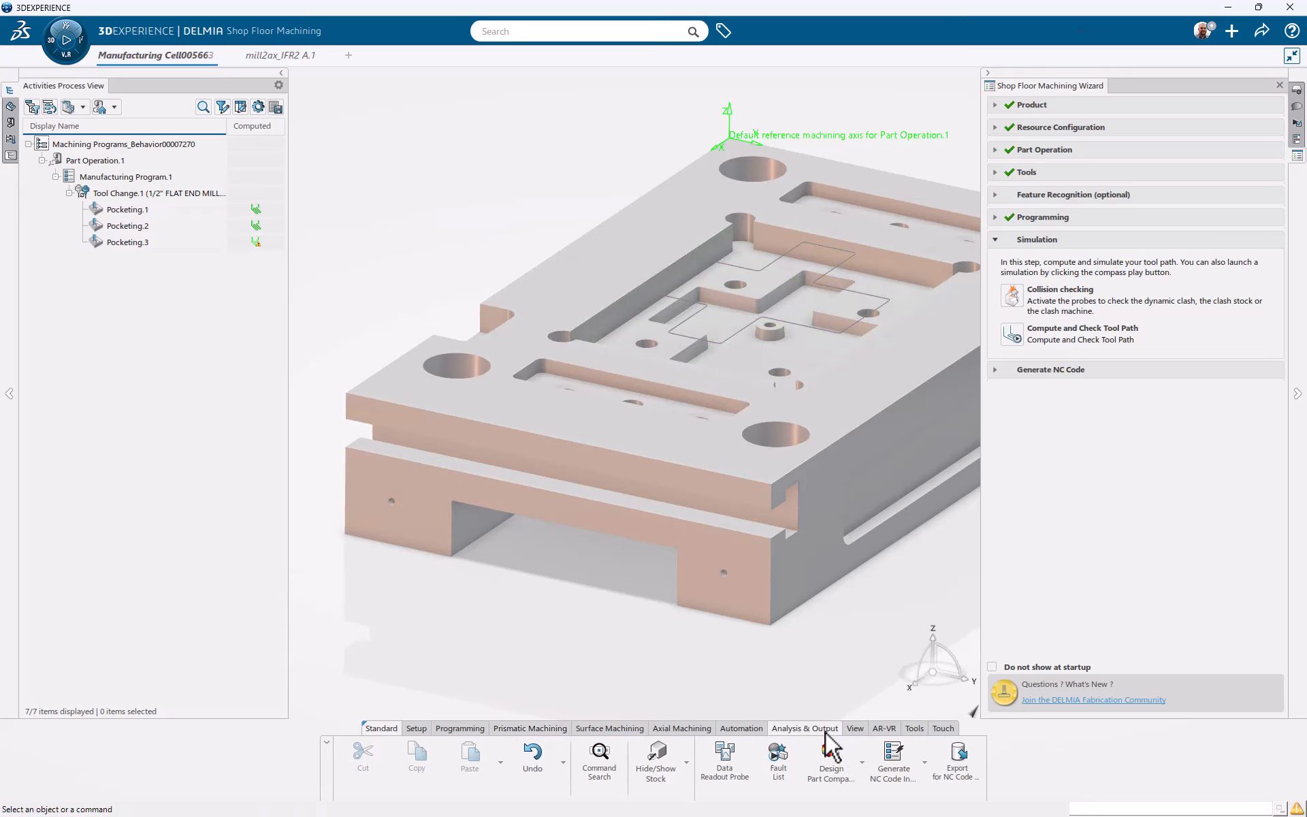
{"action": "left_click", "coordinate": [899, 769]}
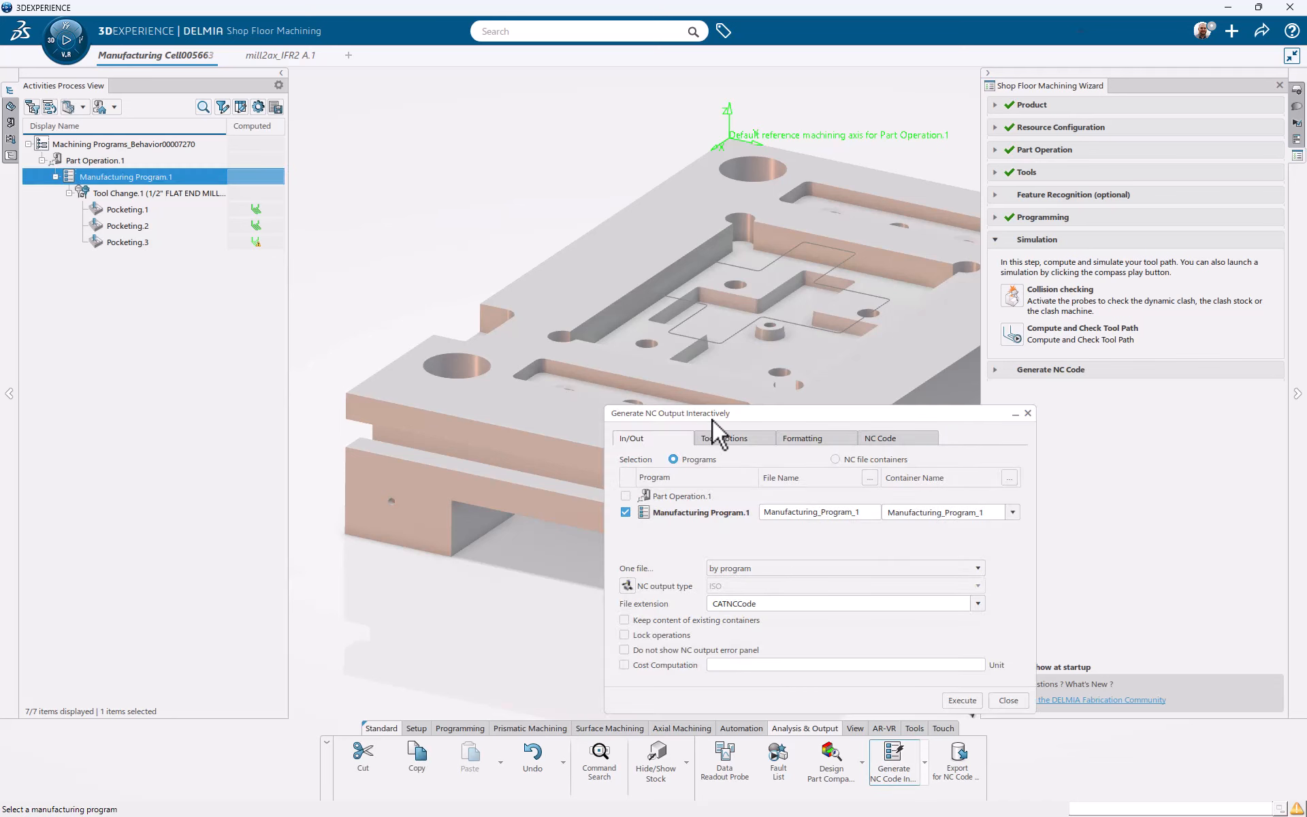
{"action": "left_click_drag", "start_coordinate": [713, 419], "coordinate": [438, 158]}
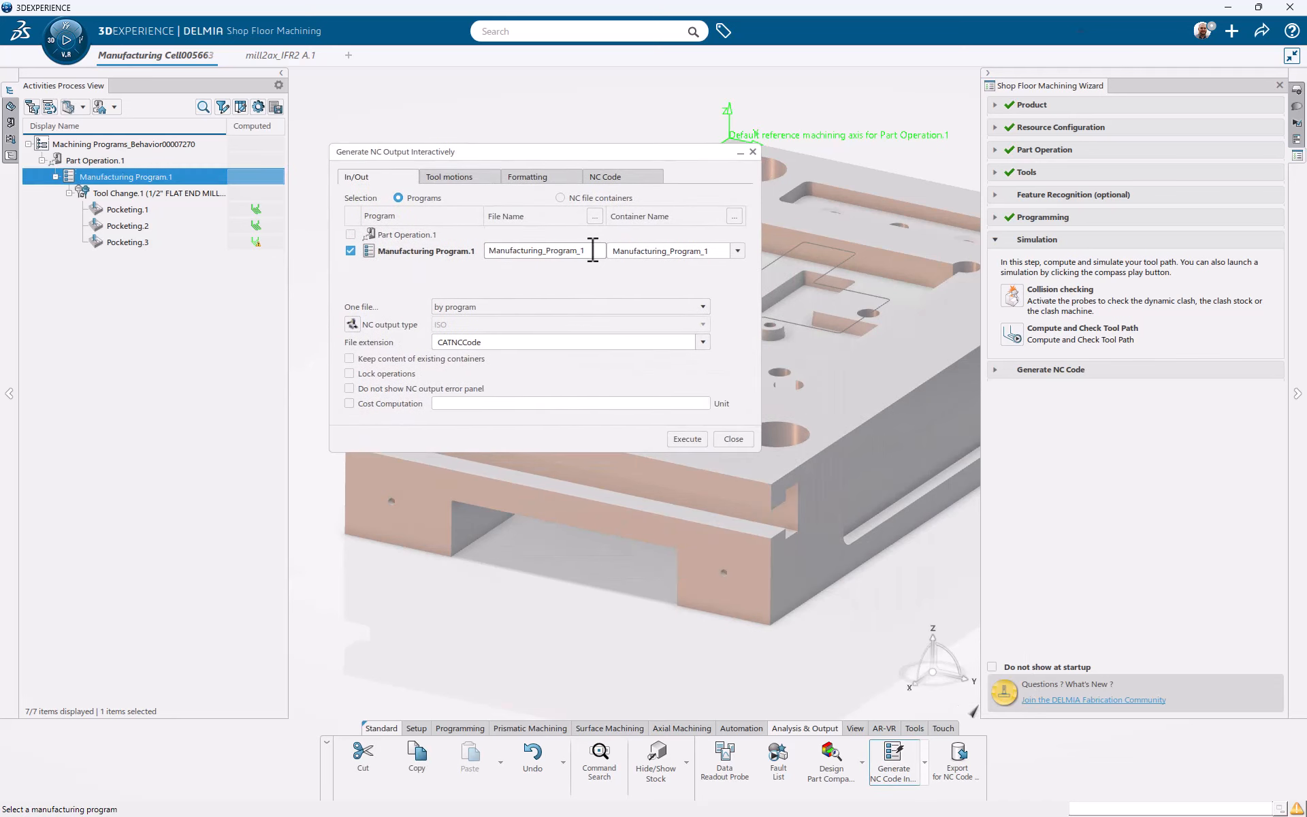
{"action": "left_click_drag", "start_coordinate": [593, 250], "coordinate": [500, 259]}
{"action": "type", "text": "FIR"}
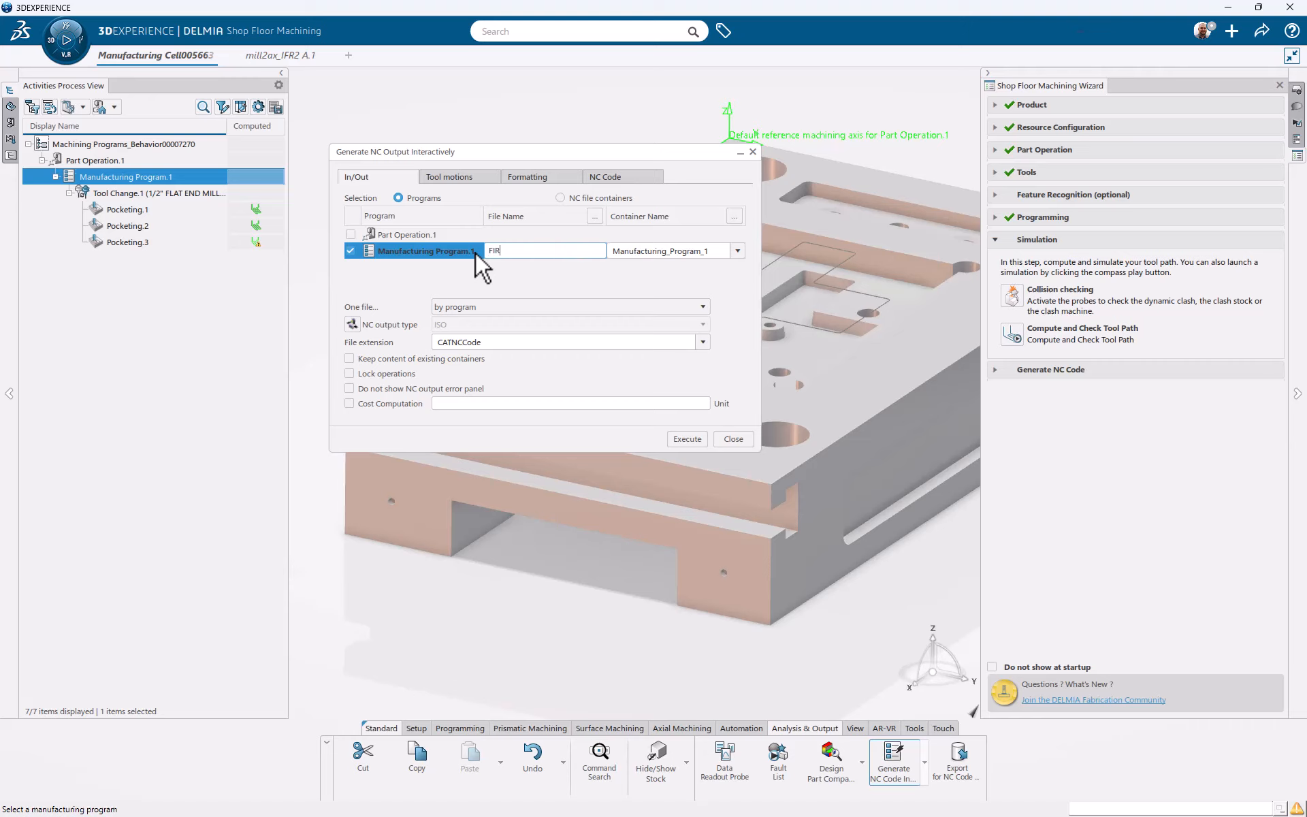
{"action": "type", "text": "ST TEST PROGRAM"}
Name the output container "first test program 1", generate the NC code and check the resulting Haas G-code file.
{"action": "left_click", "coordinate": [714, 249]}
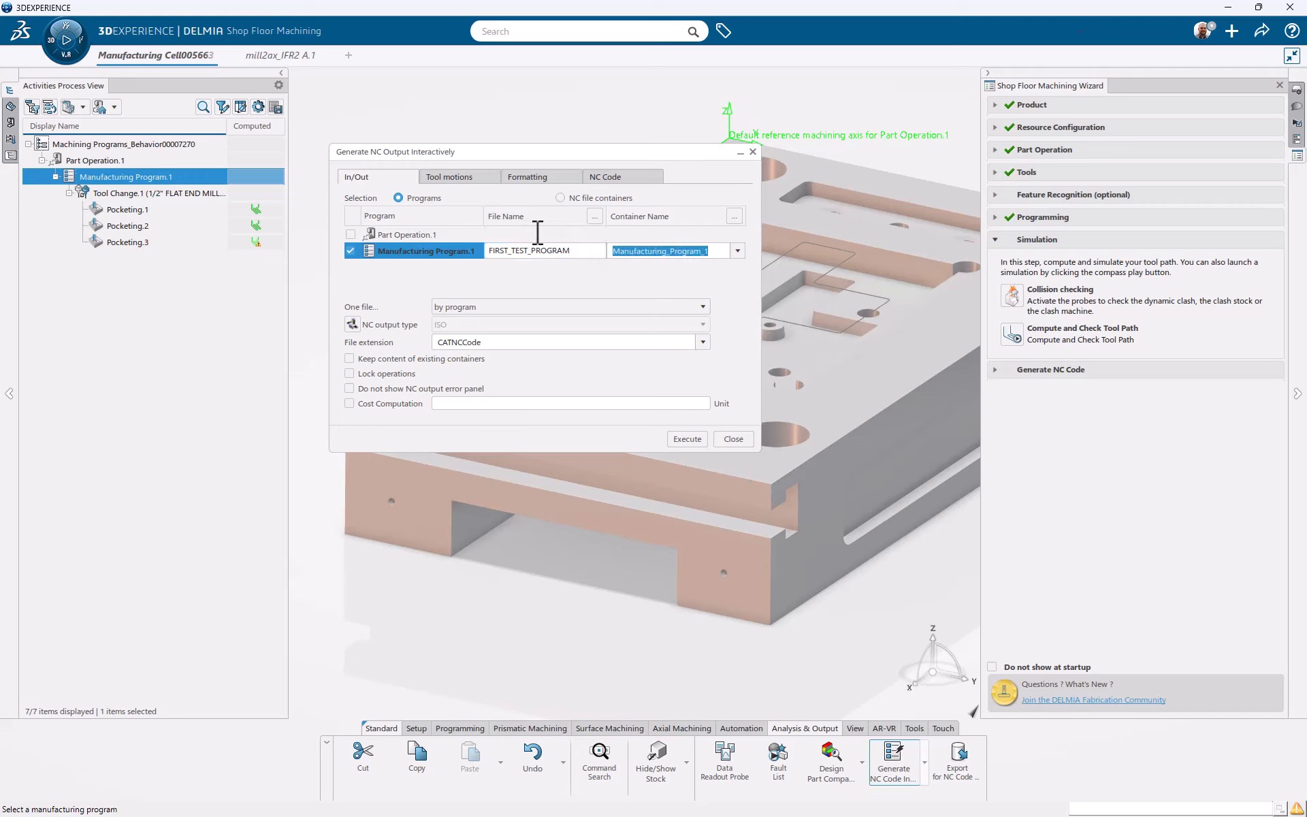
{"action": "type", "text": "first"}
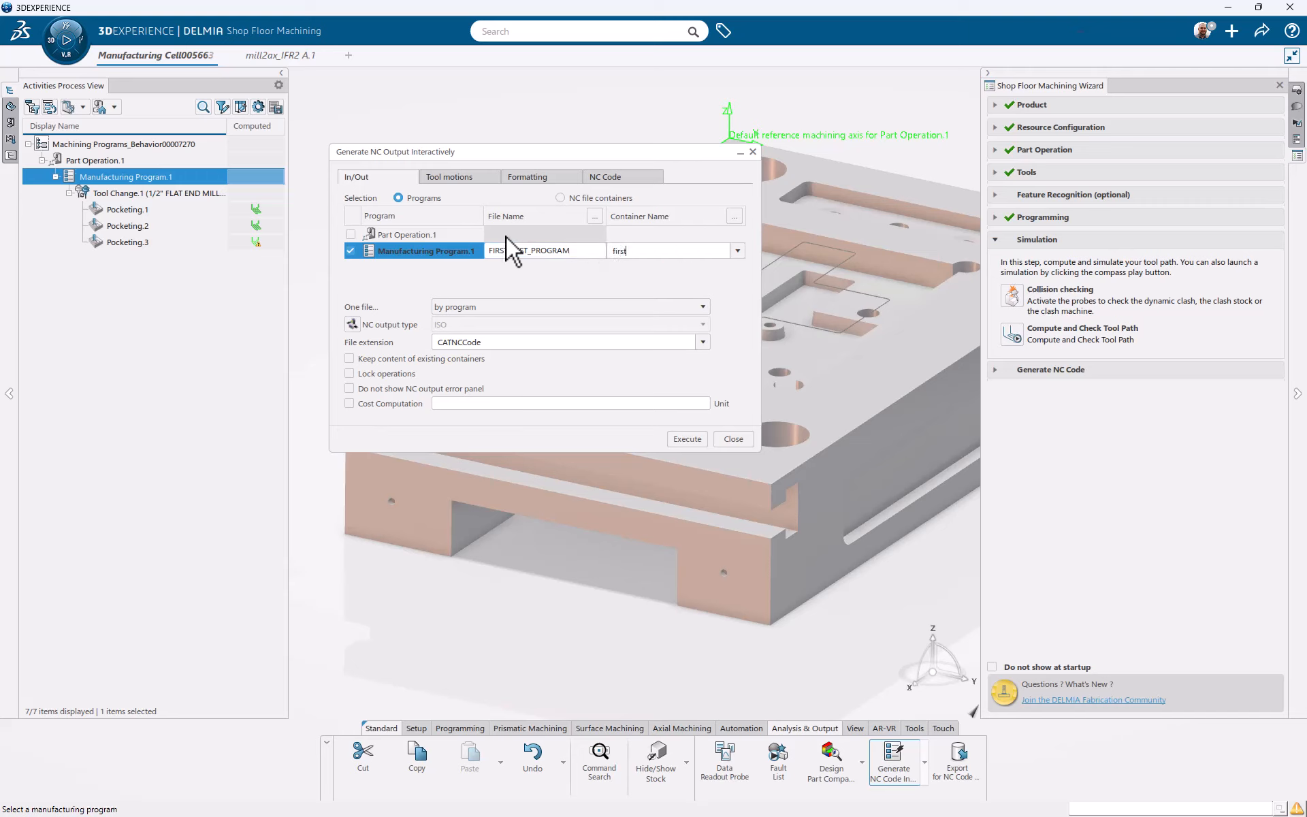
{"action": "type", "text": " test program 1"}
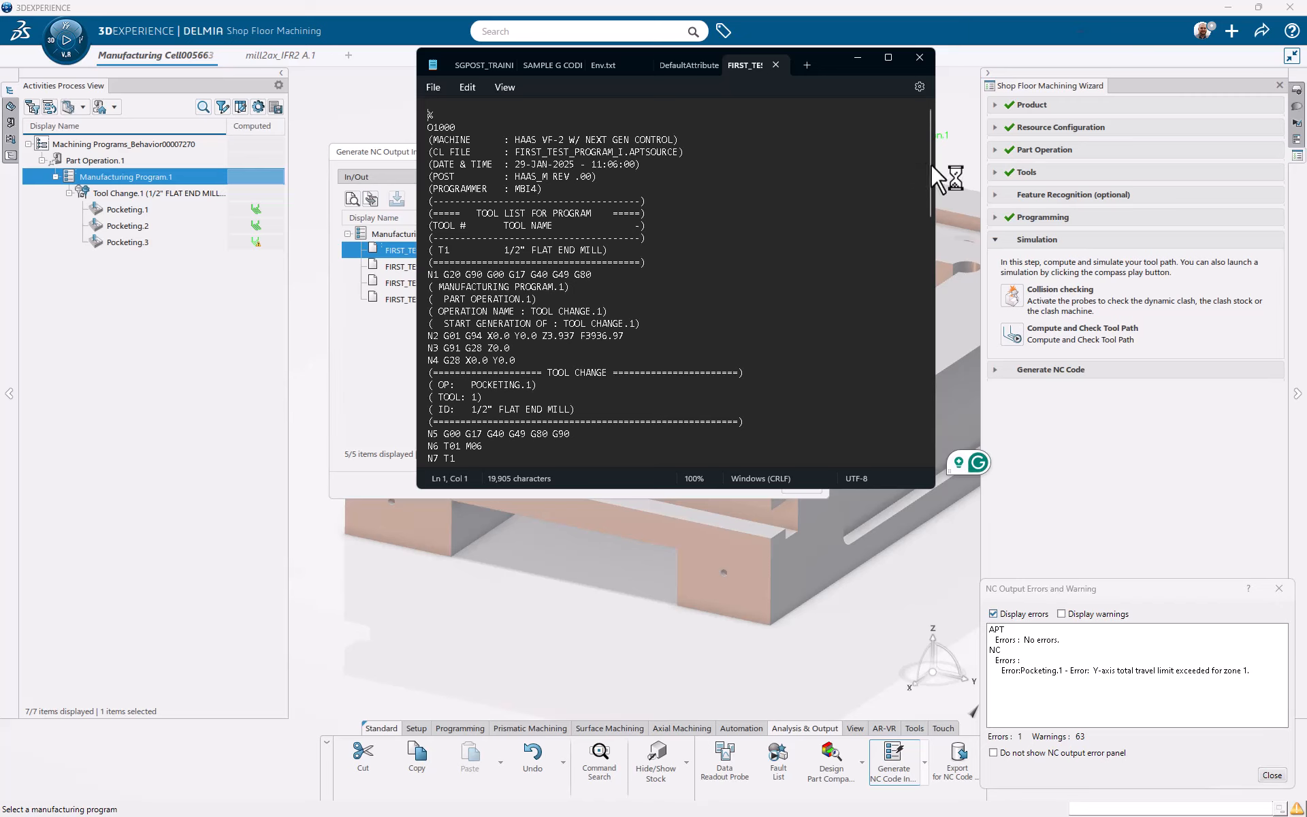
{"action": "left_click_drag", "start_coordinate": [926, 165], "coordinate": [897, 160]}
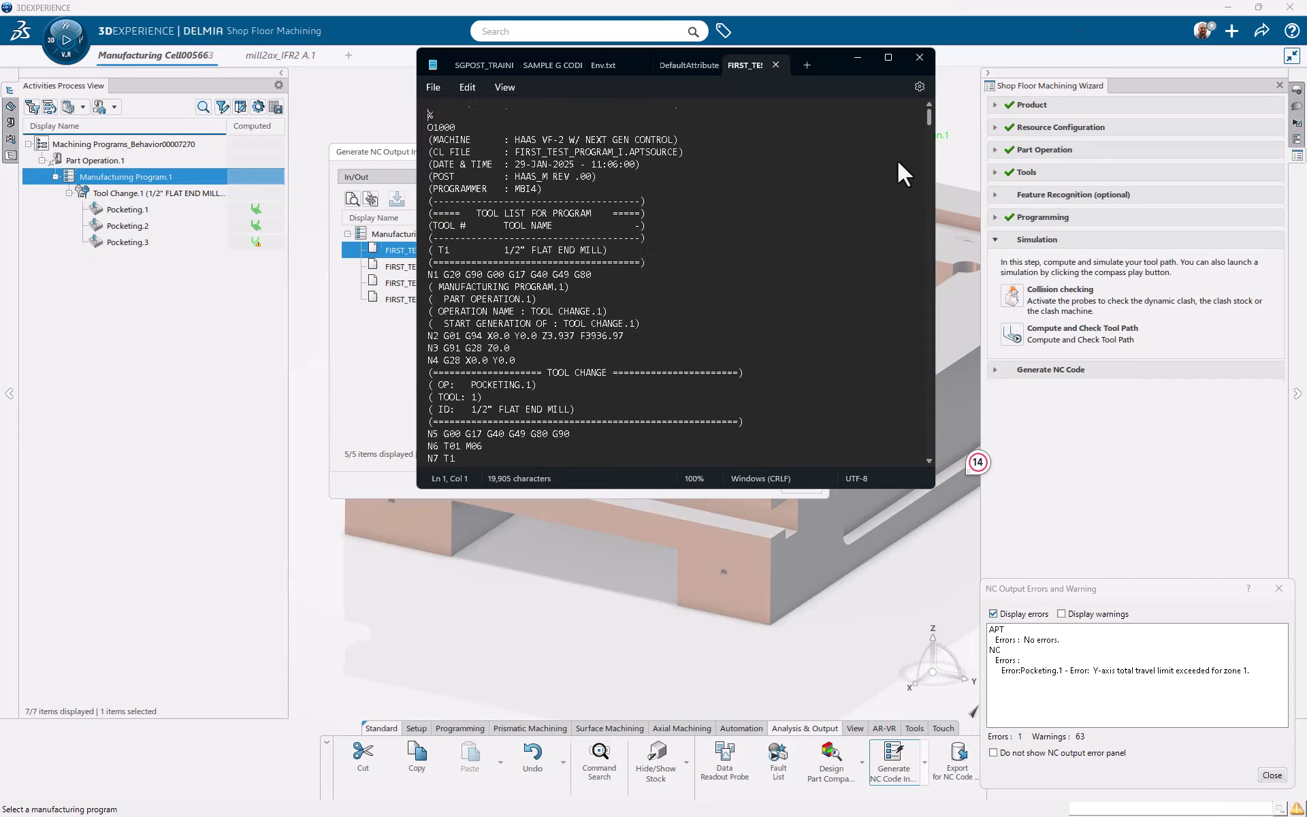
{"action": "left_click", "coordinate": [920, 58]}
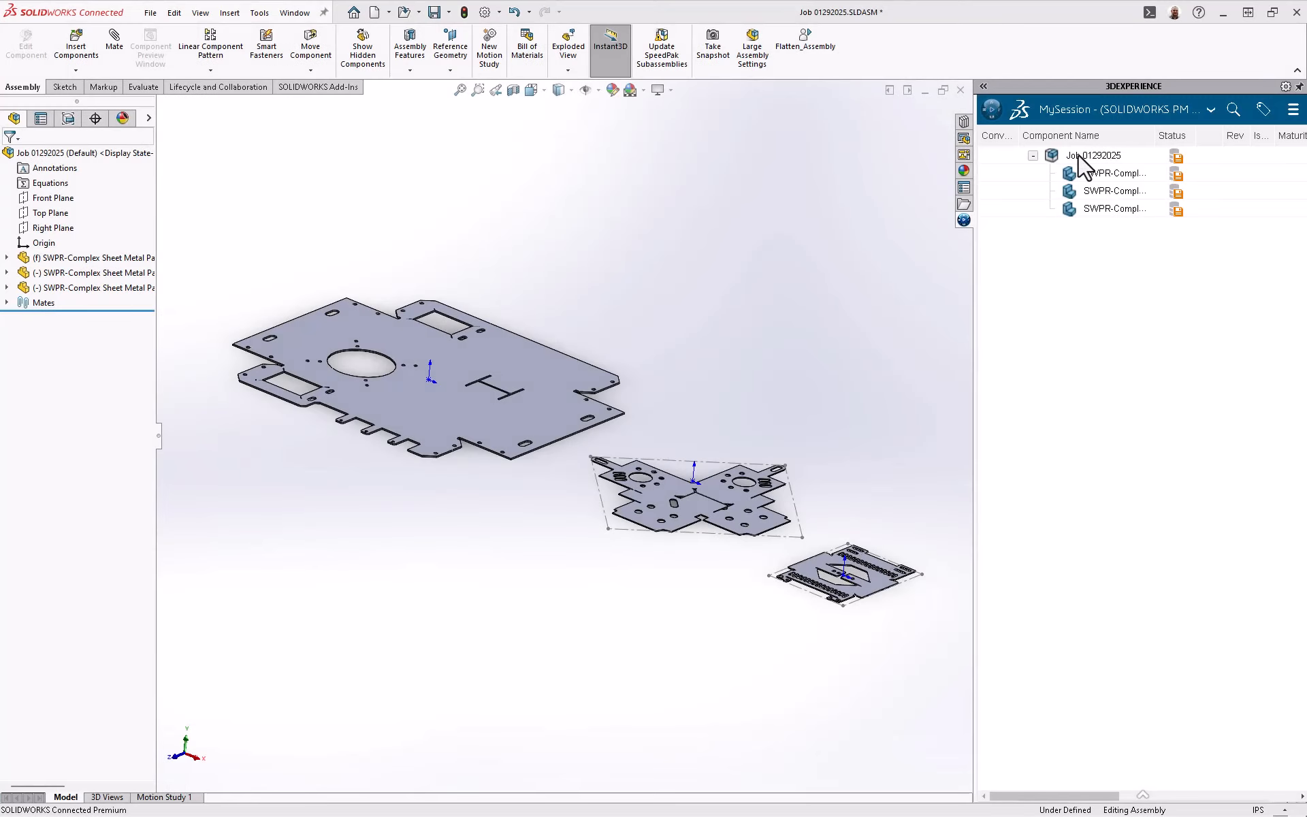
In SOLIDWORKS, save the Job 01292025 assembly and its sheet metal parts to 3DEXPERIENCE in DELMIA Online Training 2020.
{"action": "left_click", "coordinate": [1080, 155]}
{"action": "right_click", "coordinate": [1080, 155]}
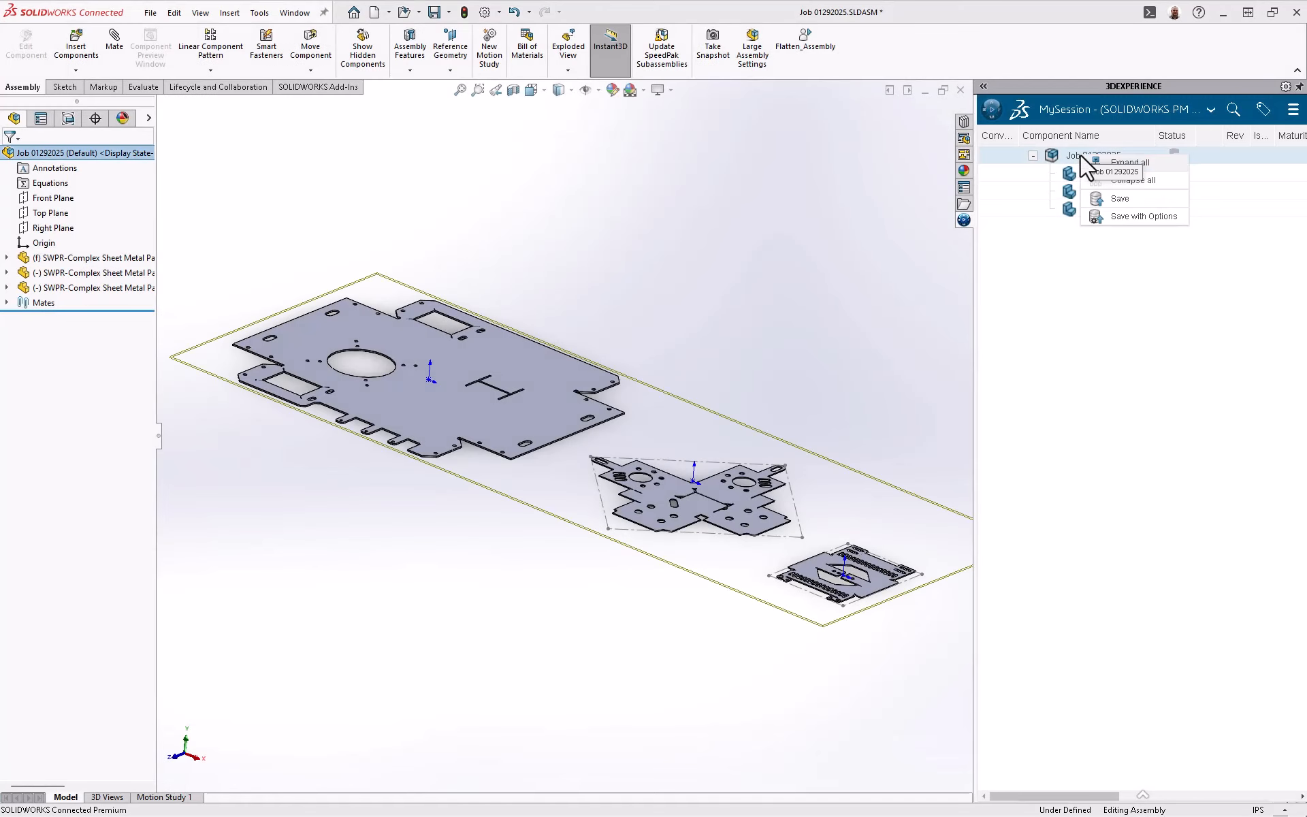
{"action": "left_click", "coordinate": [1103, 198]}
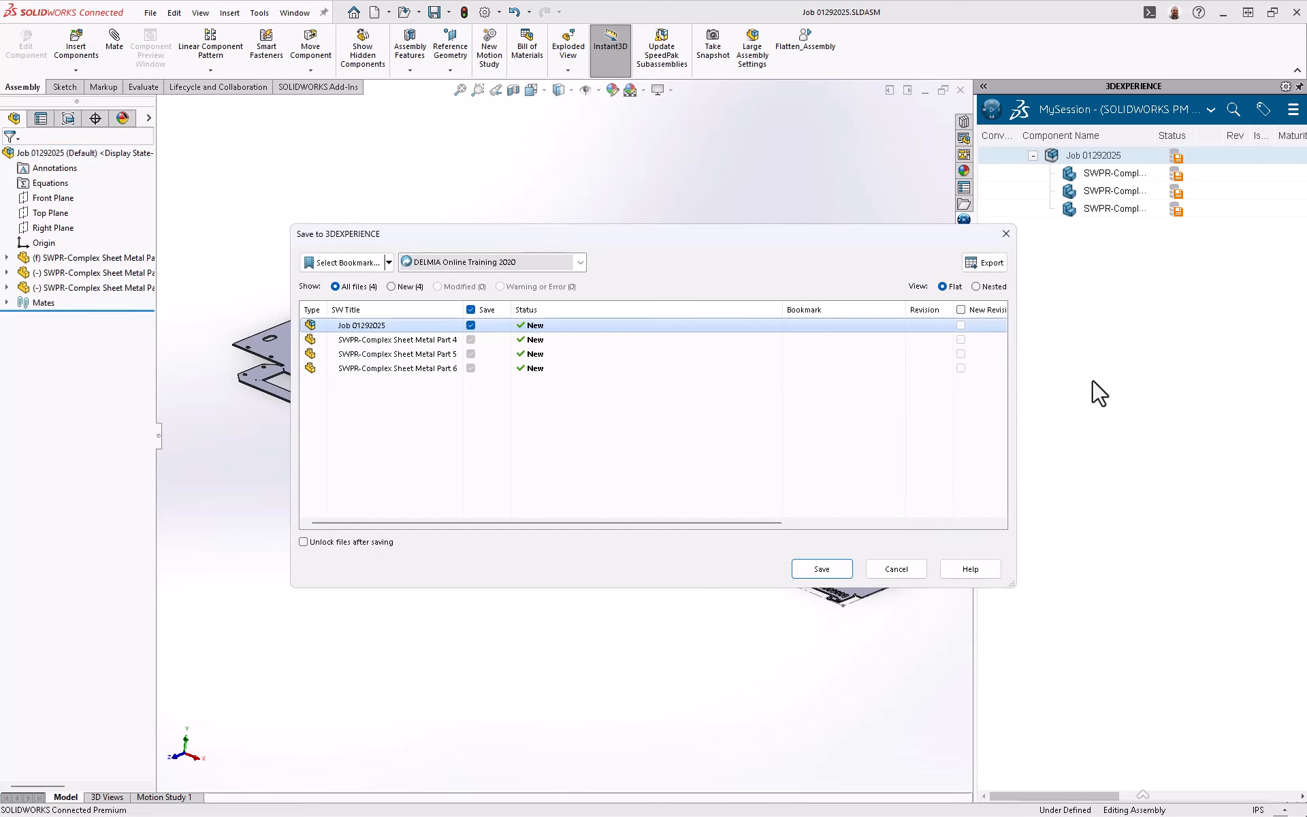
{"action": "left_click", "coordinate": [825, 570]}
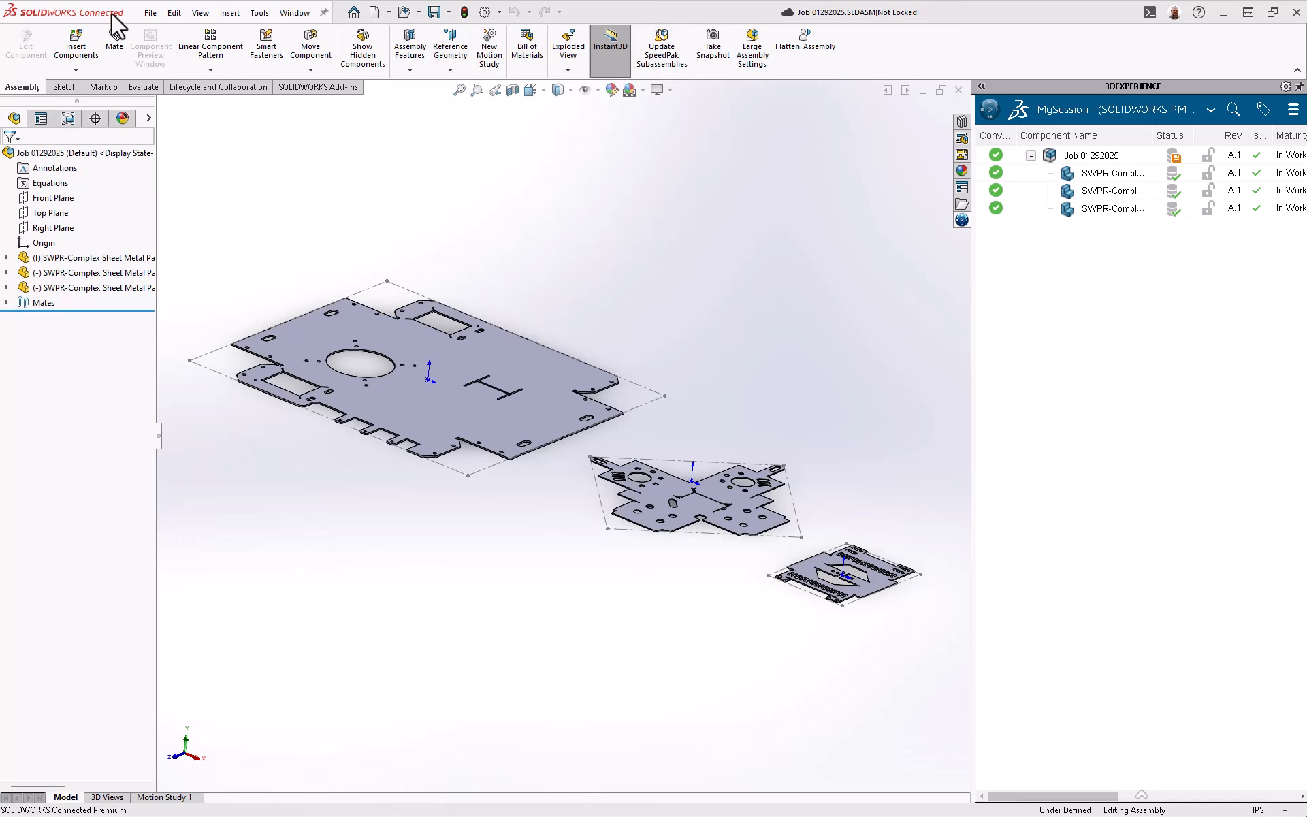
Arrange SOLIDWORKS beside 3DEXPERIENCE, open Job 01292025 in 3DEXPERIENCE from the session tree, and show the assembly full screen.
{"action": "left_click_drag", "start_coordinate": [89, 12], "coordinate": [1306, 335]}
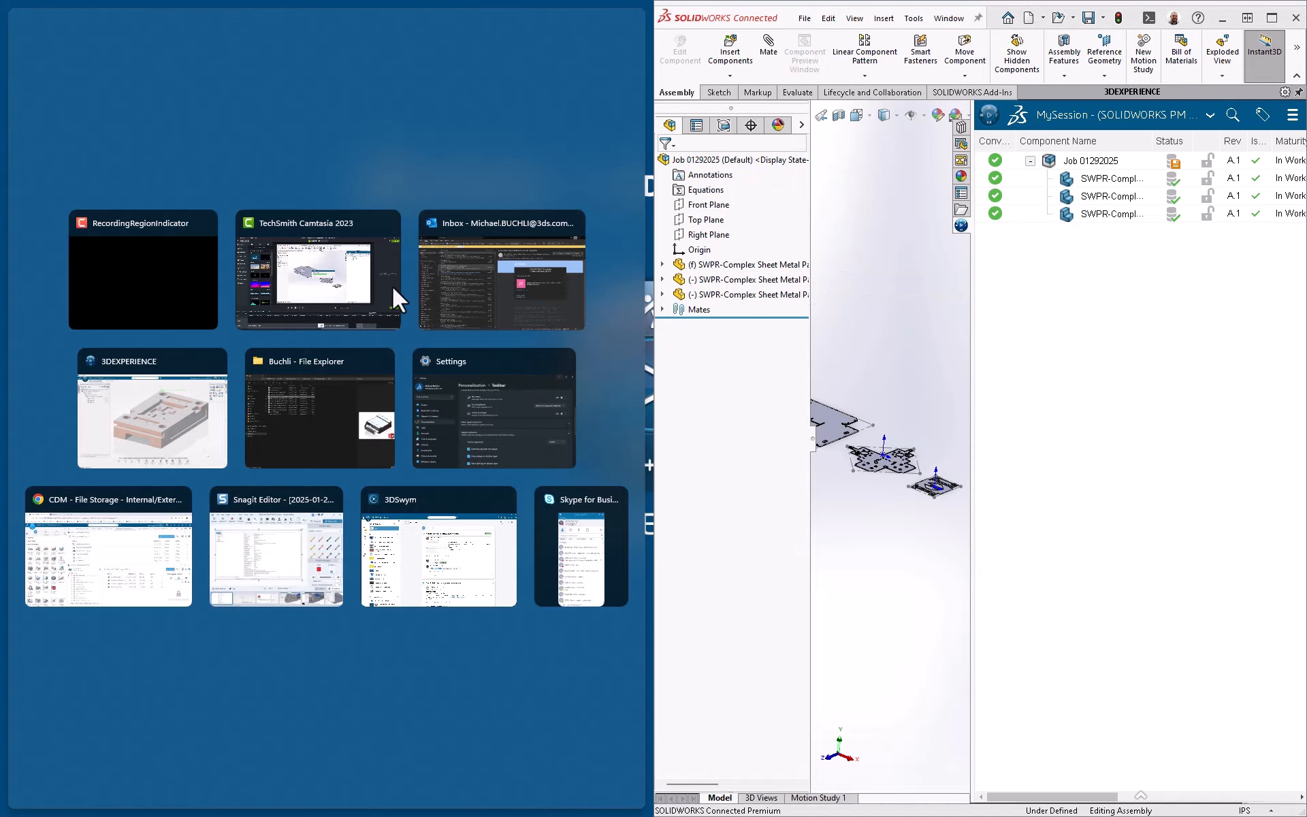
{"action": "left_click", "coordinate": [191, 423]}
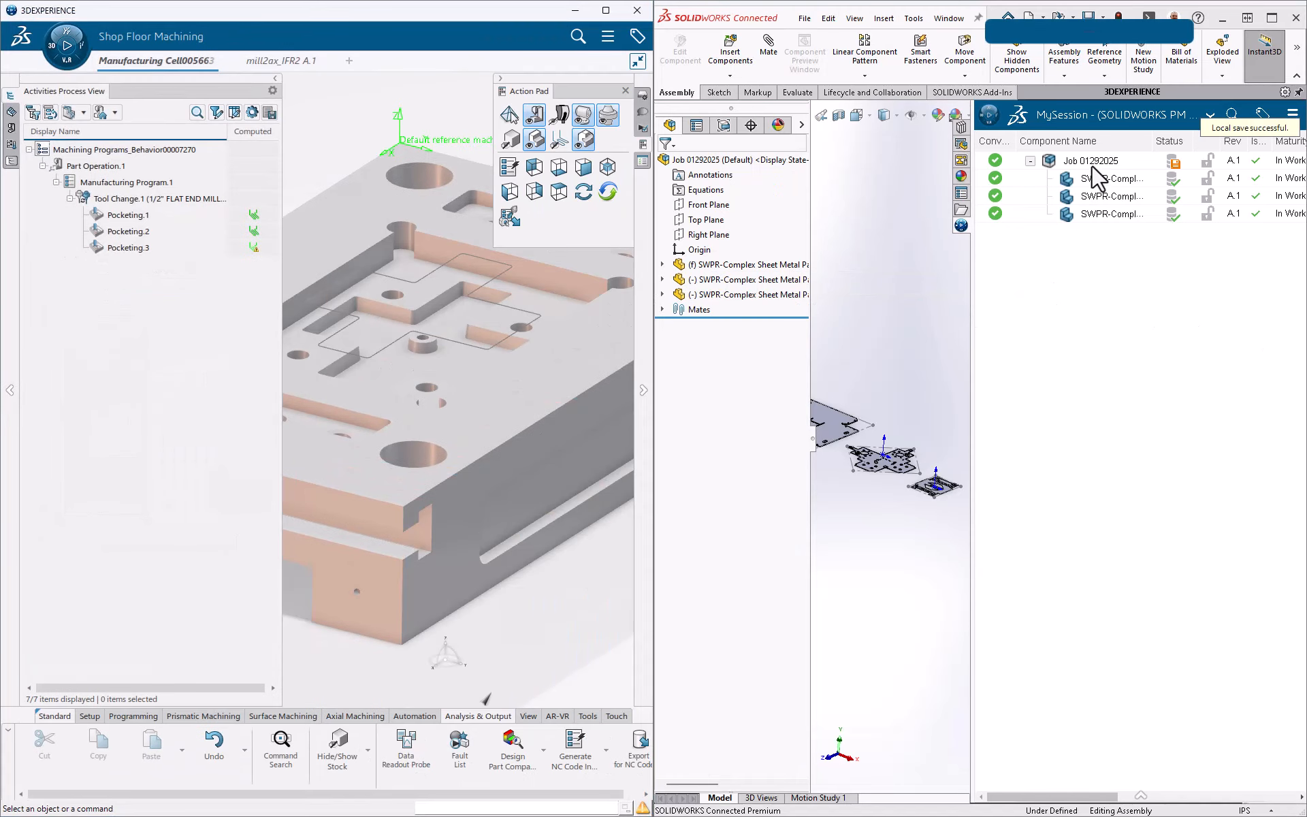
{"action": "left_click_drag", "start_coordinate": [888, 138], "coordinate": [454, 64]}
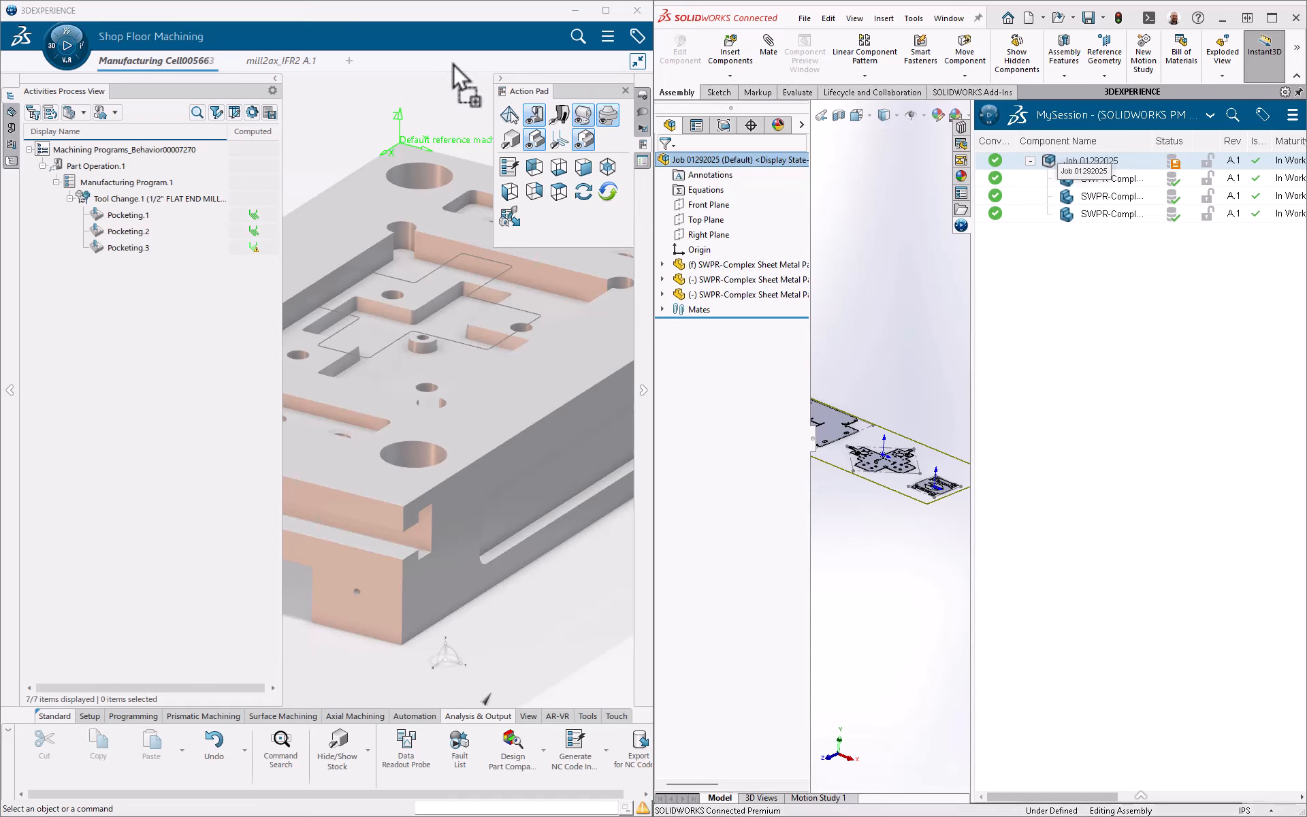
{"action": "left_click_drag", "start_coordinate": [453, 64], "coordinate": [454, 64]}
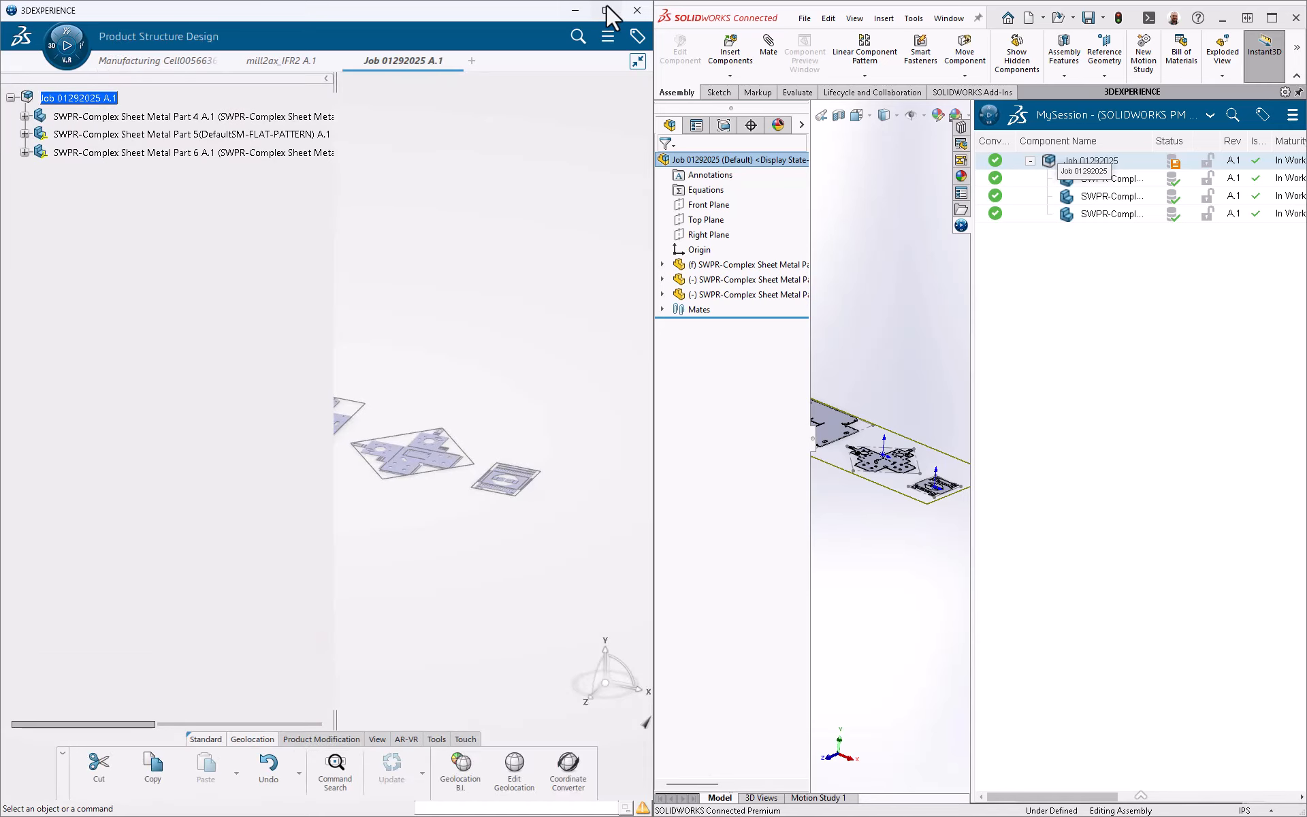
{"action": "left_click", "coordinate": [605, 10]}
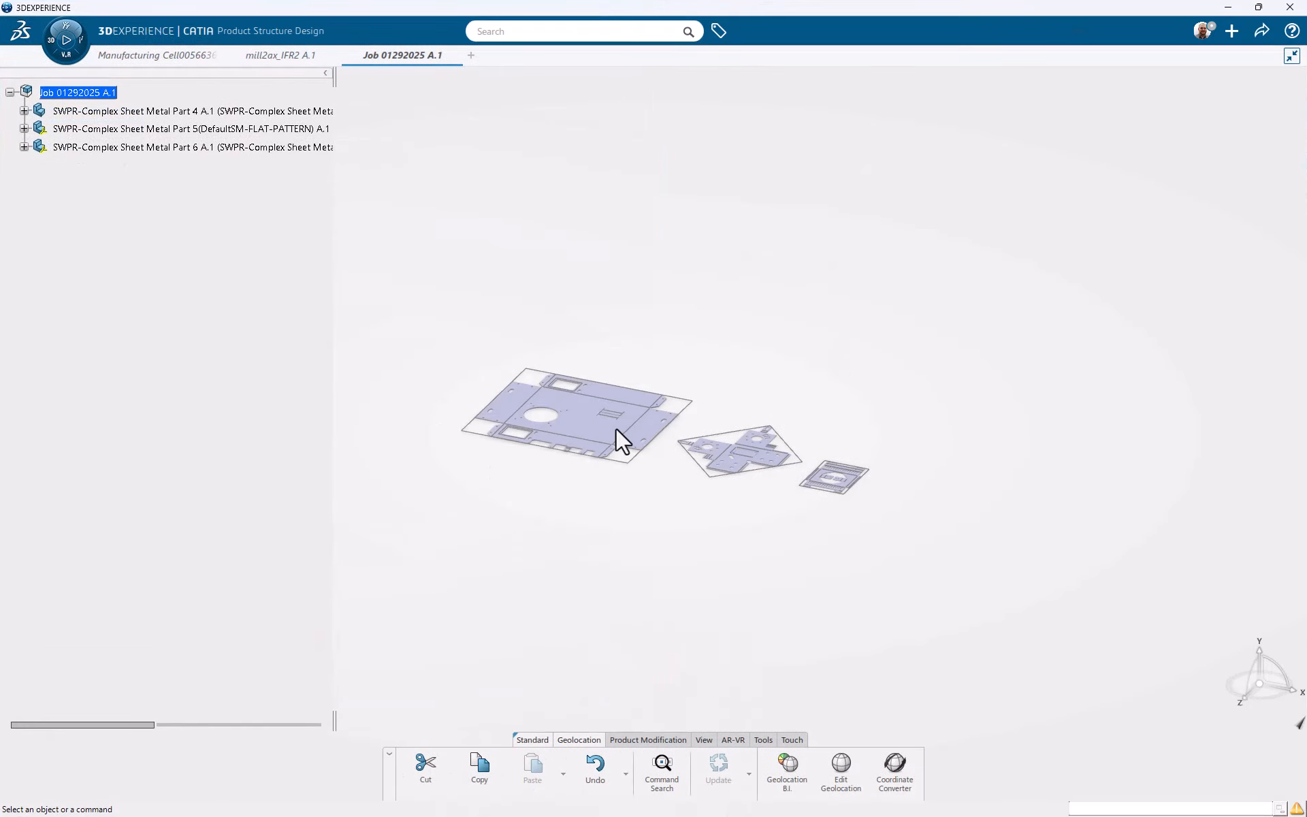
{"action": "scroll", "coordinate": [604, 428], "scroll_direction": "up", "scroll_amount": 3}
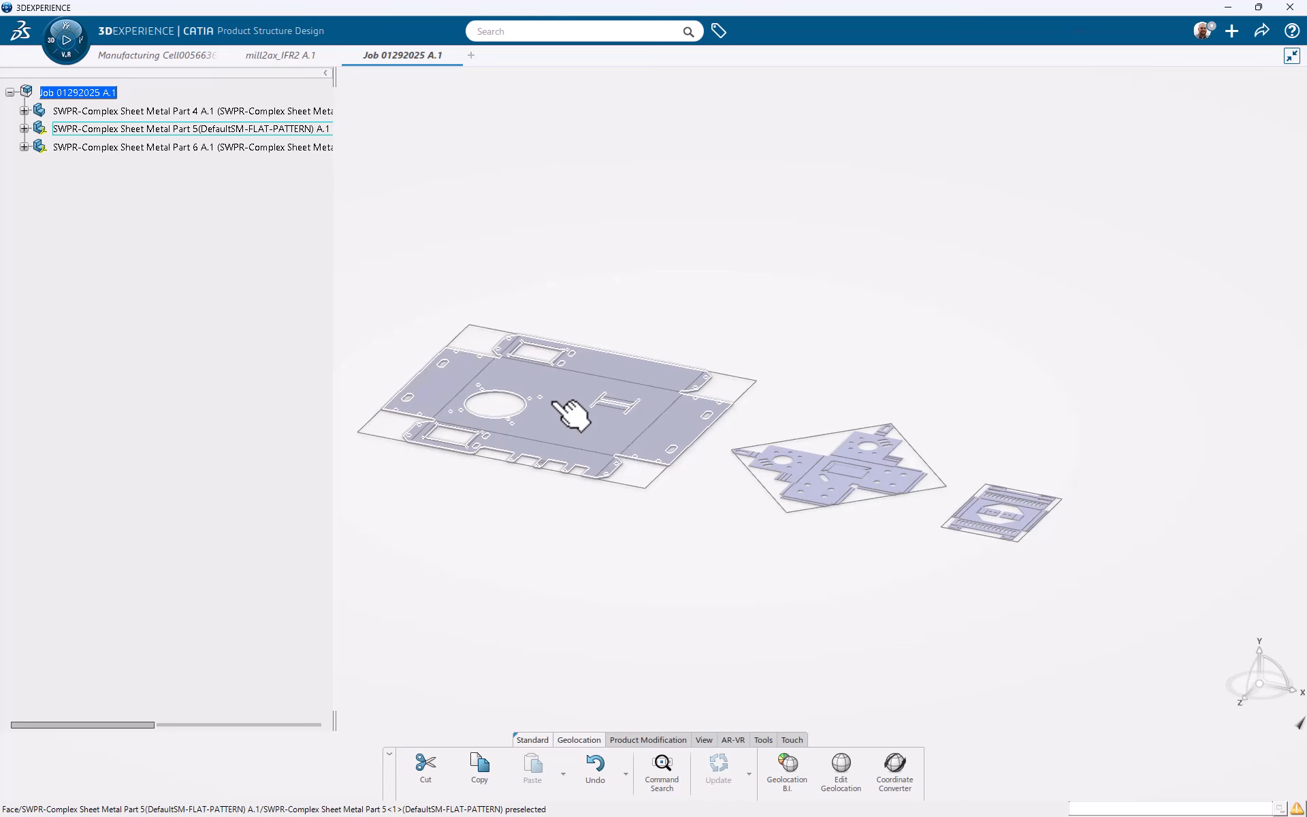
Bring Job 01292025 into Laser & Waterjet Cutting and select the NC assembly manufacturing product as the parts to nest.
{"action": "left_click", "coordinate": [68, 61]}
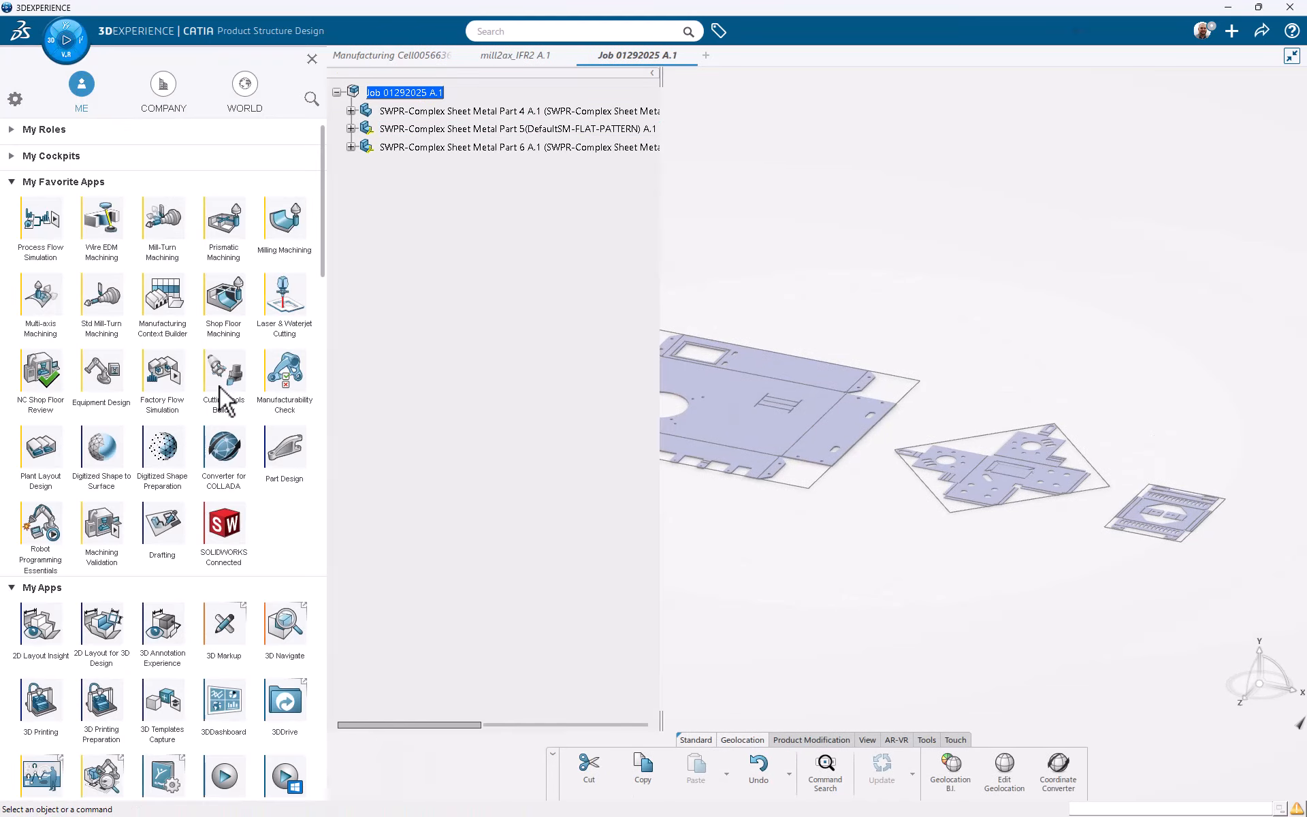
{"action": "left_click", "coordinate": [277, 314]}
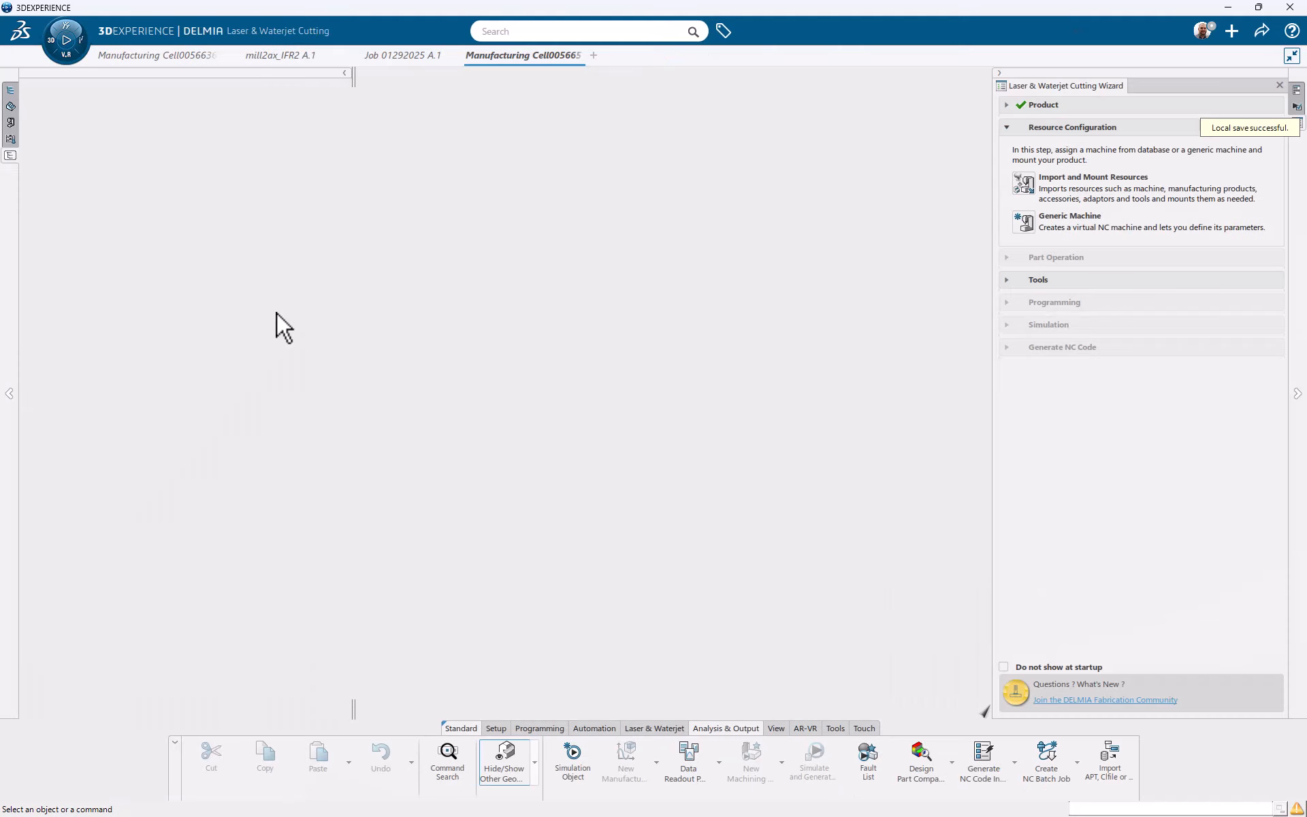
{"action": "left_click", "coordinate": [497, 730]}
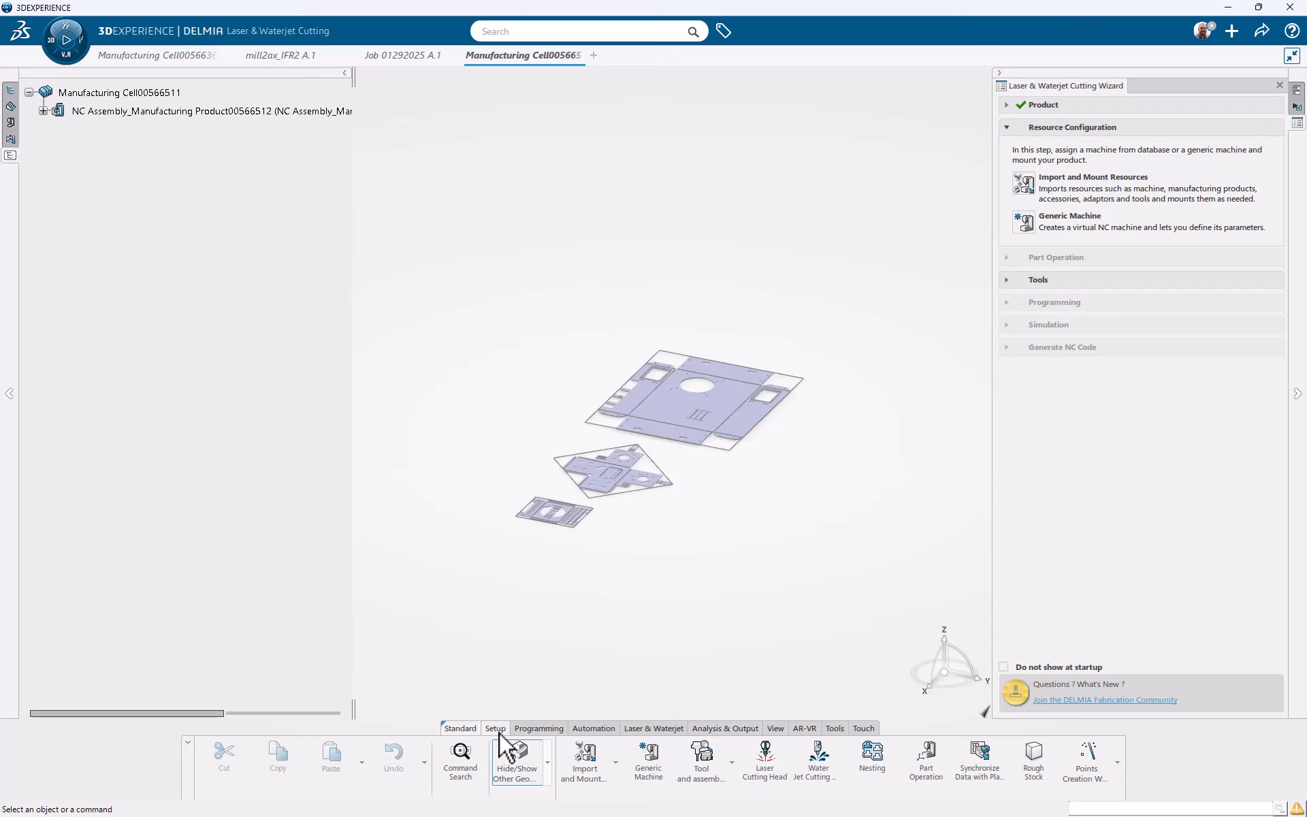
{"action": "left_click", "coordinate": [870, 771]}
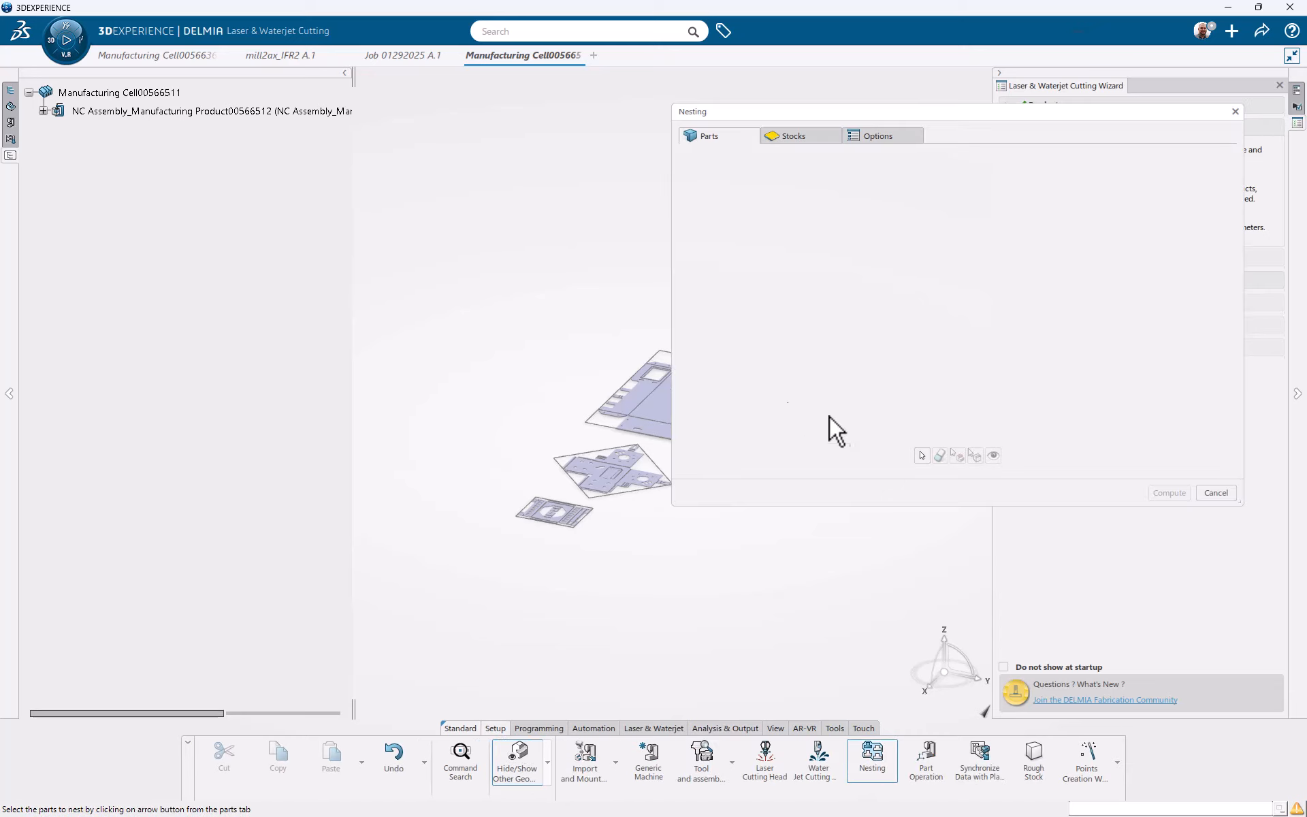
{"action": "left_click", "coordinate": [921, 456]}
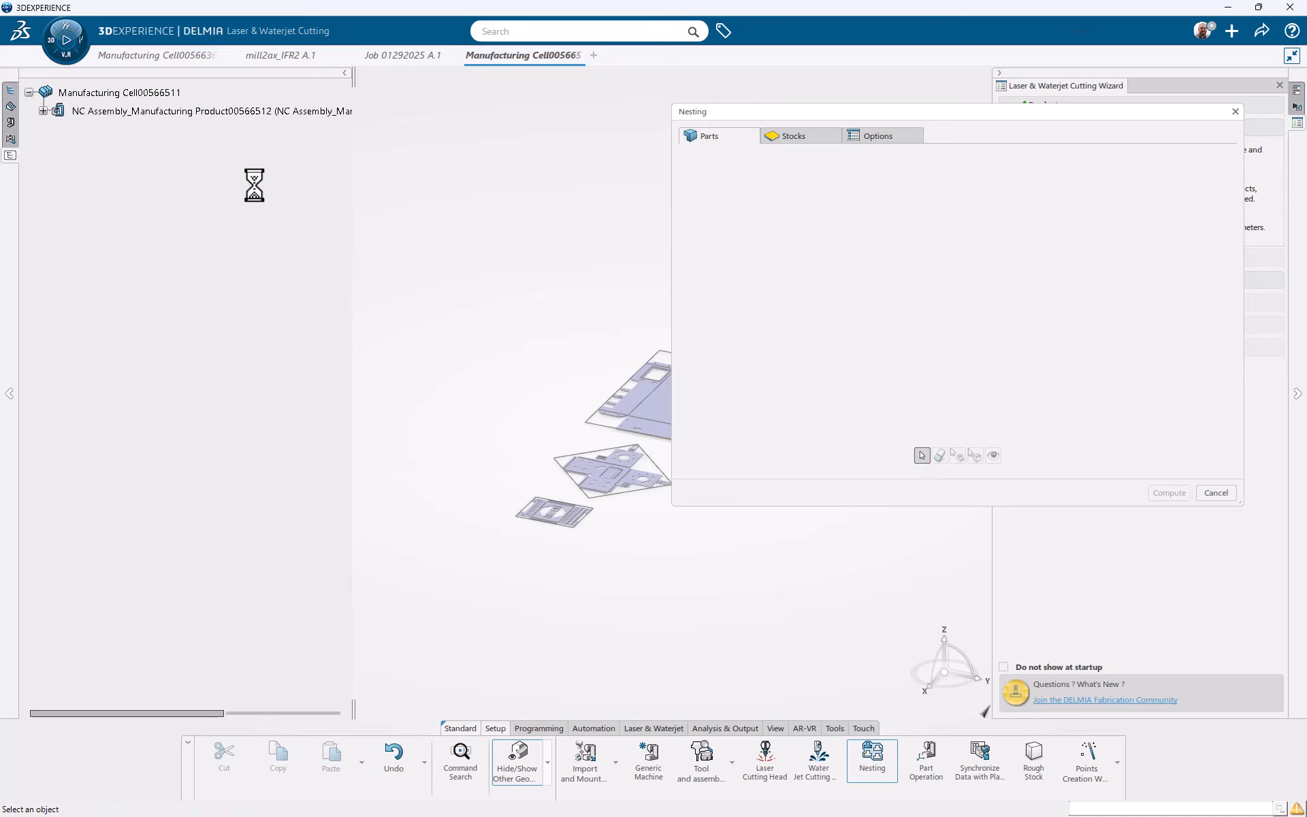
{"action": "left_click", "coordinate": [185, 111]}
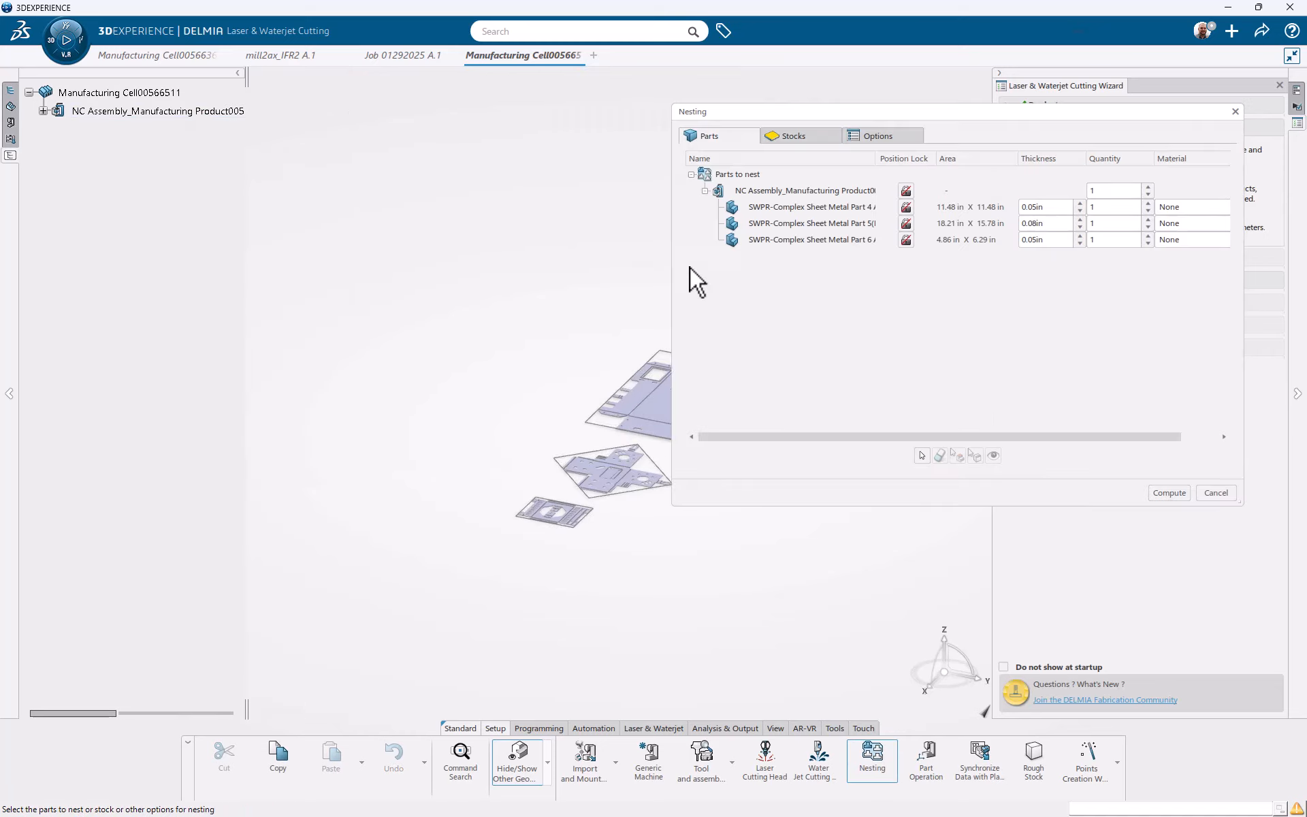
Try a nesting with an assembly quantity of 5, inspect its stock details and remove the results.
{"action": "left_click", "coordinate": [1148, 186]}
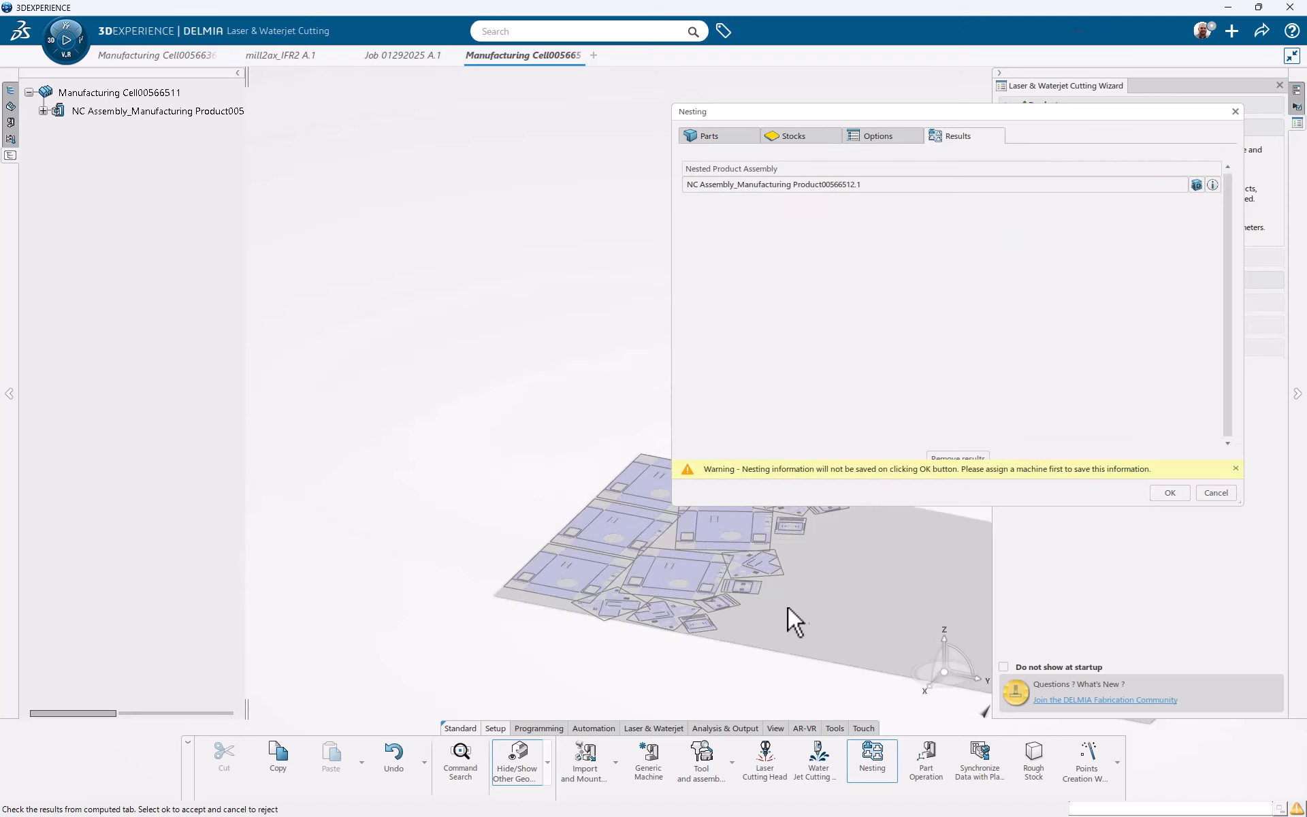
{"action": "left_click", "coordinate": [1212, 185]}
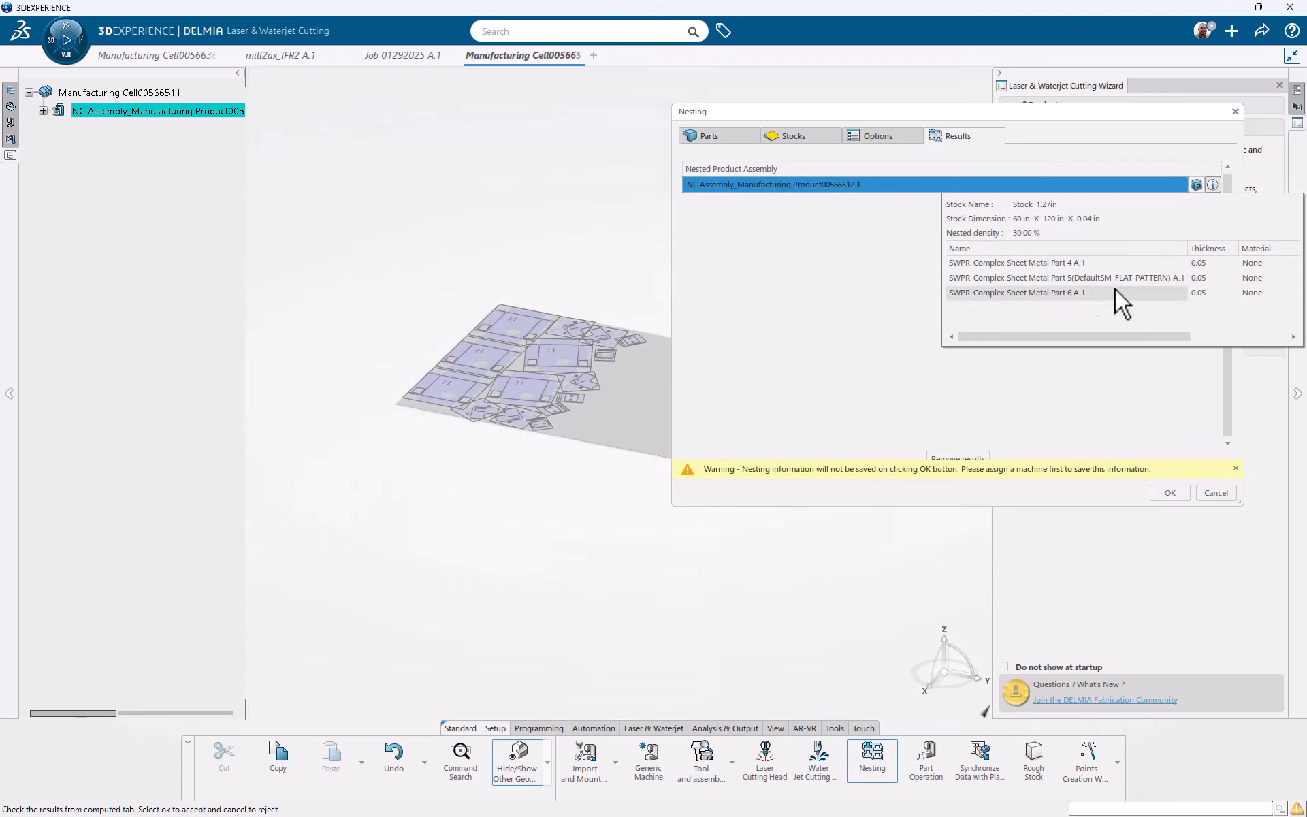
{"action": "left_click", "coordinate": [884, 240]}
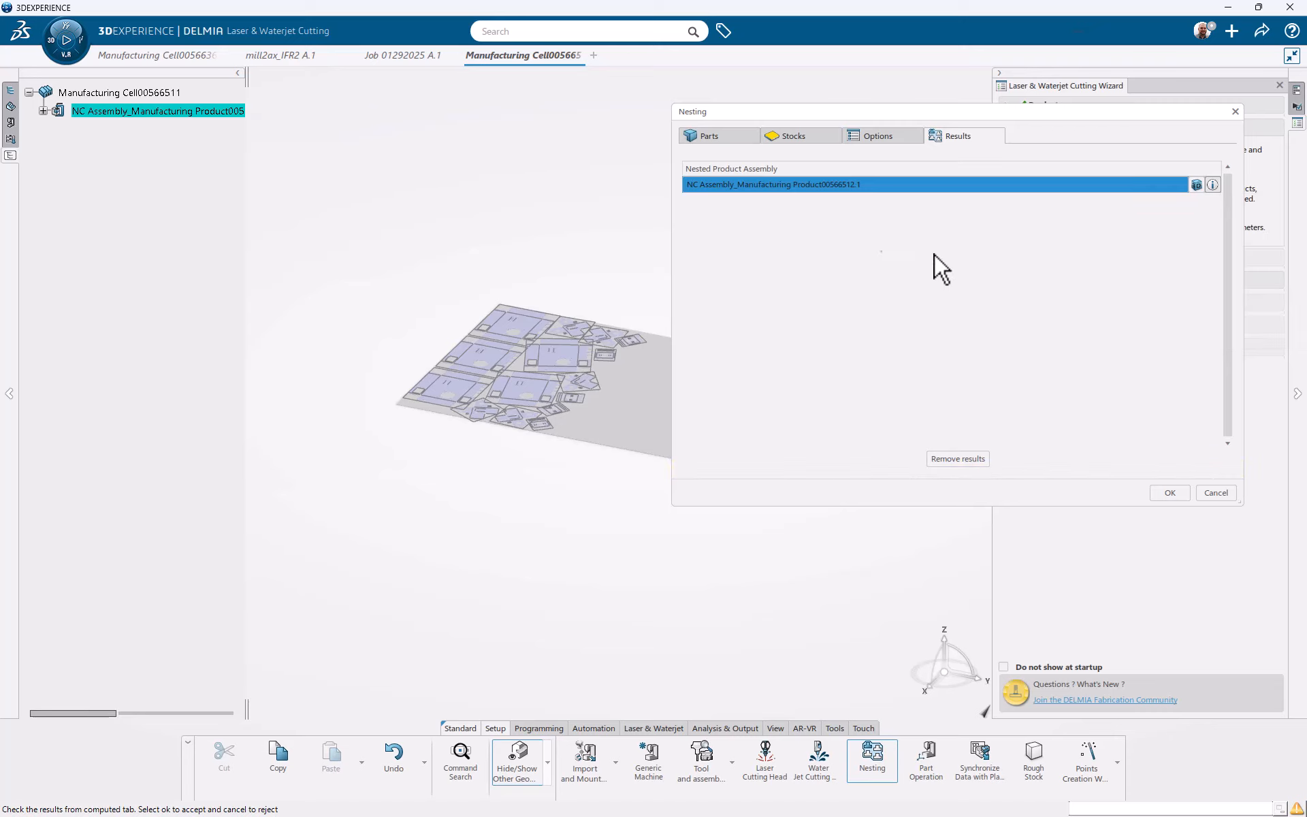
{"action": "left_click", "coordinate": [958, 459]}
Raise the nesting quantity of the whole assembly, compute the nesting, and accept it after checking the nested stock details.
{"action": "left_click", "coordinate": [714, 134]}
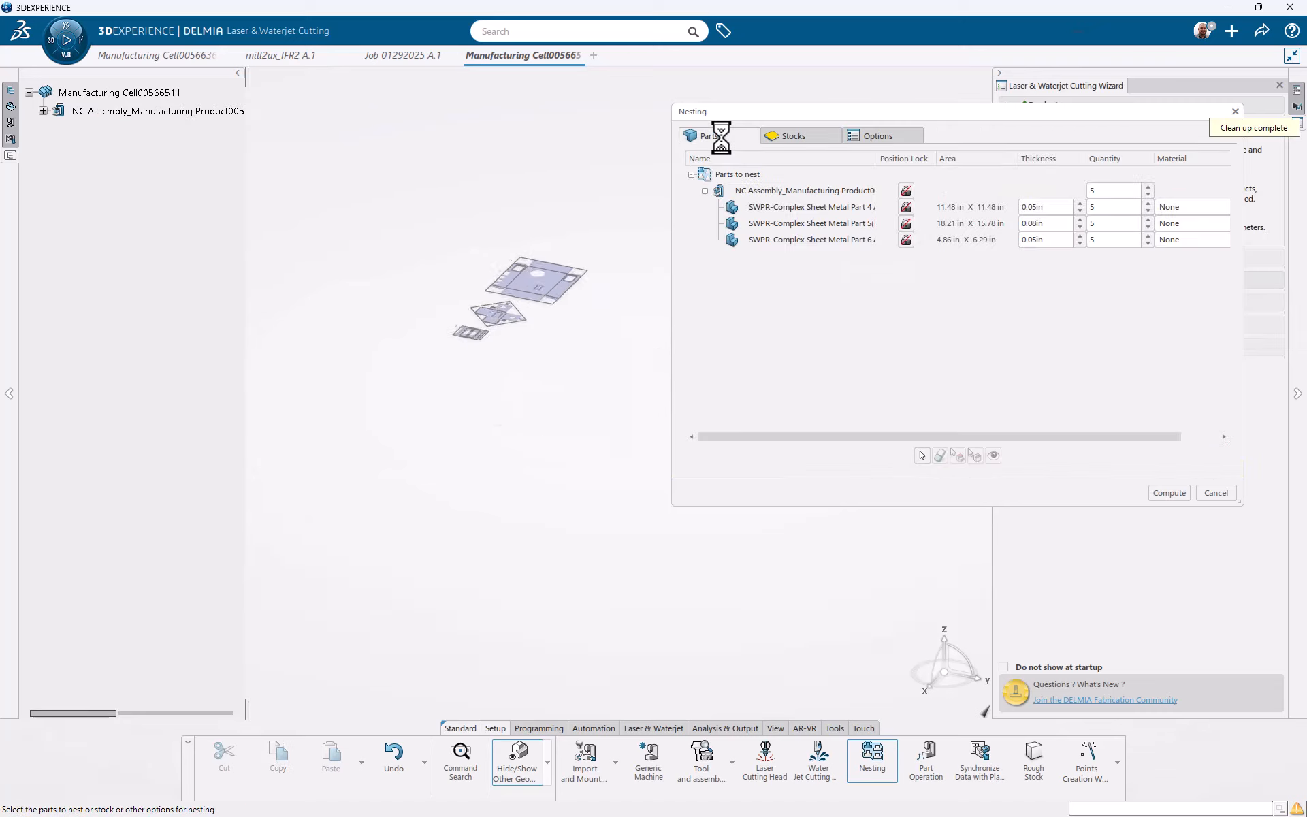
{"action": "left_click", "coordinate": [1148, 190]}
{"action": "left_click", "coordinate": [885, 136]}
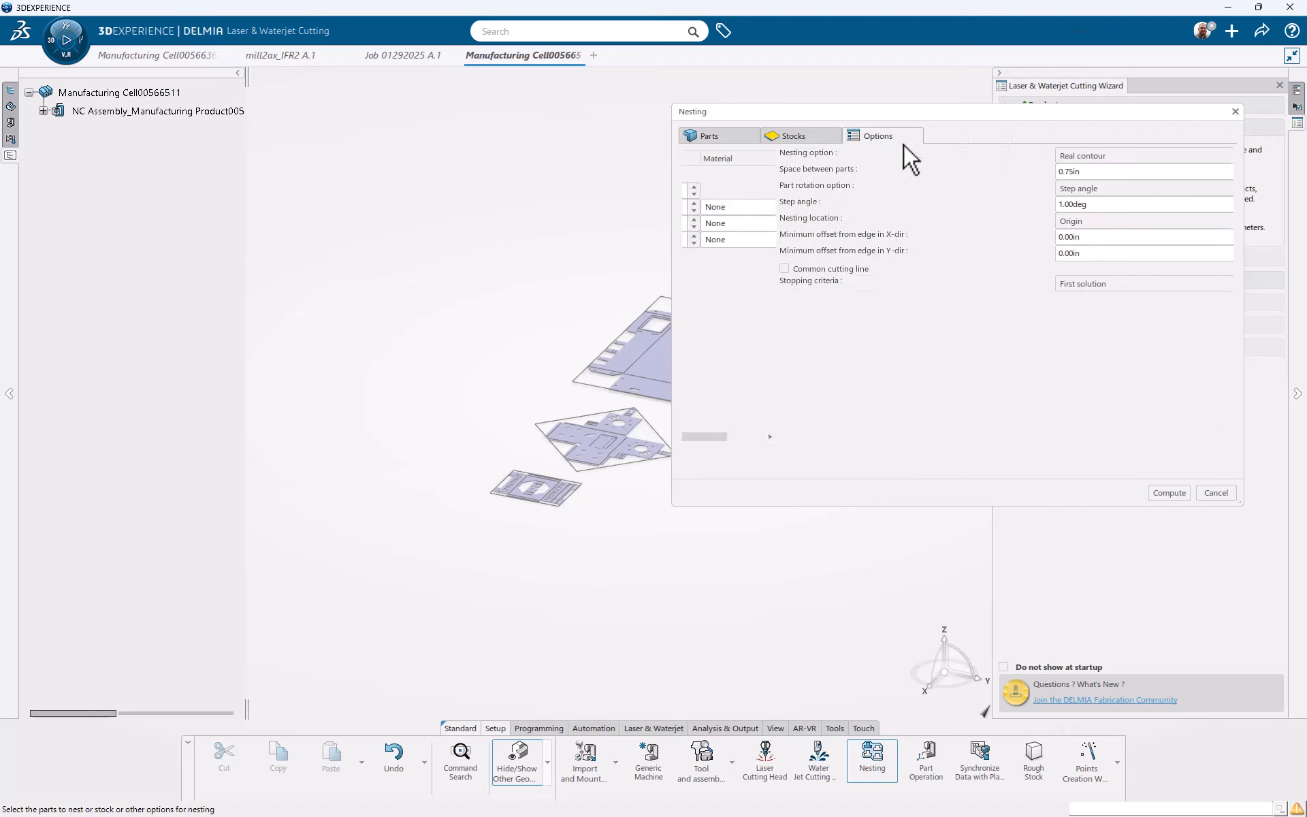
{"action": "left_click", "coordinate": [1169, 493]}
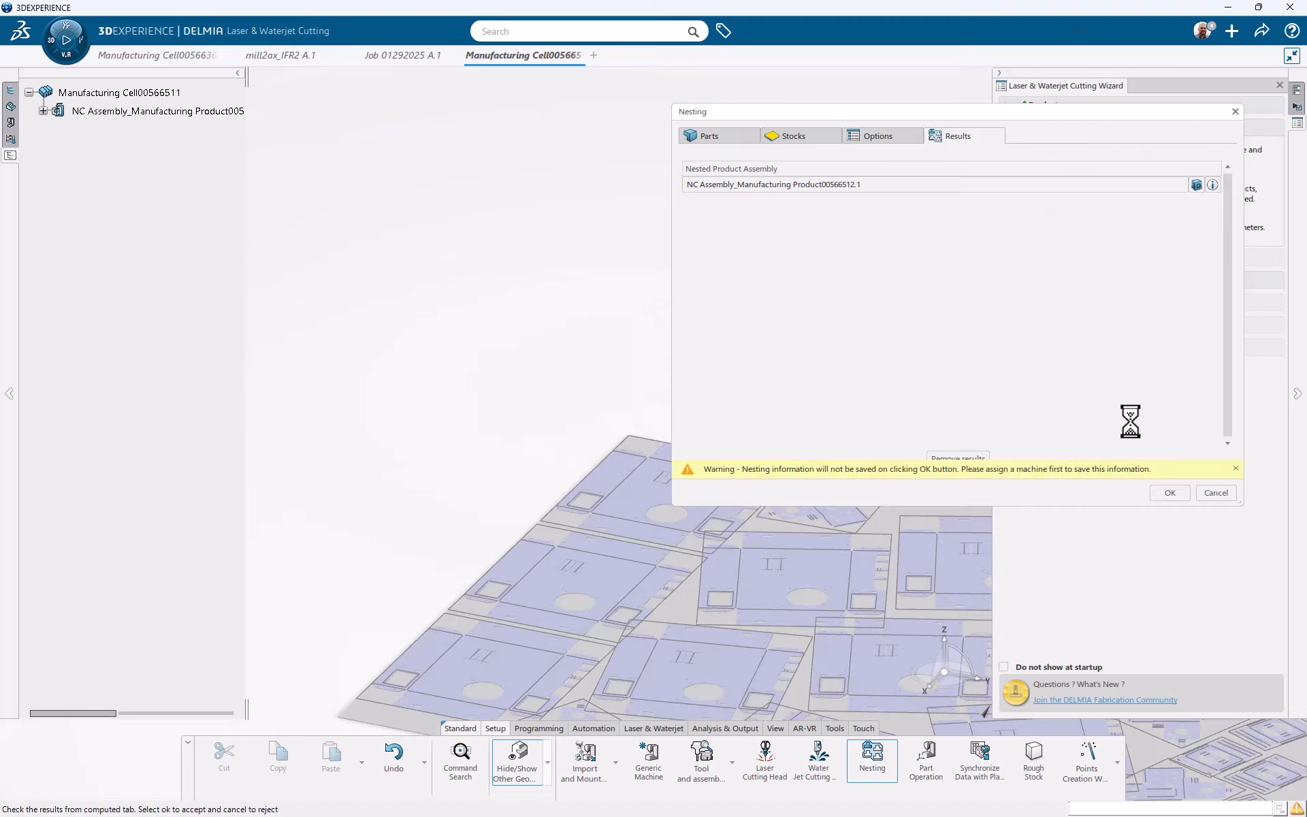
{"action": "left_click", "coordinate": [1213, 184]}
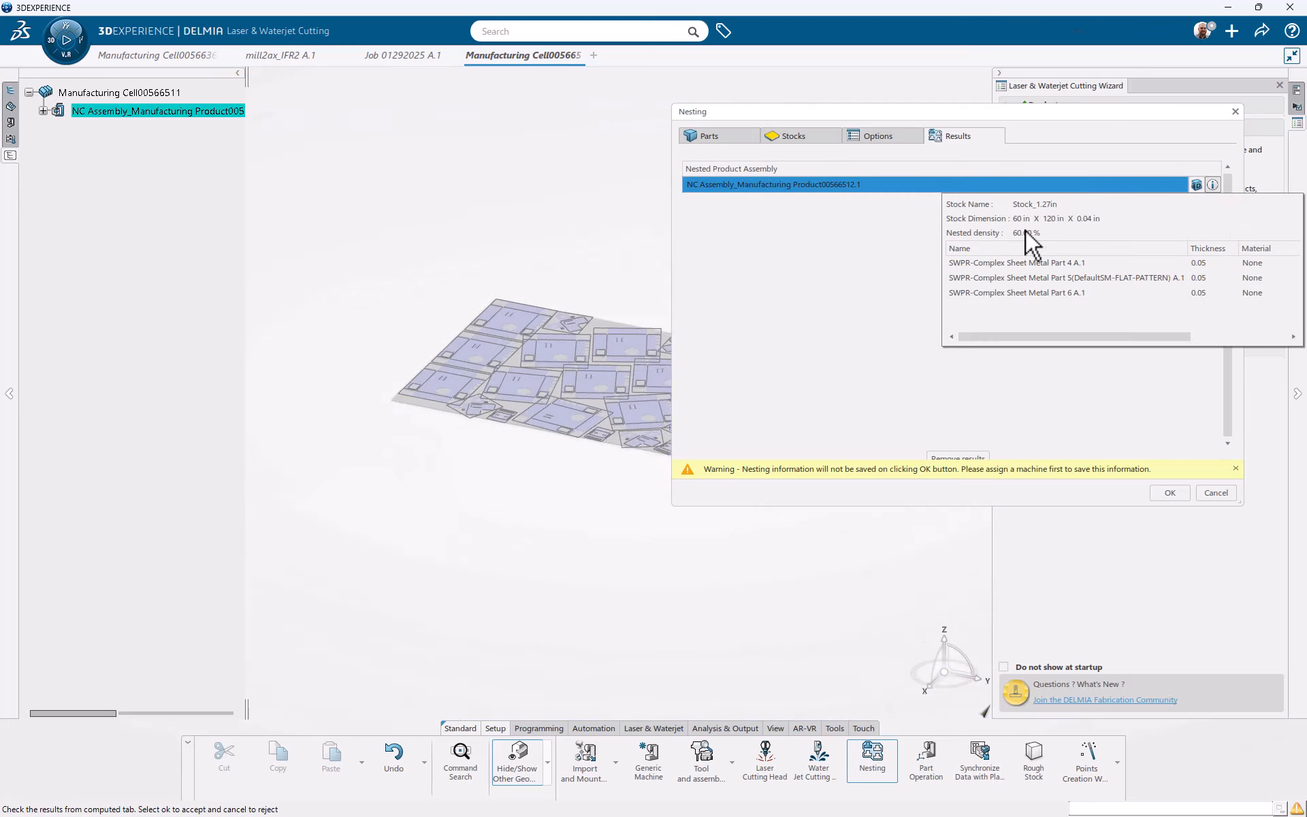
{"action": "left_click", "coordinate": [1166, 489]}
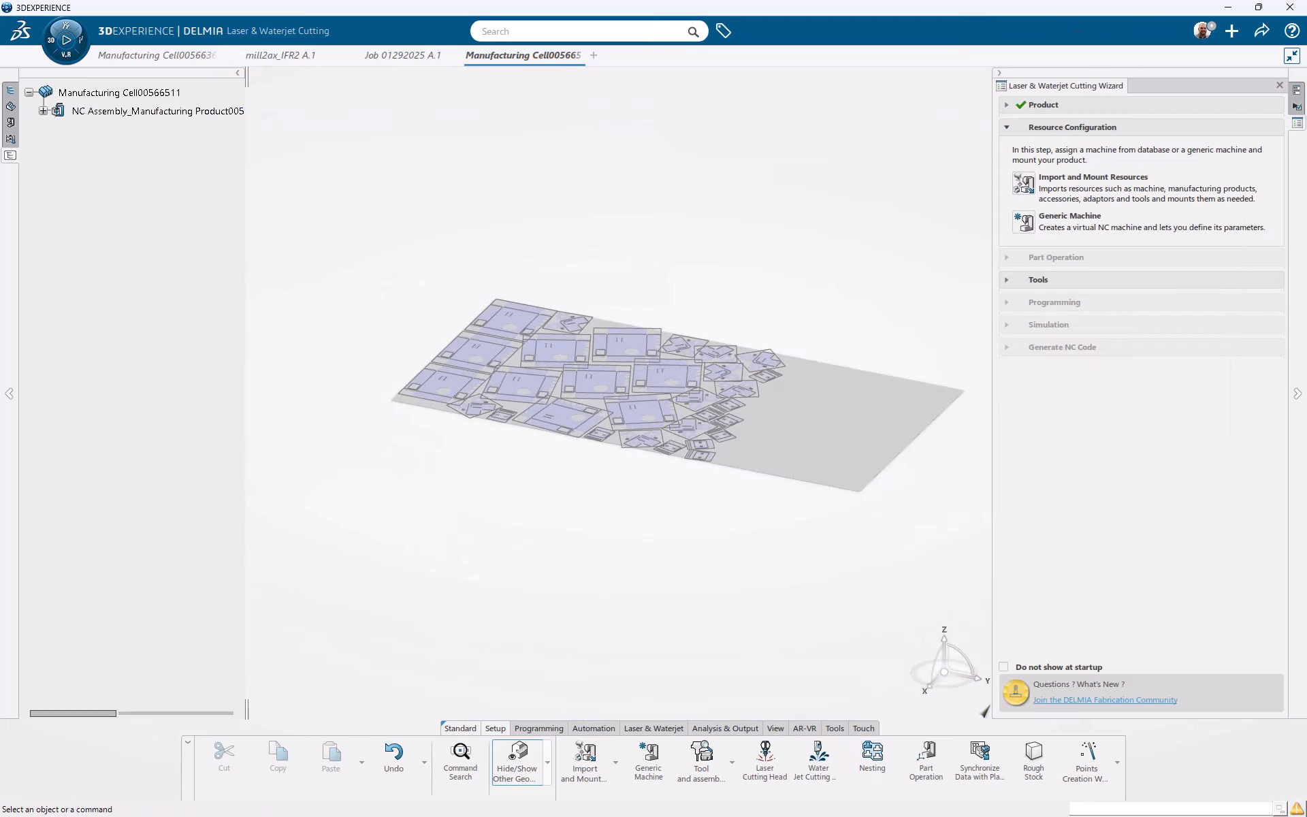
Create a generic machine named Trumpf with the comment "5x10 5k laser".
{"action": "left_click", "coordinate": [1025, 221]}
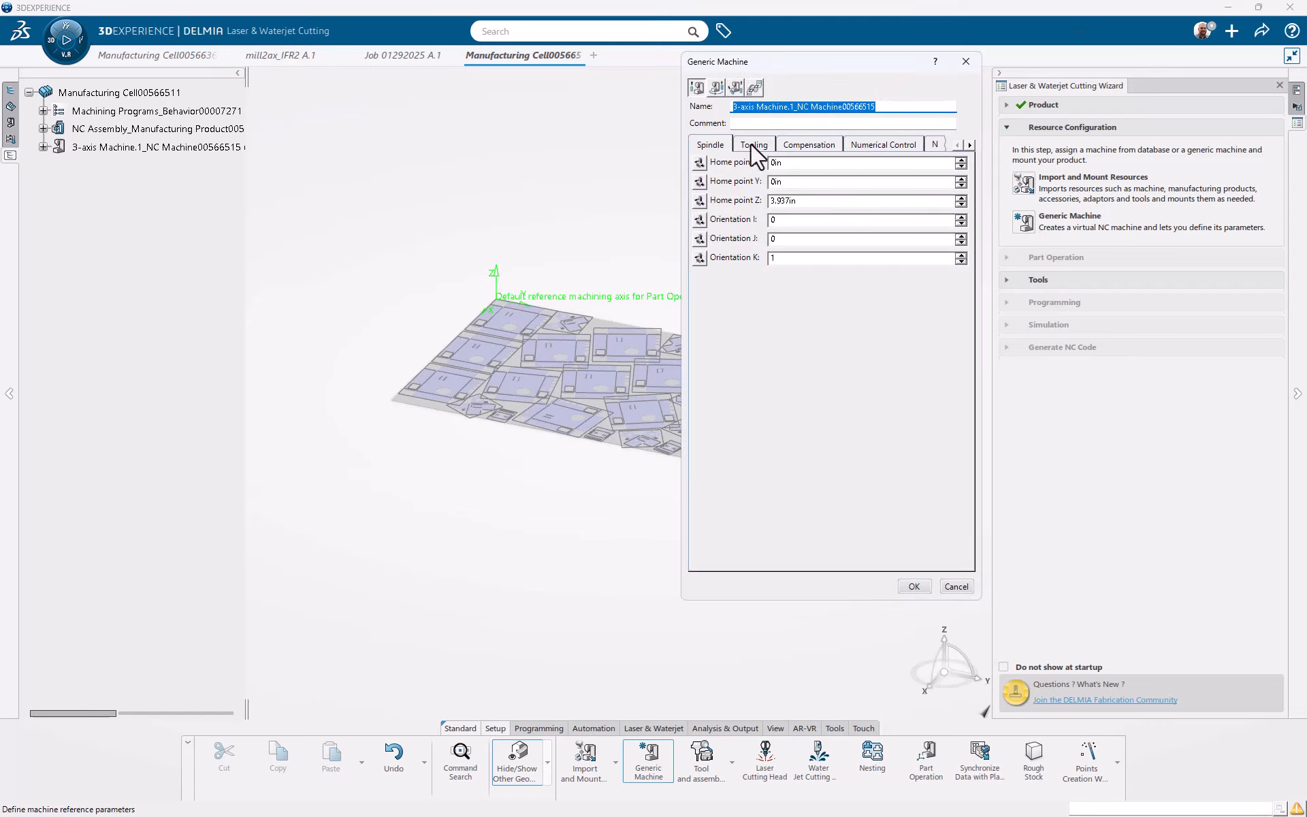
{"action": "left_click_drag", "start_coordinate": [884, 107], "coordinate": [696, 111]}
{"action": "type", "text": "Trumpf"}
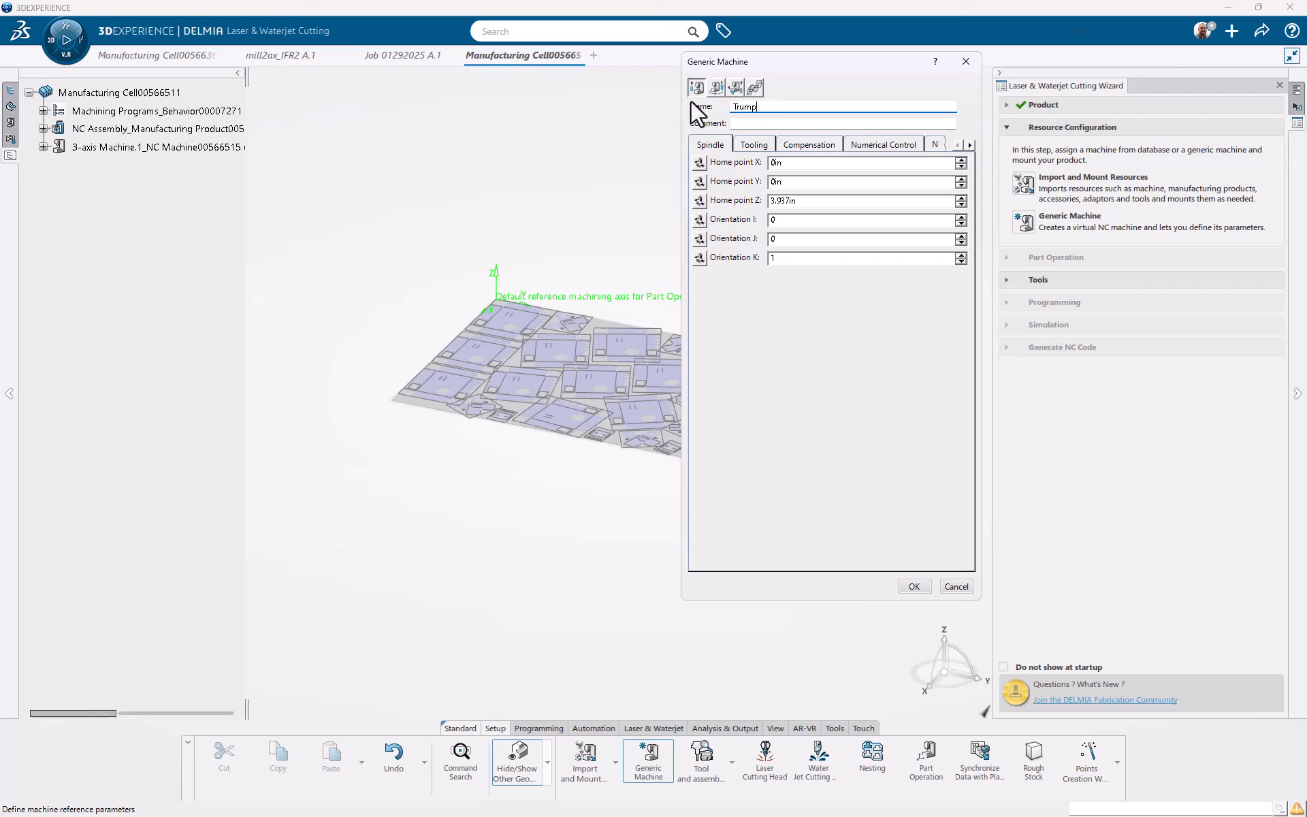
{"action": "left_click", "coordinate": [750, 124]}
{"action": "type", "text": "5"}
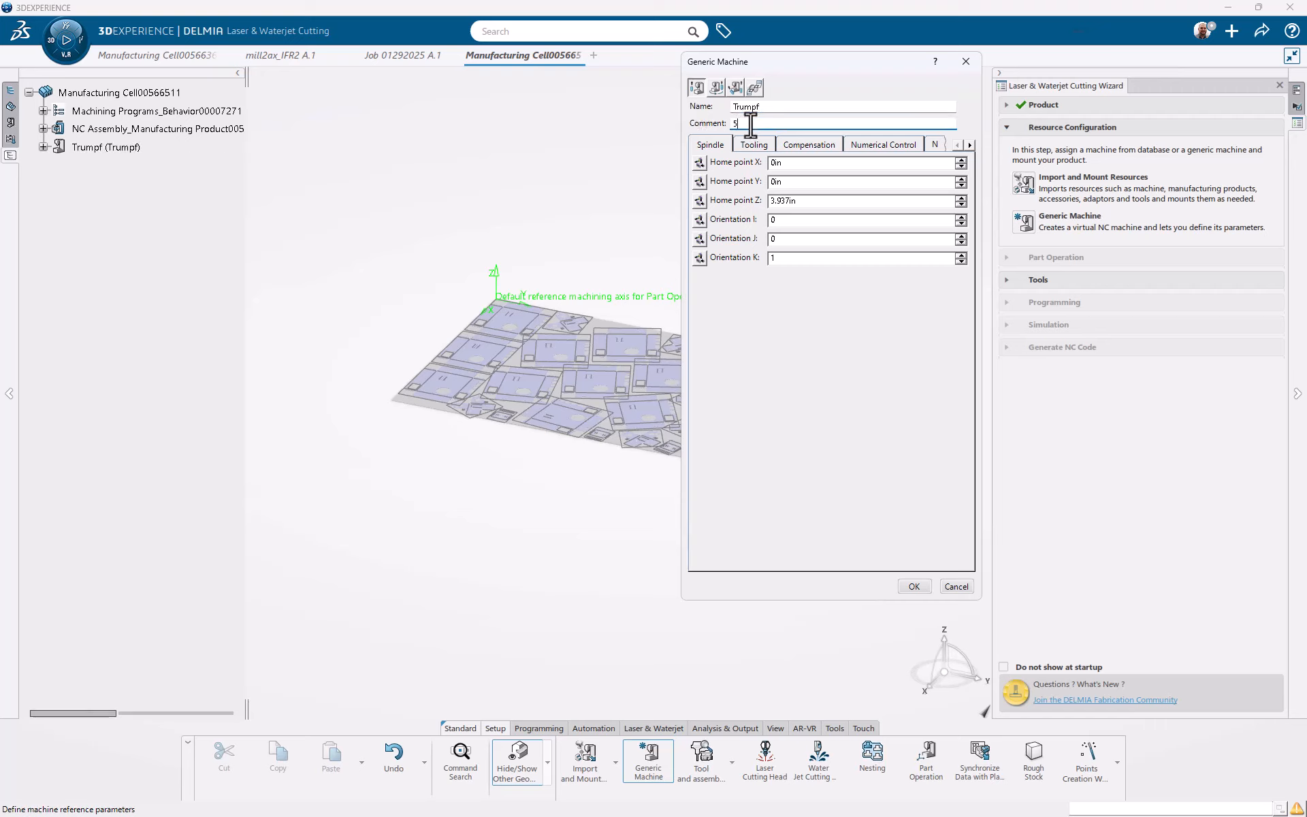
{"action": "type", "text": "x105k laser"}
In the Trumpf machine's numerical control settings, choose ICAM Foundation as post processor provider and ICAM_INCH.pptable as words table.
{"action": "left_click", "coordinate": [969, 145]}
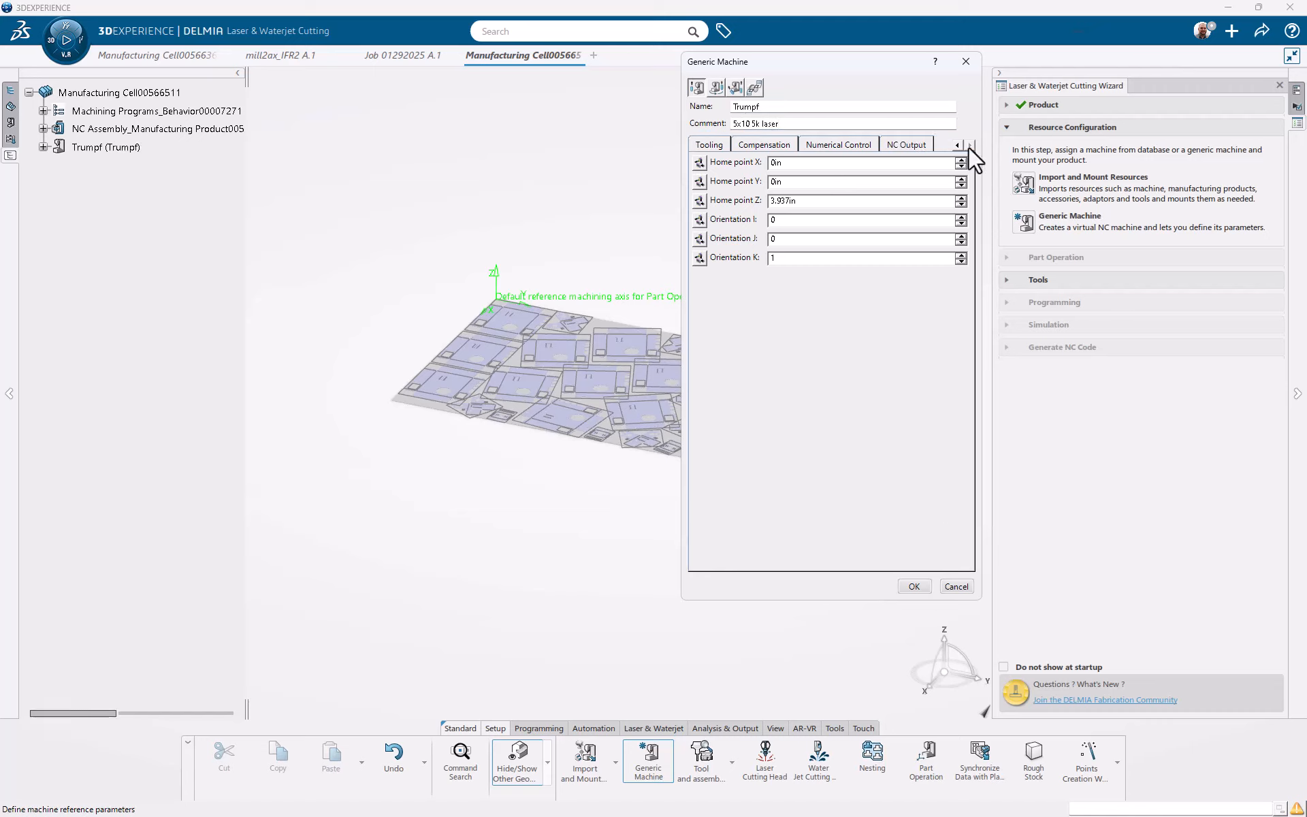
{"action": "left_click", "coordinate": [846, 148]}
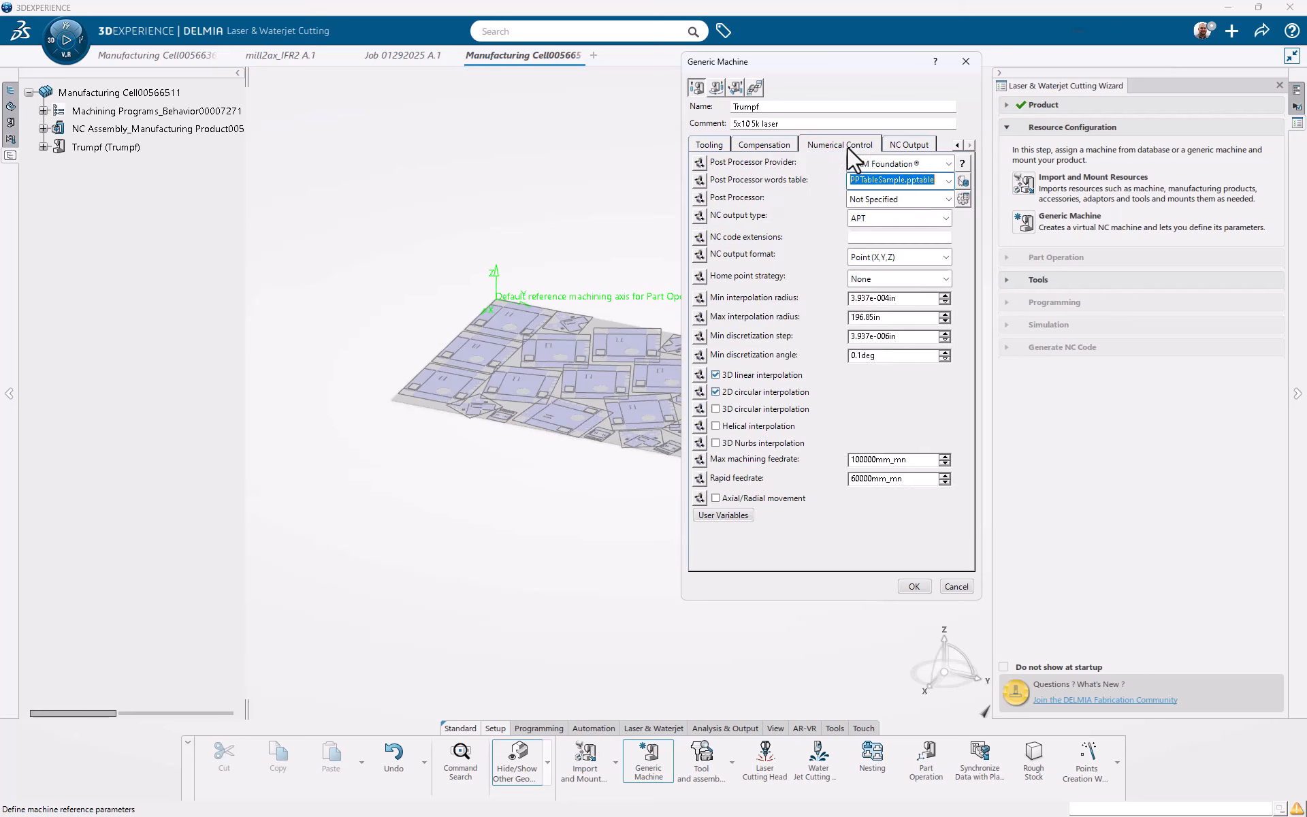
{"action": "left_click", "coordinate": [949, 163]}
{"action": "left_click", "coordinate": [920, 237]}
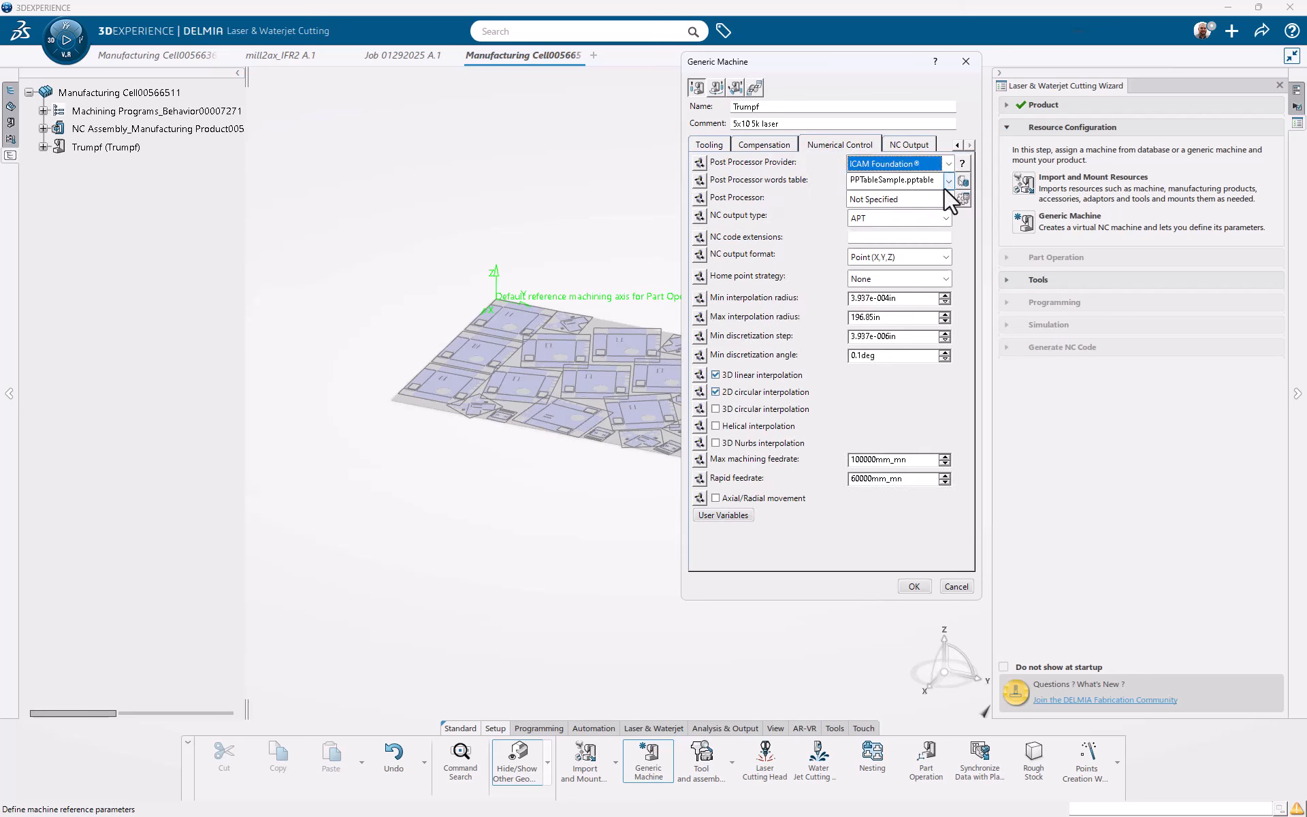
{"action": "left_click", "coordinate": [948, 181]}
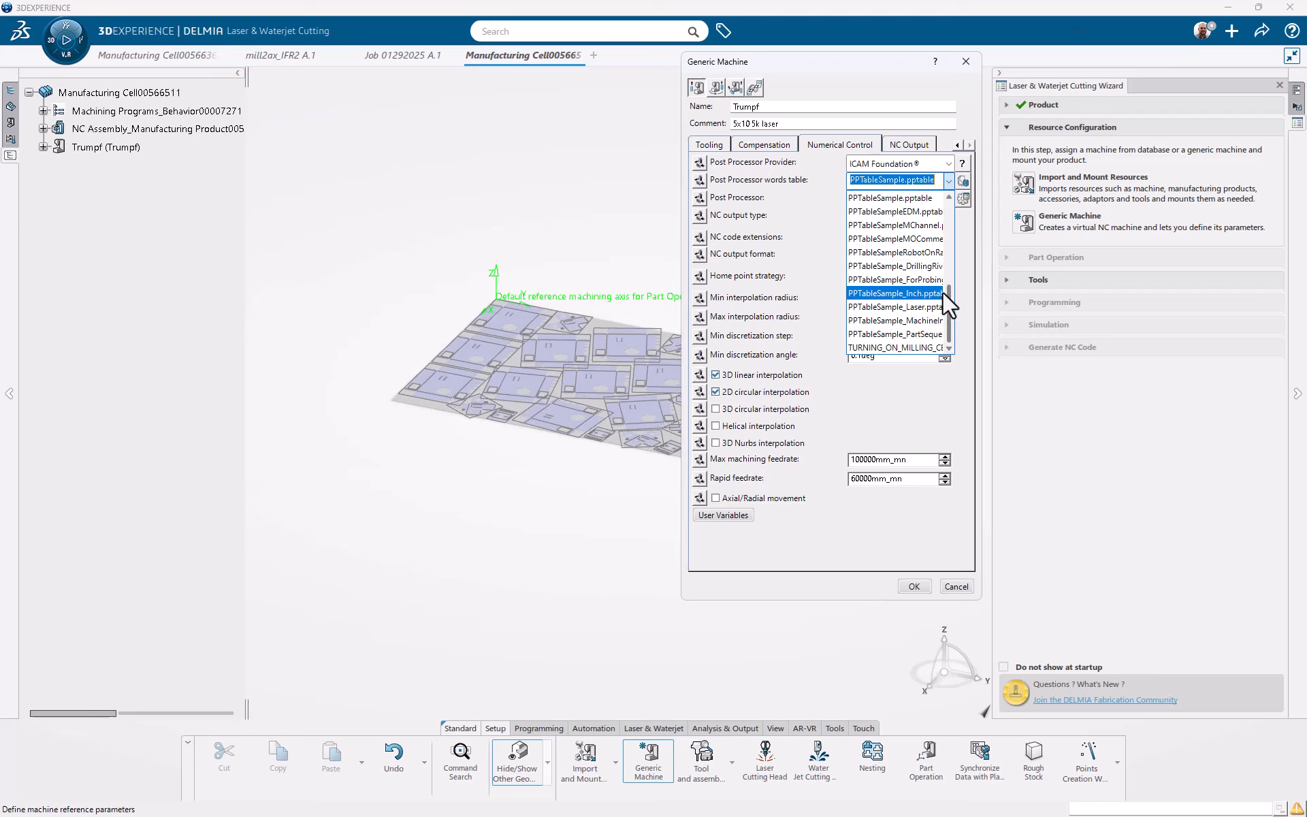
{"action": "left_click_drag", "start_coordinate": [949, 285], "coordinate": [948, 241]}
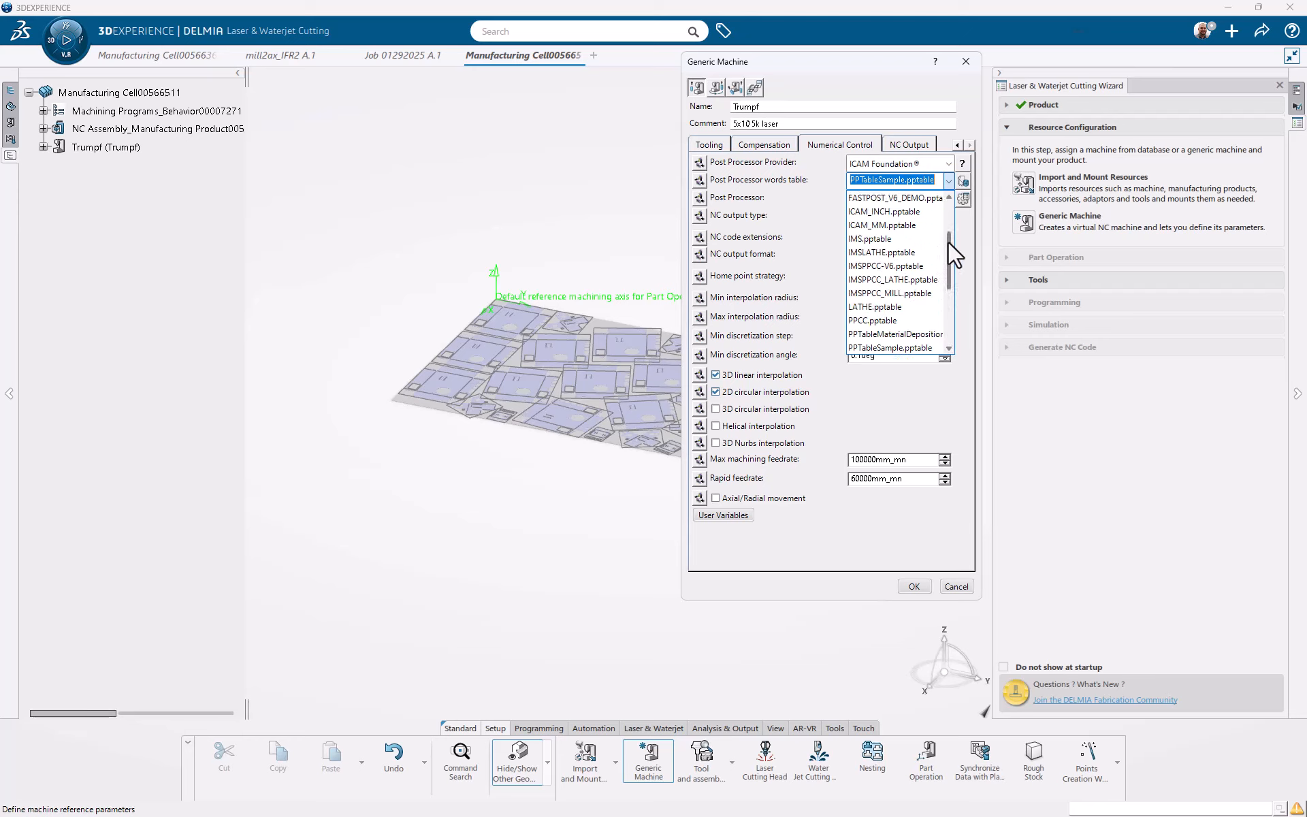
{"action": "left_click", "coordinate": [905, 215]}
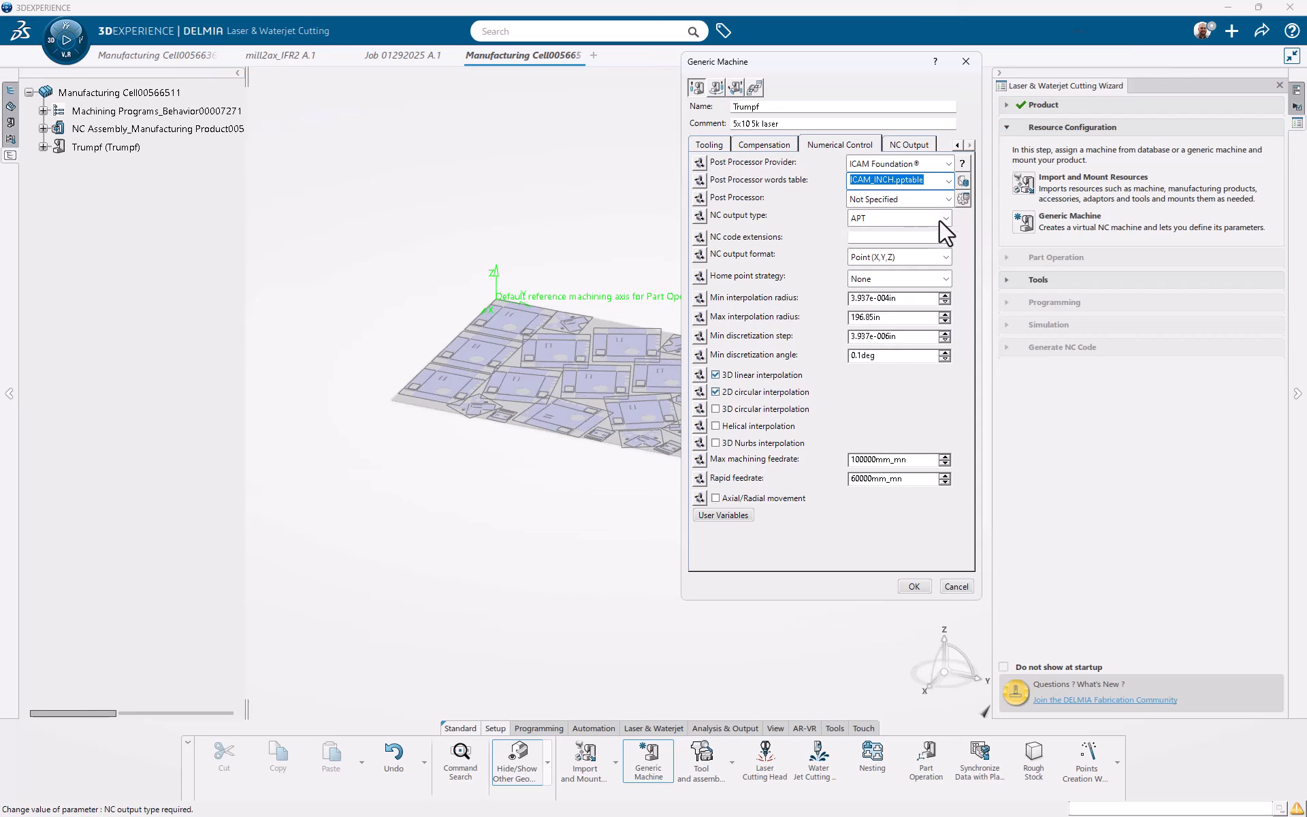
Set the NC output type to ISO, choose the machine's post processor, and accept the Trumpf machine.
{"action": "left_click", "coordinate": [945, 218]}
{"action": "left_click", "coordinate": [936, 276]}
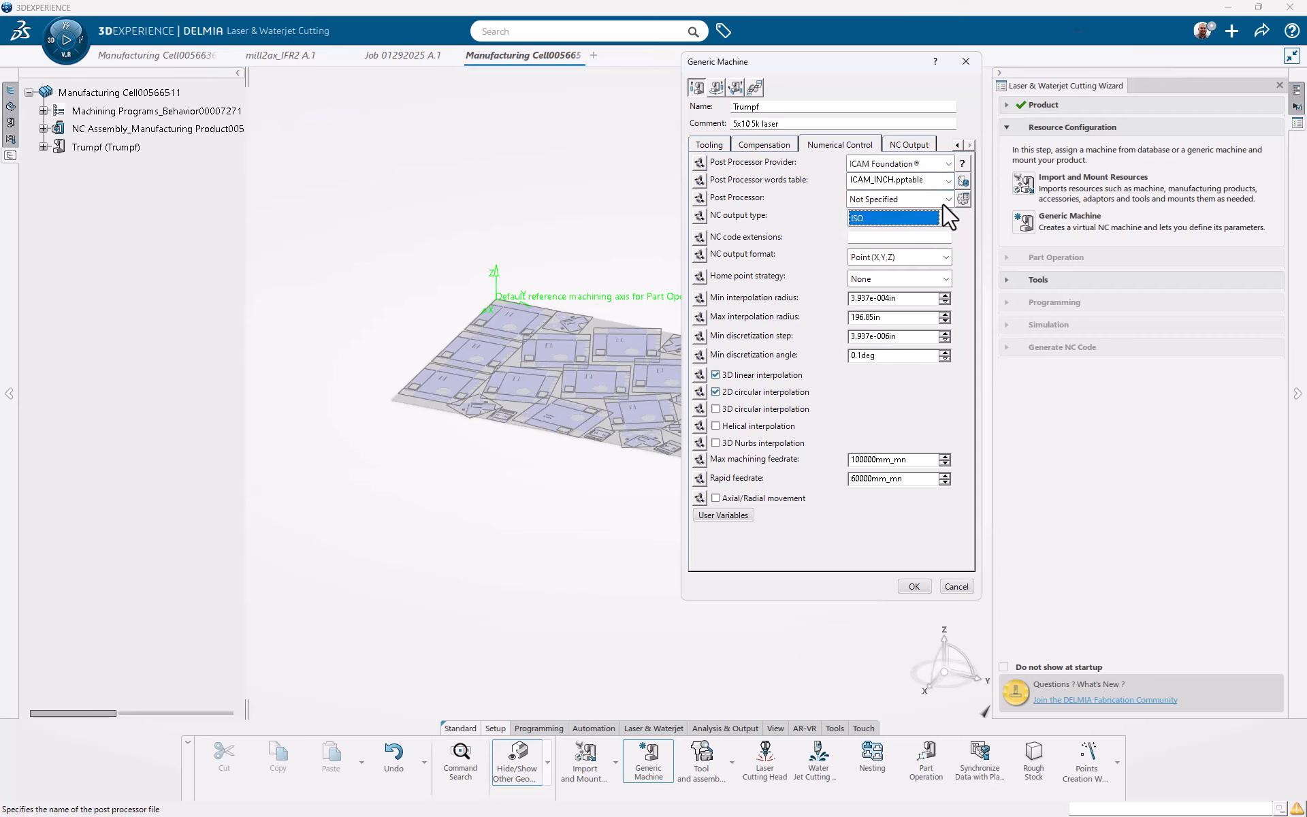
{"action": "left_click", "coordinate": [948, 199]}
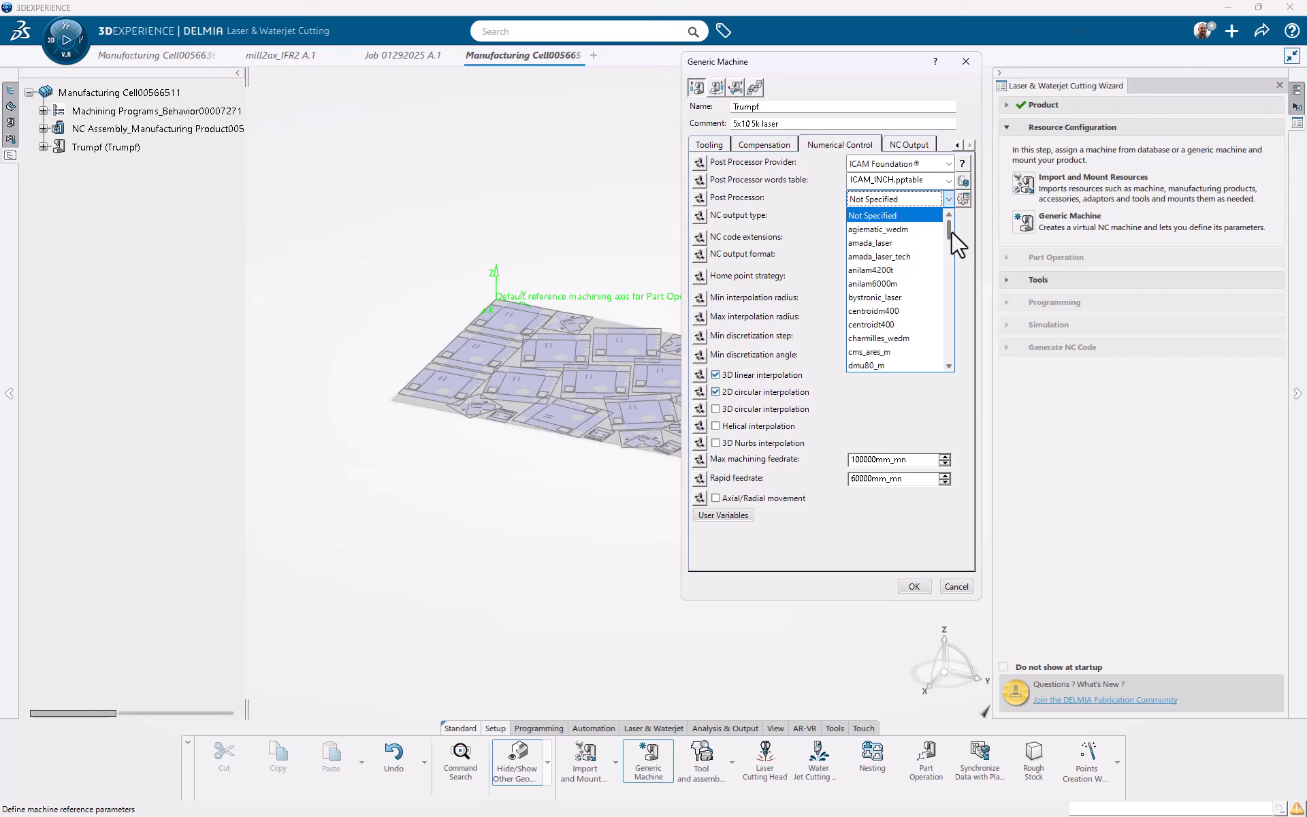
{"action": "left_click_drag", "start_coordinate": [949, 231], "coordinate": [958, 350]}
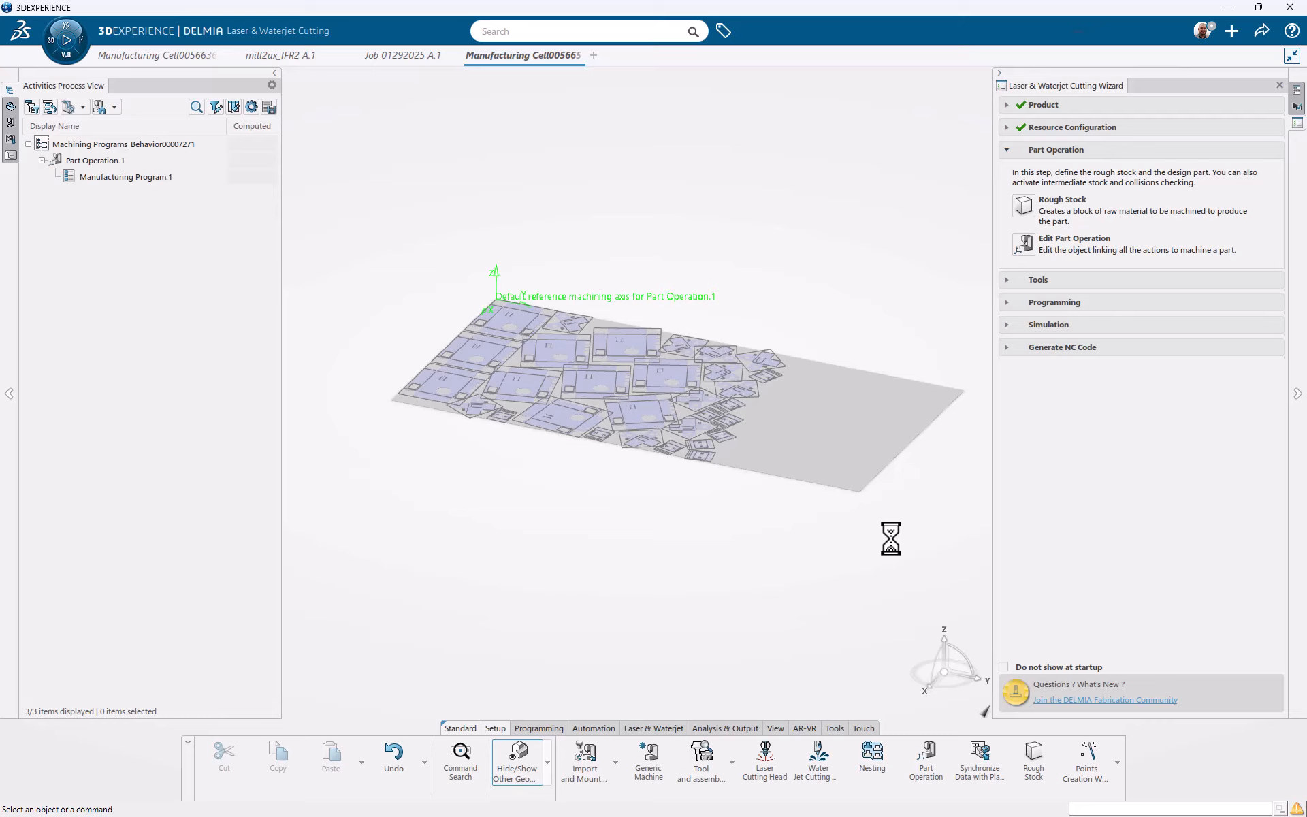
Edit Part Operation.1 and assign the nested sheet as its rough stock.
{"action": "left_click", "coordinate": [1023, 238]}
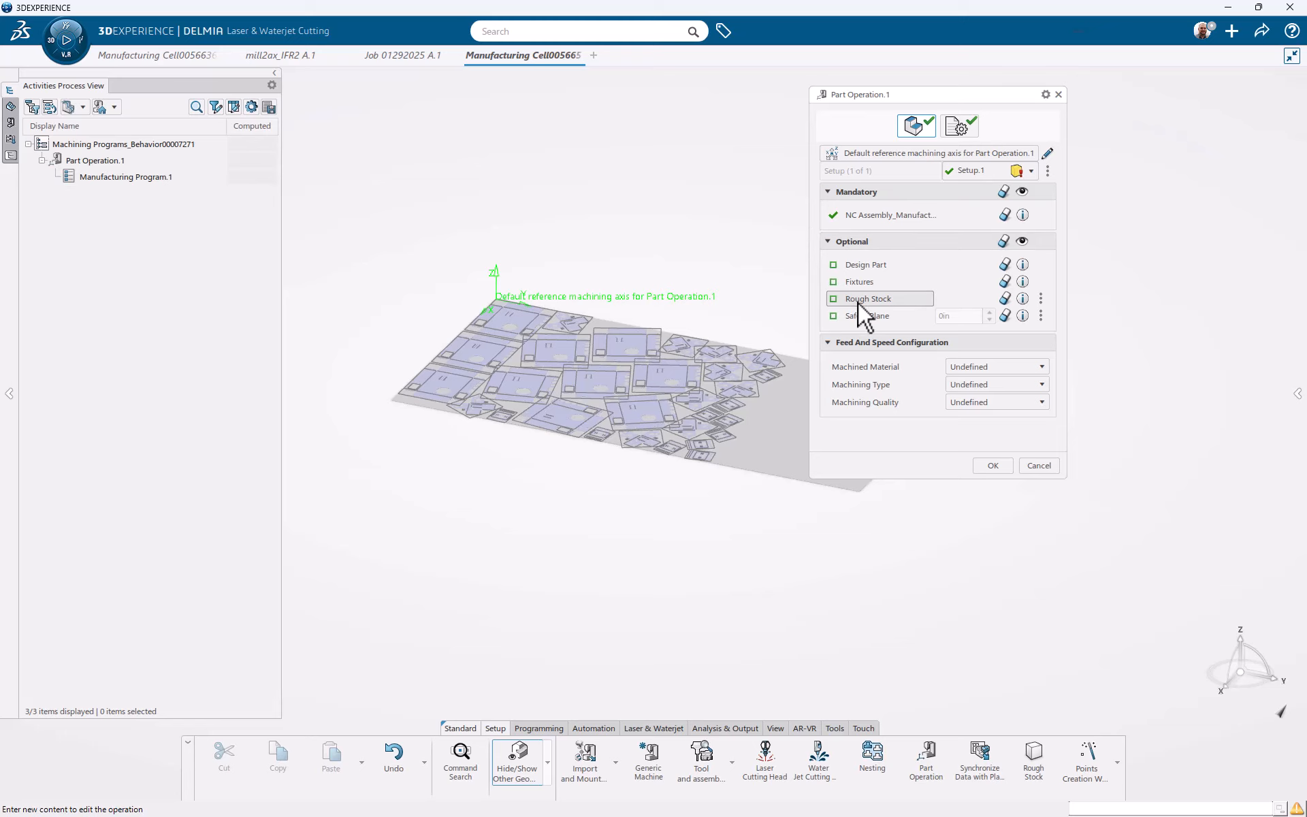
{"action": "left_click", "coordinate": [859, 302]}
{"action": "left_click", "coordinate": [802, 441]}
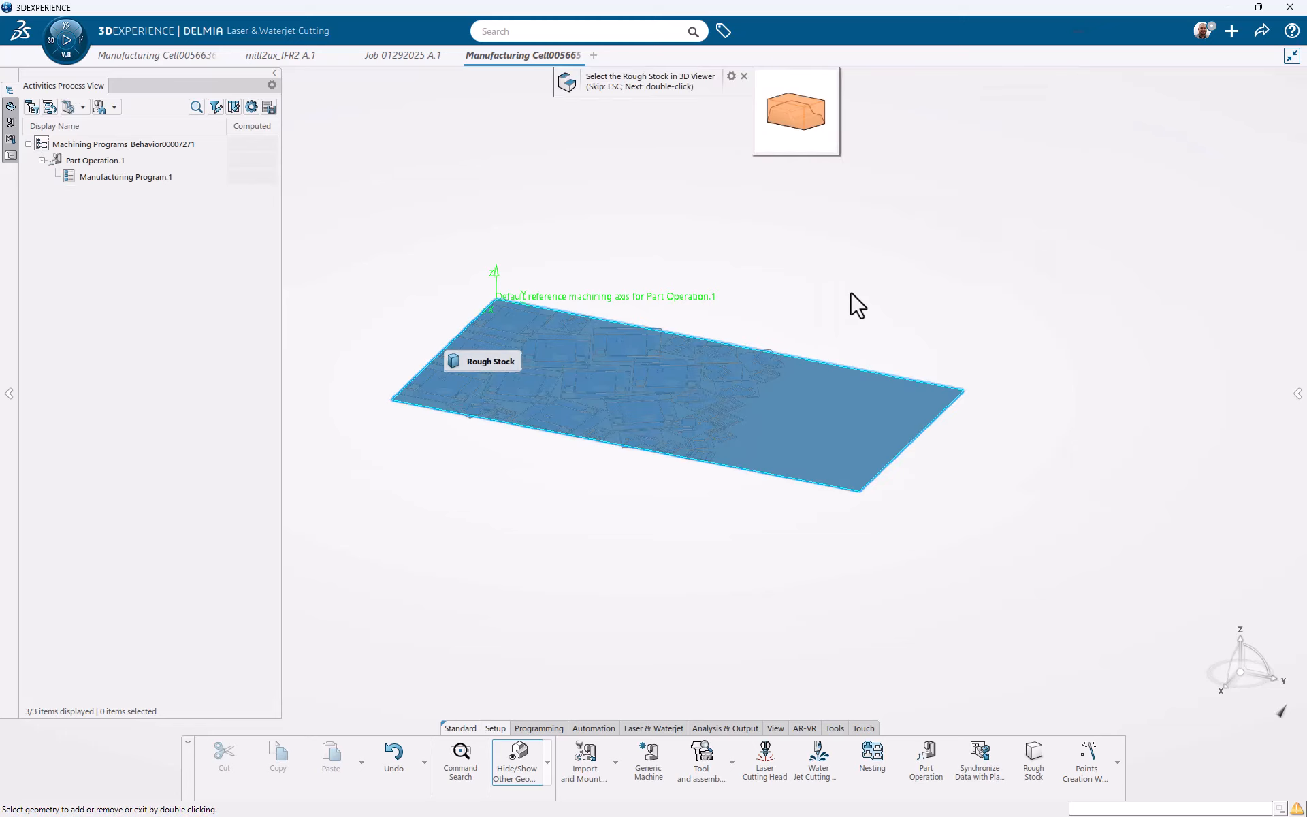
{"action": "double_click", "coordinate": [852, 294]}
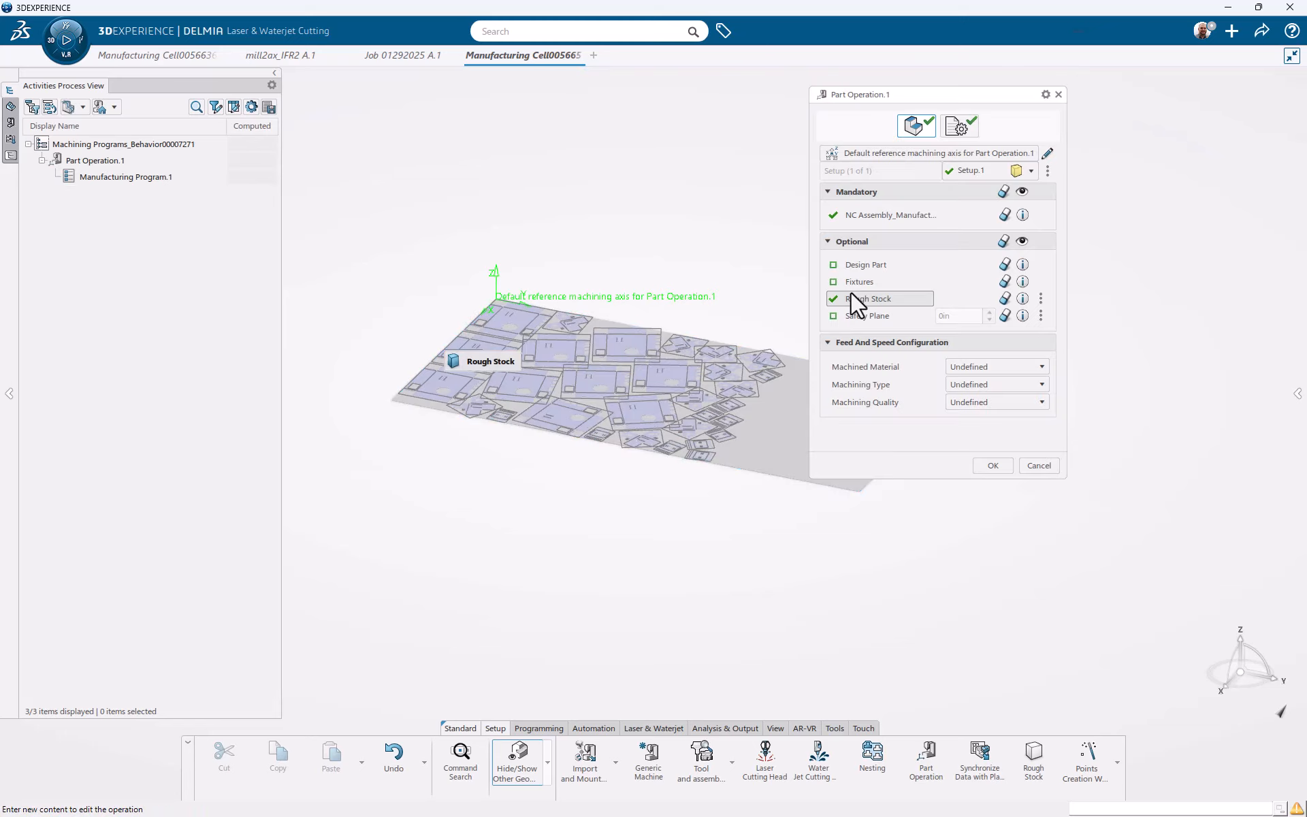
Hide the stock and assign all the nested flat parts as the design part of the part operation.
{"action": "left_click", "coordinate": [547, 763]}
{"action": "left_click", "coordinate": [558, 655]}
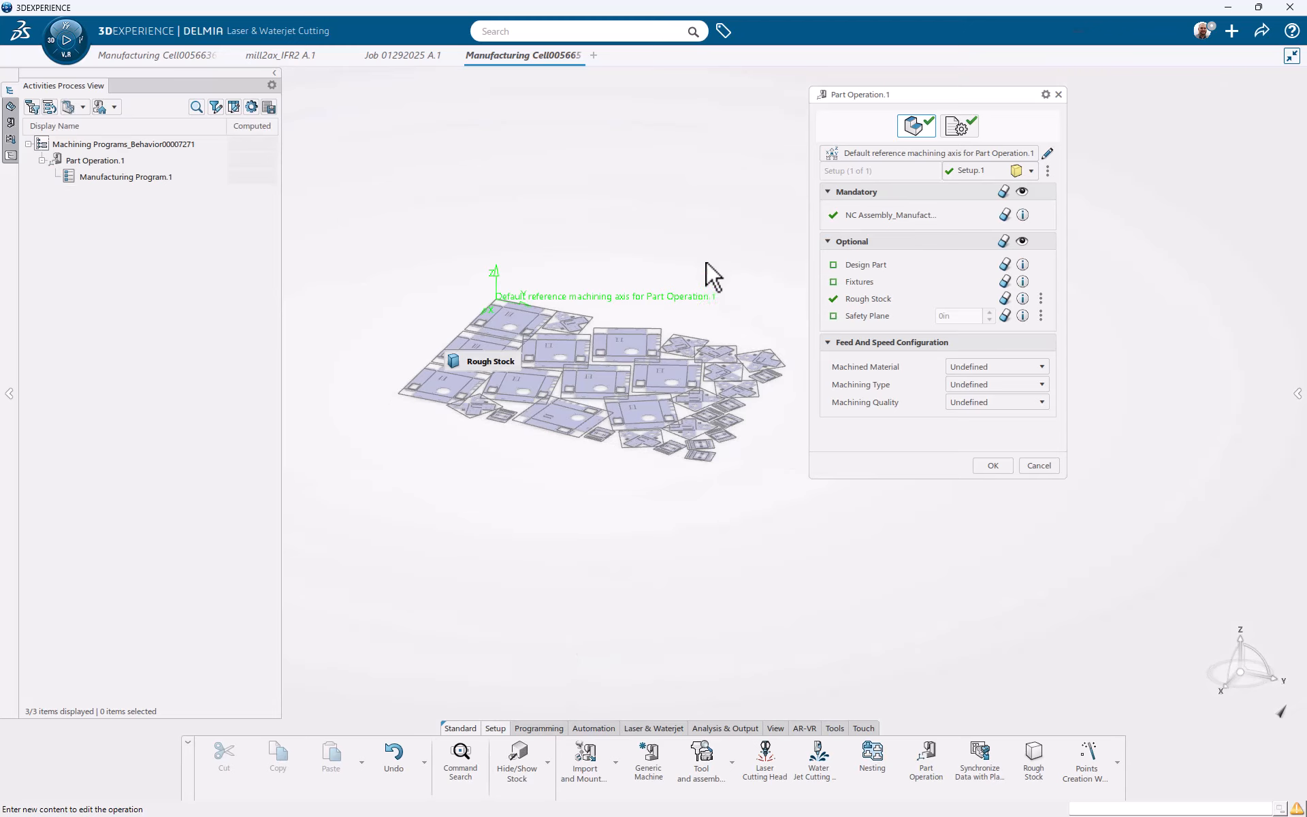
{"action": "left_click", "coordinate": [851, 266]}
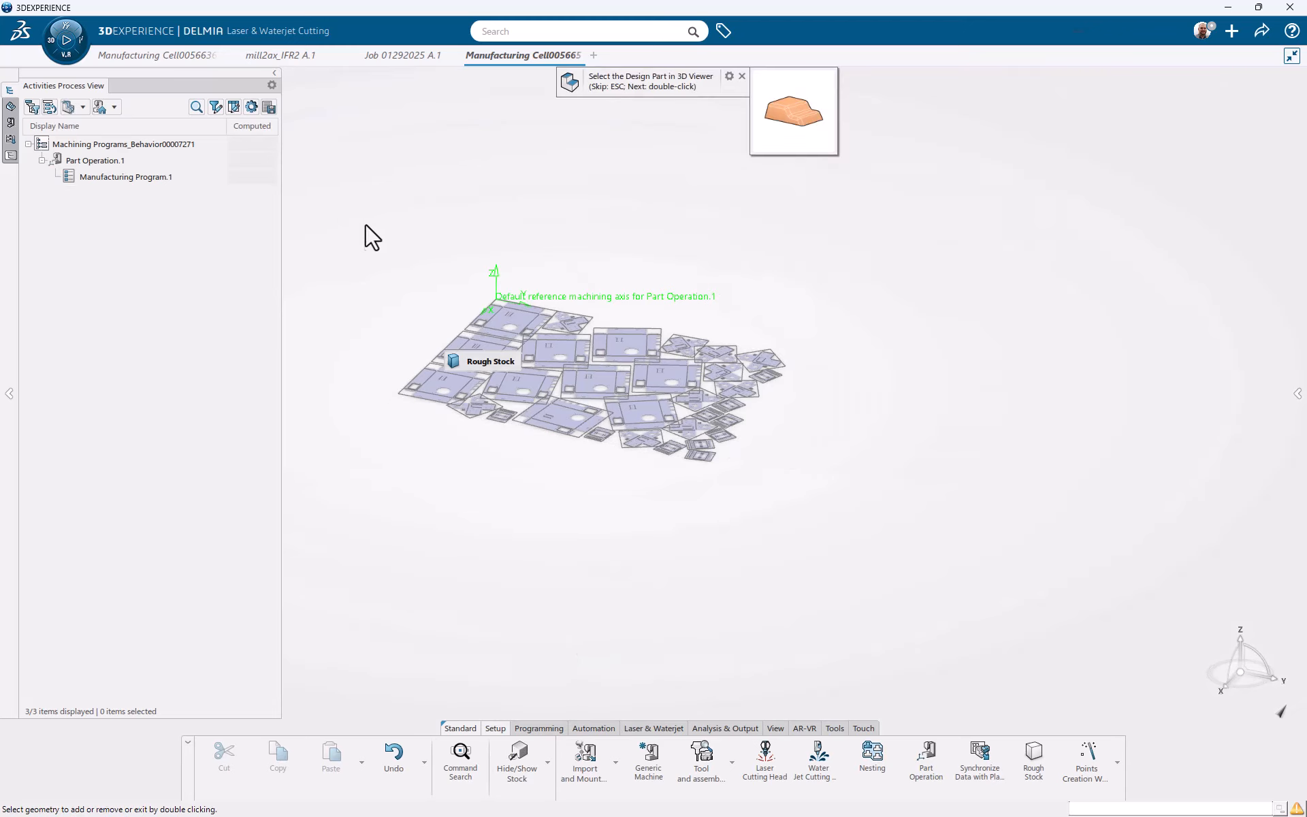
{"action": "left_click", "coordinate": [856, 476]}
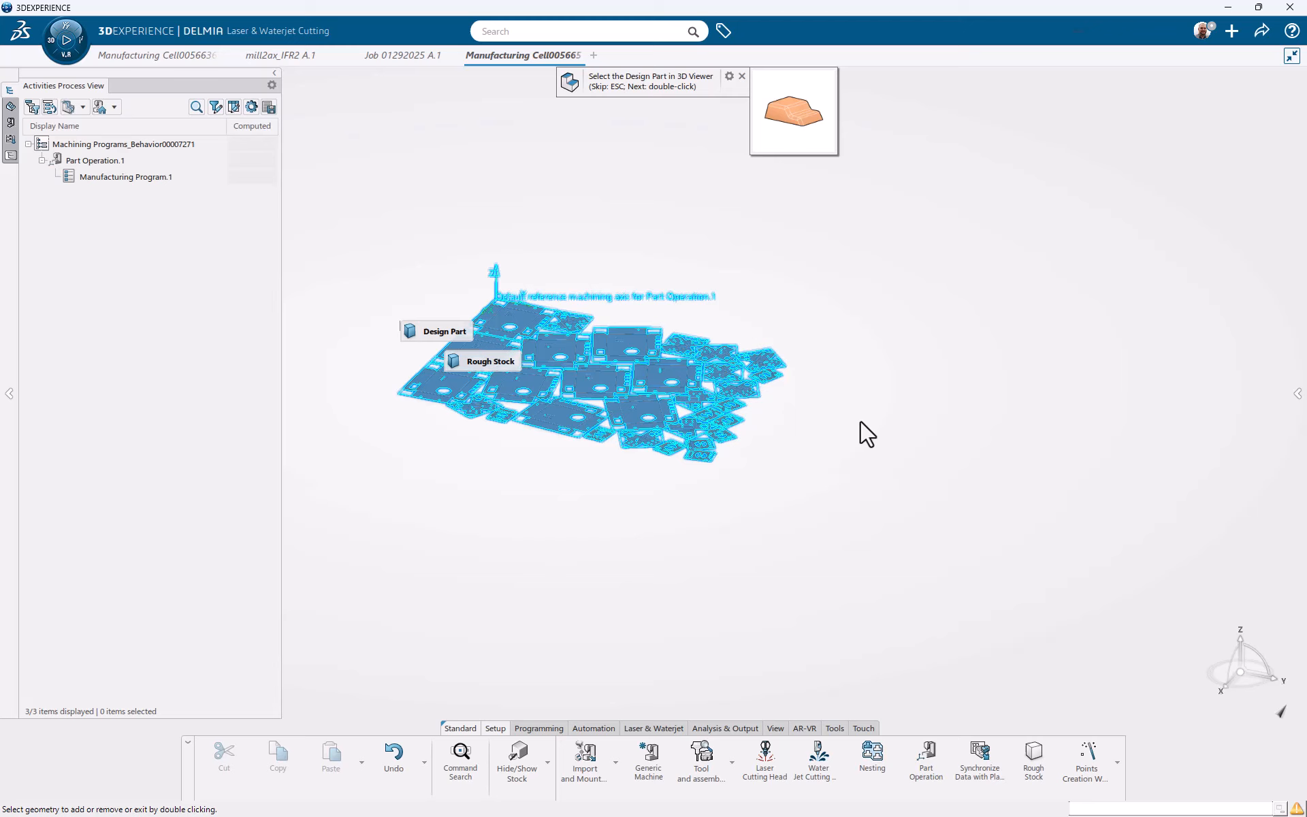
{"action": "double_click", "coordinate": [868, 324]}
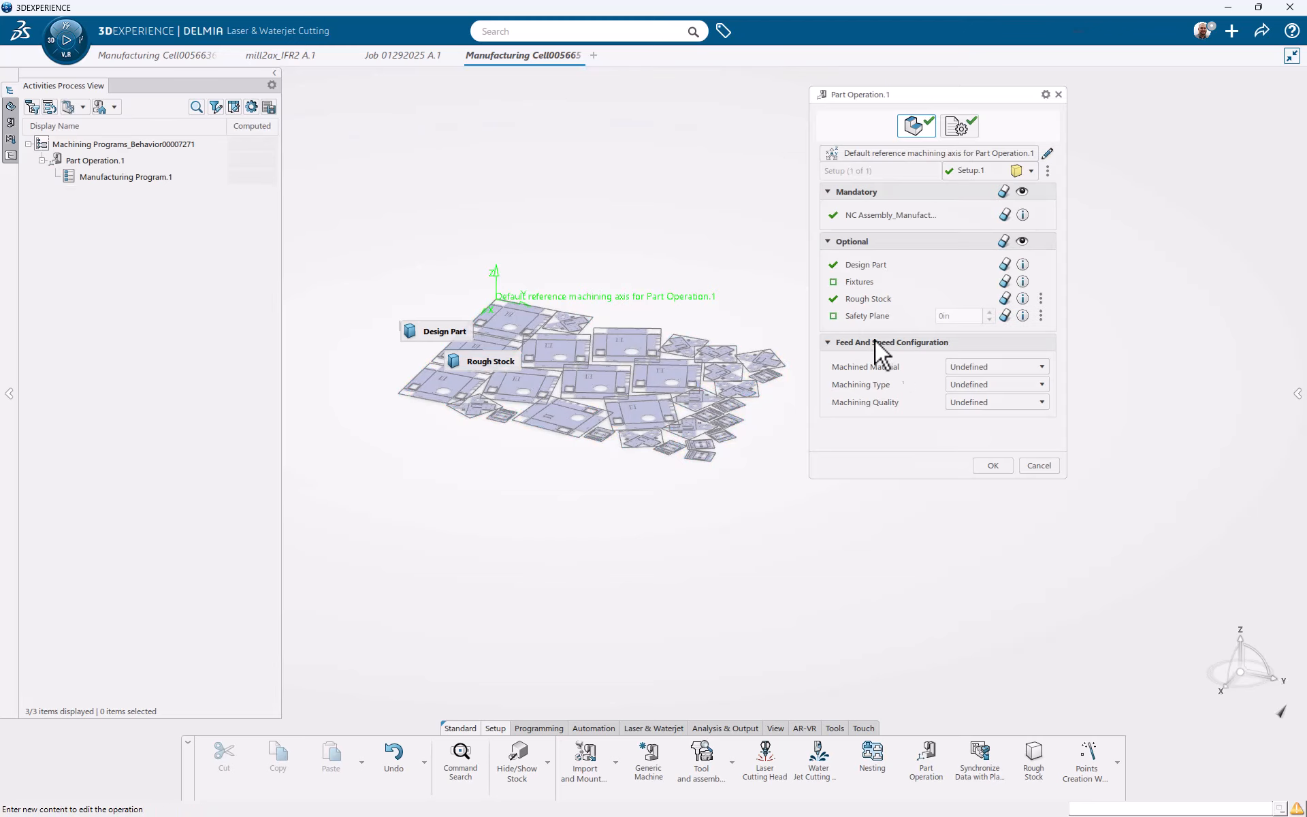
Define the safety plane on a nested part's top face with a 0.25 in offset and accept the part operation.
{"action": "left_click", "coordinate": [867, 317]}
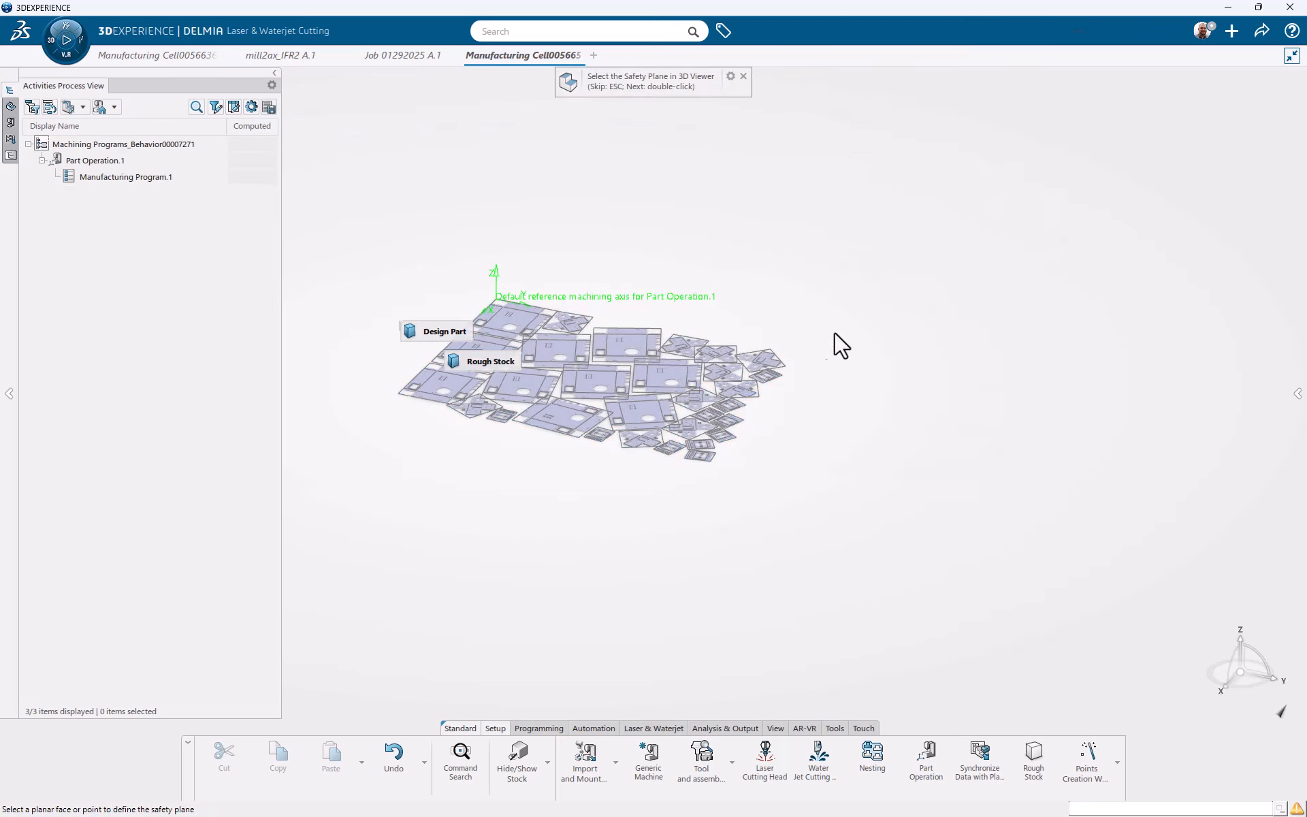
{"action": "scroll", "coordinate": [695, 378], "scroll_direction": "up", "scroll_amount": 3}
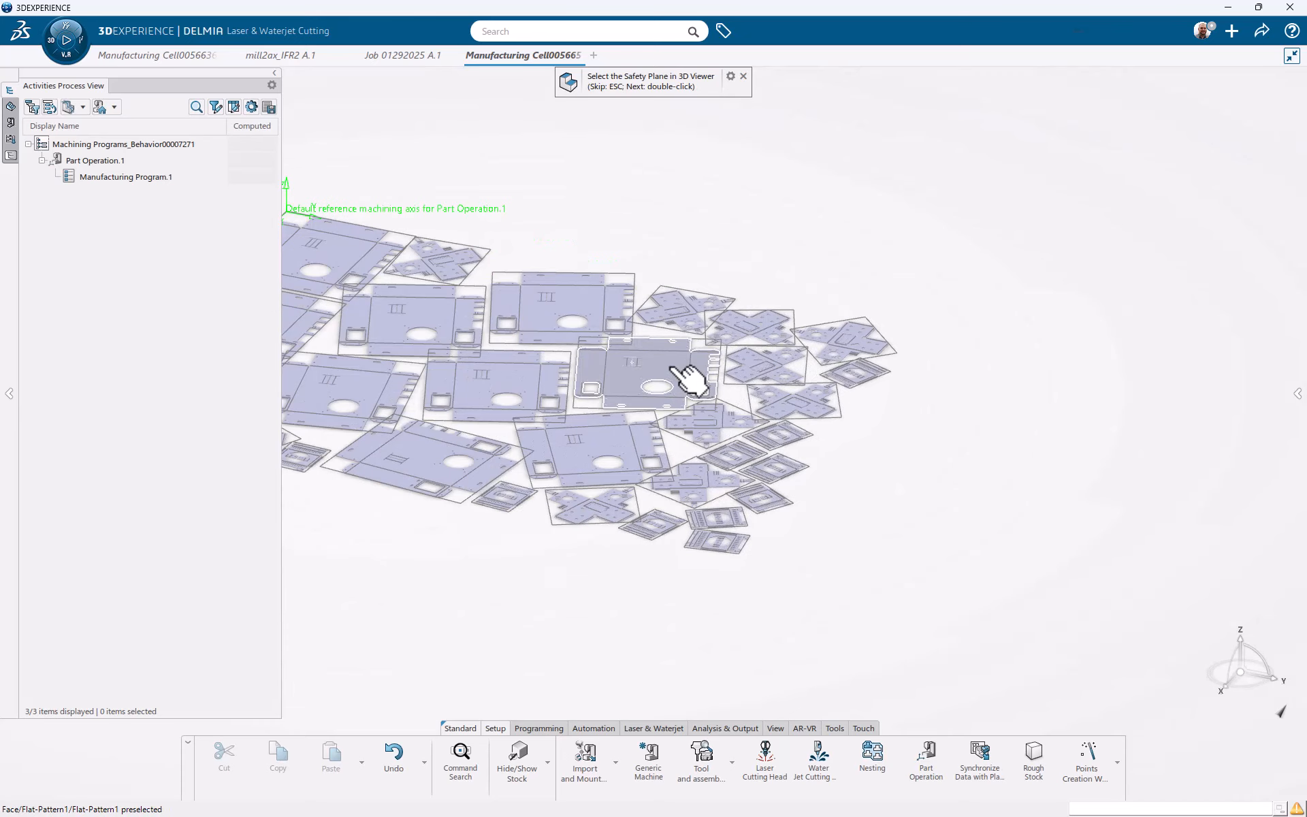
{"action": "double_click", "coordinate": [684, 374]}
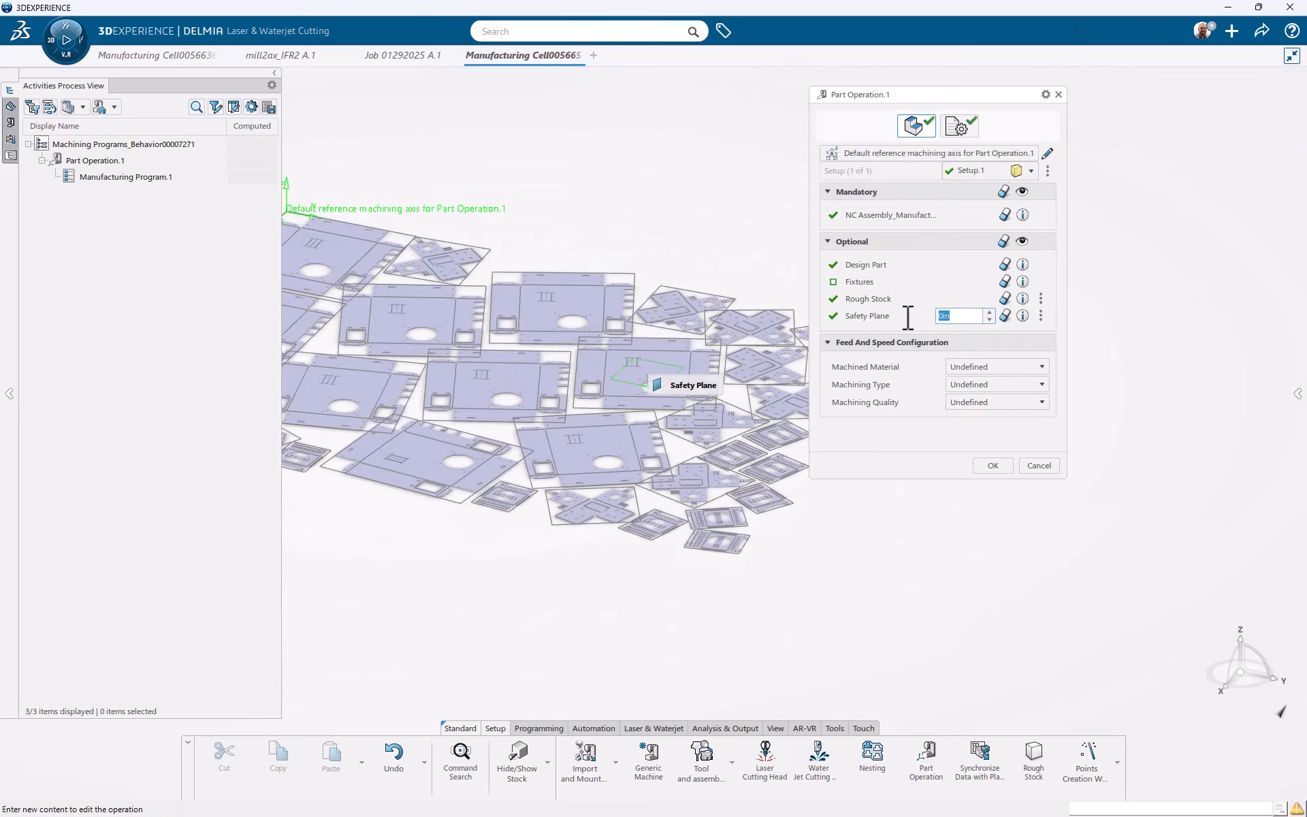
{"action": "type", "text": "0.25"}
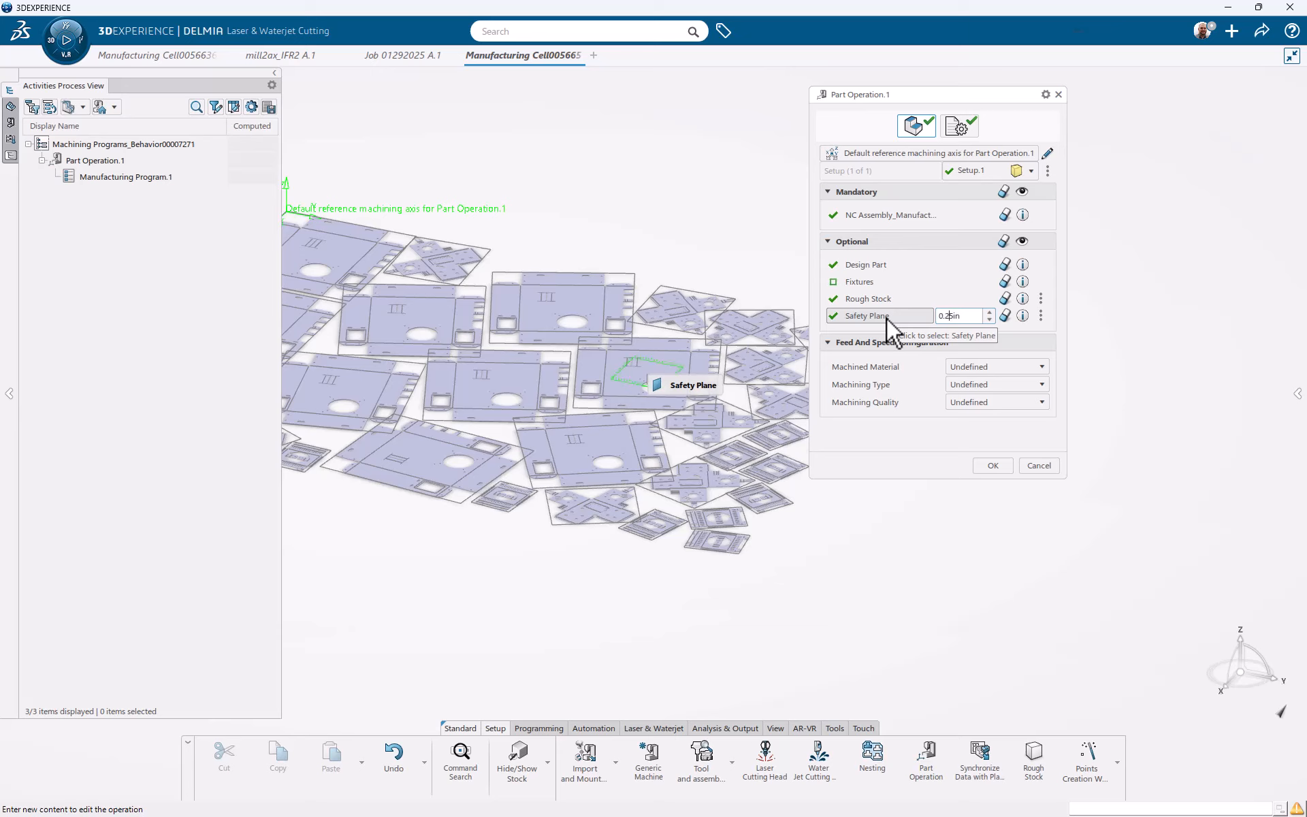
{"action": "left_click", "coordinate": [993, 466]}
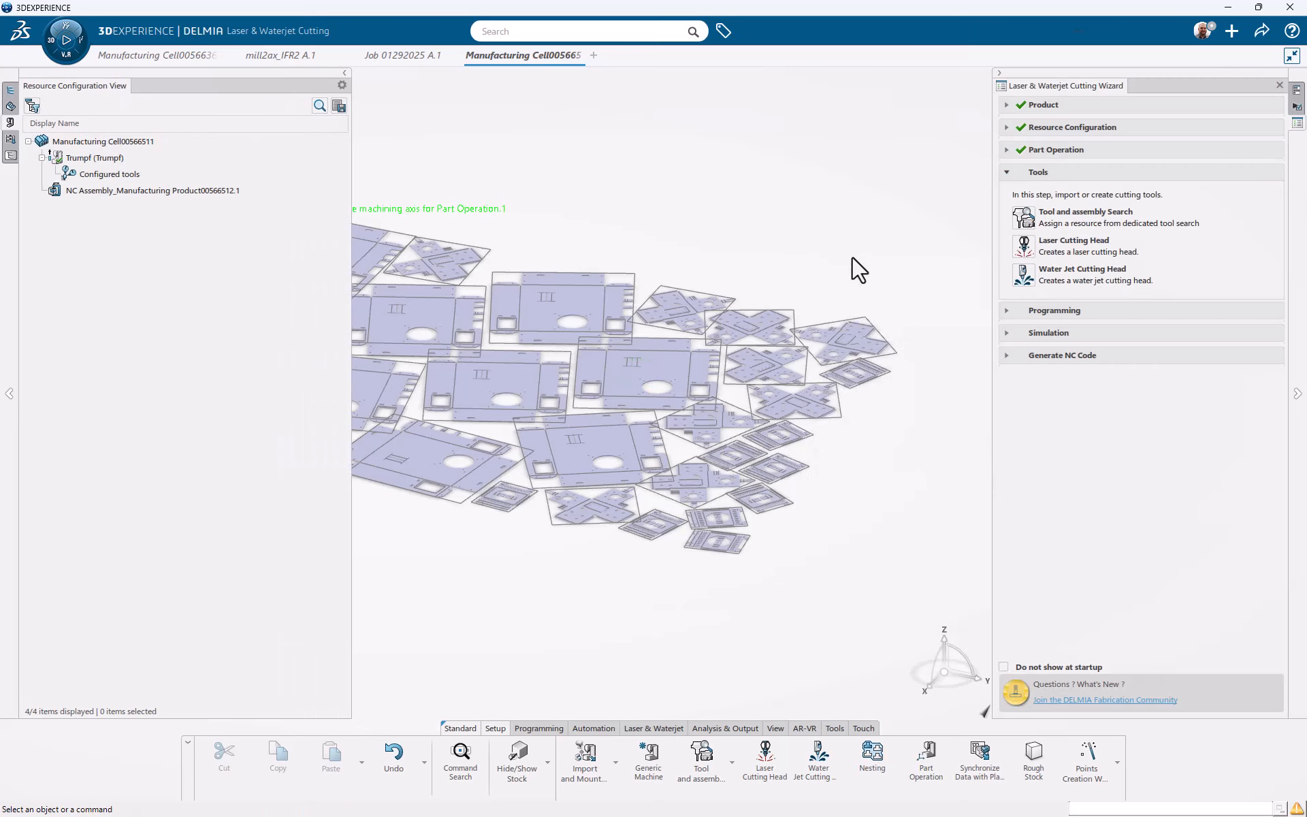
Create a laser cutting head named Small Head and set its beam diameter to 0.005 in.
{"action": "left_click", "coordinate": [1024, 249]}
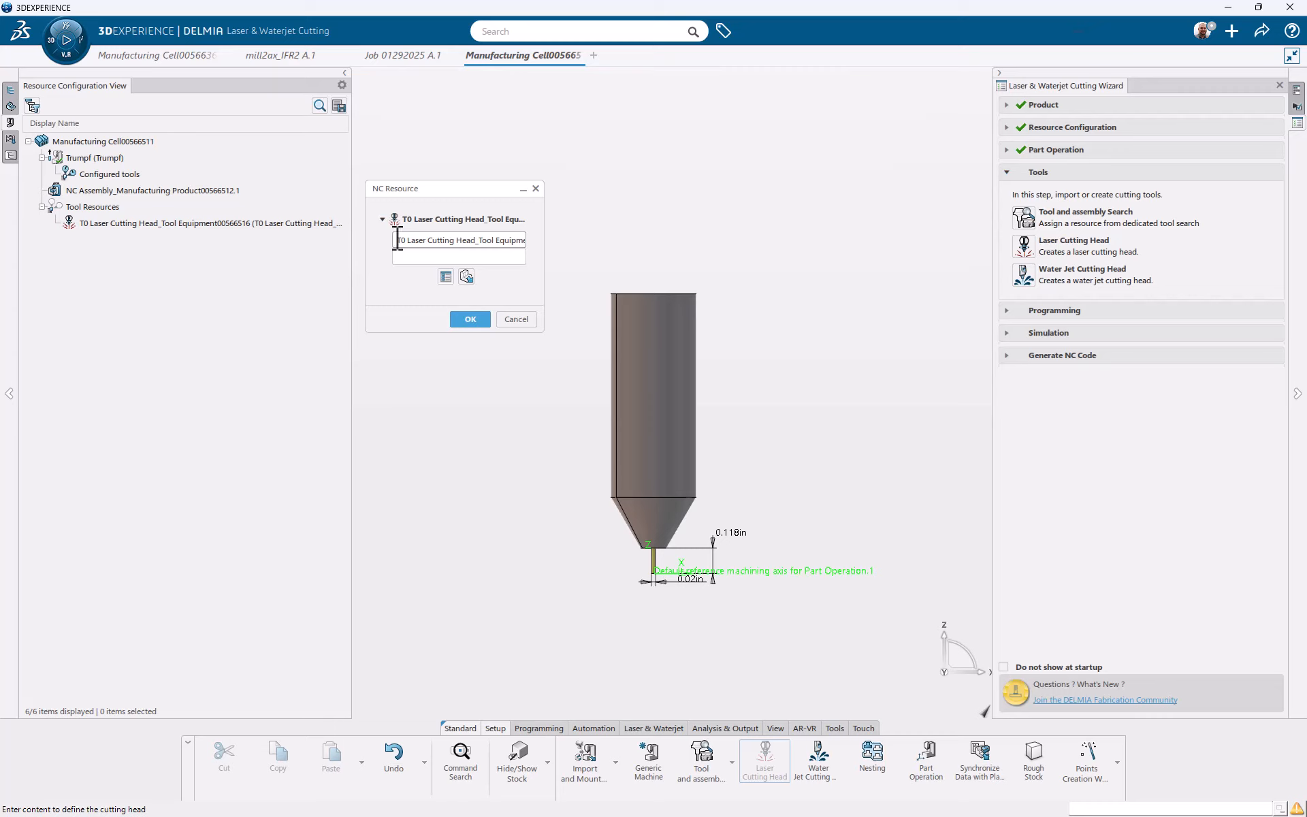
{"action": "left_click_drag", "start_coordinate": [399, 240], "coordinate": [545, 225]}
{"action": "type", "text": "s"}
{"action": "double_click", "coordinate": [691, 598]}
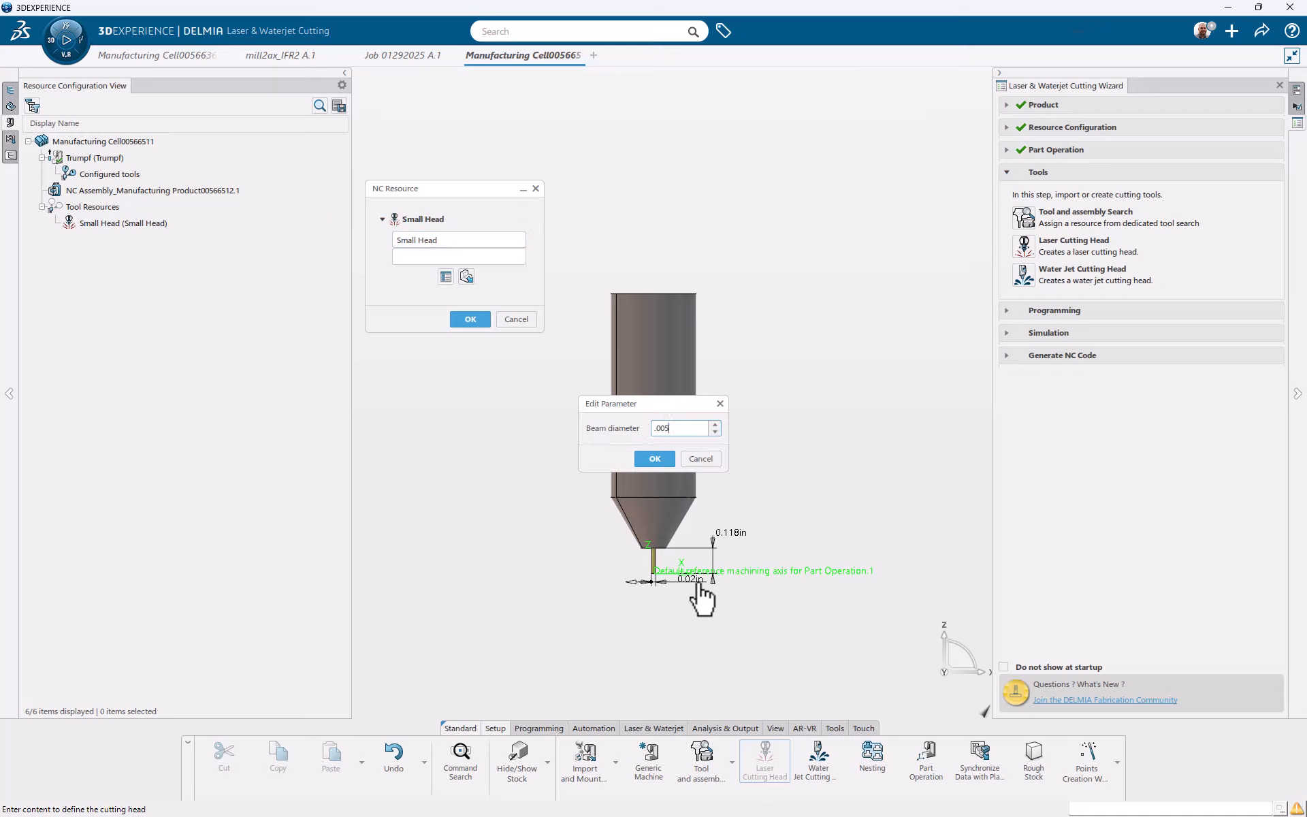
{"action": "left_click", "coordinate": [669, 463]}
Set the cutting head's nozzle standoff distance to 2 in and accept the head.
{"action": "double_click", "coordinate": [740, 538]}
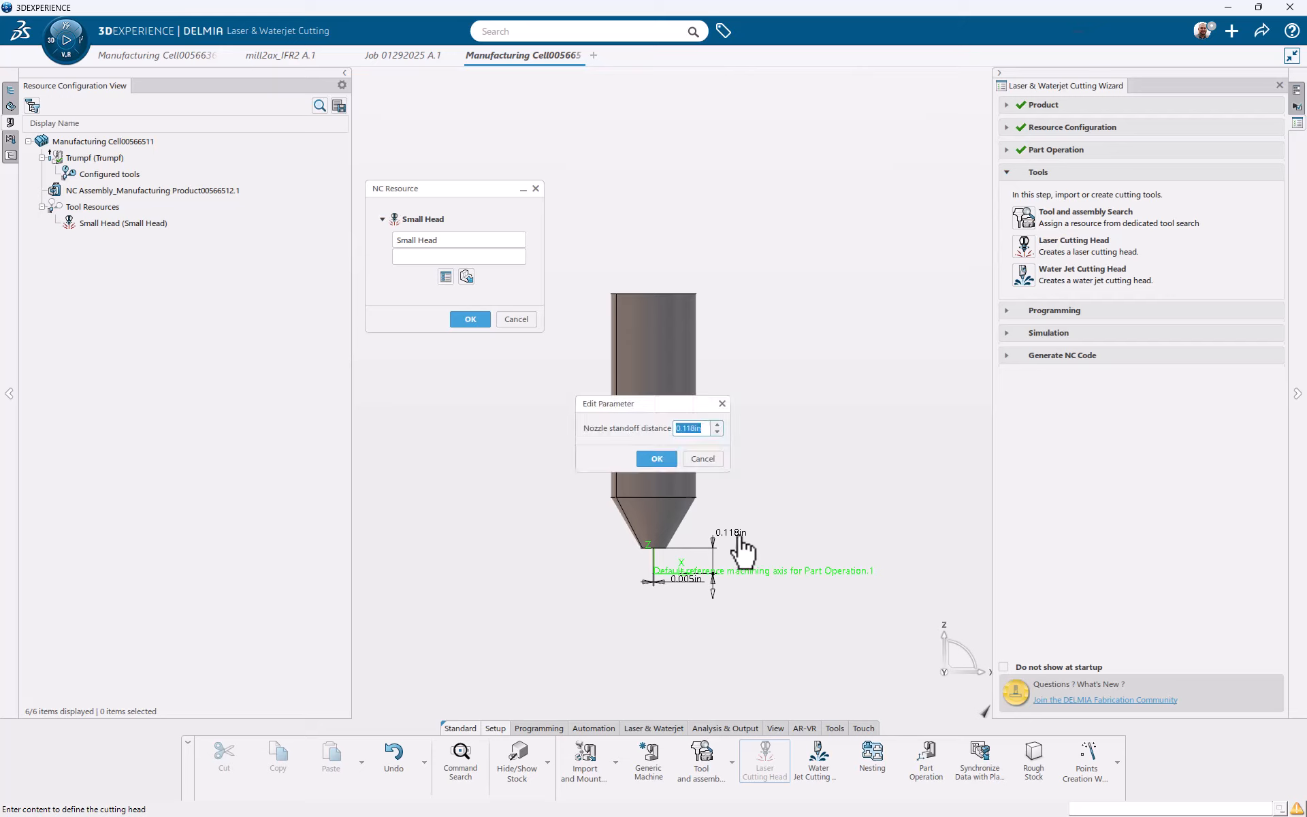
{"action": "type", "text": "2"}
{"action": "key", "text": "Return"}
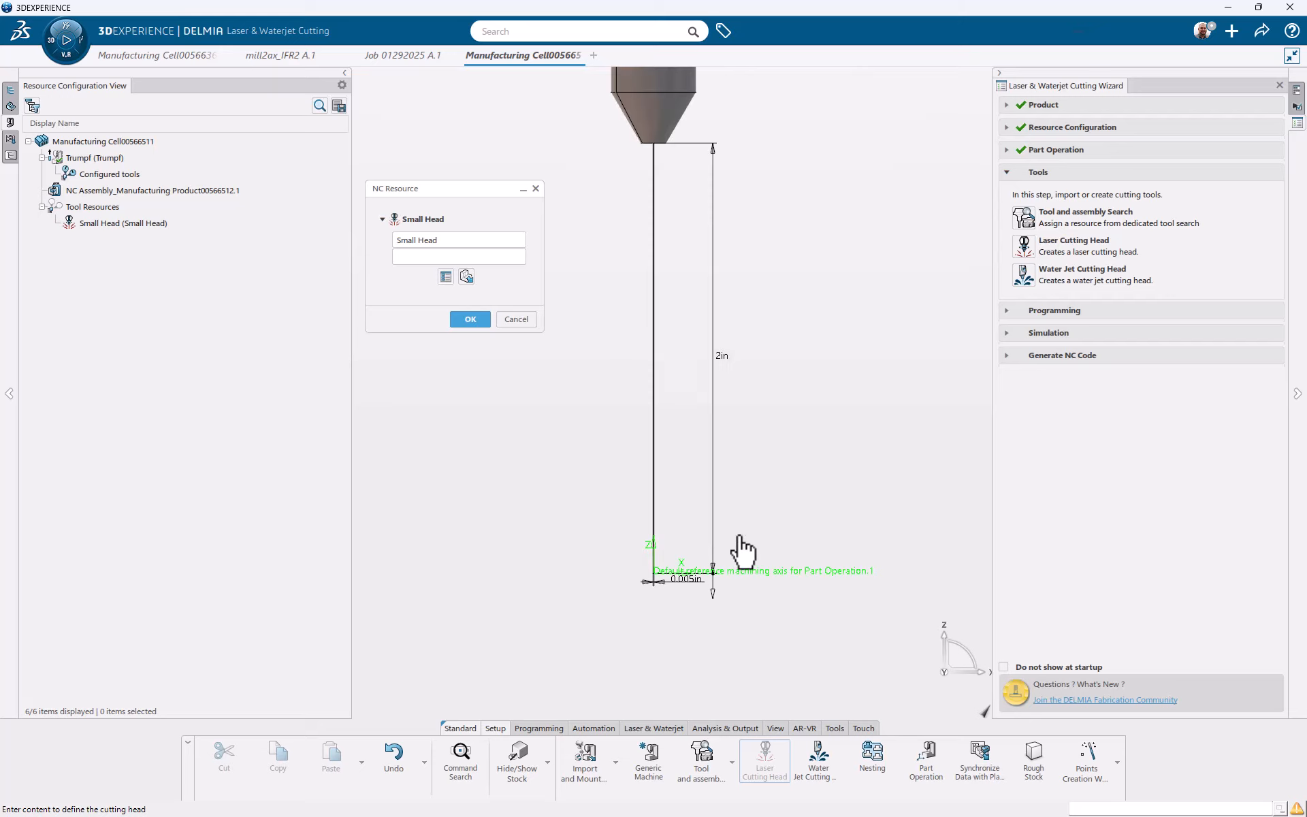
{"action": "left_click", "coordinate": [481, 324]}
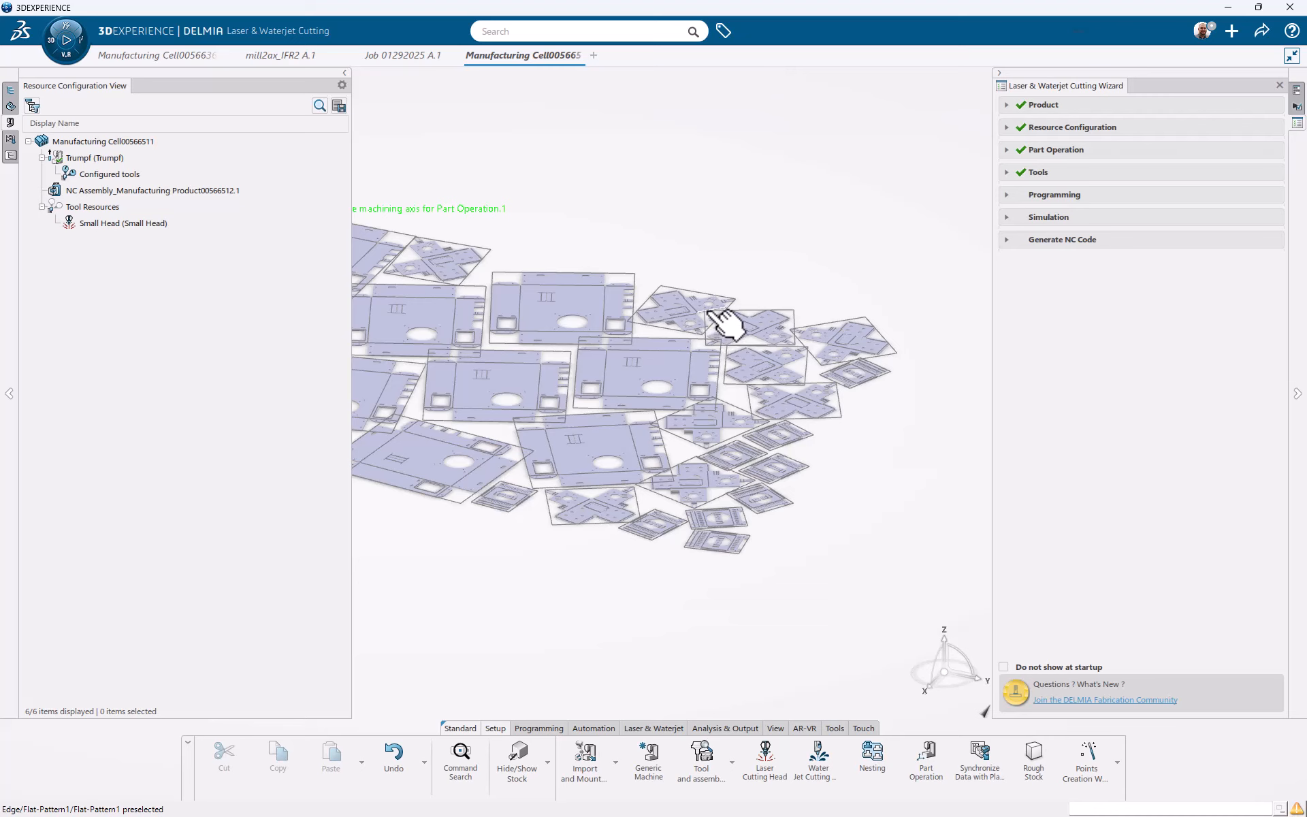
Add a cutting operation to Manufacturing Program.1 using the Small Head tool.
{"action": "scroll", "coordinate": [725, 258], "scroll_direction": "down", "scroll_amount": 3}
{"action": "scroll", "coordinate": [723, 258], "scroll_direction": "down", "scroll_amount": 2}
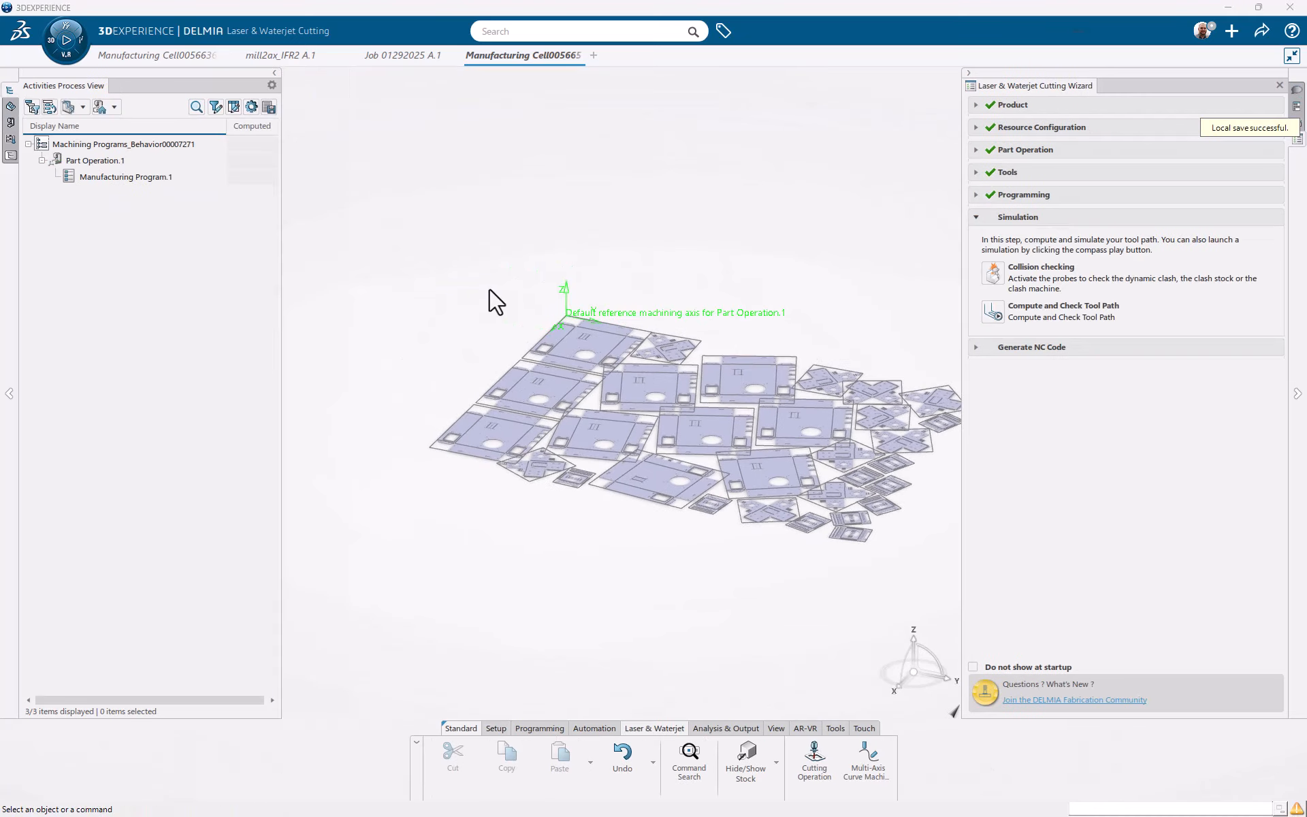
{"action": "left_click", "coordinate": [123, 177]}
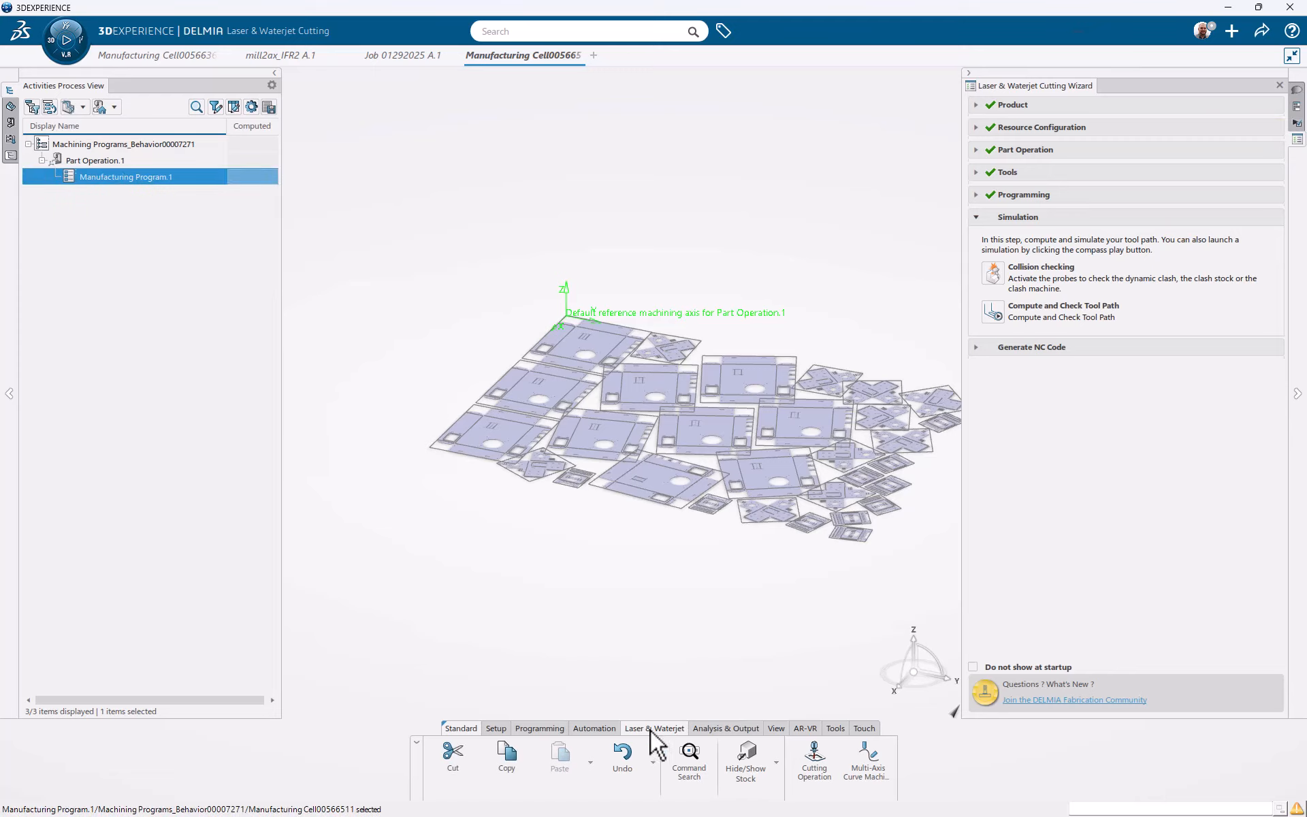
{"action": "left_click", "coordinate": [805, 761]}
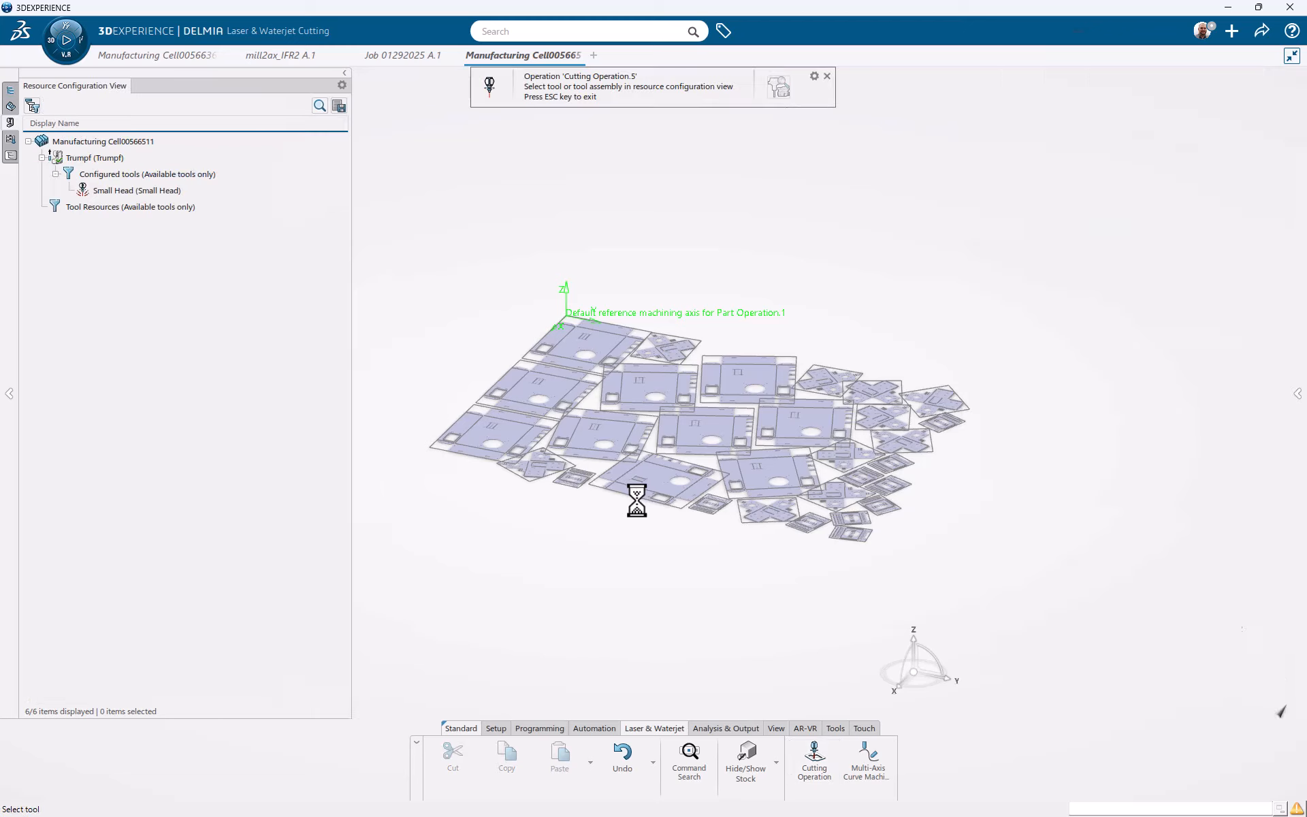
{"action": "left_click", "coordinate": [153, 188]}
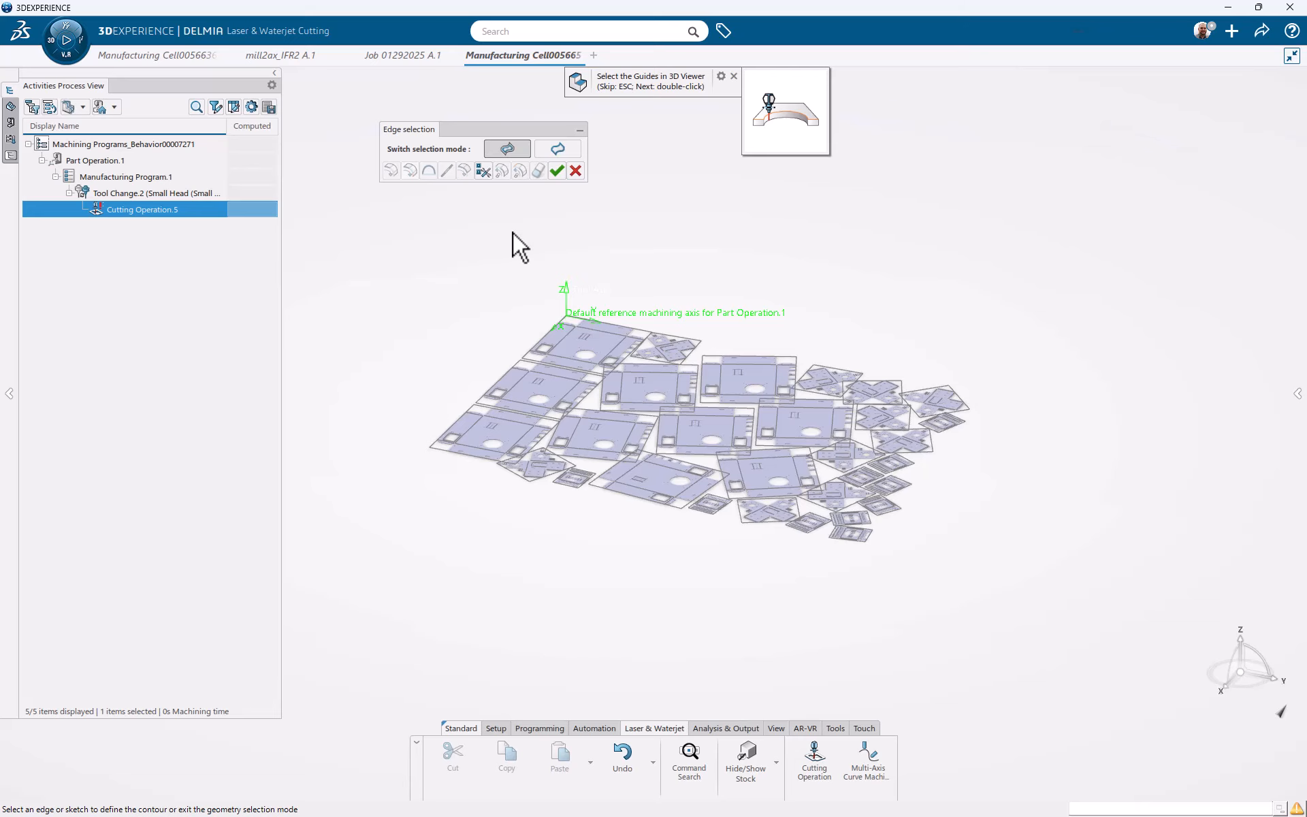
Select all inner cutouts of a small cross-shaped part as guides for the cutting operation.
{"action": "scroll", "coordinate": [537, 471], "scroll_direction": "up", "scroll_amount": 5}
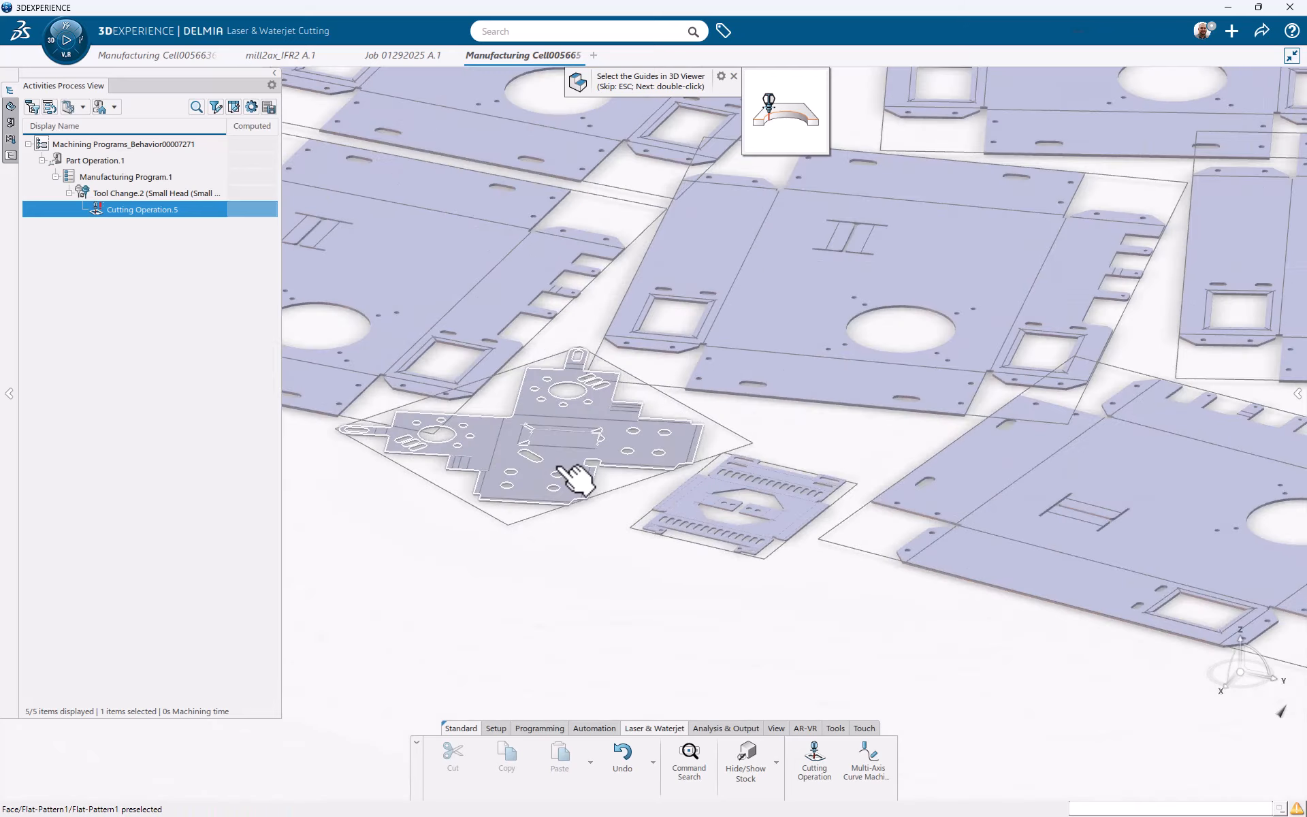
{"action": "left_click", "coordinate": [576, 478]}
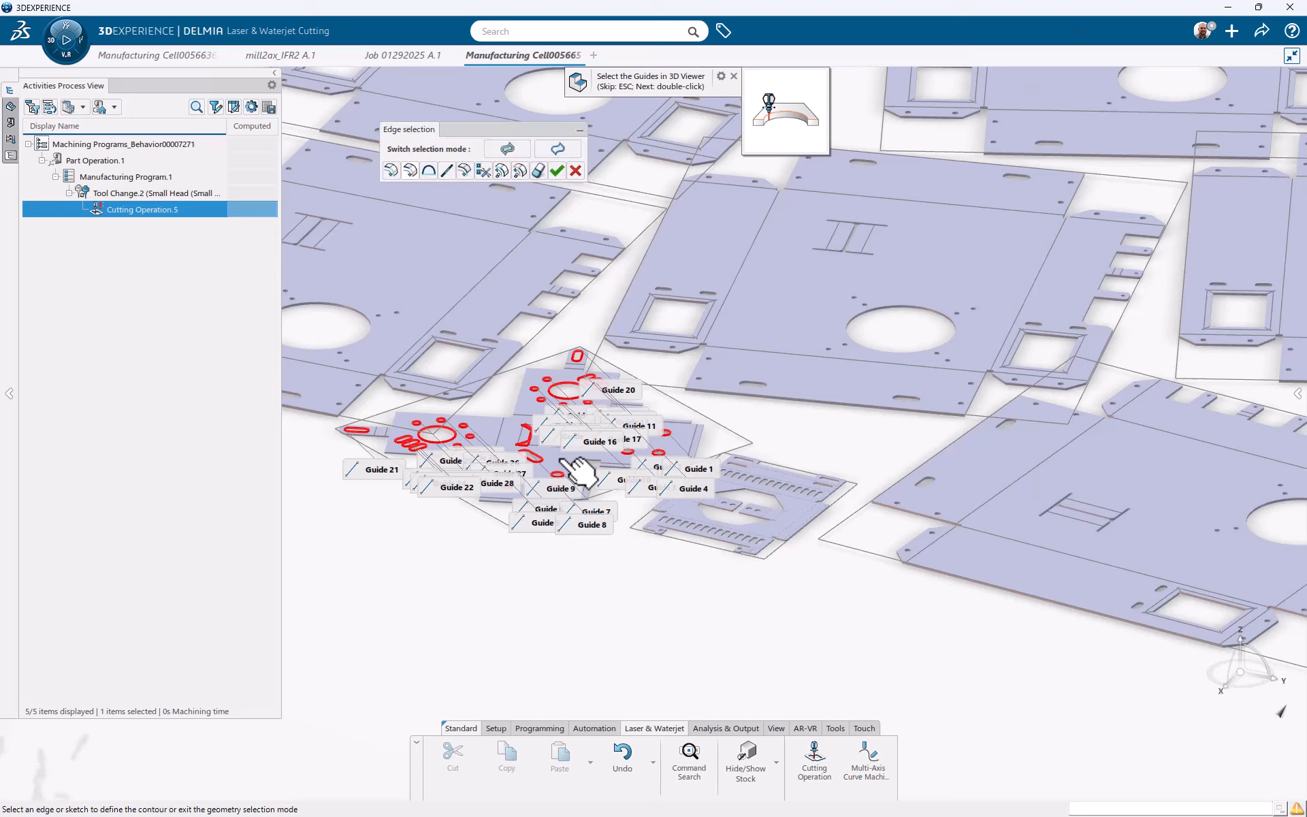
{"action": "left_click", "coordinate": [557, 171]}
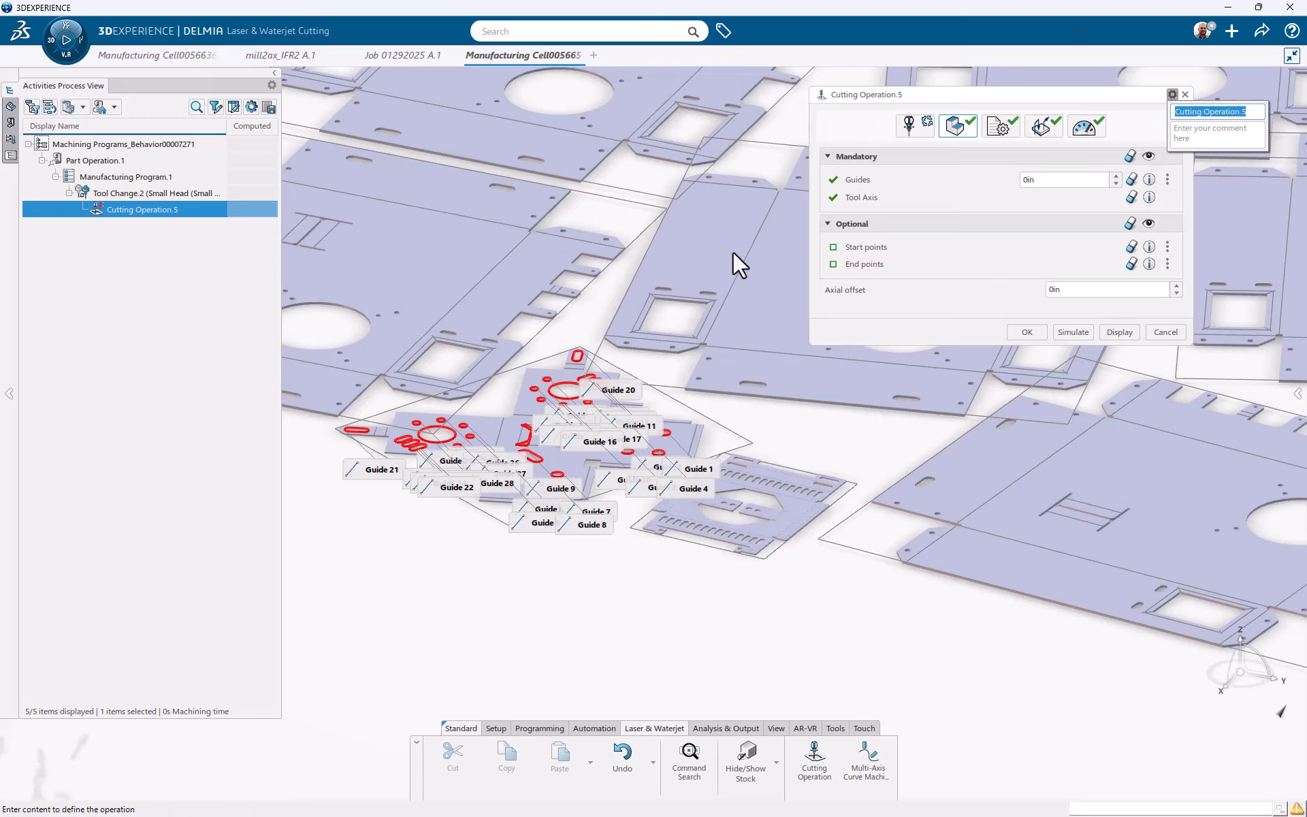
Replicate contours Guide 1 through Guide 30 onto the matching cross-shaped parts across the nest.
{"action": "left_click", "coordinate": [1209, 185]}
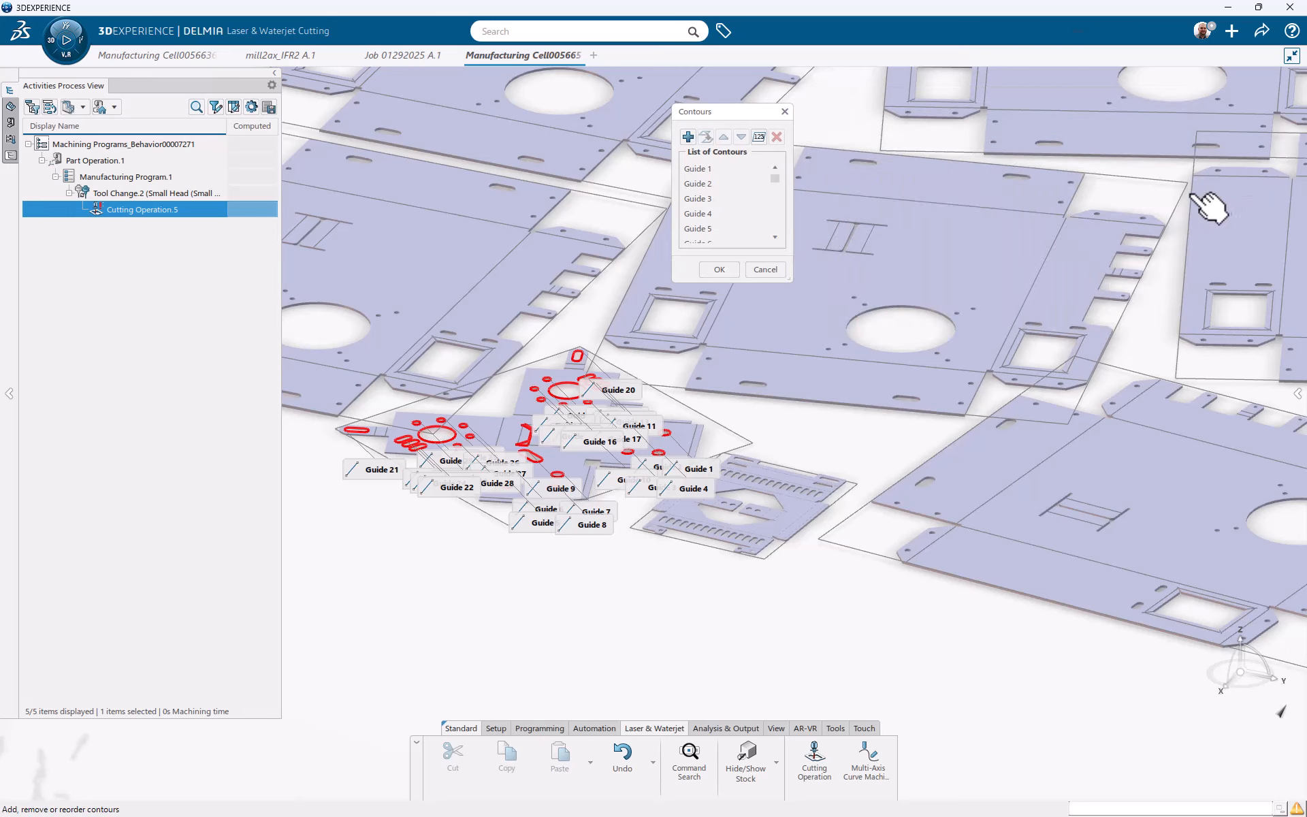
{"action": "left_click", "coordinate": [714, 168]}
{"action": "left_click_drag", "start_coordinate": [777, 177], "coordinate": [777, 232]}
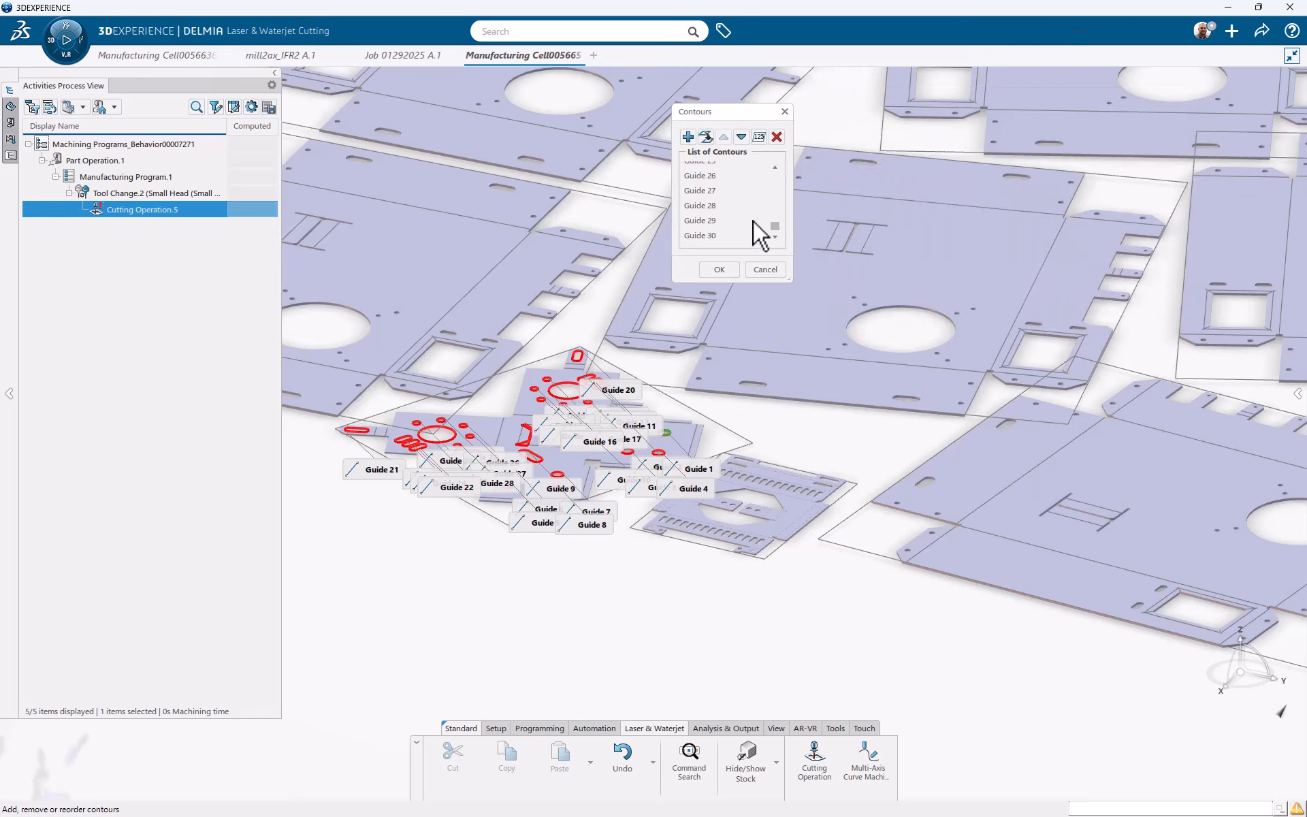
{"action": "left_click", "coordinate": [714, 234], "text": "shift"}
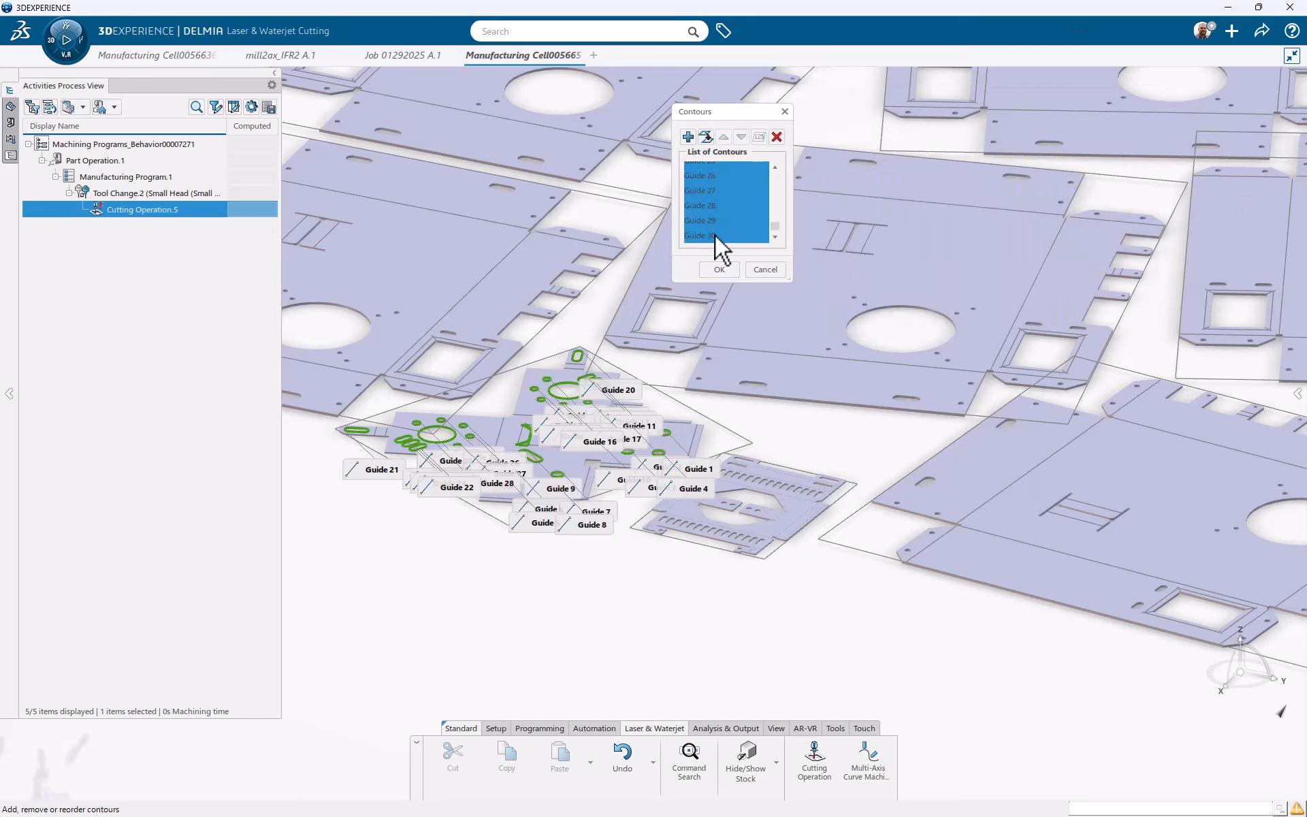
{"action": "left_click", "coordinate": [719, 270]}
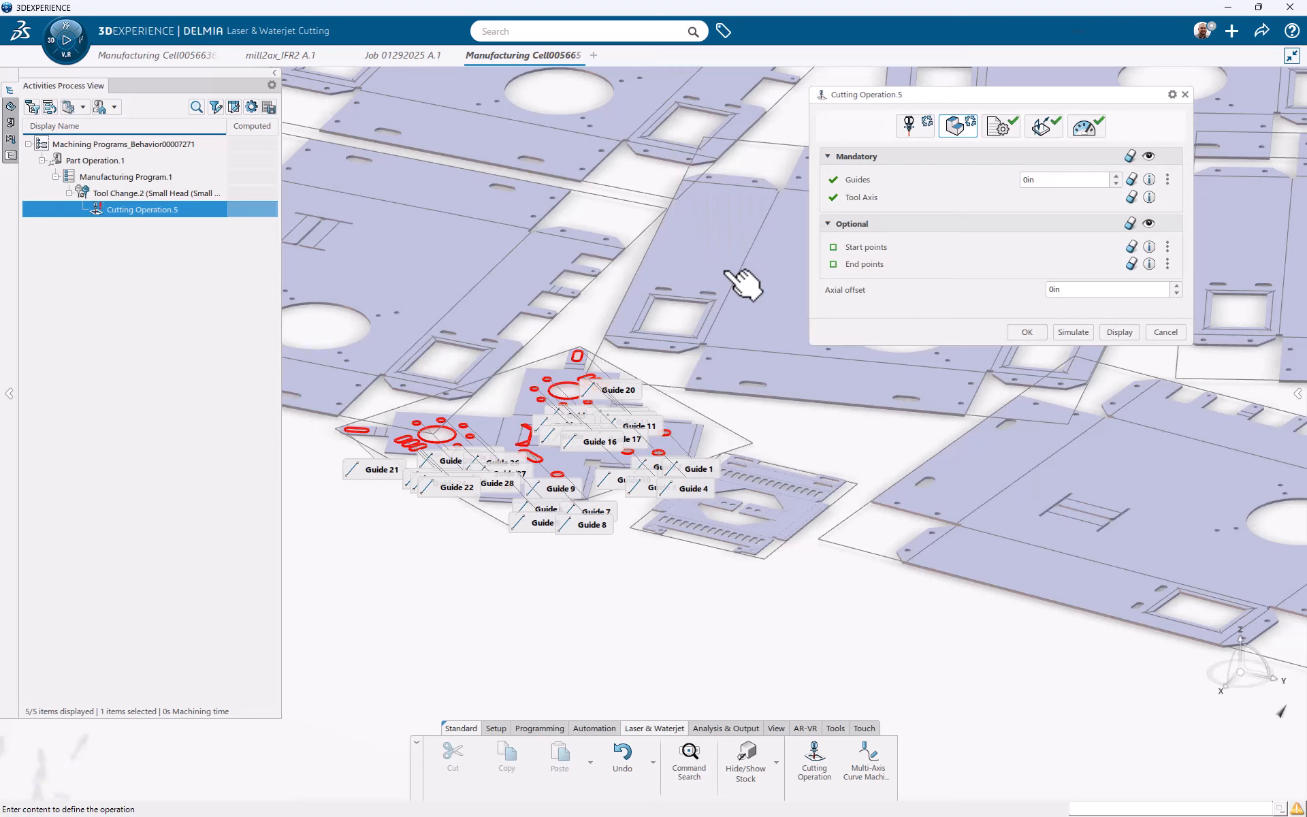
Accept the inner-cutout cutting operation and compute its tool path.
{"action": "left_click", "coordinate": [1028, 332]}
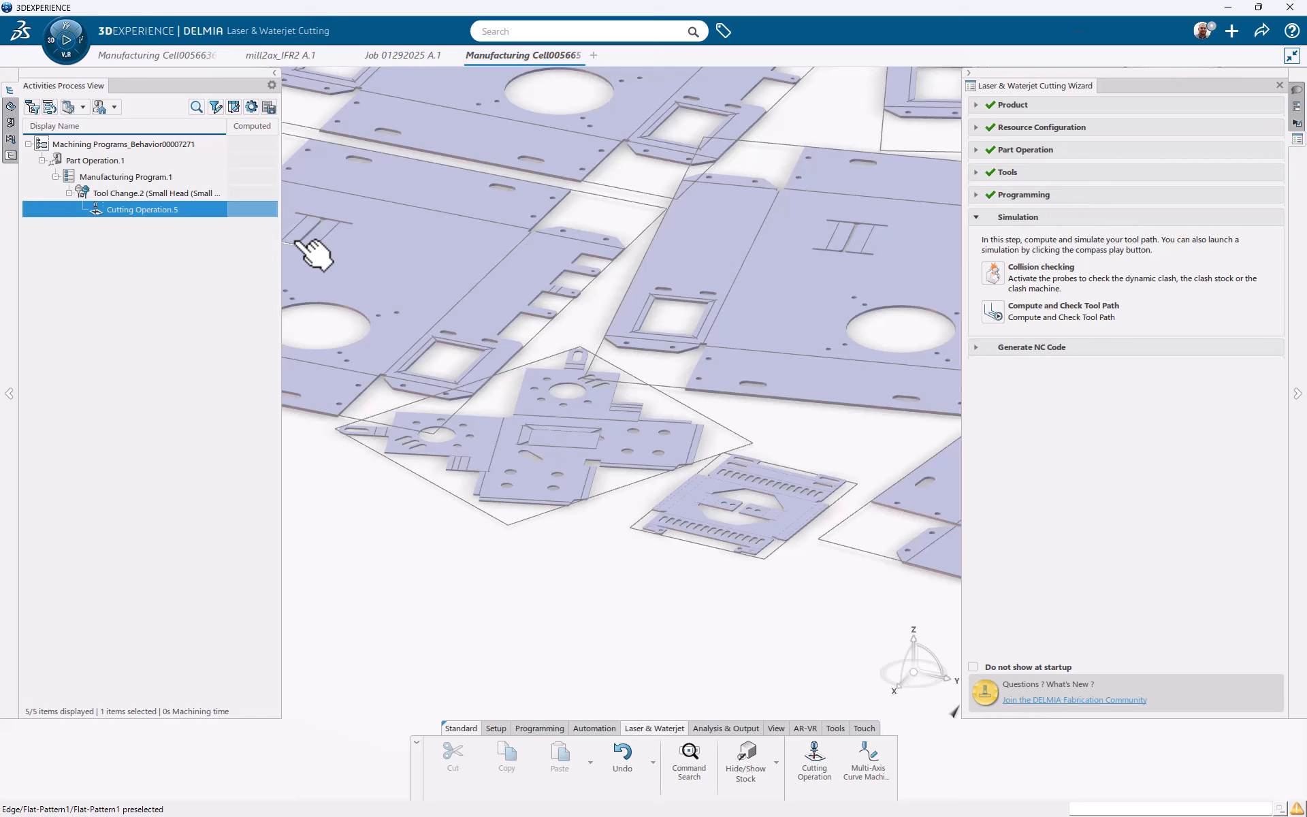
{"action": "left_click", "coordinate": [213, 213]}
{"action": "left_click", "coordinate": [258, 169]}
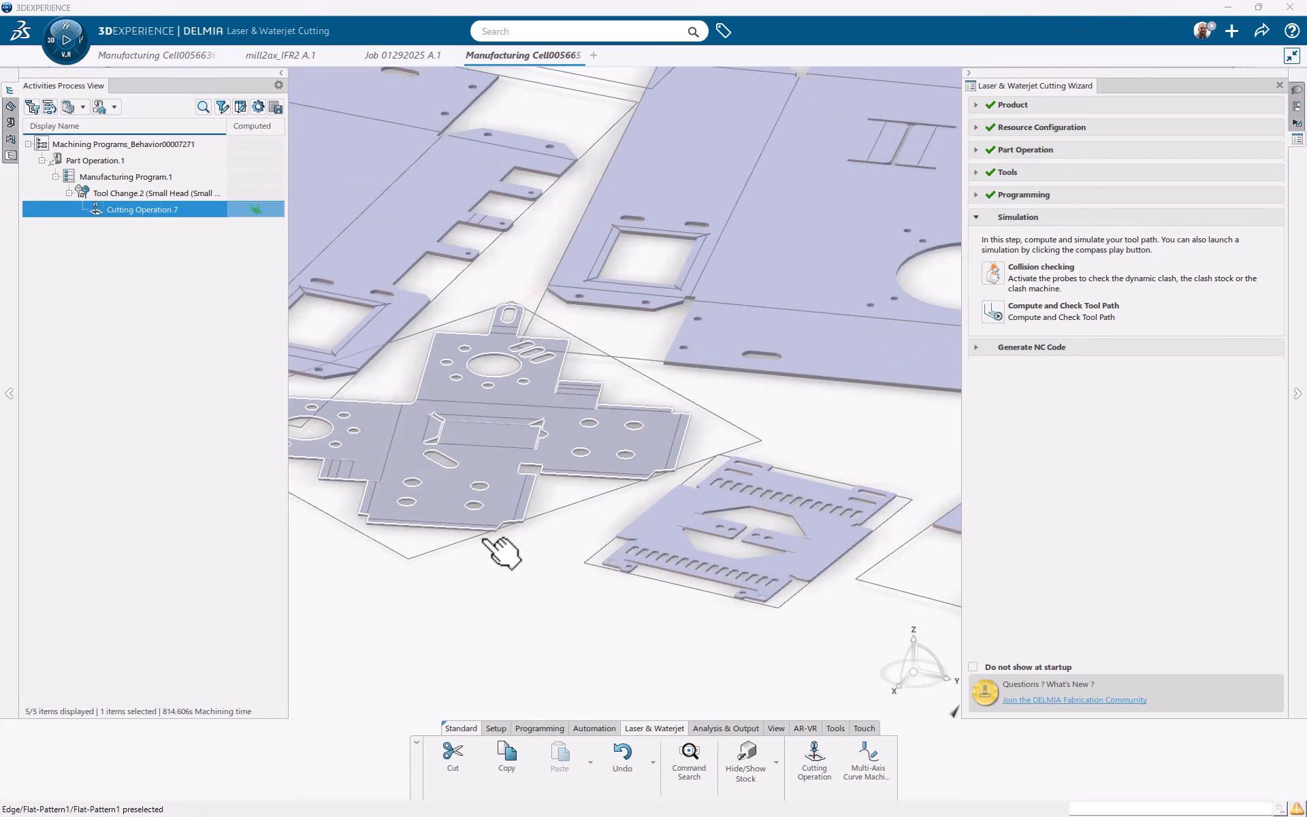
Add a second cutting operation that uses the cross-shaped part's outer profile as its guide.
{"action": "left_click", "coordinate": [826, 766]}
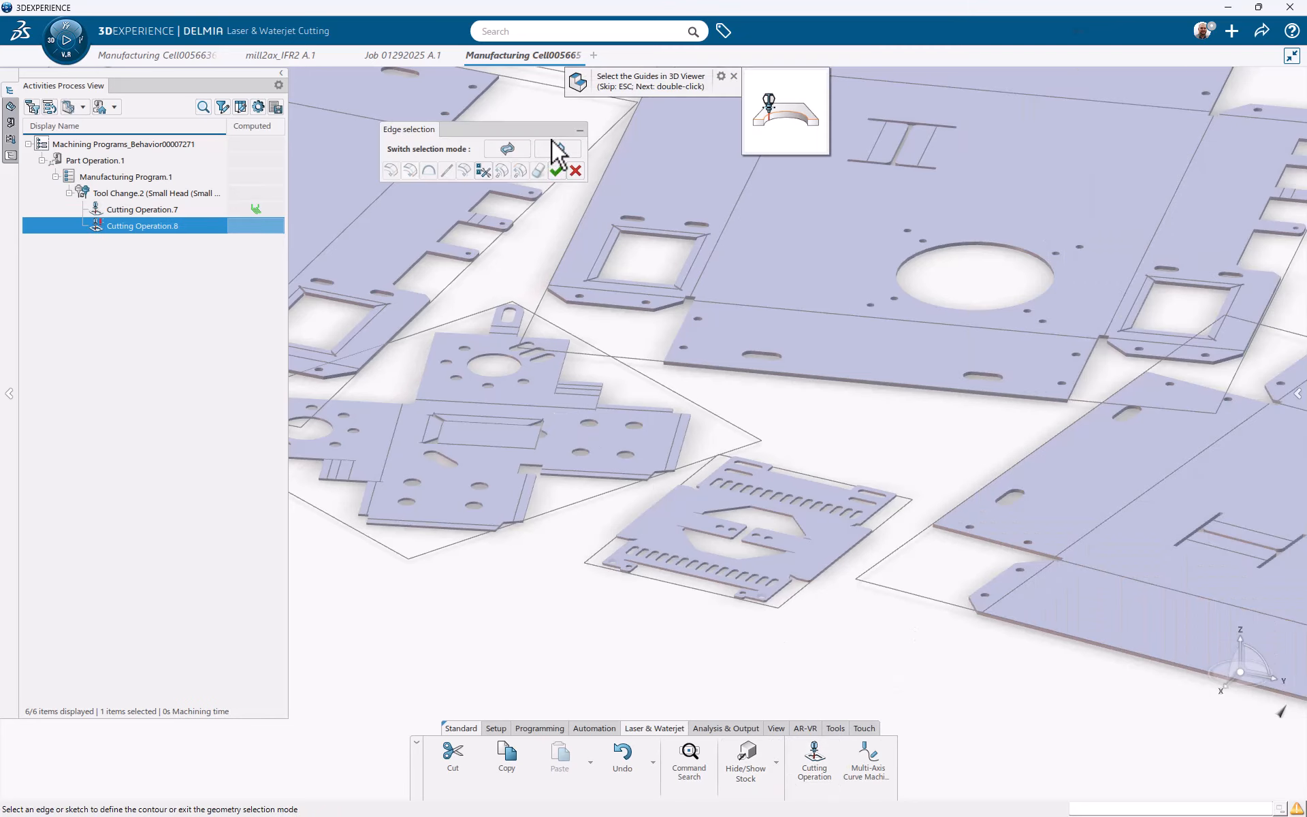
{"action": "left_click", "coordinate": [555, 149]}
{"action": "left_click", "coordinate": [566, 446]}
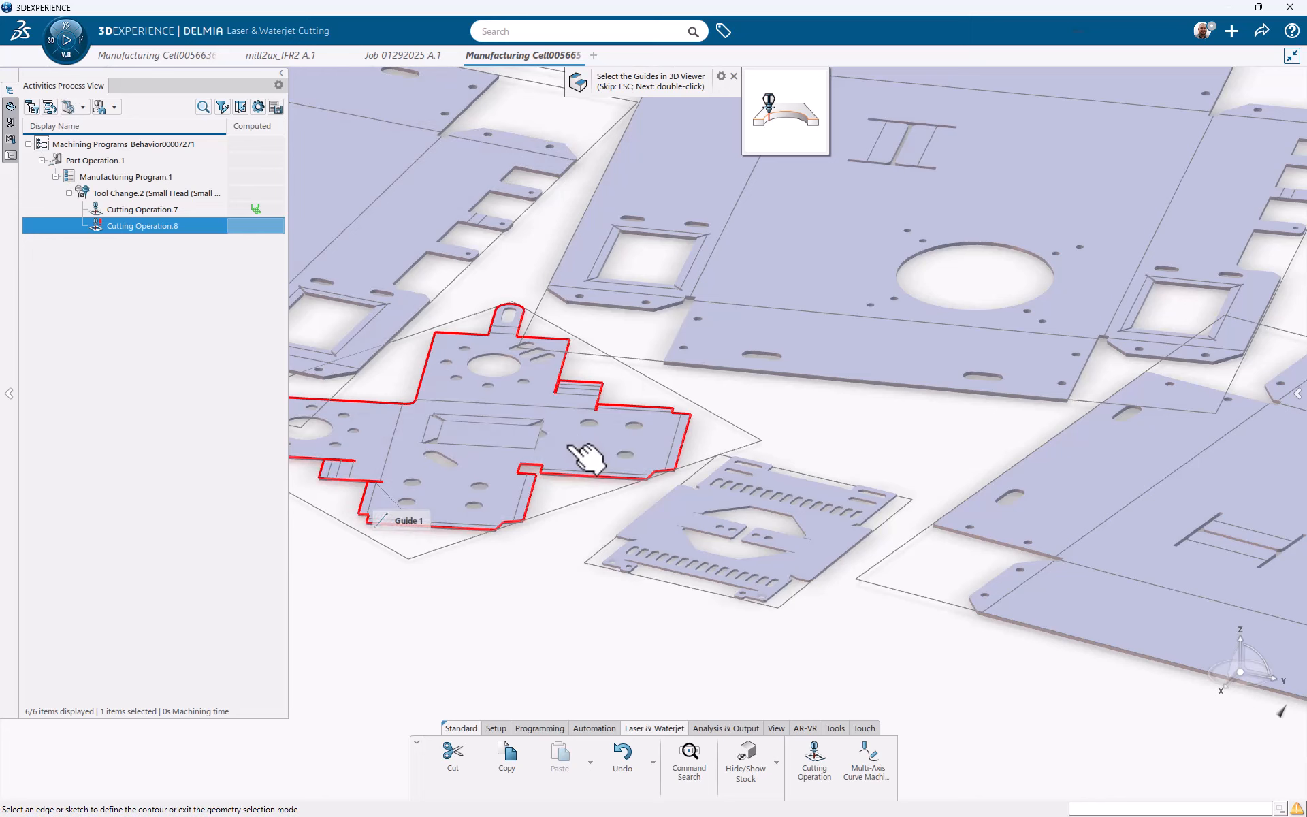
{"action": "left_click", "coordinate": [562, 173]}
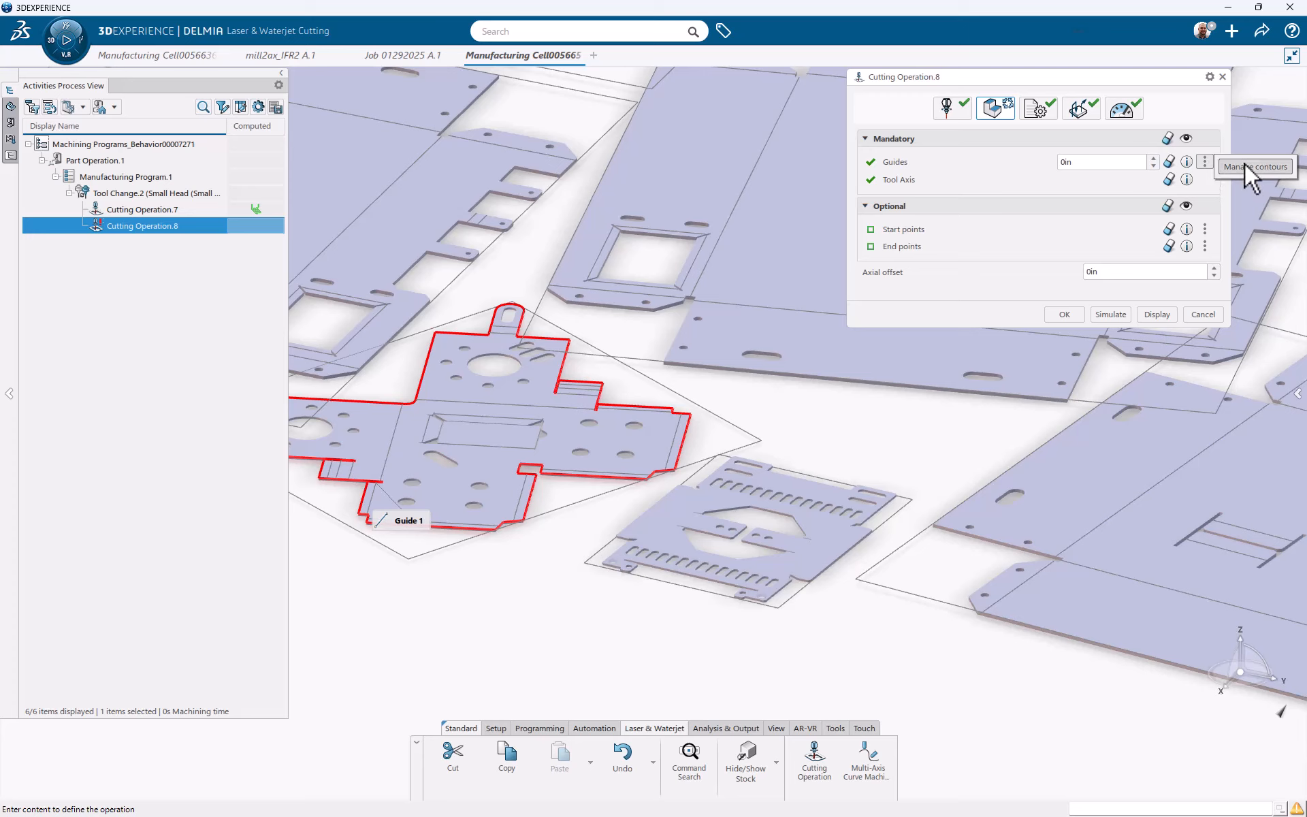
Replicate the outer-profile contour Guide 1 onto the matching cross-shaped parts in the nest.
{"action": "left_click", "coordinate": [1206, 162]}
{"action": "left_click", "coordinate": [698, 169]}
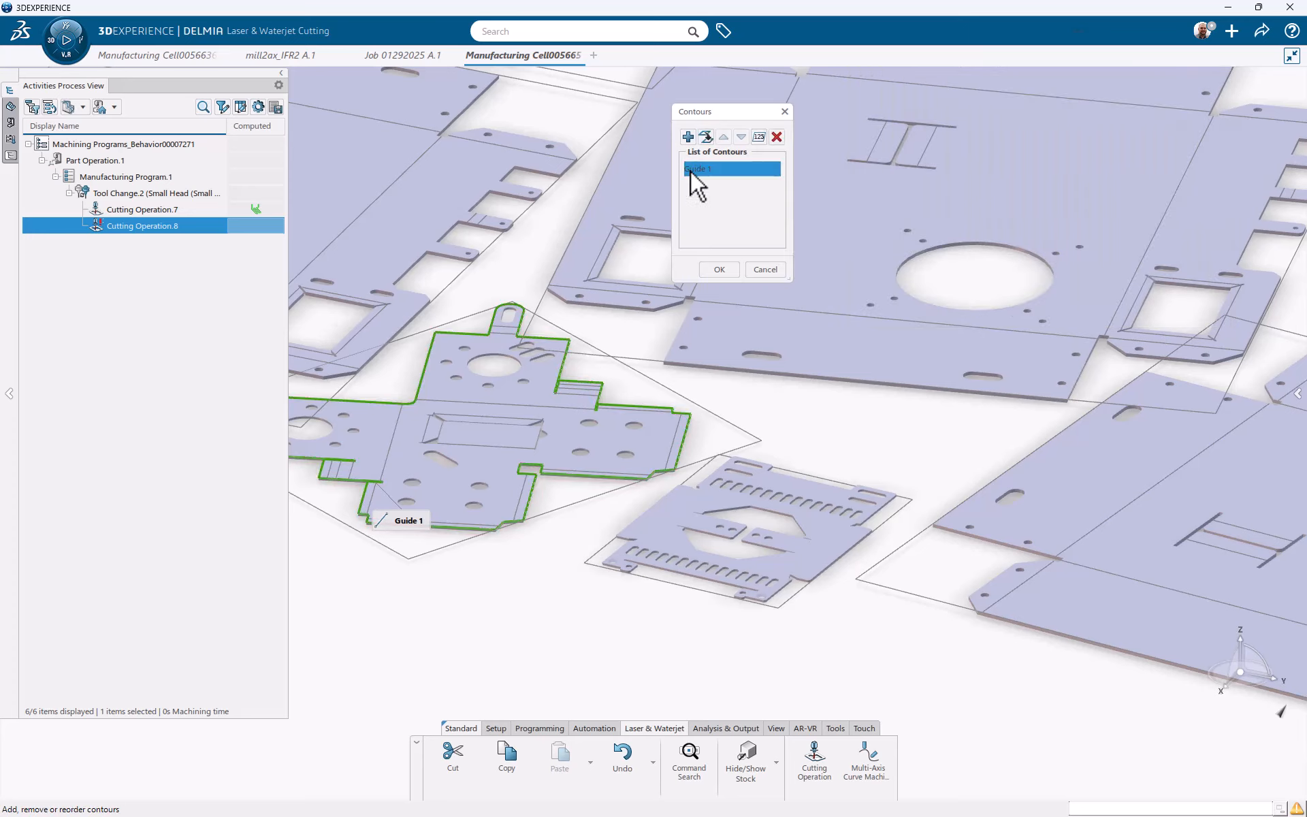
{"action": "left_click", "coordinate": [705, 136]}
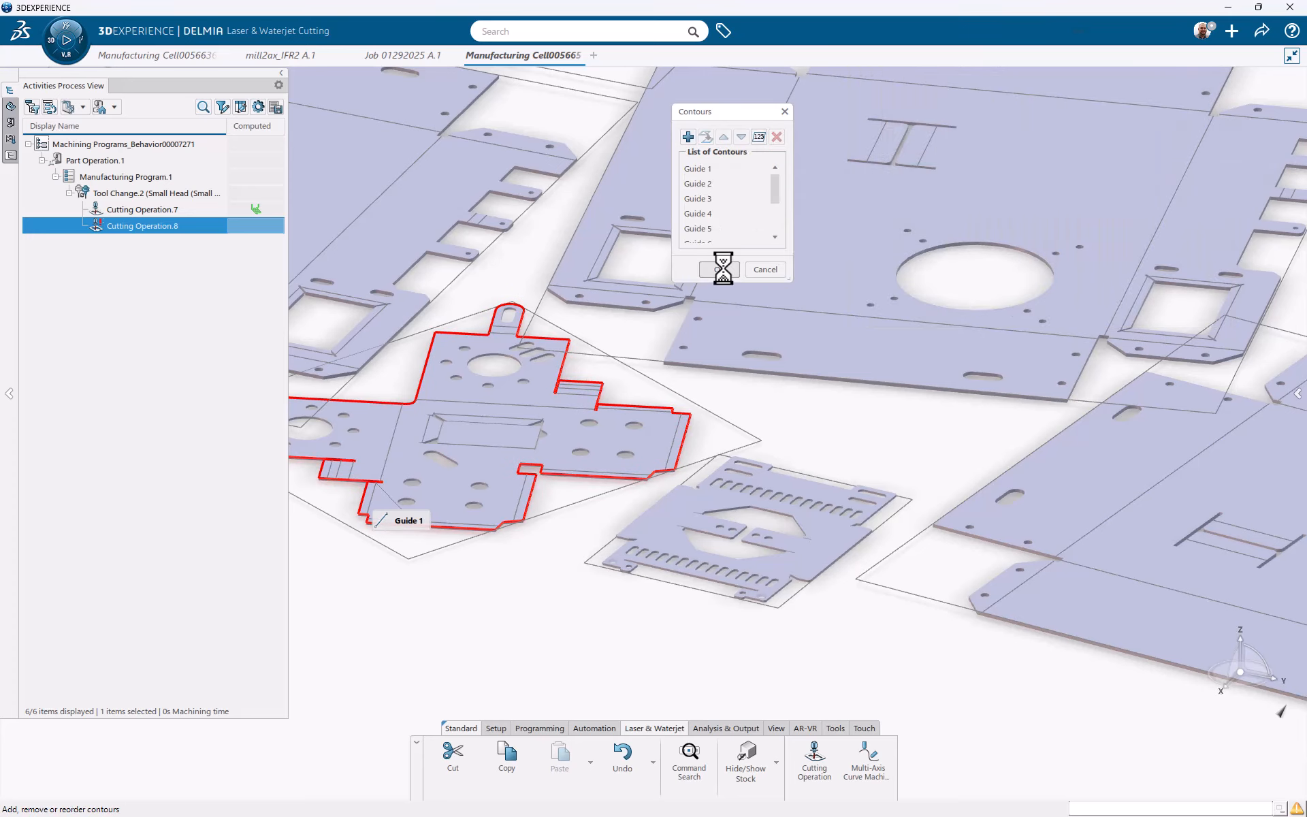
{"action": "left_click", "coordinate": [720, 269]}
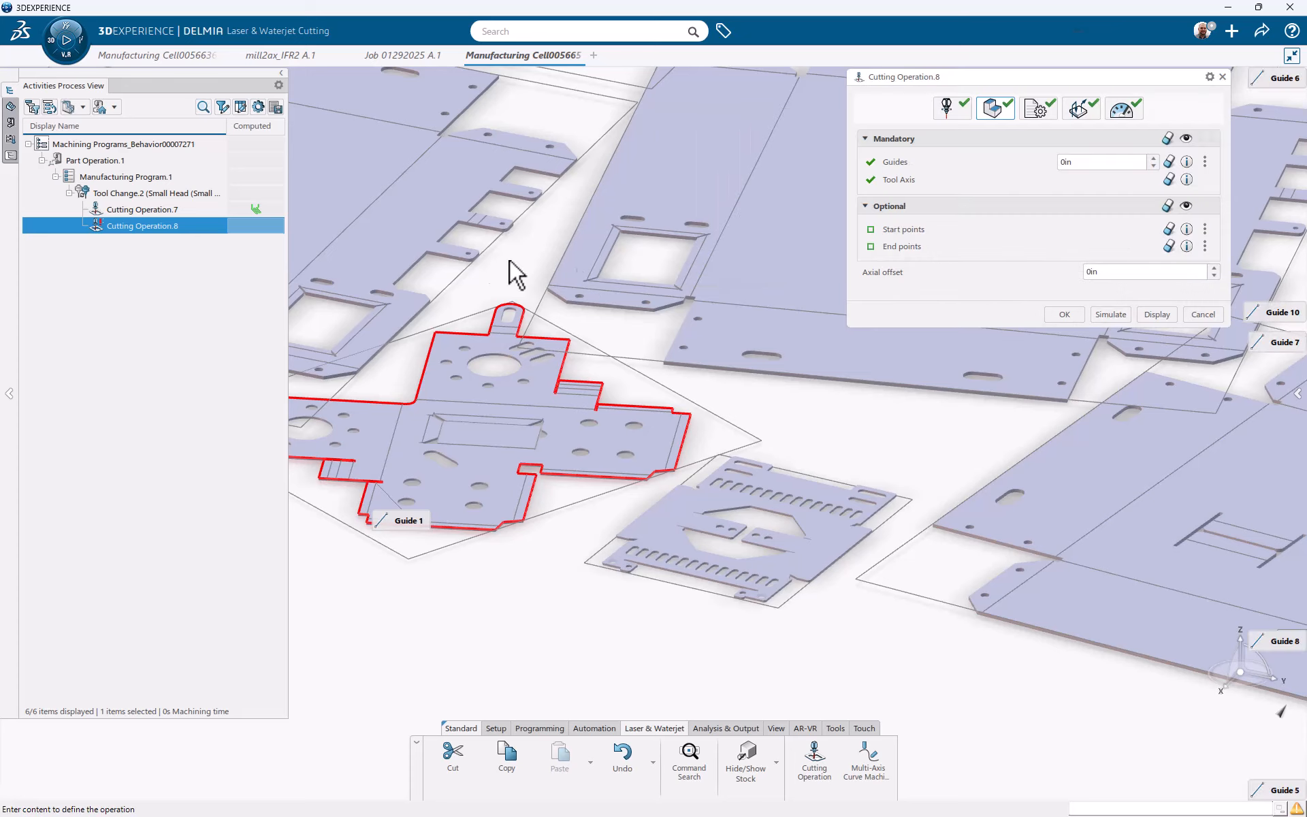
Compute and display the outer-profile operation's tool path, and accept the operation.
{"action": "left_click", "coordinate": [1076, 315]}
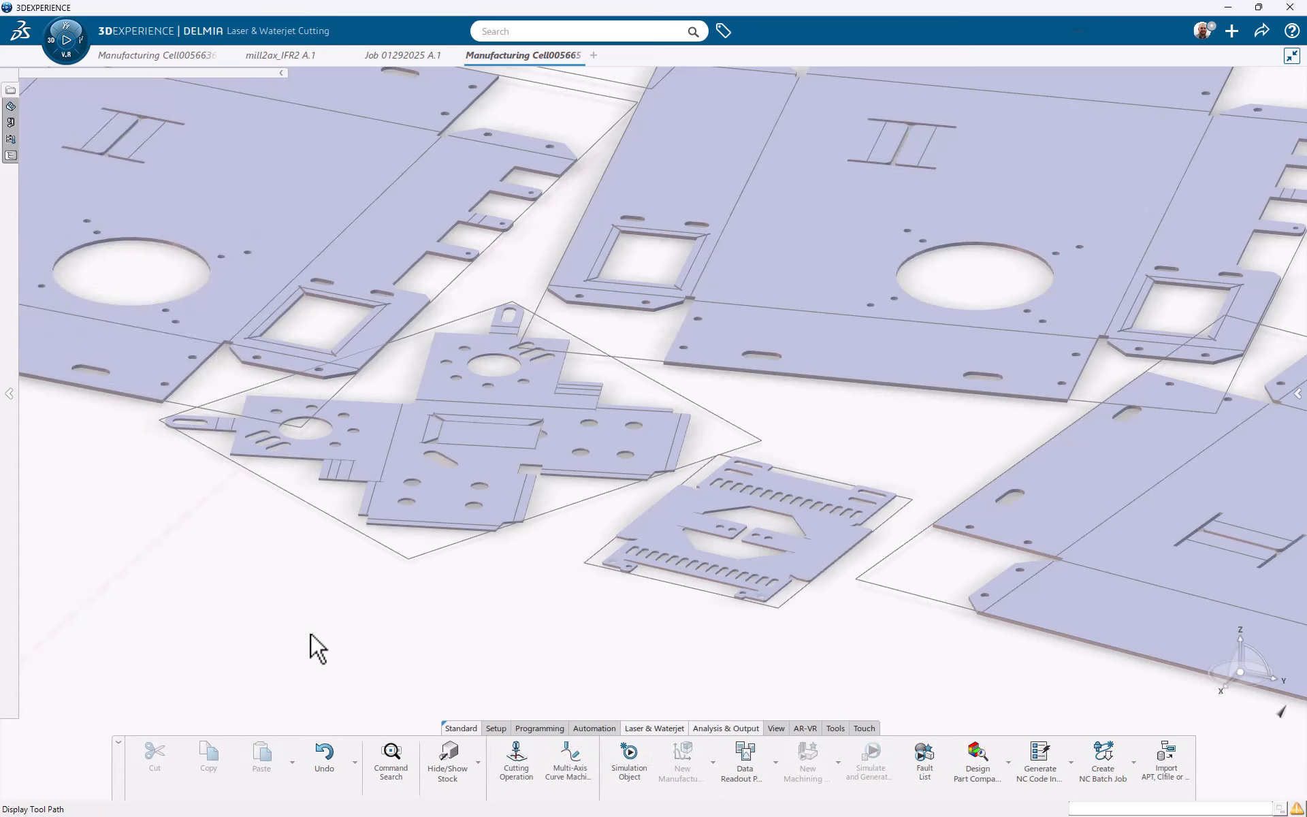
{"action": "left_click", "coordinate": [29, 705]}
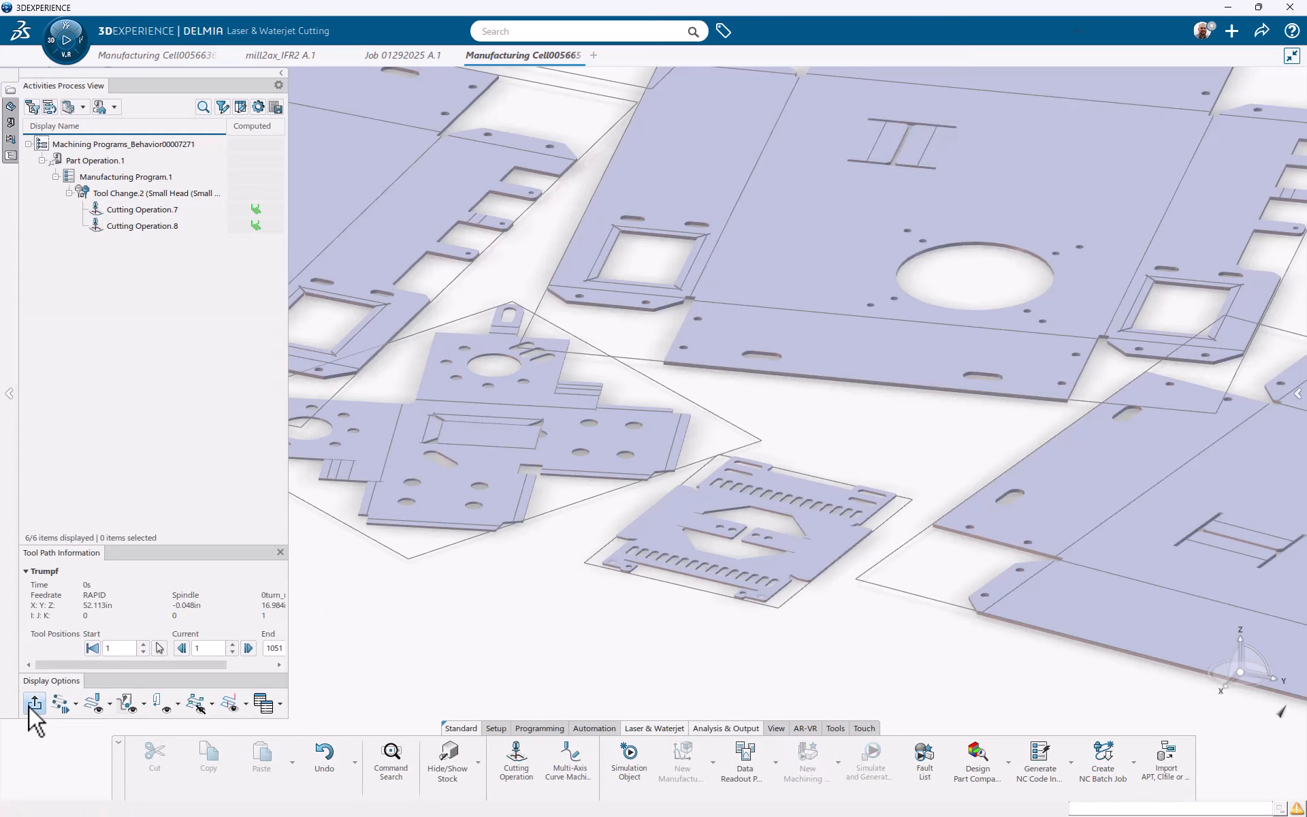
{"action": "left_click", "coordinate": [1083, 314]}
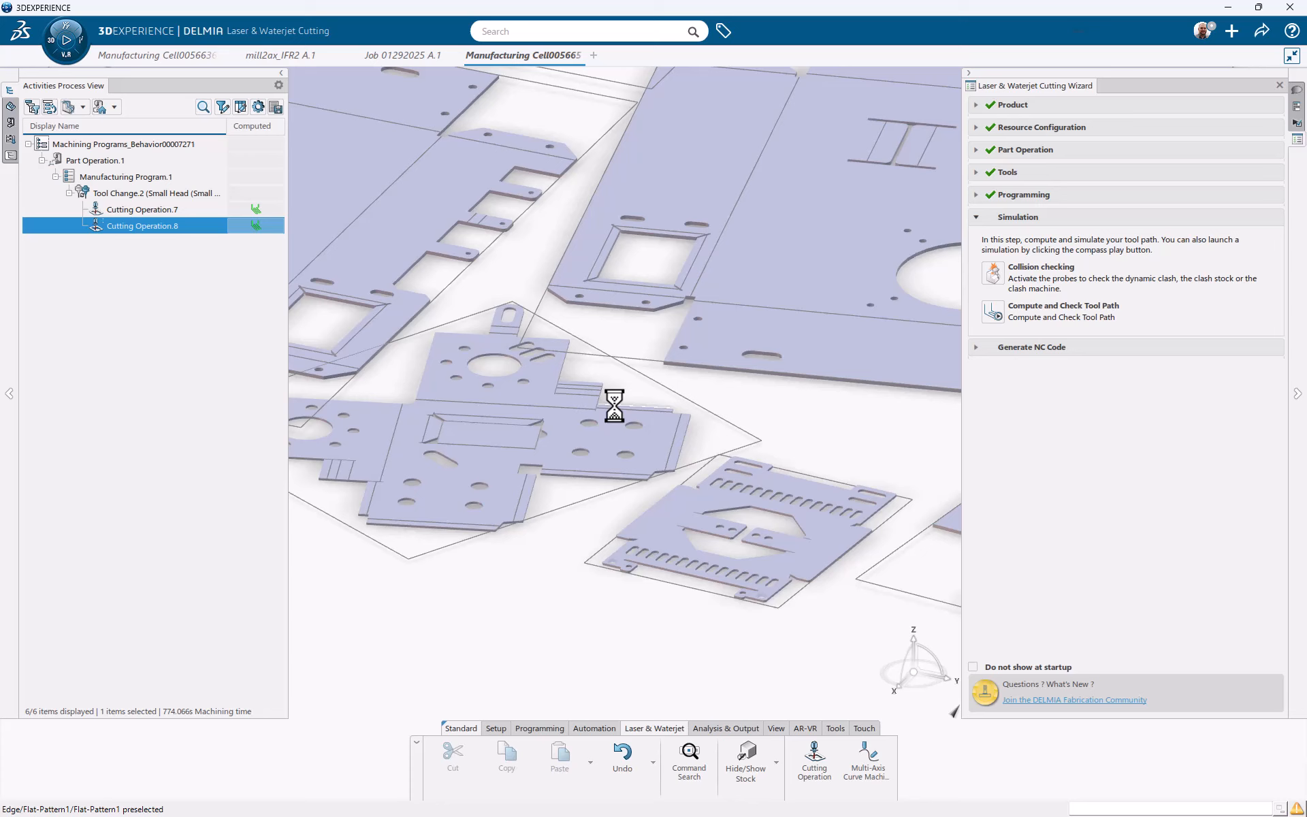
Add a third cutting operation with all inner slots and cutouts of a small rectangular plate as guides.
{"action": "left_click", "coordinate": [814, 755]}
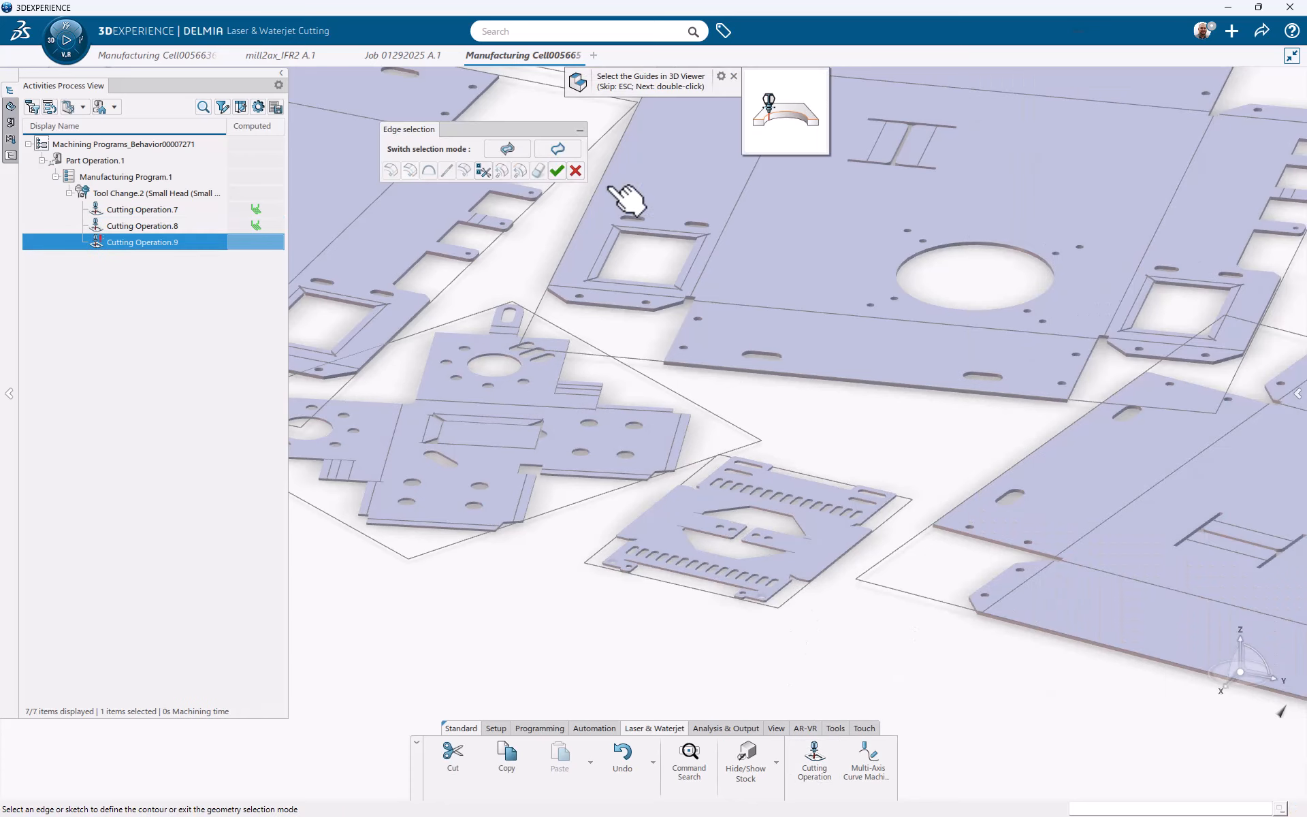
{"action": "left_click", "coordinate": [522, 157]}
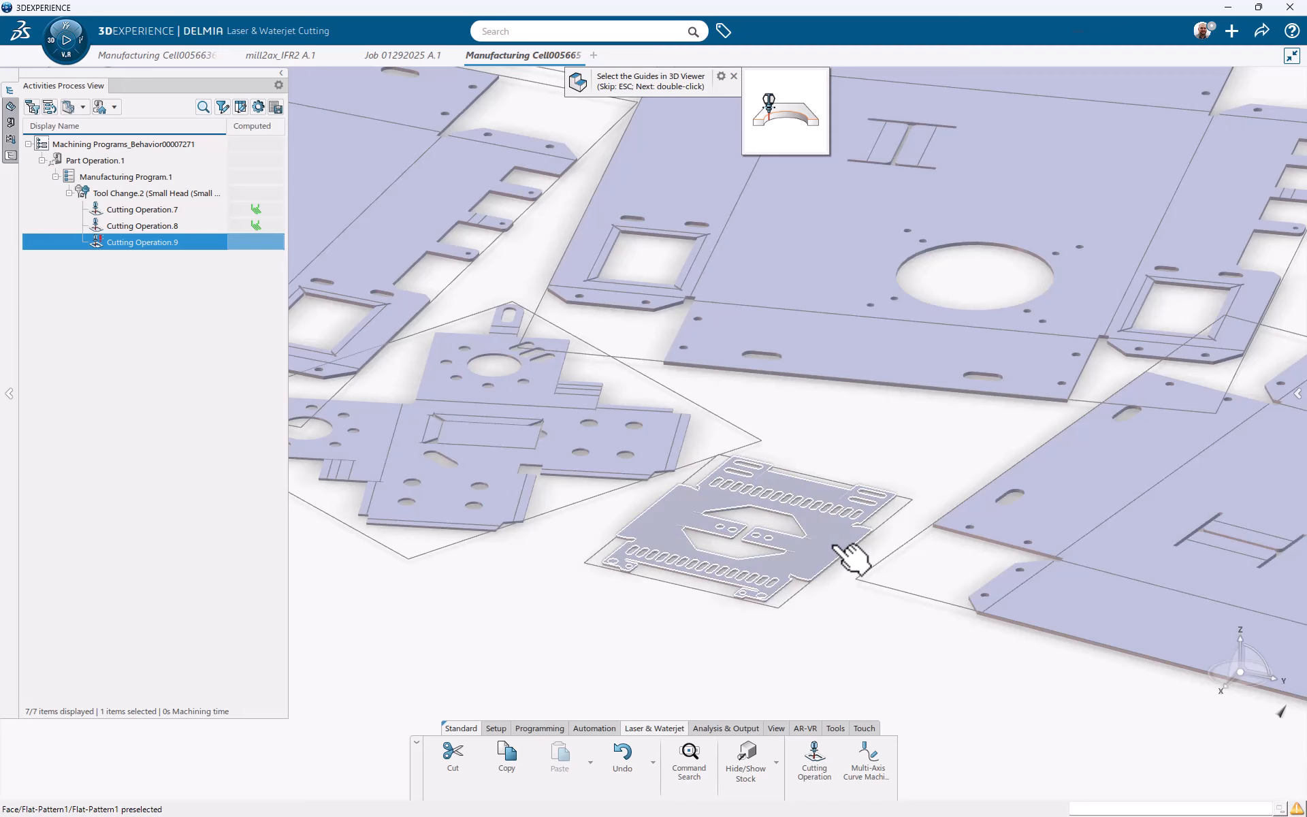
{"action": "left_click", "coordinate": [847, 555]}
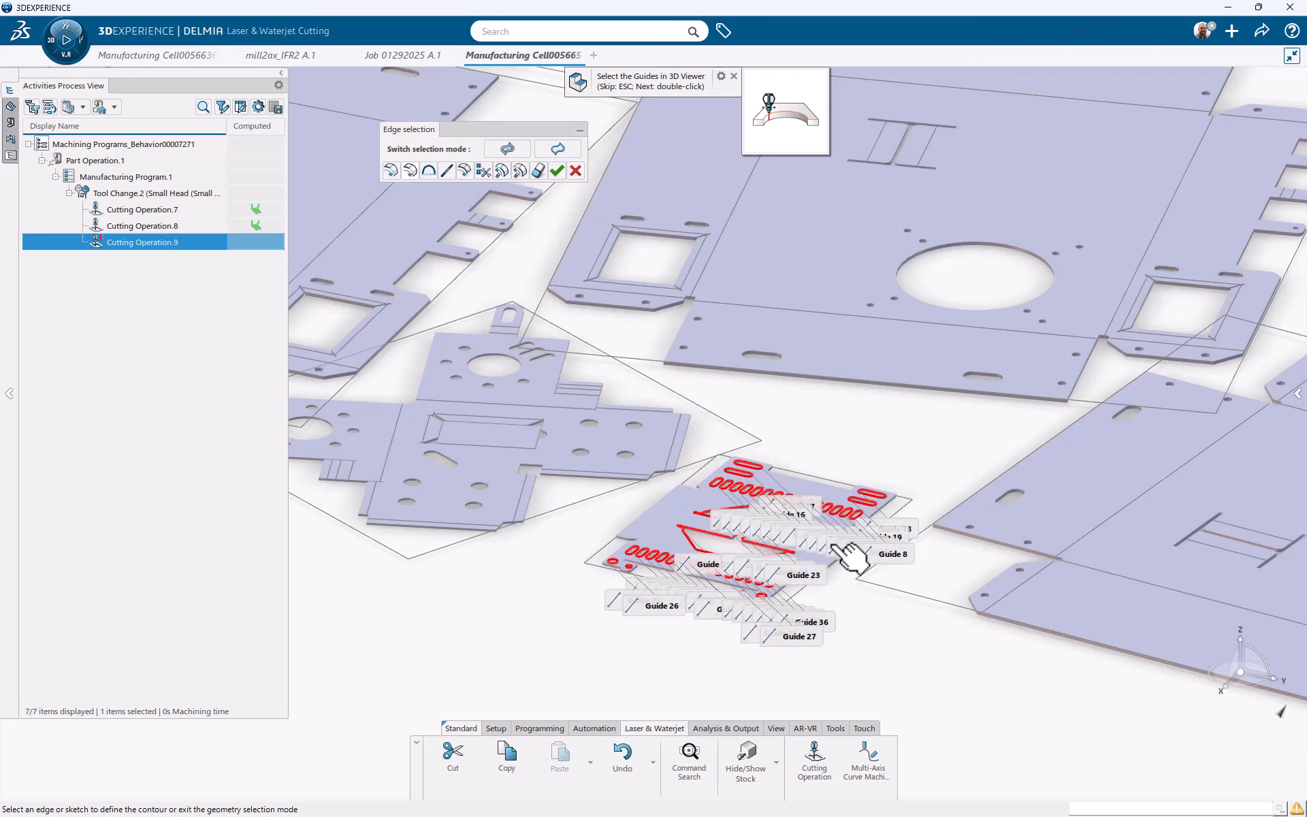
{"action": "left_click", "coordinate": [557, 171]}
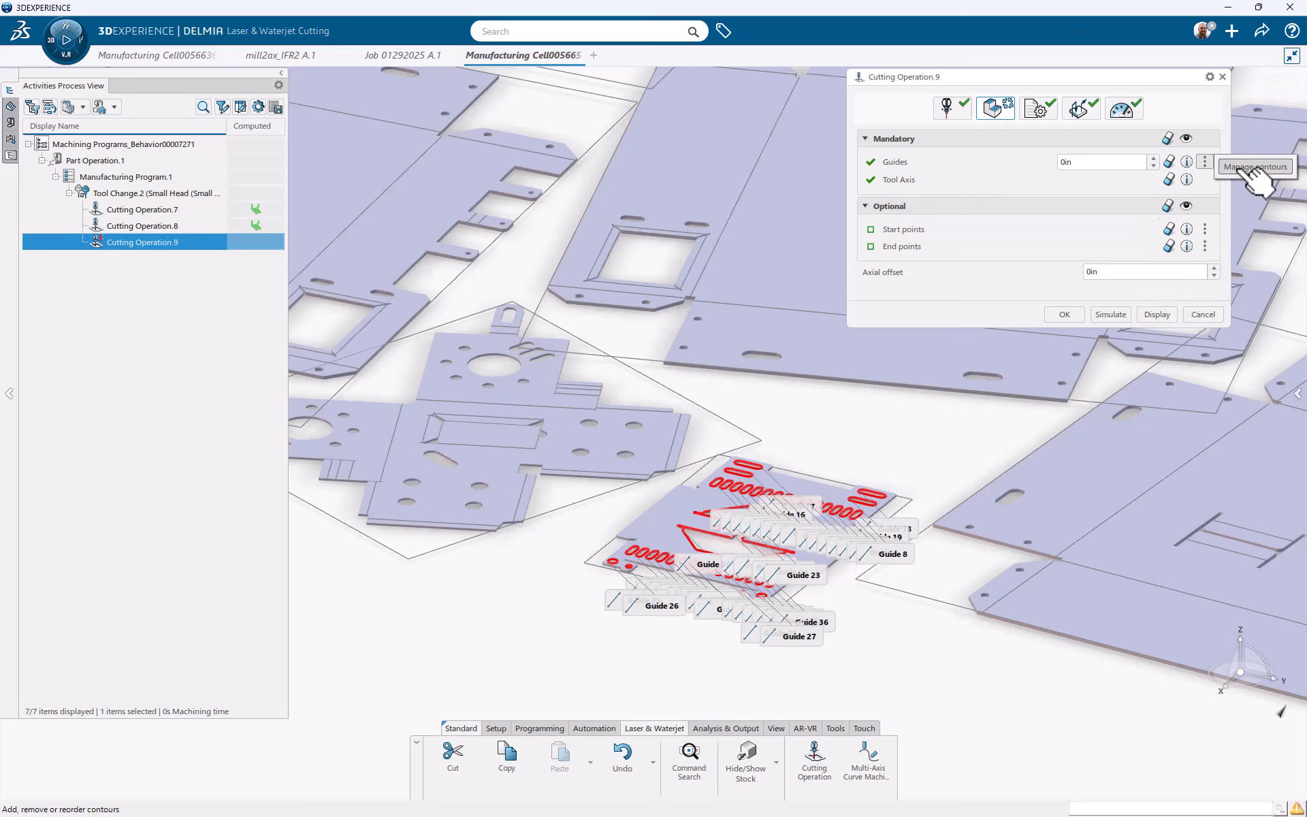
Replicate contours Guide 1 through Guide 43 onto the matching small plates and compute the operation's tool path.
{"action": "left_click", "coordinate": [1205, 162]}
{"action": "left_click", "coordinate": [705, 169]}
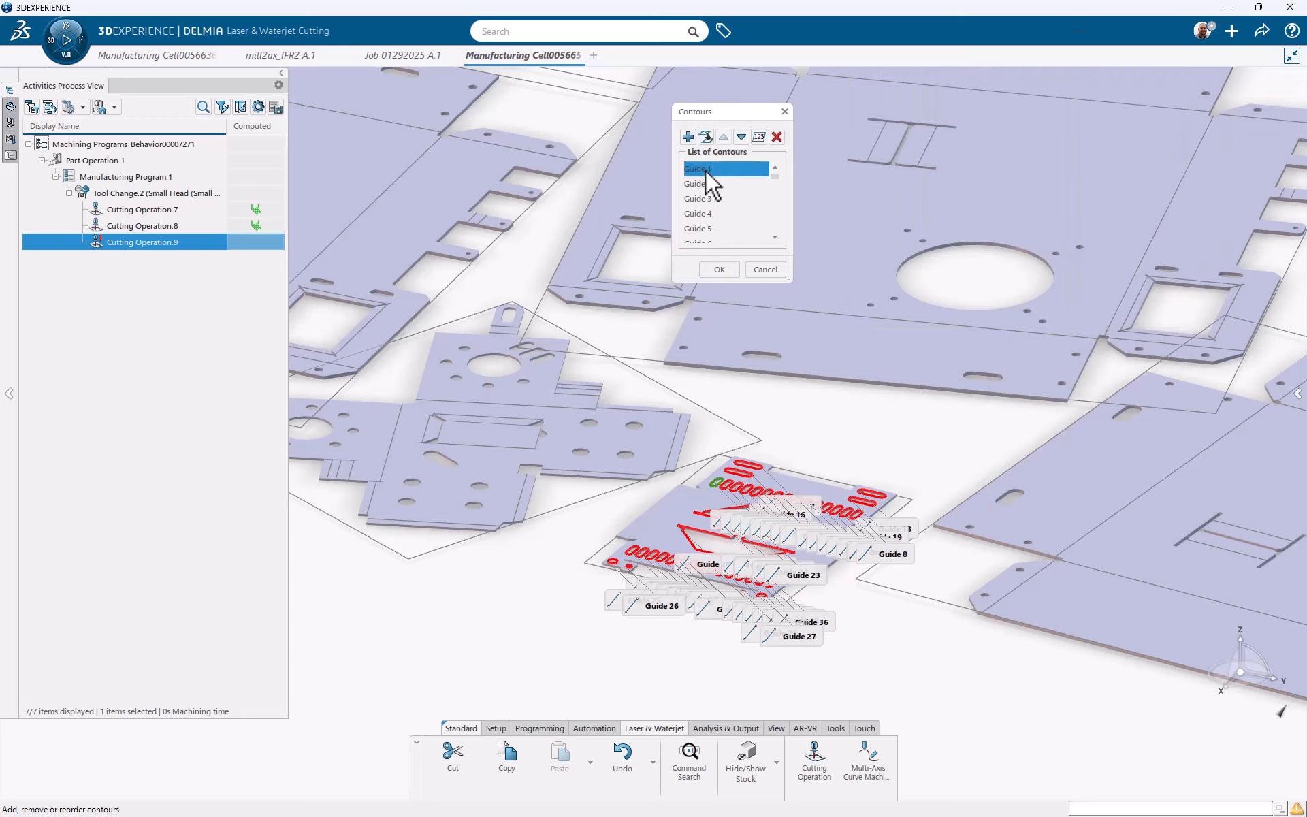
{"action": "left_click_drag", "start_coordinate": [778, 178], "coordinate": [789, 231]}
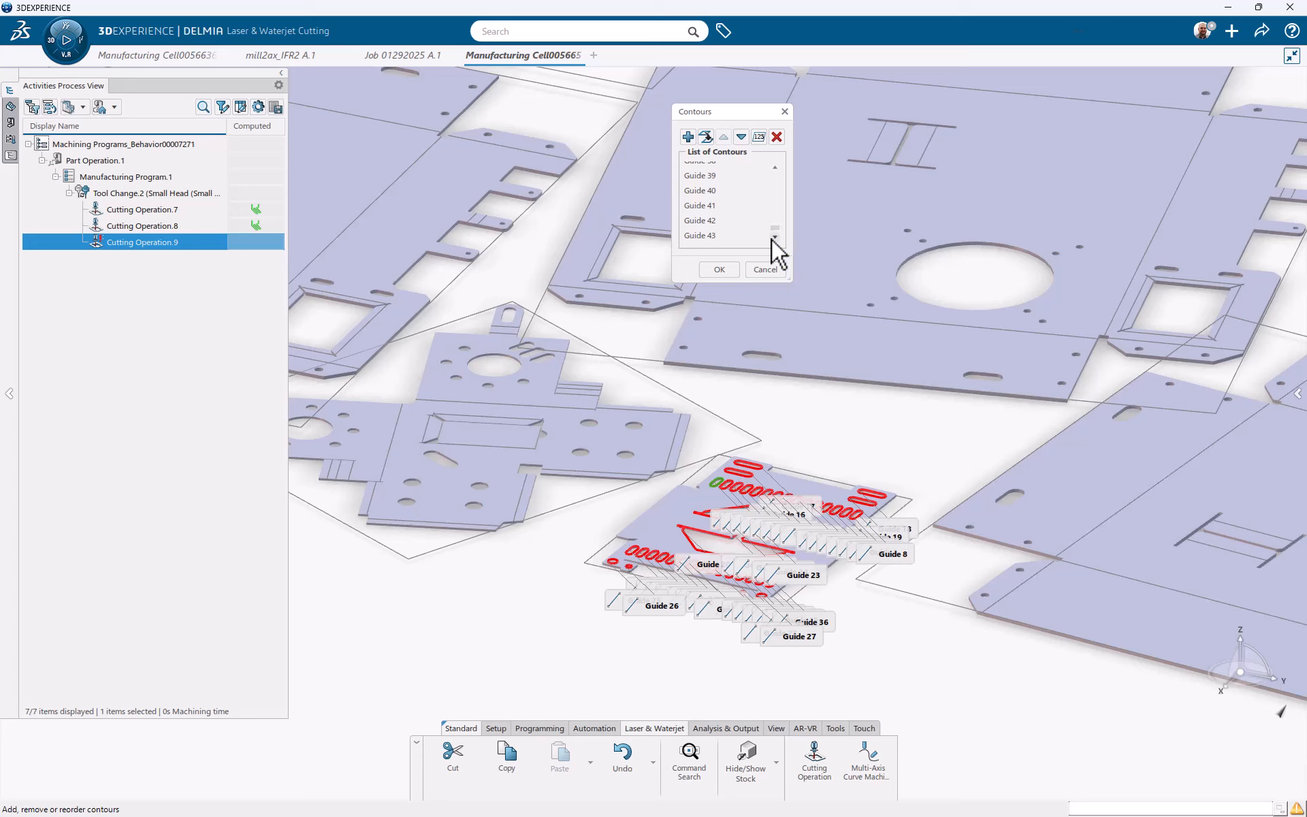
{"action": "left_click", "coordinate": [729, 236], "text": "shift"}
{"action": "left_click", "coordinate": [706, 137]}
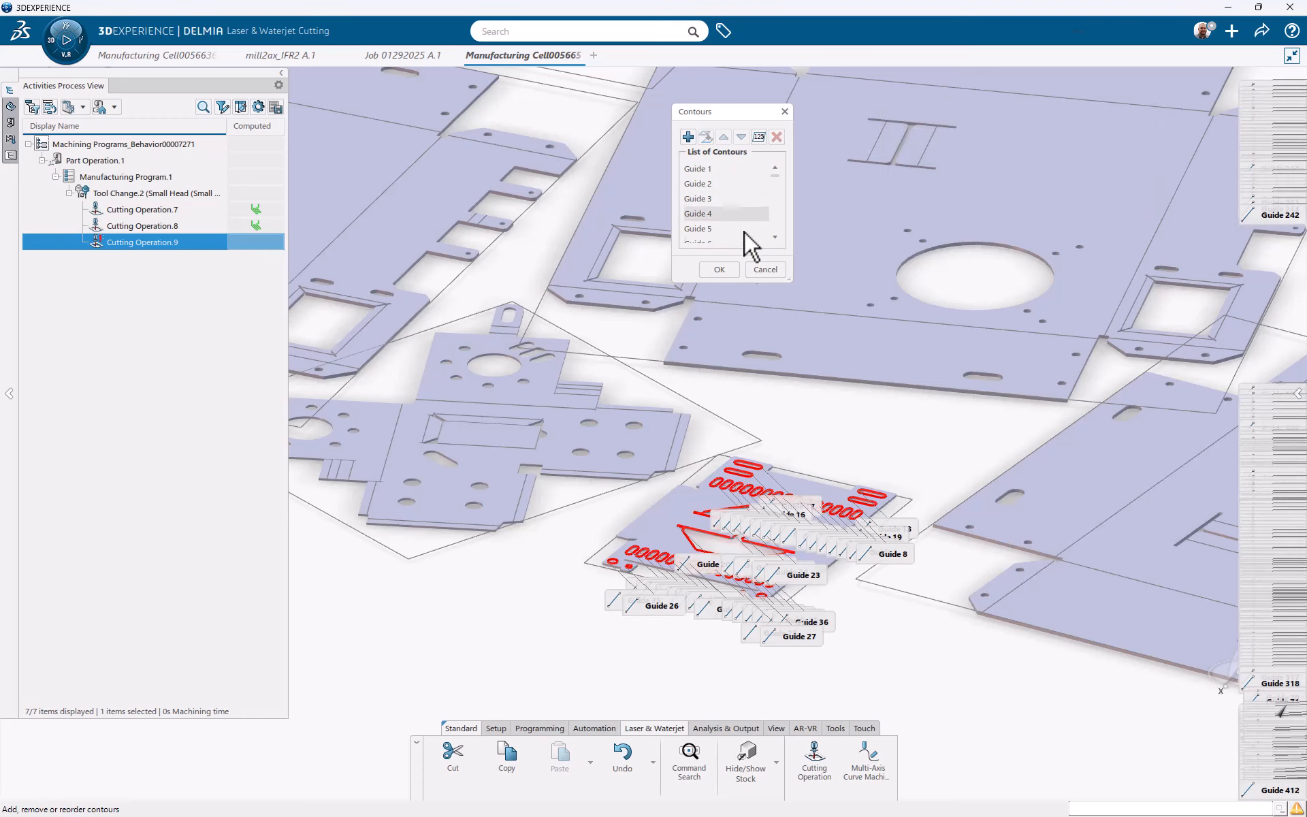
{"action": "left_click", "coordinate": [723, 272]}
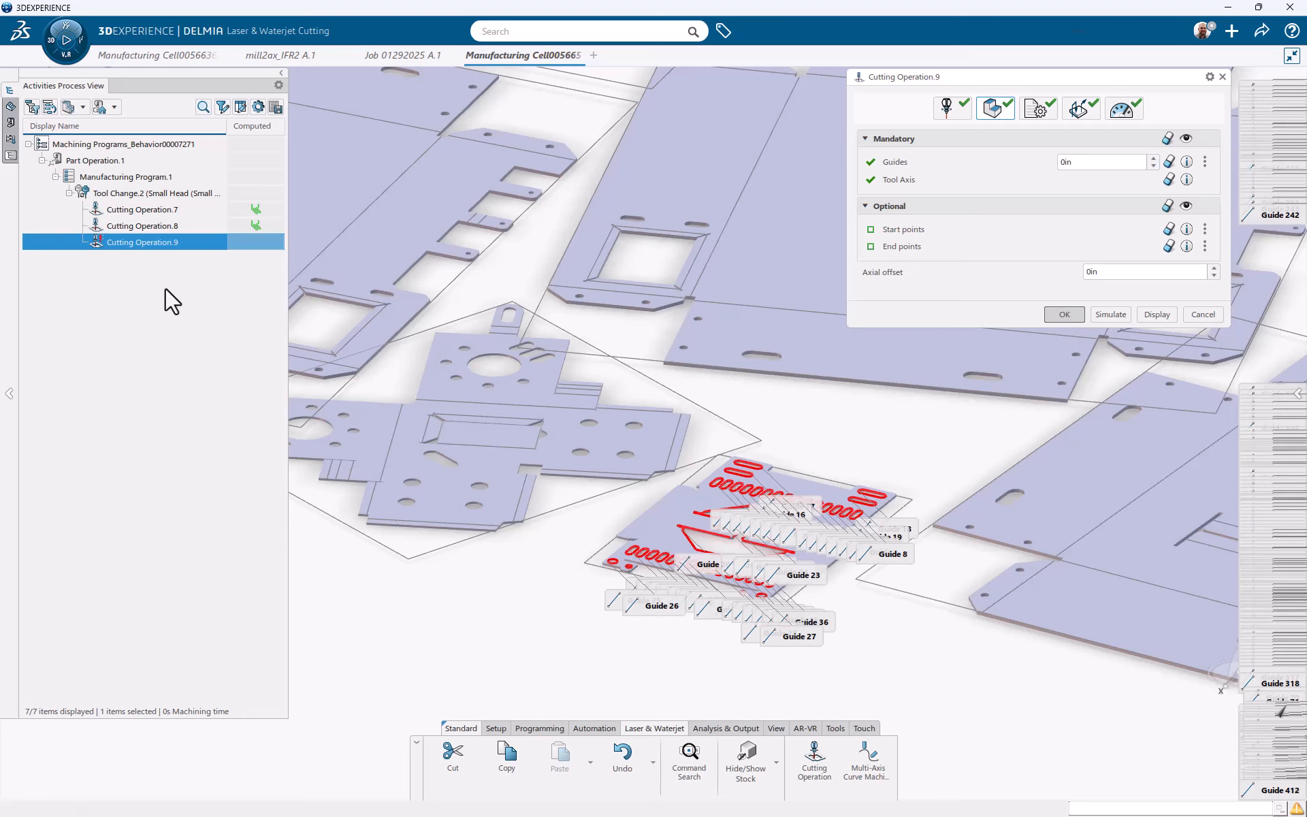
{"action": "left_click", "coordinate": [170, 245]}
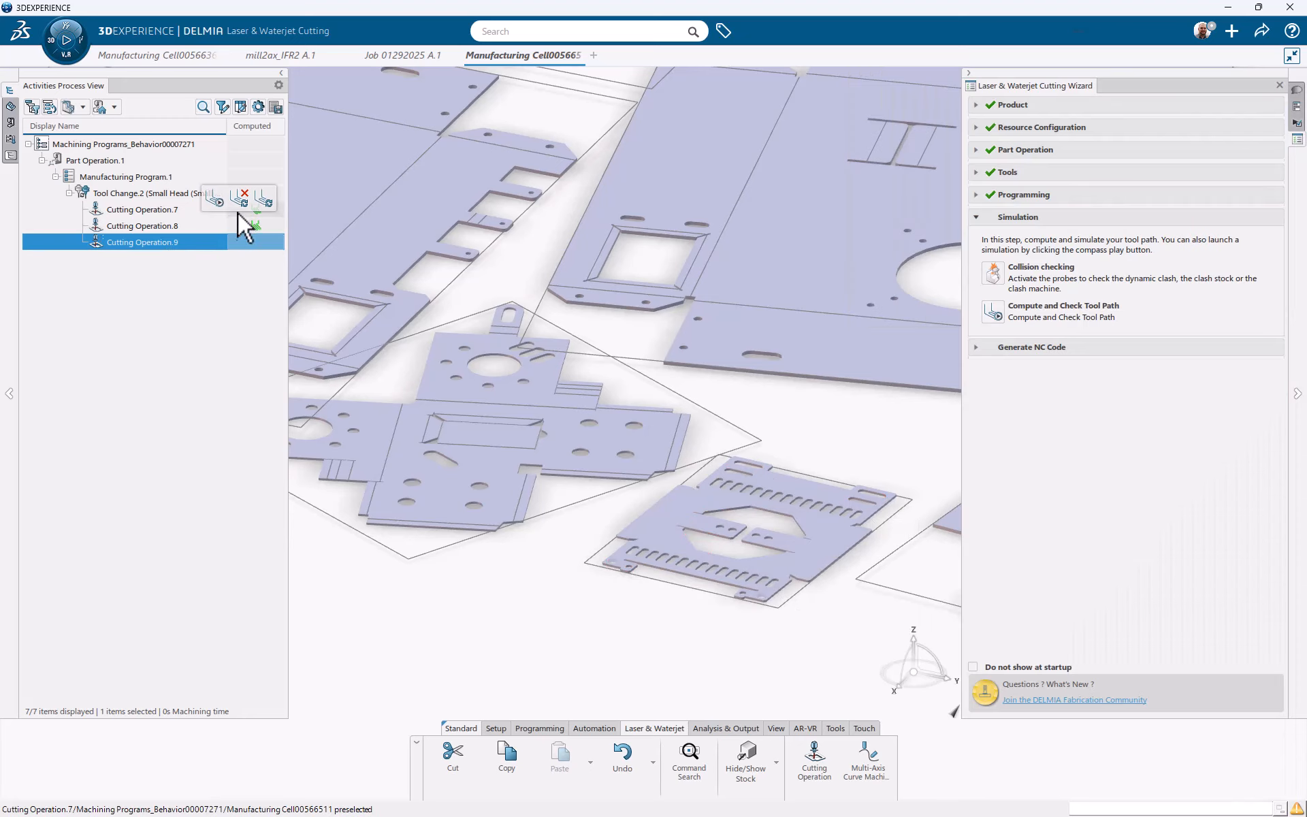
{"action": "left_click", "coordinate": [215, 197]}
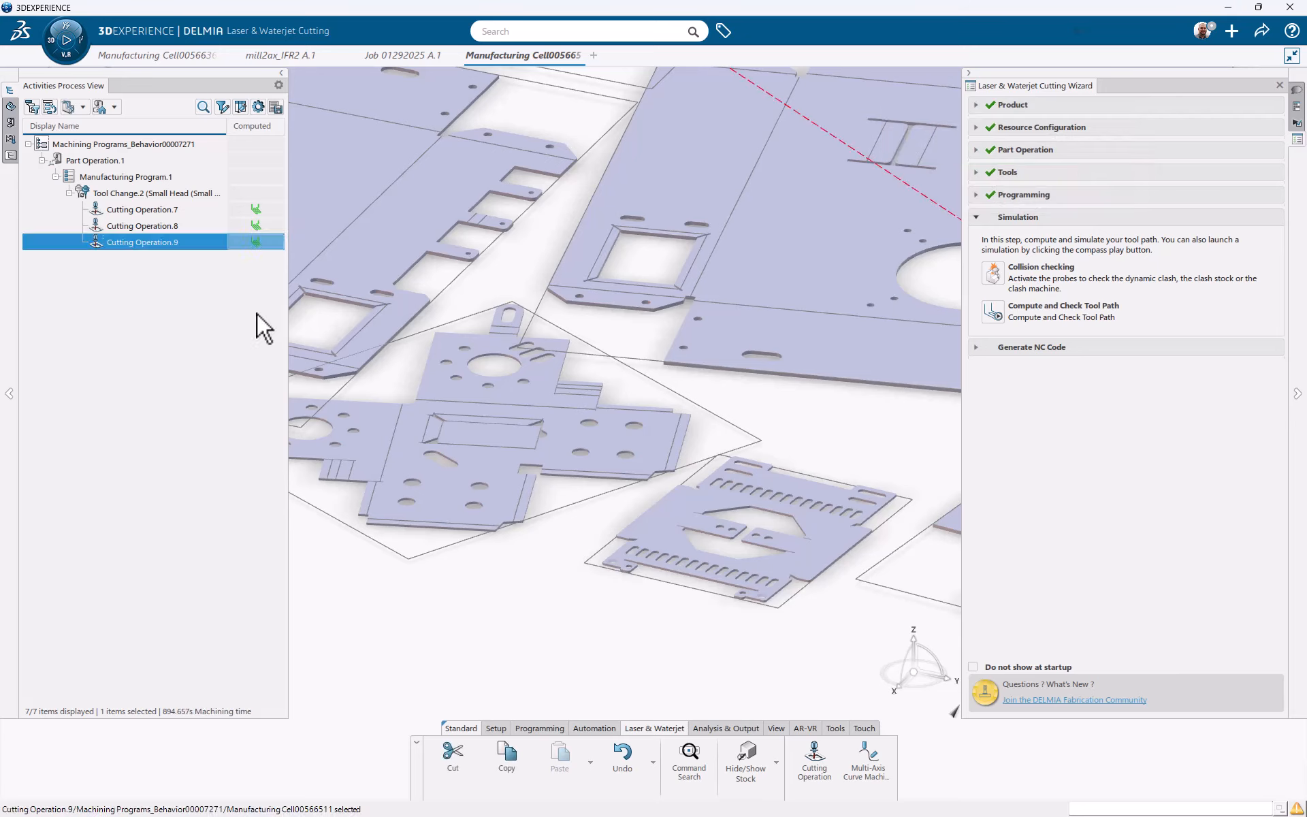
Reorder the program so that Cutting Operation.8 runs after Cutting Operation.9.
{"action": "left_click", "coordinate": [49, 107]}
{"action": "left_click_drag", "start_coordinate": [140, 225], "coordinate": [136, 251]}
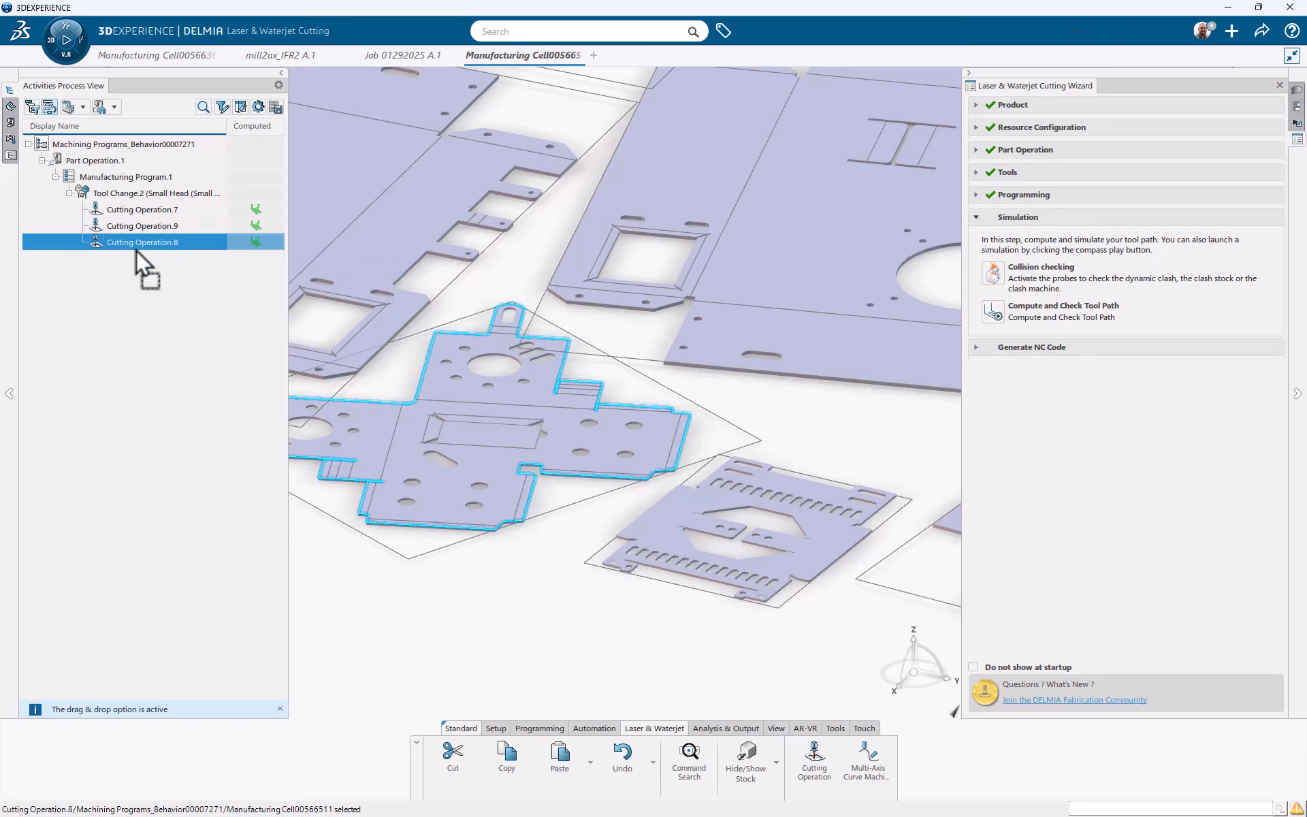
Examine the tool paths of Cutting Operation.7 and Cutting Operation.9 across the nested parts.
{"action": "left_click", "coordinate": [146, 226]}
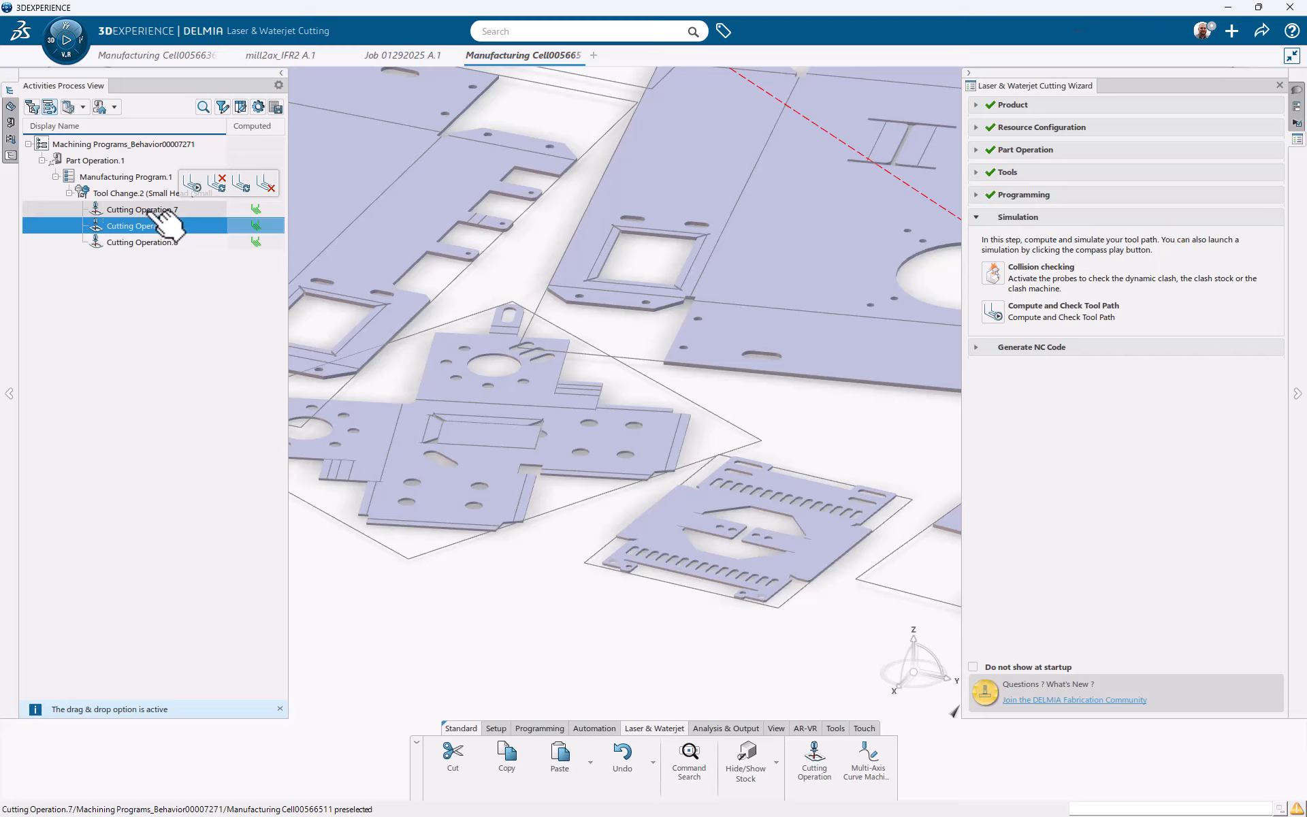
{"action": "left_click", "coordinate": [147, 208]}
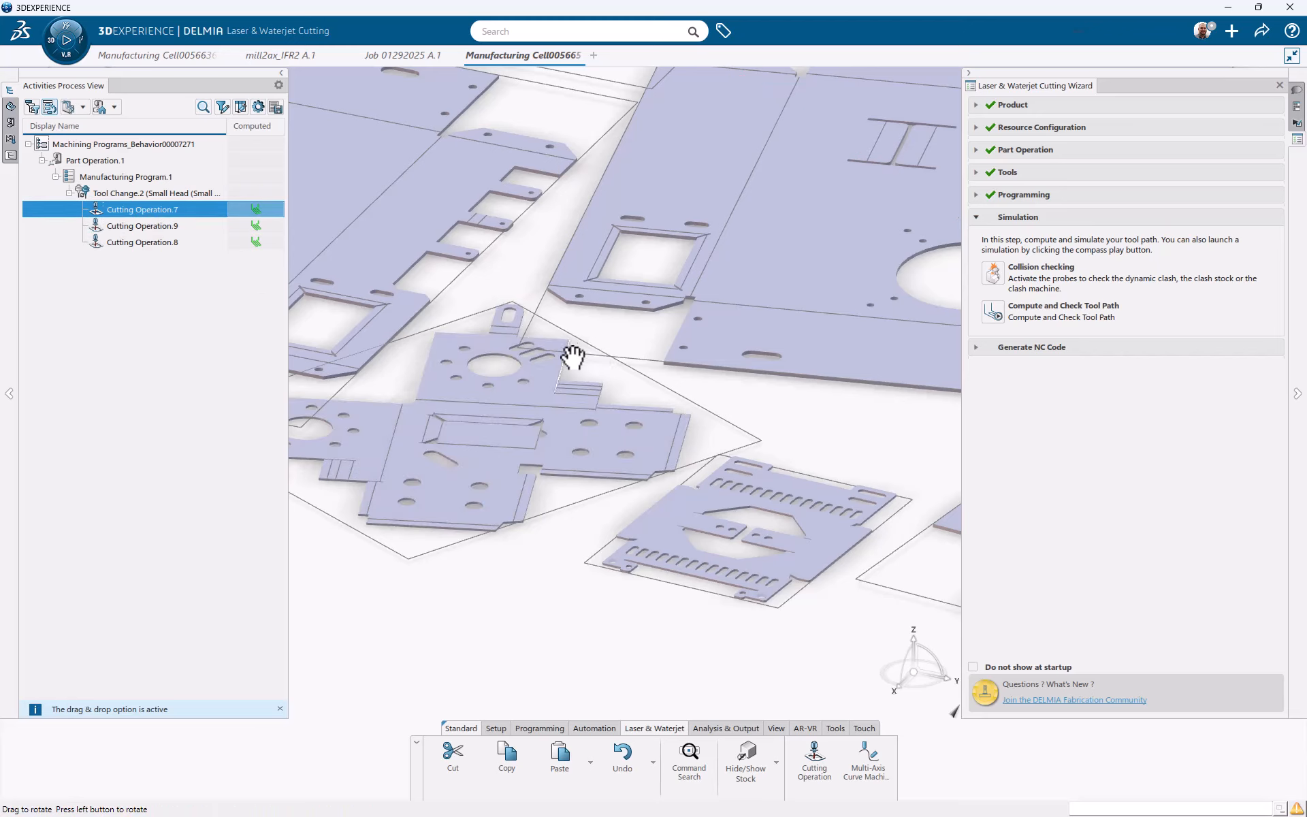
{"action": "scroll", "coordinate": [577, 371], "scroll_direction": "up", "scroll_amount": 3}
{"action": "scroll", "coordinate": [574, 379], "scroll_direction": "down", "scroll_amount": 5}
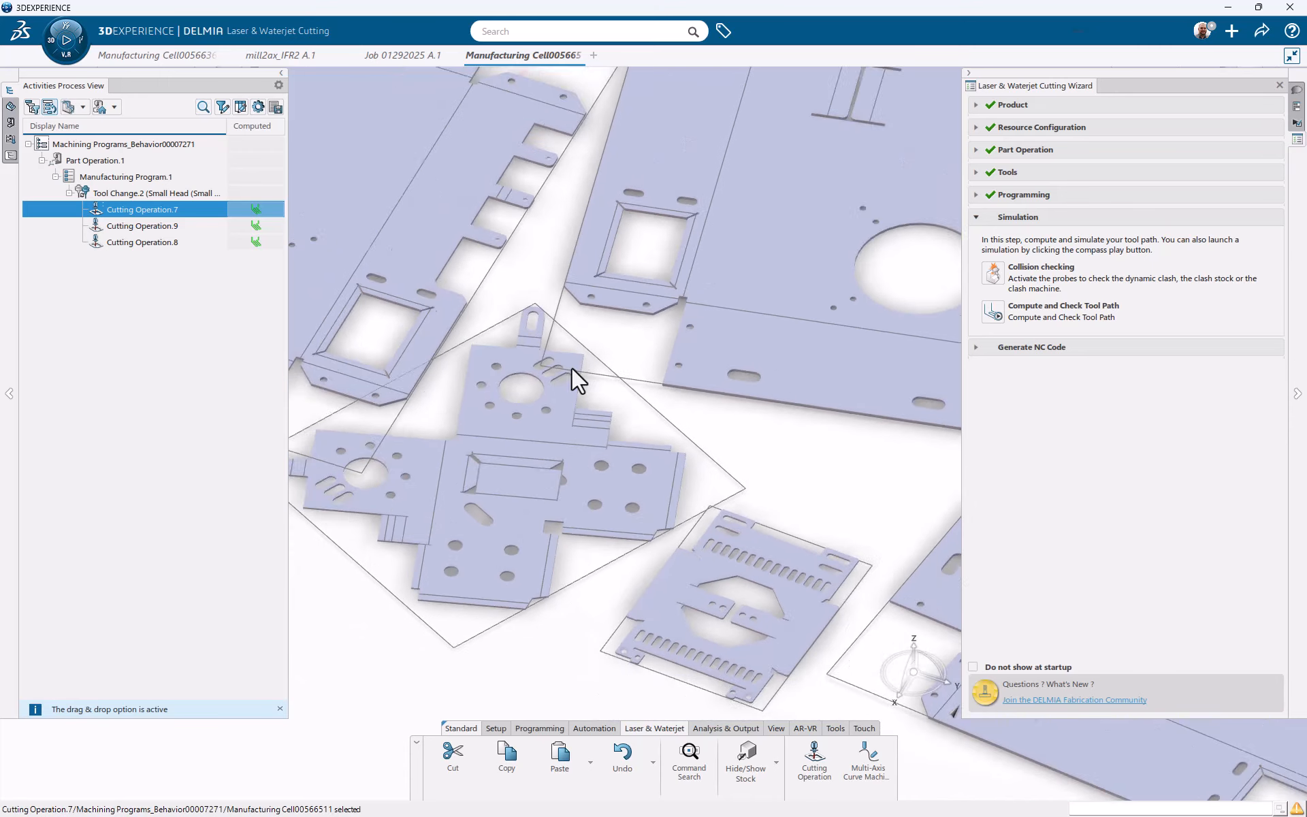
{"action": "scroll", "coordinate": [606, 370], "scroll_direction": "down", "scroll_amount": 2}
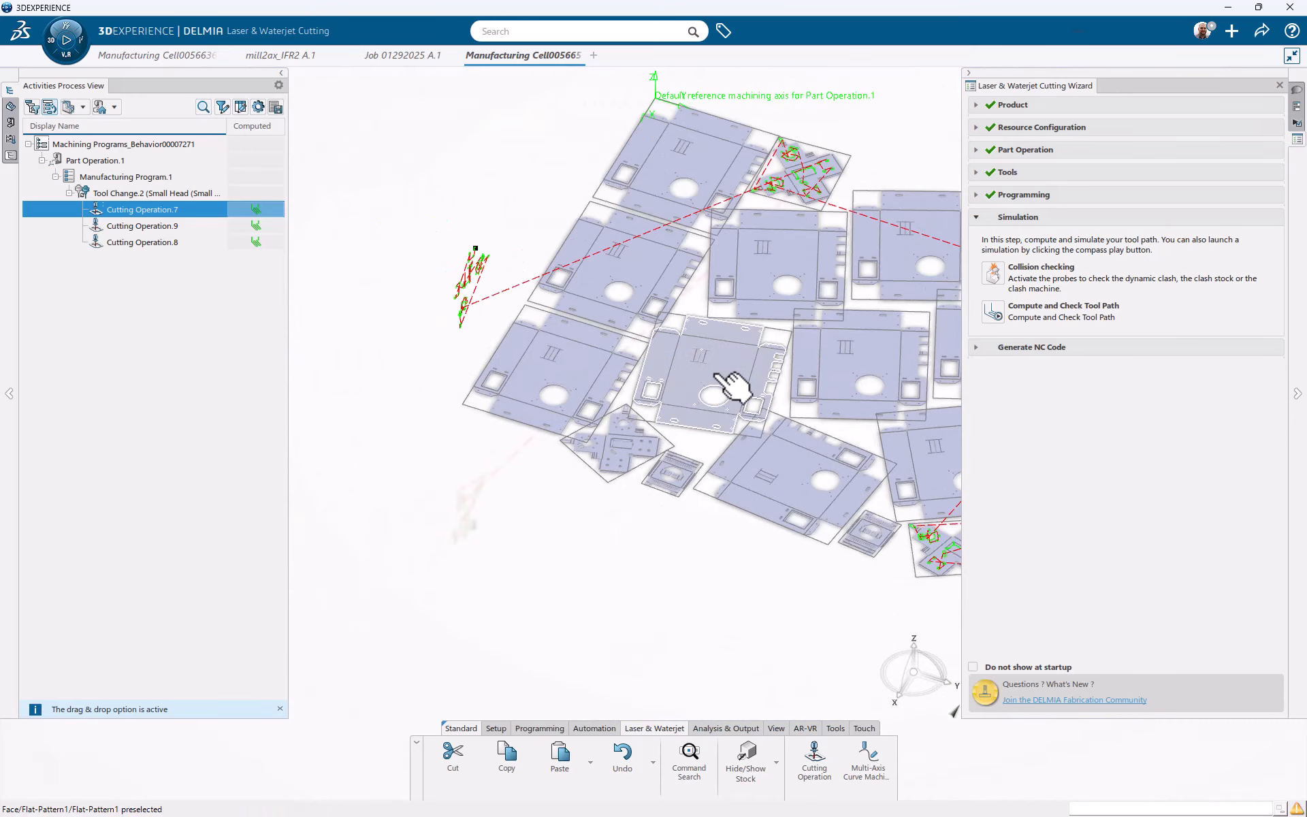
{"action": "middle_click_drag", "start_coordinate": [657, 379], "coordinate": [357, 347]}
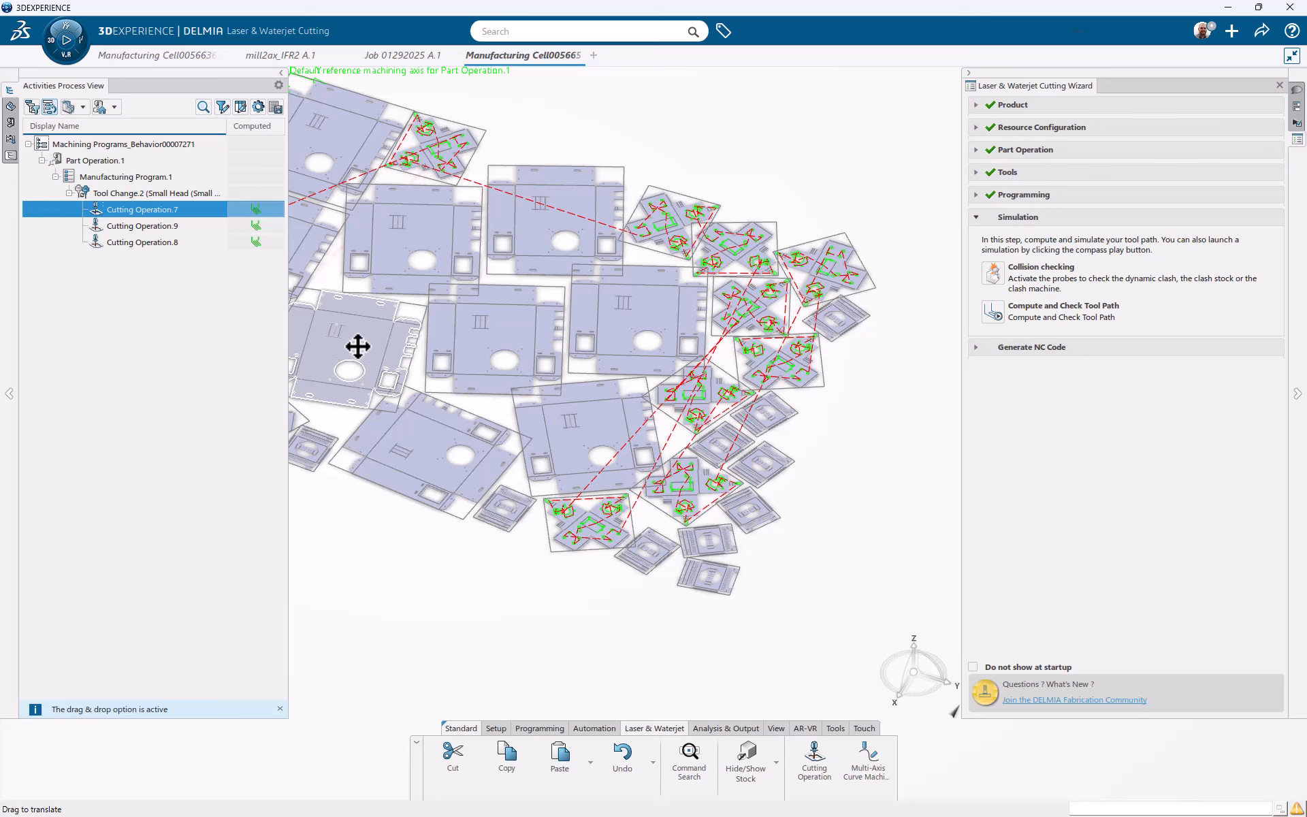
{"action": "left_click", "coordinate": [184, 227]}
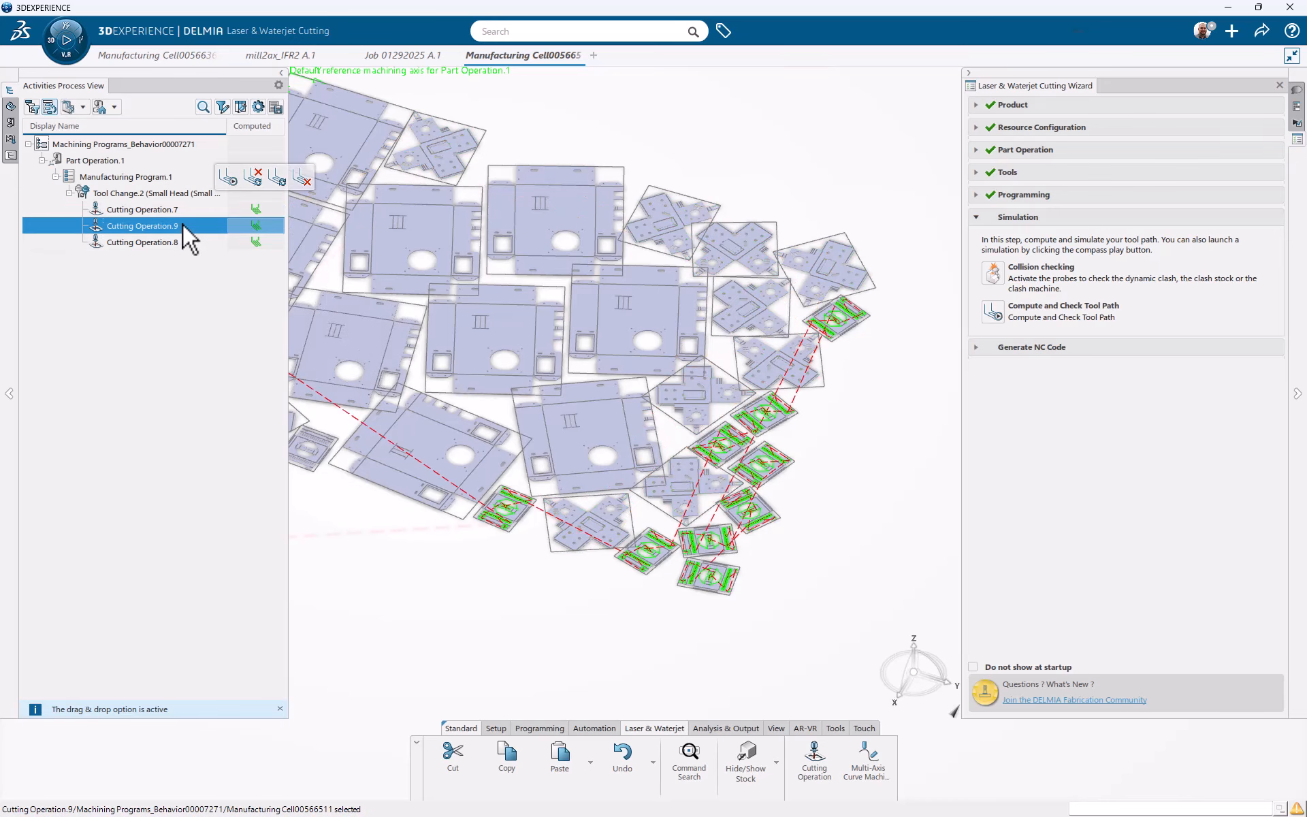
Switch to the Manufacturability Check app and bring up the mill2ax_IFR2 part.
{"action": "left_click", "coordinate": [181, 243]}
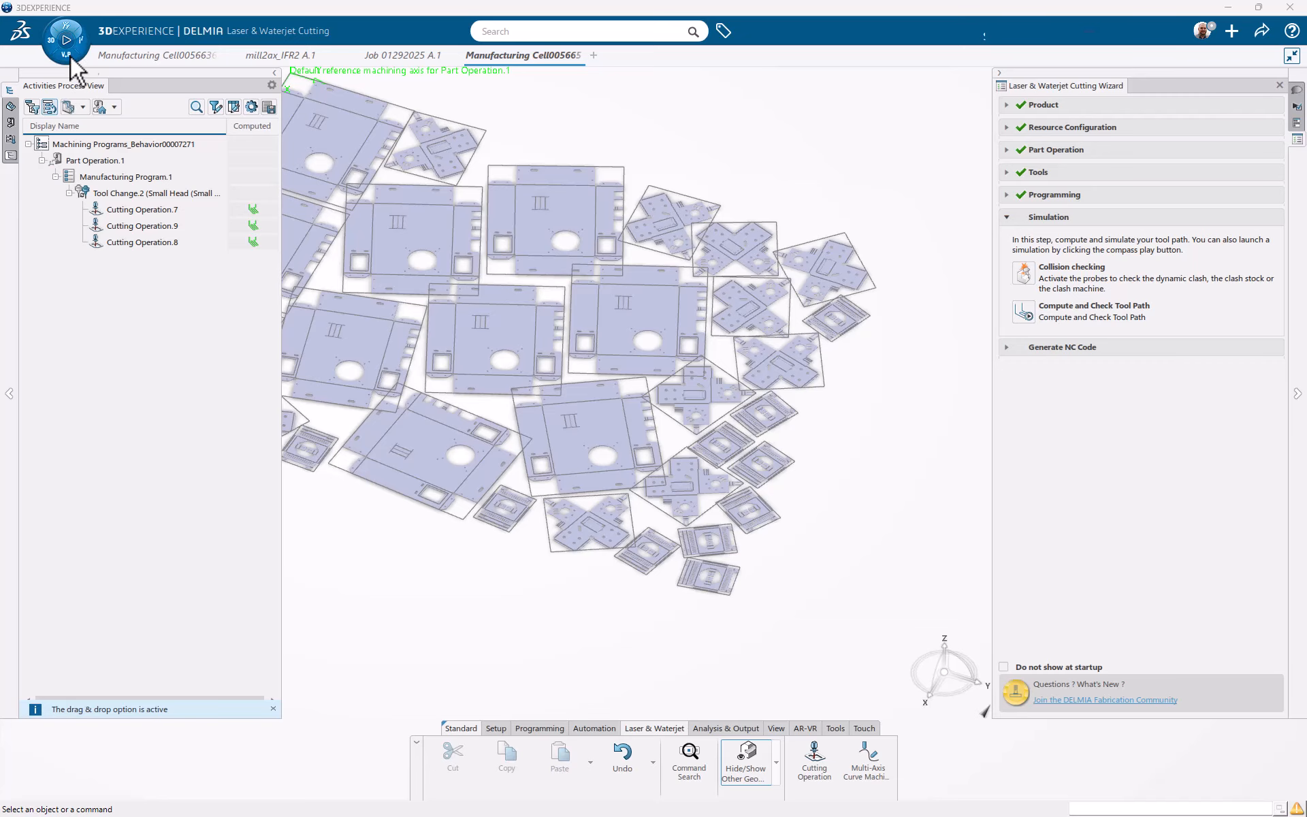
{"action": "left_click", "coordinate": [71, 58]}
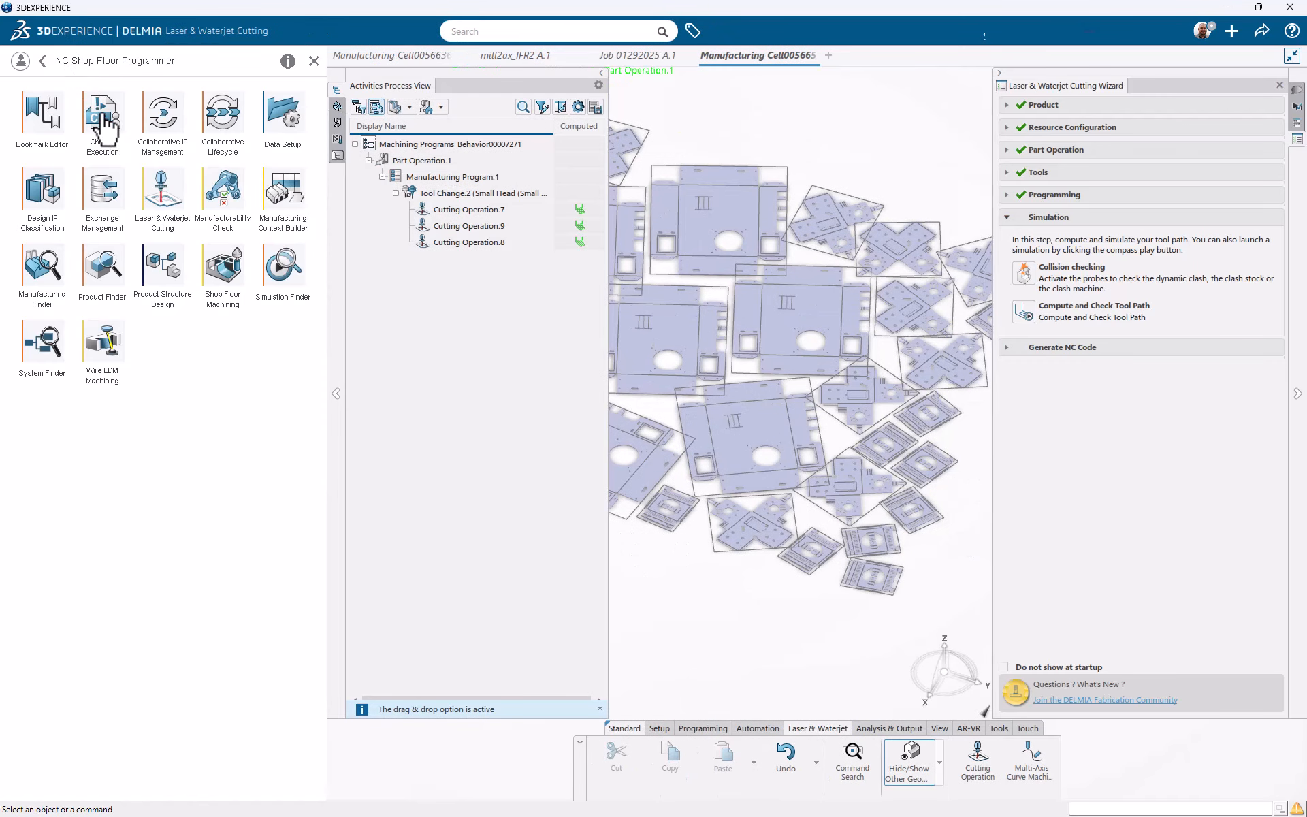
{"action": "left_click", "coordinate": [230, 203]}
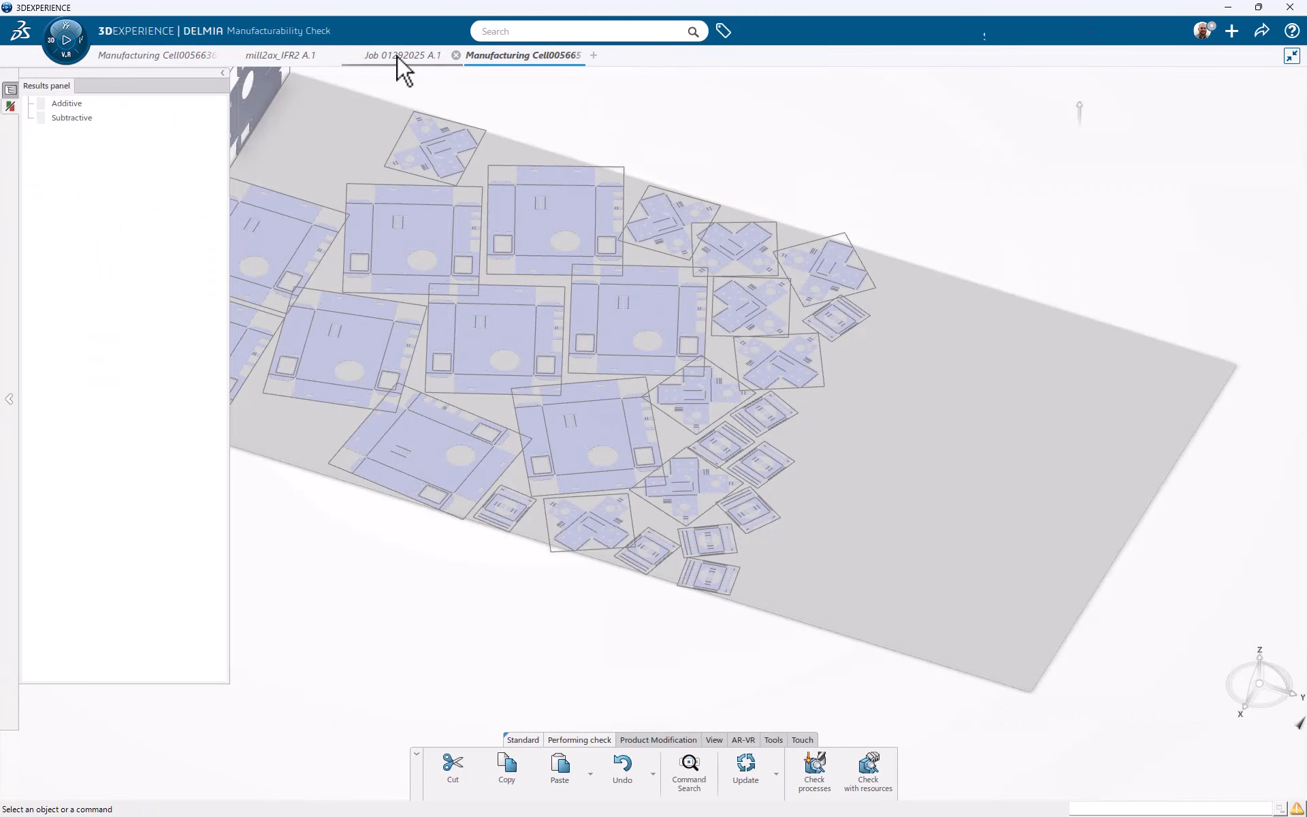
{"action": "mouse_move", "coordinate": [397, 56]}
{"action": "left_click", "coordinate": [313, 60]}
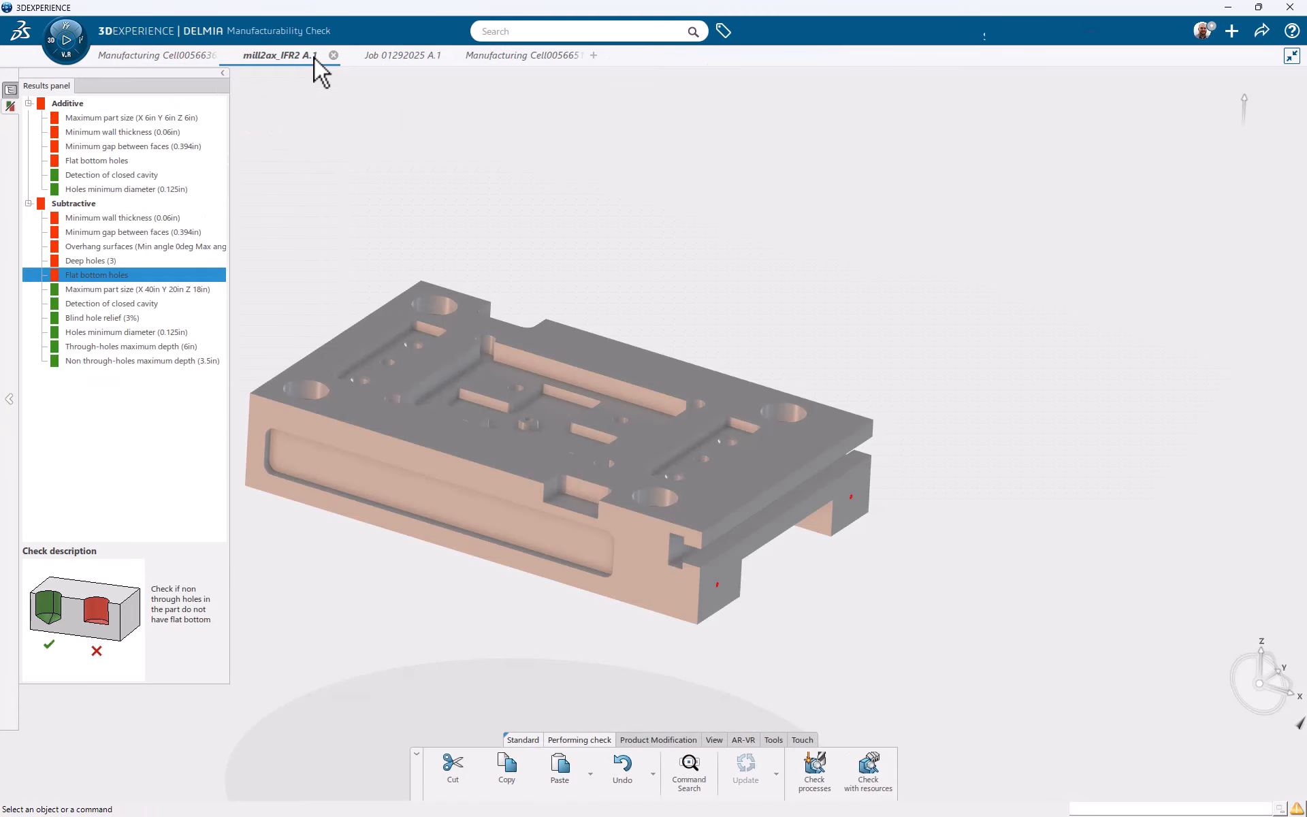
Start a manufacturability check per process and set the subtractive maximum part size to X 40 in, Y 20 in, Z 18 in.
{"action": "left_click", "coordinate": [816, 769]}
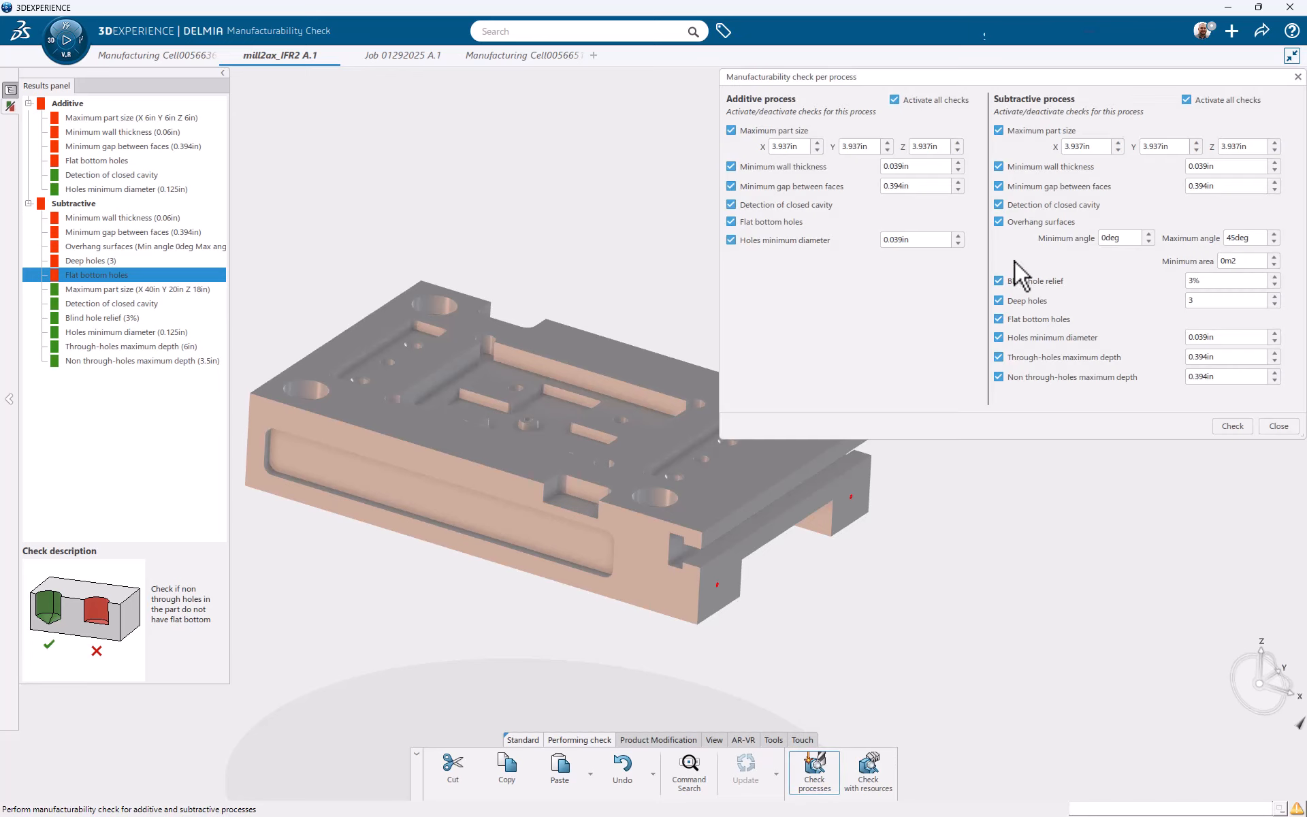
{"action": "double_click", "coordinate": [1065, 146]}
{"action": "type", "text": "20"}
{"action": "key", "text": "BackSpace"}
{"action": "key", "text": "BackSpace"}
{"action": "type", "text": "4"}
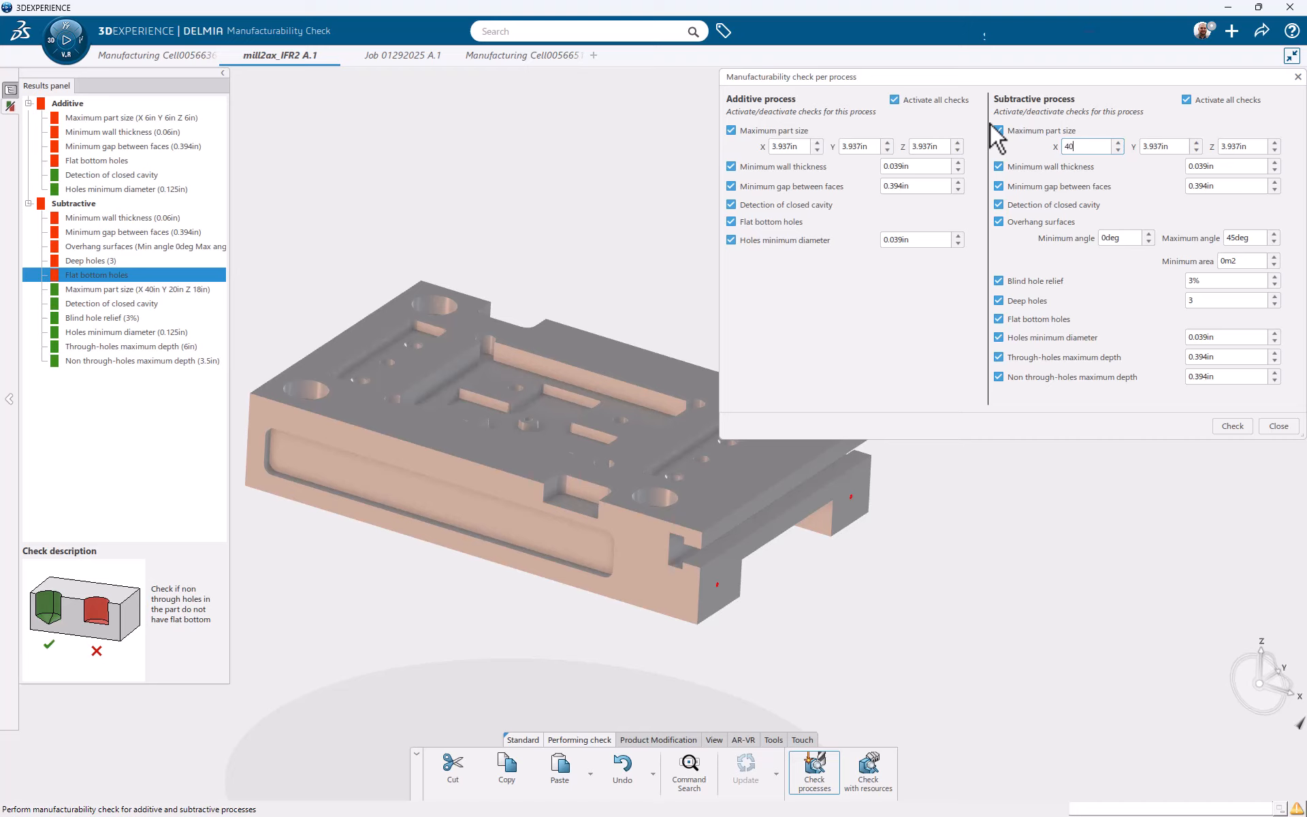
{"action": "type", "text": "0"}
{"action": "key", "text": "Tab"}
{"action": "type", "text": "20"}
{"action": "key", "text": "Tab"}
{"action": "type", "text": "18"}
Set the subtractive minimum wall thickness and the holes minimum diameter to 0.125 in each.
{"action": "left_click", "coordinate": [1244, 165]}
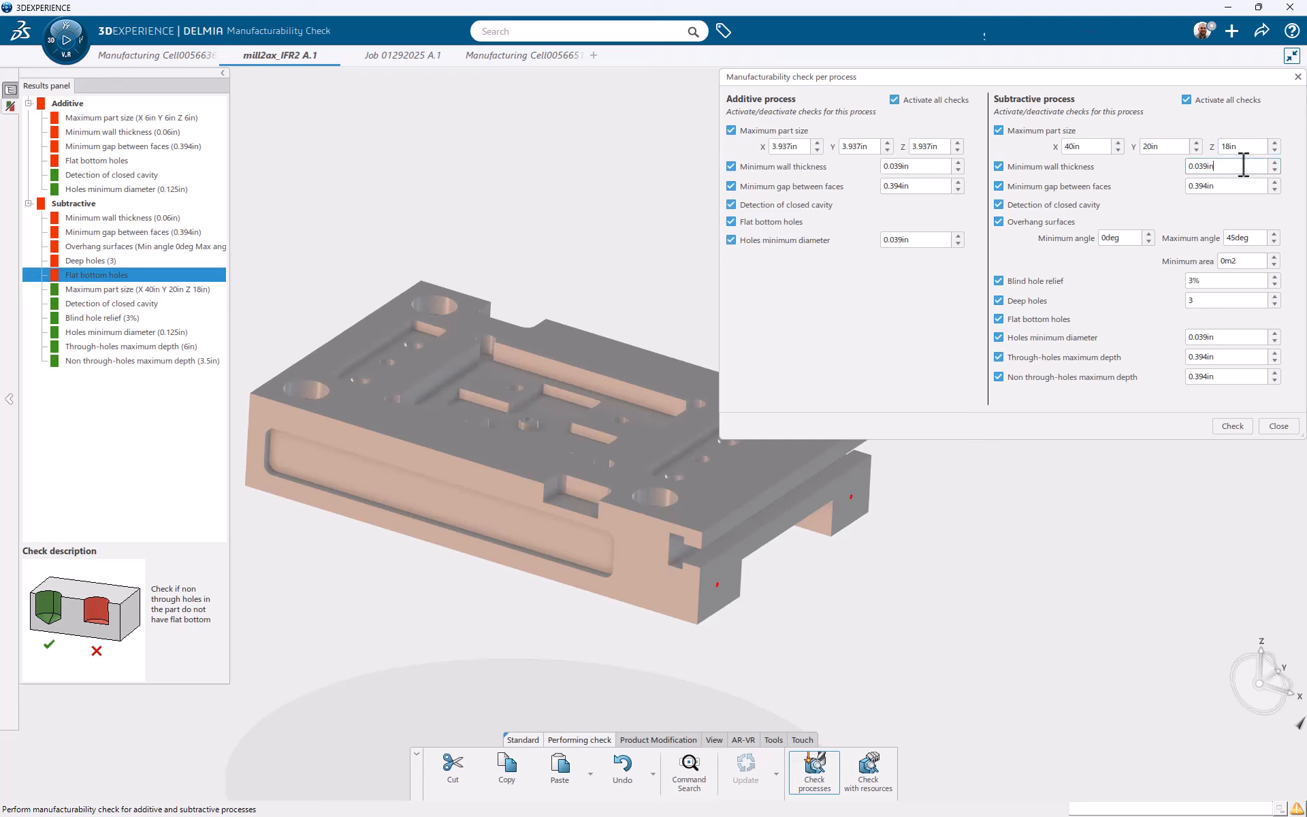
{"action": "double_click", "coordinate": [1243, 165]}
{"action": "type", "text": ".125"}
{"action": "left_click", "coordinate": [1217, 280]}
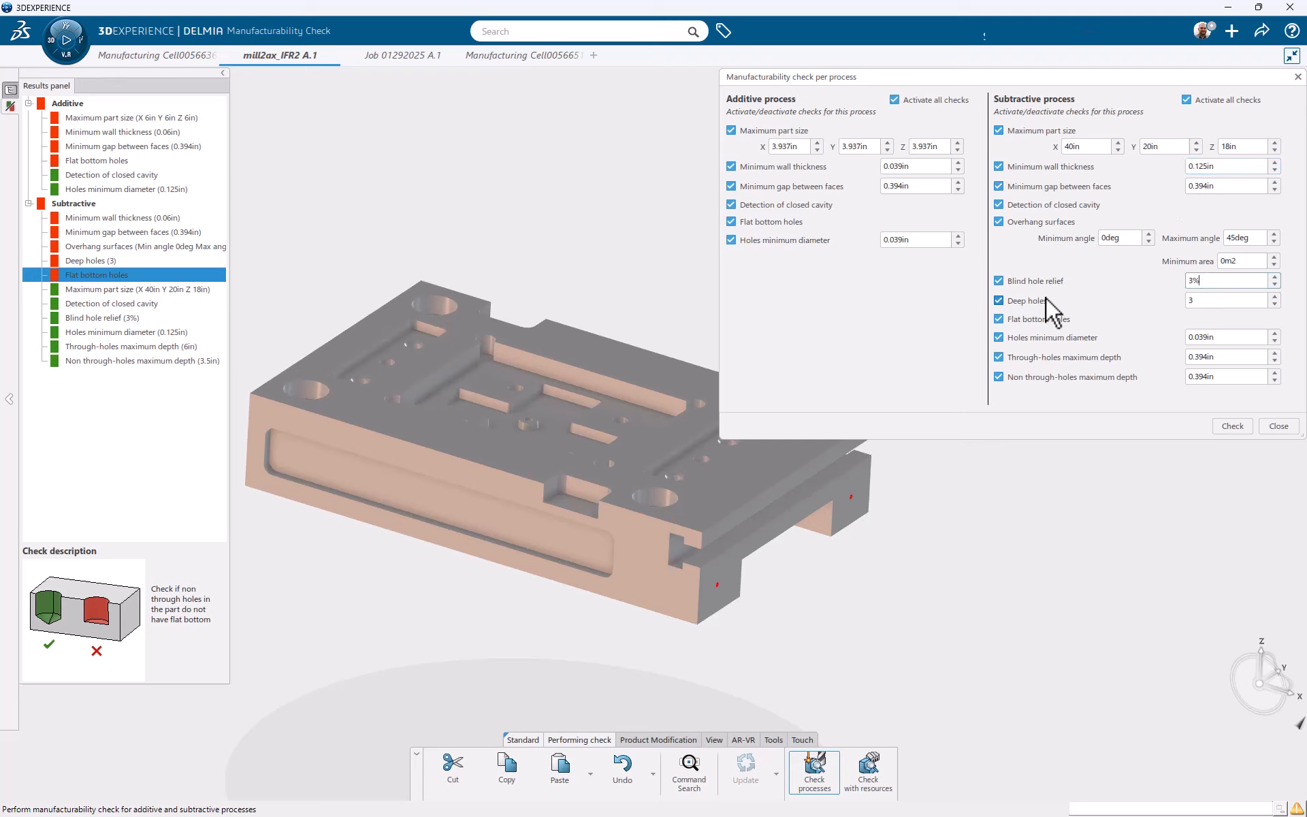
{"action": "mouse_move", "coordinate": [1046, 297]}
{"action": "left_click", "coordinate": [1207, 339]}
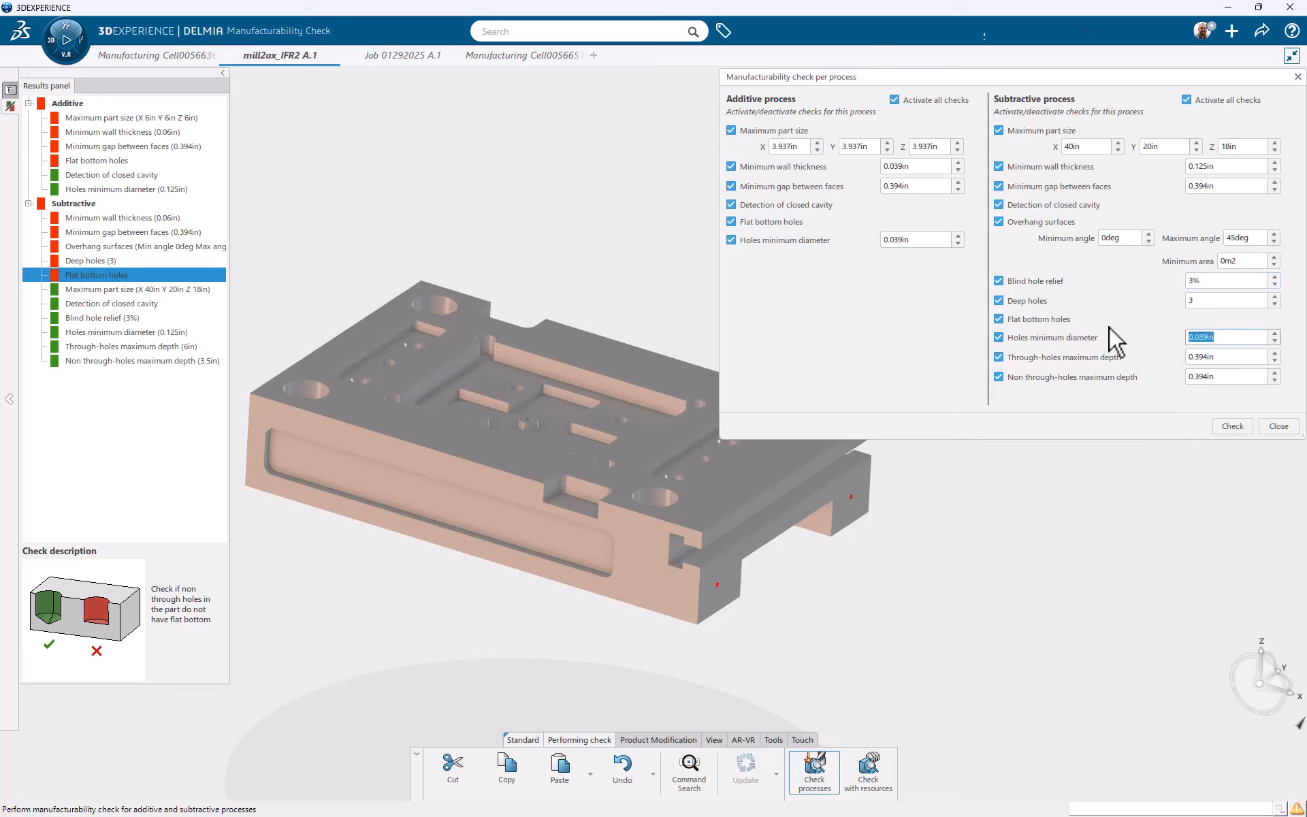
{"action": "mouse_move", "coordinate": [1070, 314]}
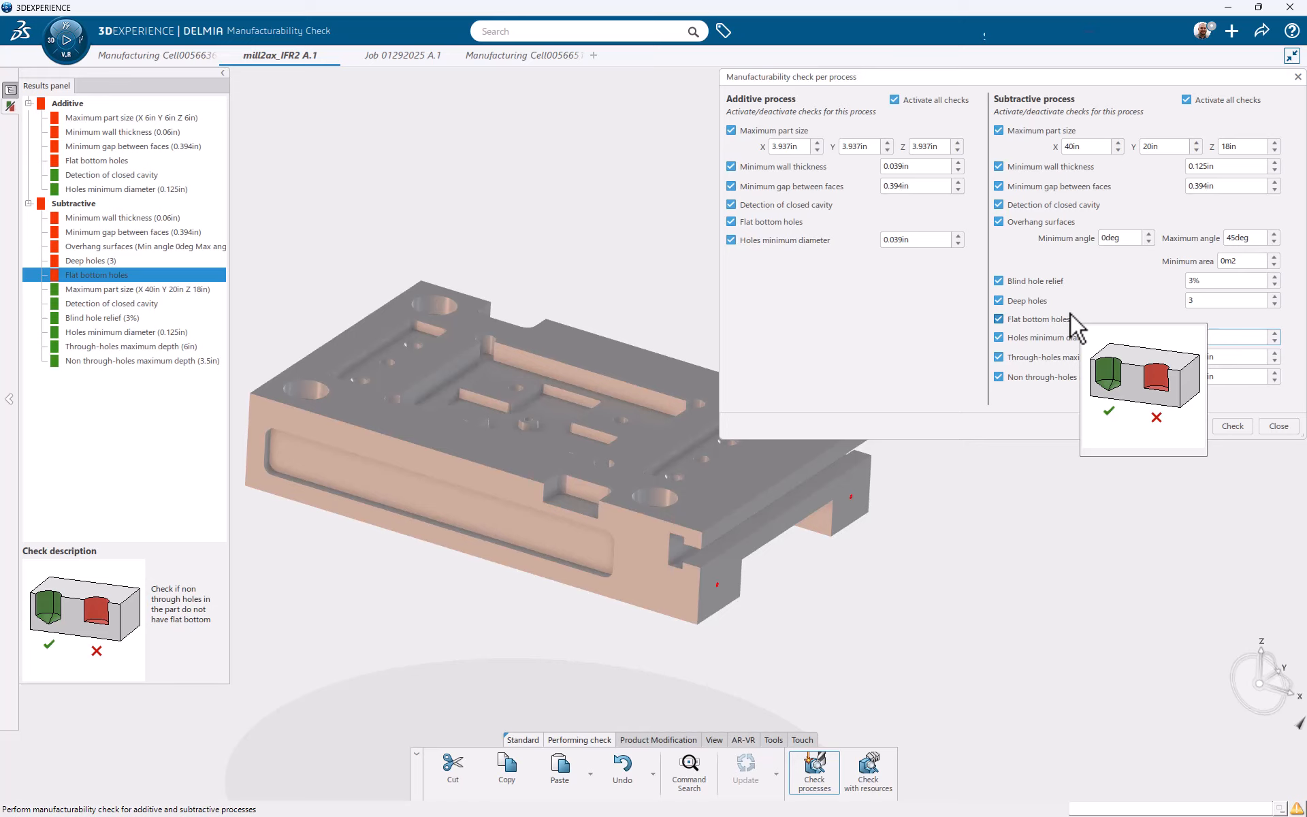
Run the check with subtractive maximum depths of 6 in for through-holes and 3.5 in for non through-holes.
{"action": "left_click", "coordinate": [1236, 356]}
{"action": "left_click_drag", "start_coordinate": [1236, 357], "coordinate": [1072, 341]}
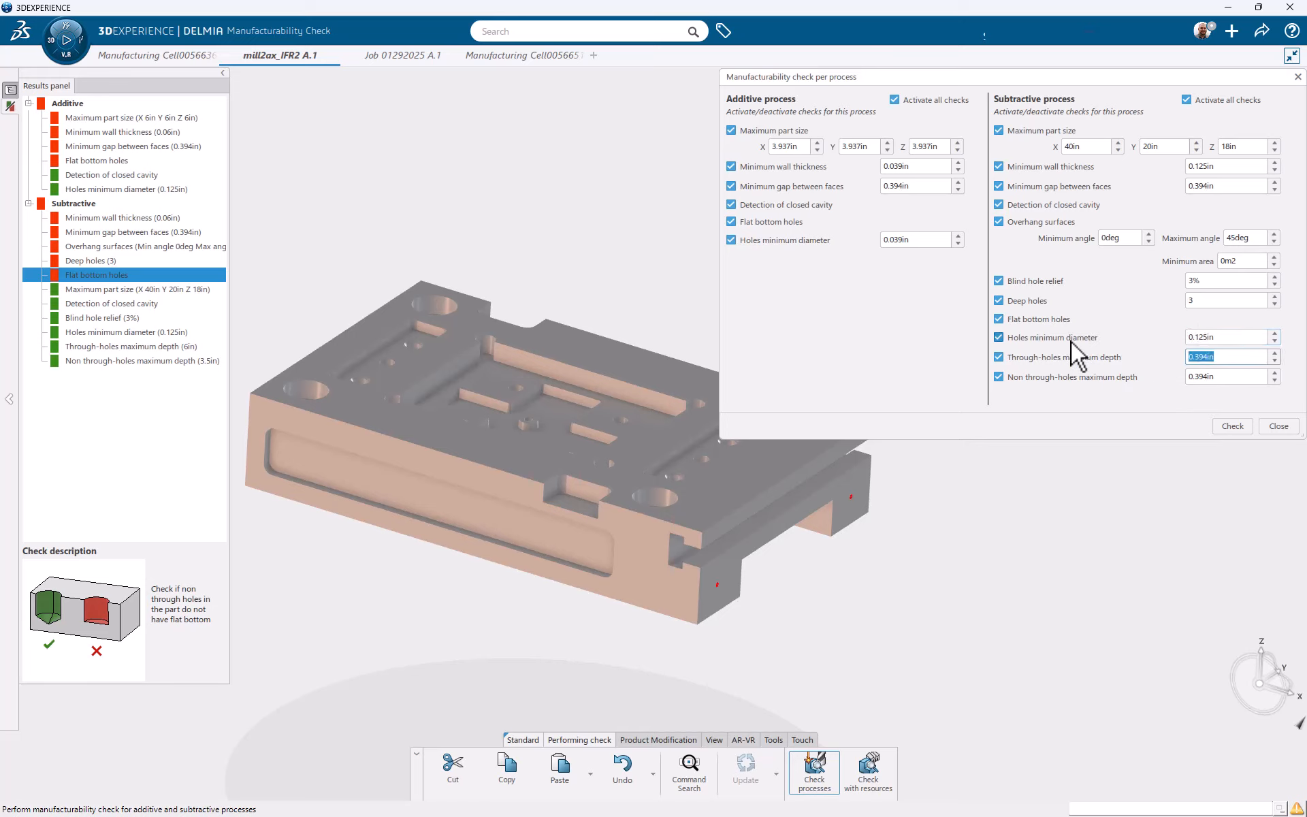
{"action": "mouse_move", "coordinate": [1072, 341]}
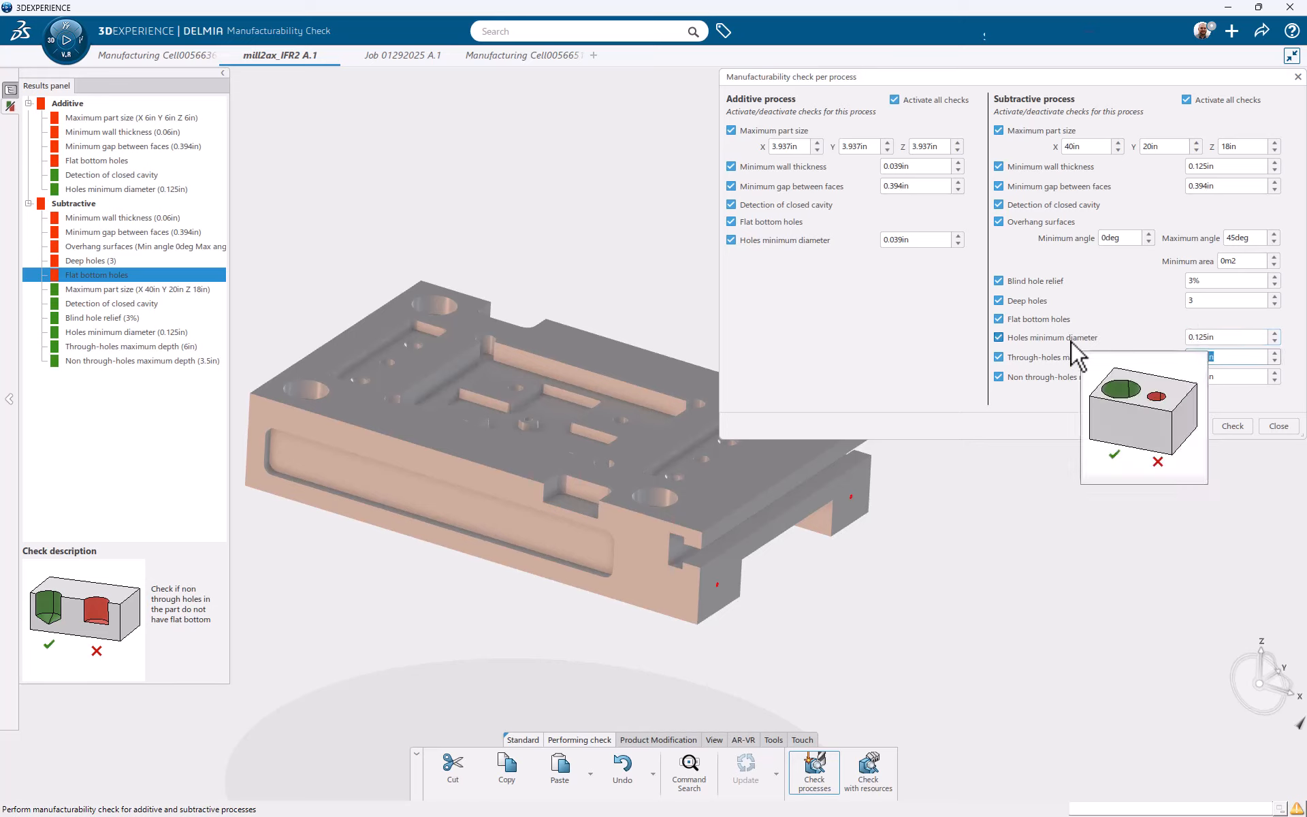
{"action": "type", "text": "6"}
{"action": "left_click", "coordinate": [1235, 376]}
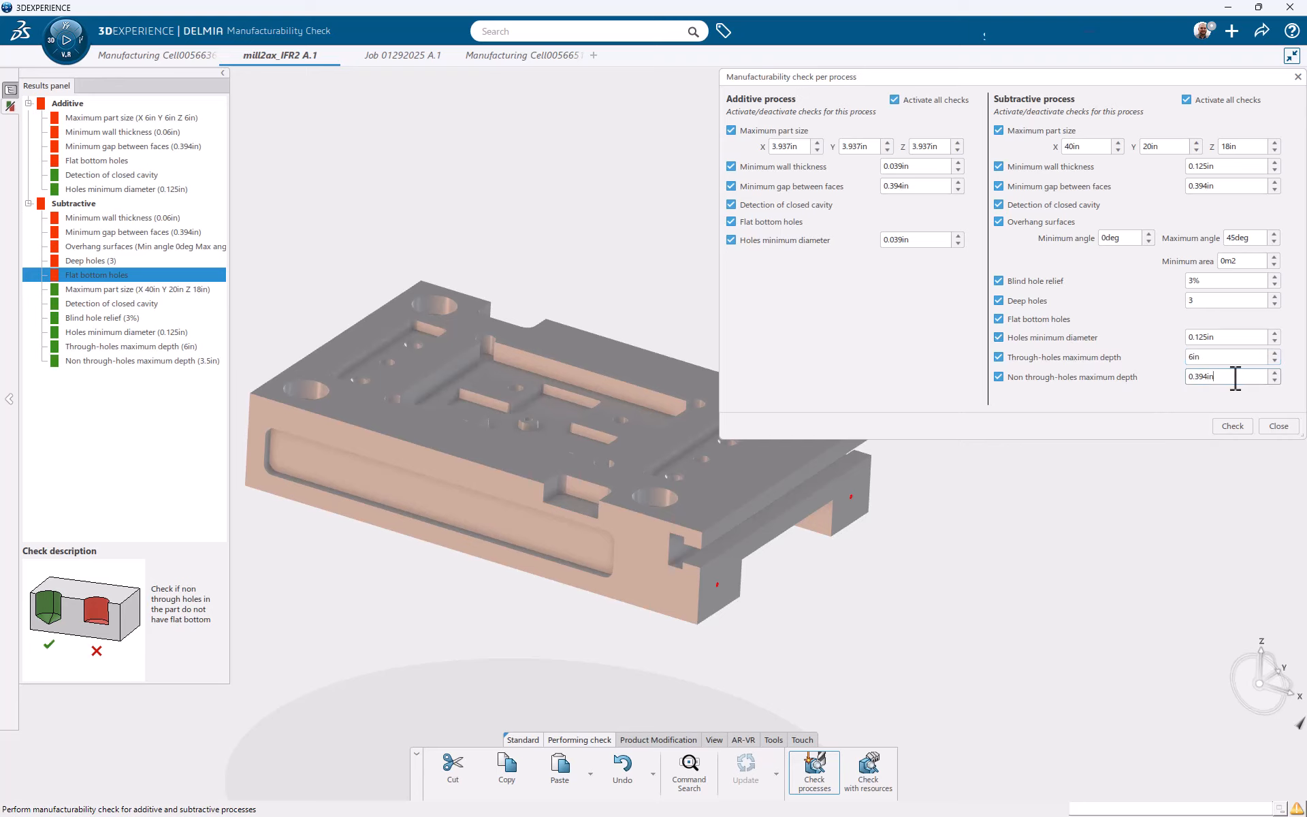
{"action": "left_click_drag", "start_coordinate": [1236, 378], "coordinate": [1128, 379]}
{"action": "type", "text": "3.5"}
{"action": "left_click", "coordinate": [1223, 430]}
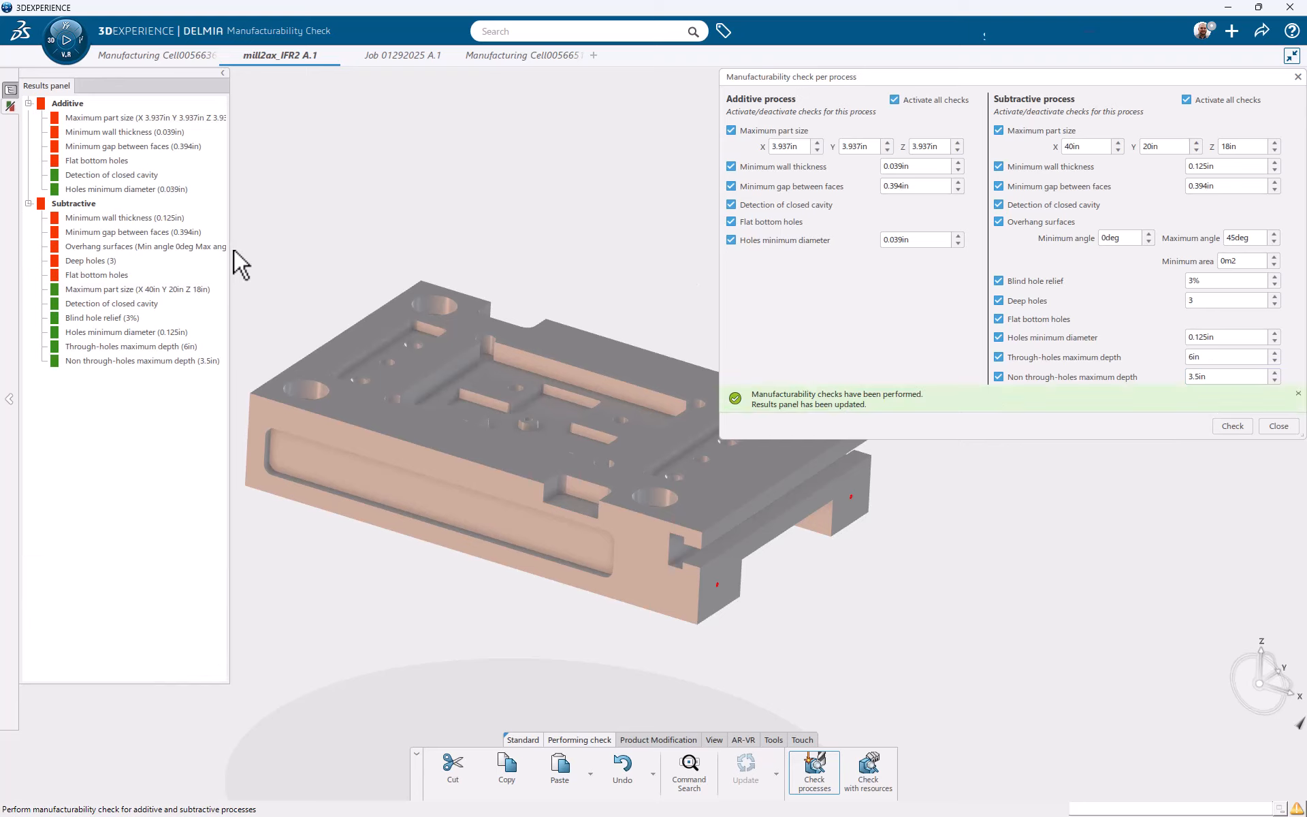
Examine the subtractive results for part size, flat bottom holes, deep holes, overhang surfaces, face gaps and wall thickness on the part.
{"action": "left_click", "coordinate": [154, 292]}
{"action": "left_click", "coordinate": [110, 276]}
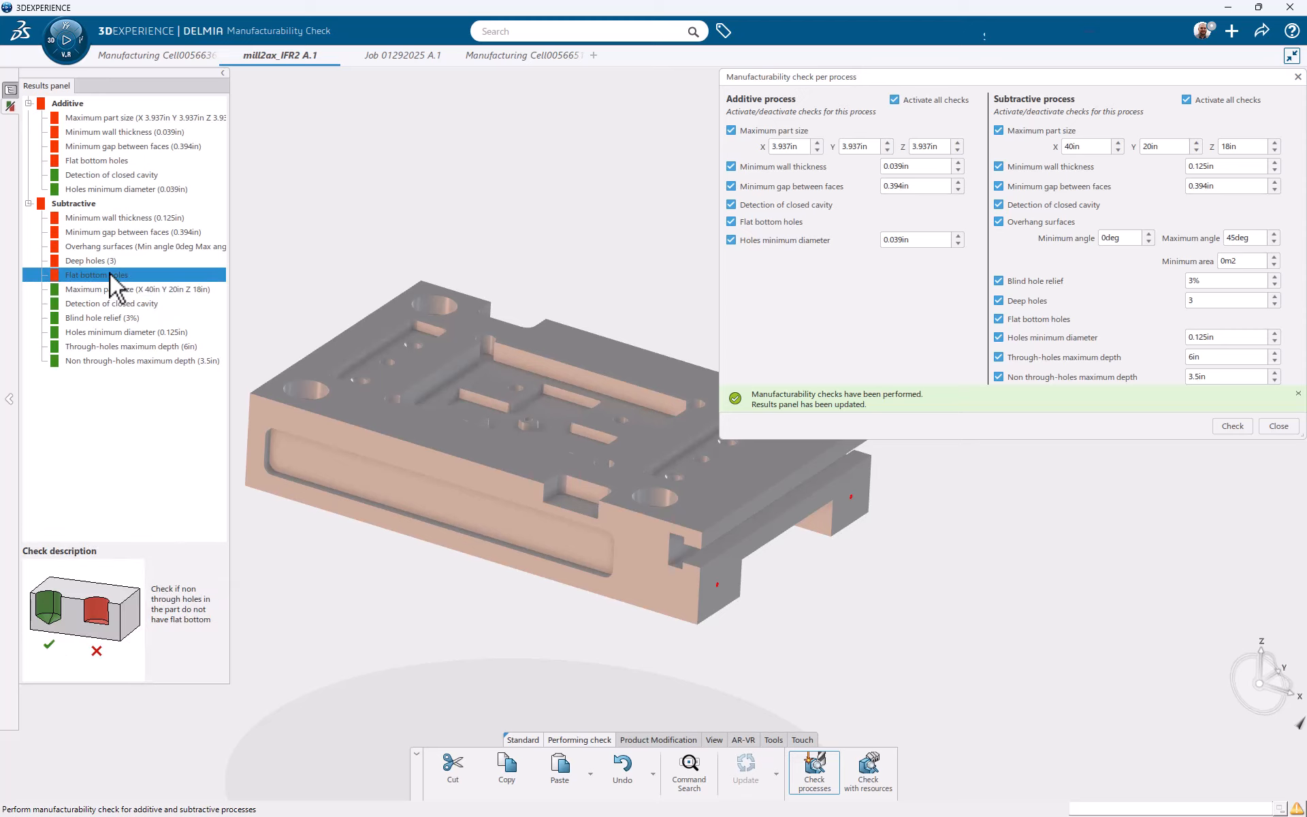
{"action": "left_click", "coordinate": [110, 261]}
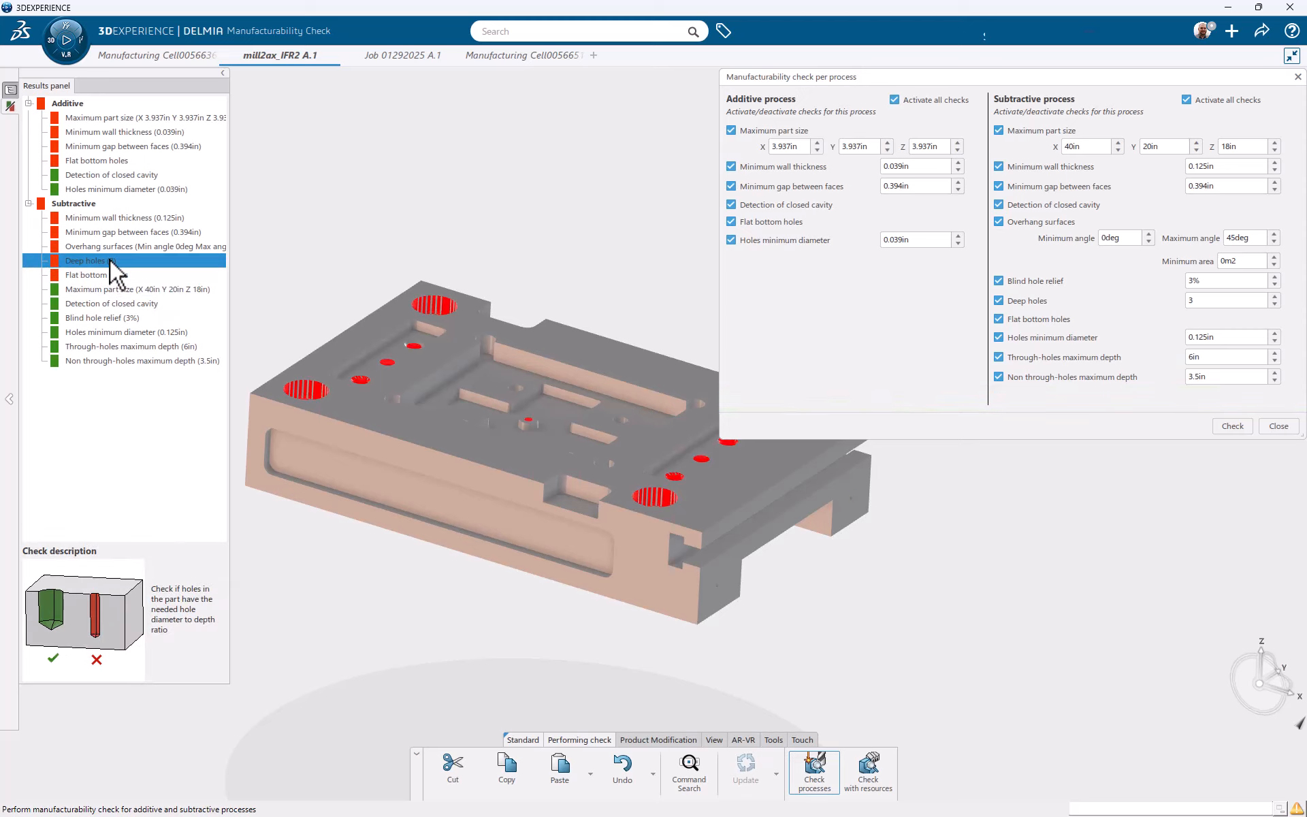
{"action": "mouse_move", "coordinate": [433, 351]}
{"action": "middle_mouse_down"}
{"action": "mouse_move", "coordinate": [412, 386]}
{"action": "mouse_move", "coordinate": [409, 455]}
{"action": "mouse_move", "coordinate": [415, 354]}
{"action": "middle_mouse_up"}
{"action": "left_click", "coordinate": [178, 246]}
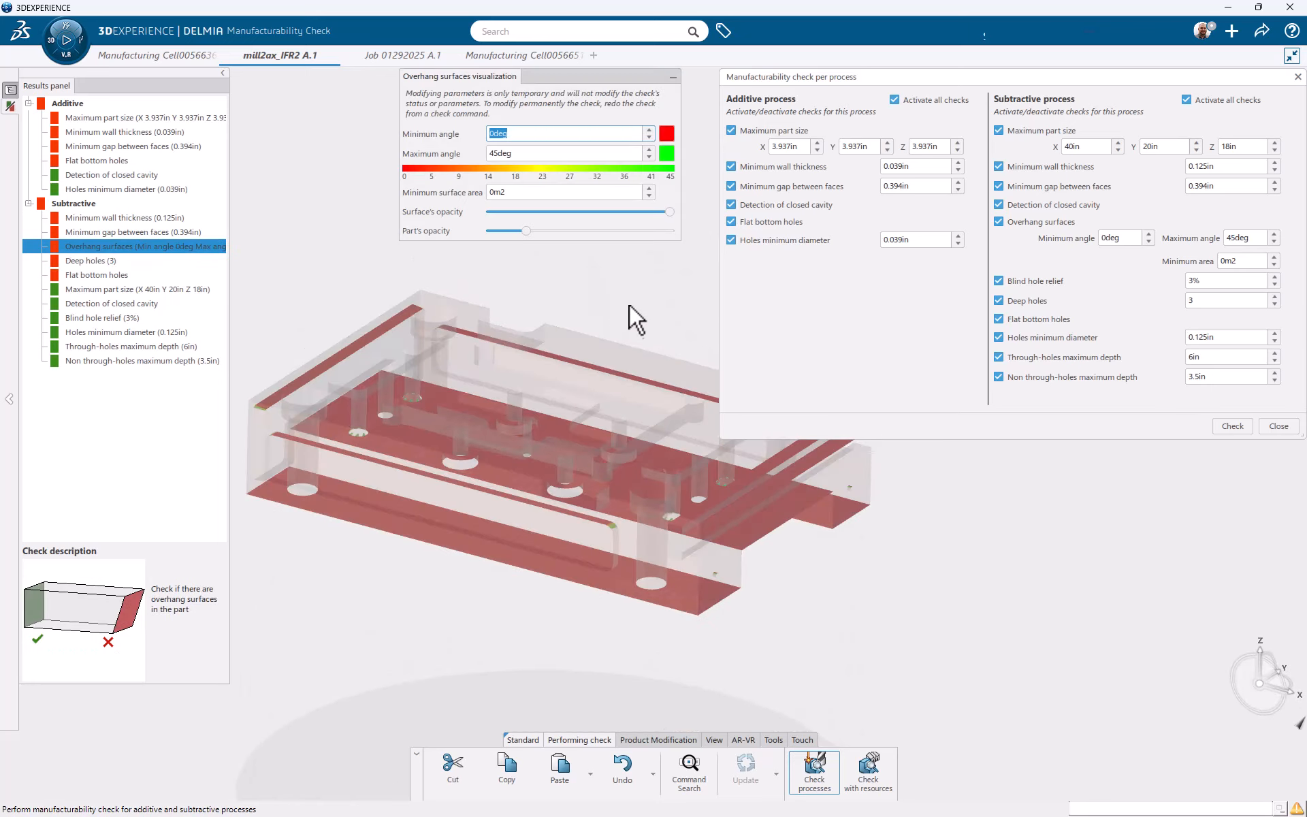
{"action": "mouse_move", "coordinate": [629, 305]}
{"action": "middle_mouse_down"}
{"action": "mouse_move", "coordinate": [642, 265]}
{"action": "mouse_move", "coordinate": [619, 329]}
{"action": "mouse_move", "coordinate": [617, 310]}
{"action": "middle_mouse_up"}
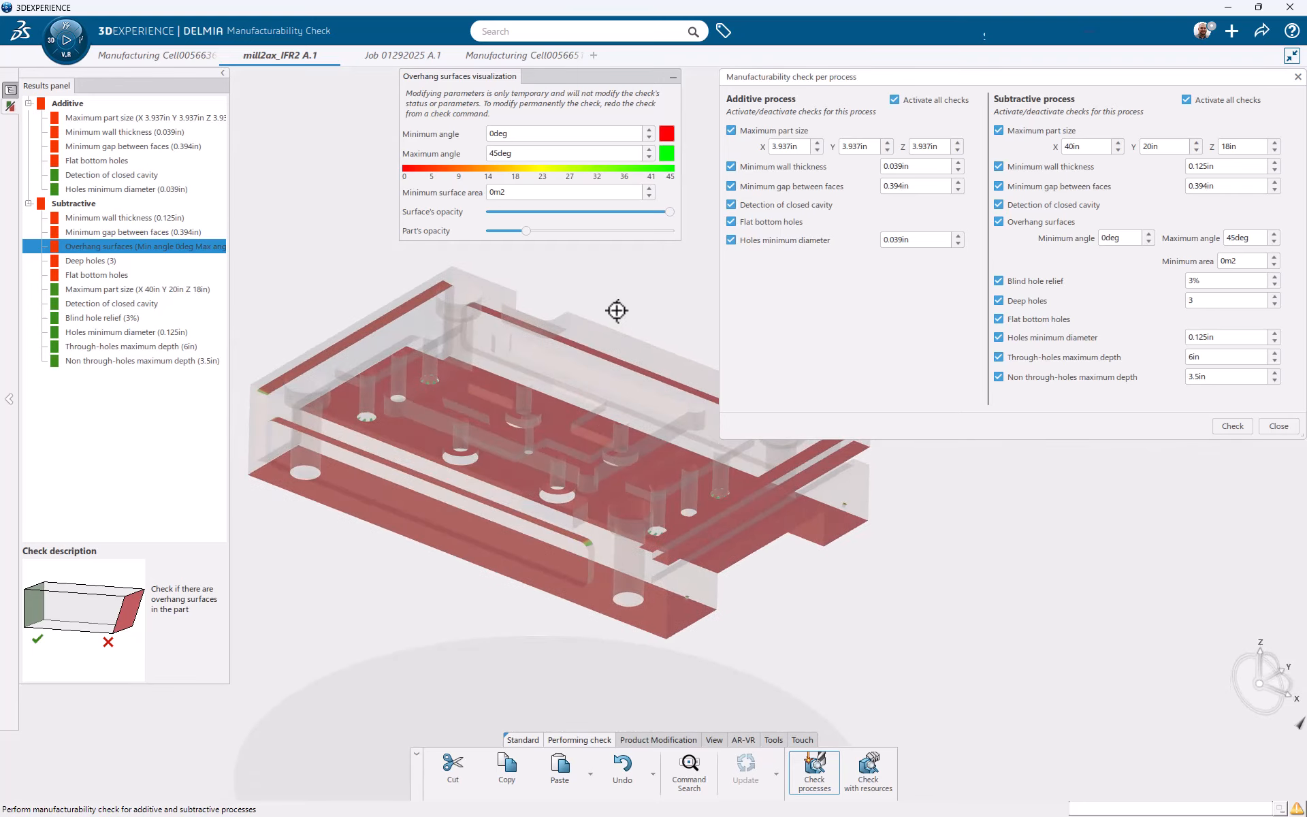
{"action": "left_click", "coordinate": [169, 235]}
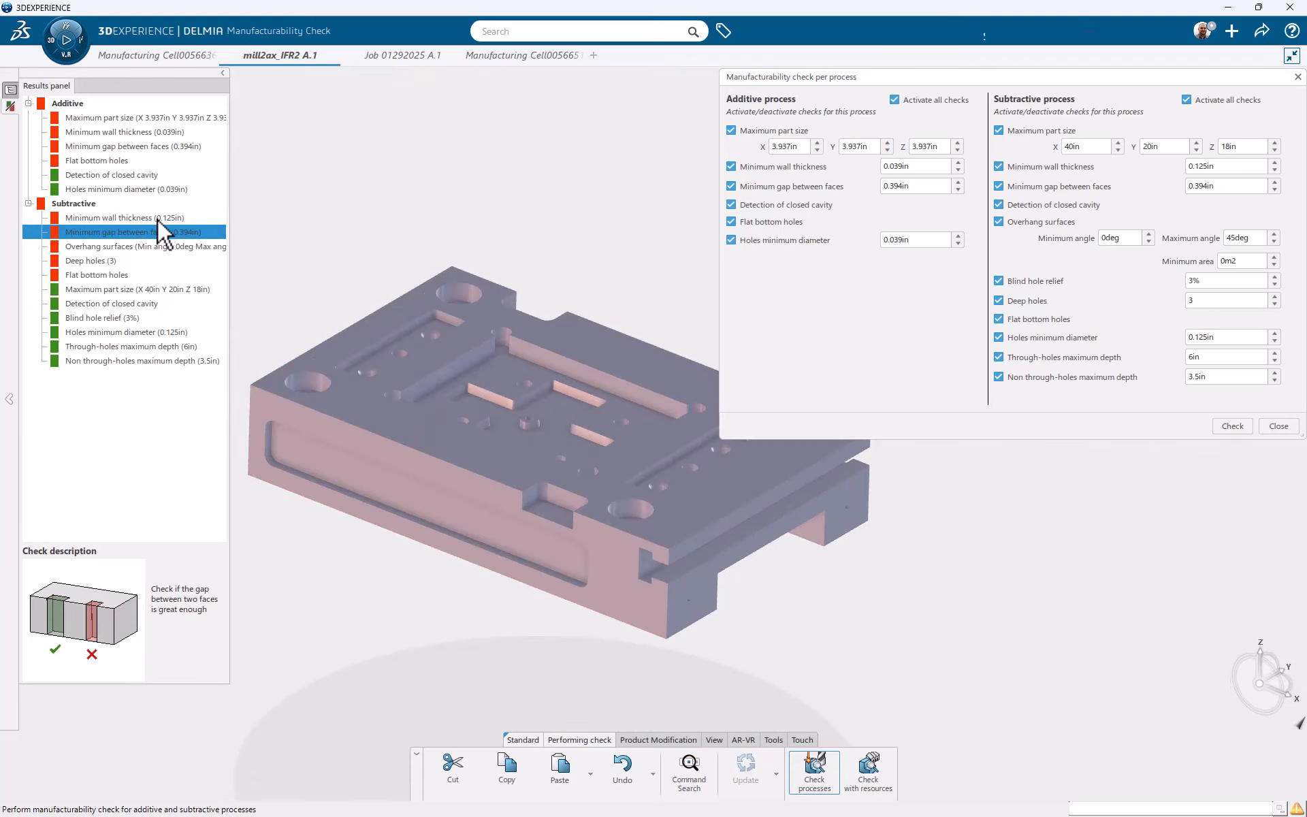
{"action": "left_click", "coordinate": [155, 218]}
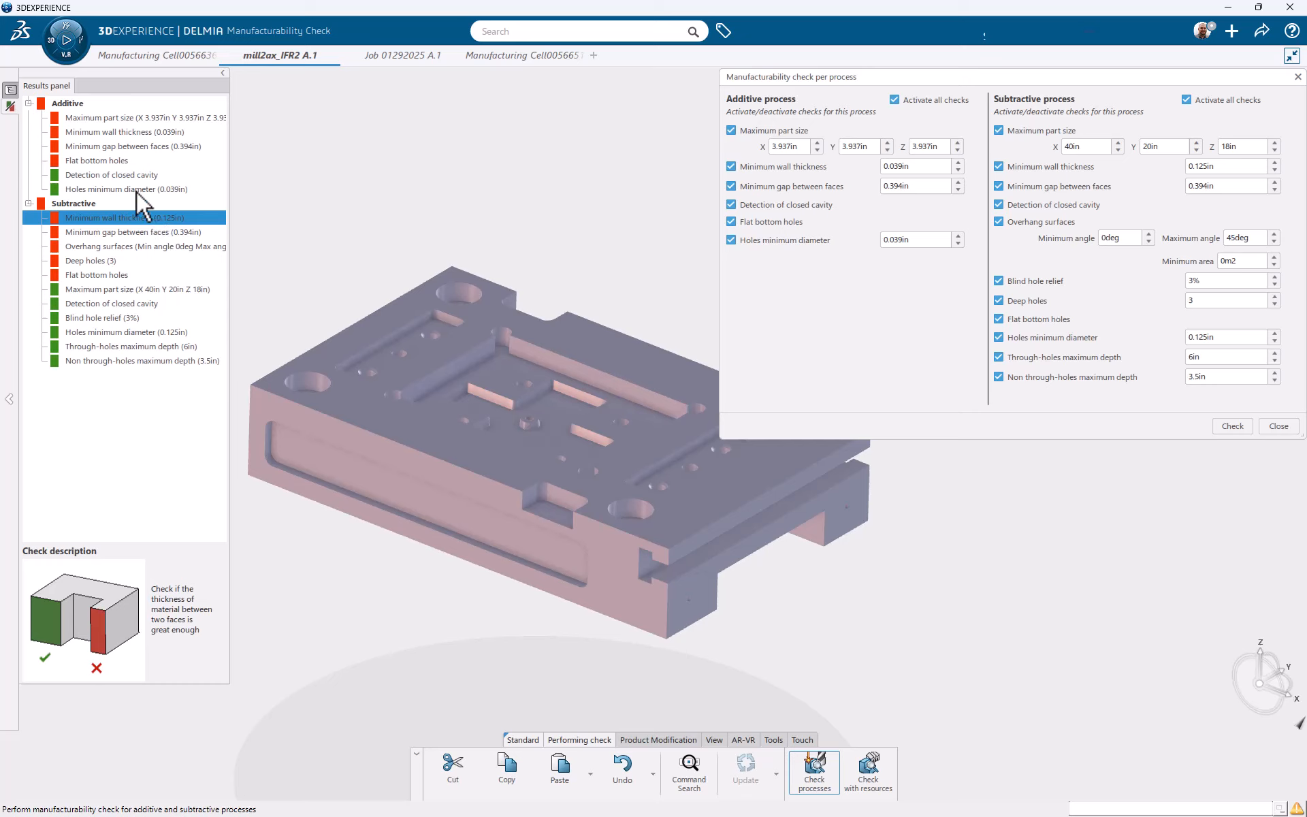
Examine the additive results for maximum part size, wall thickness, face gaps and flat bottom holes, inspecting a flagged hole up close.
{"action": "left_click", "coordinate": [129, 119]}
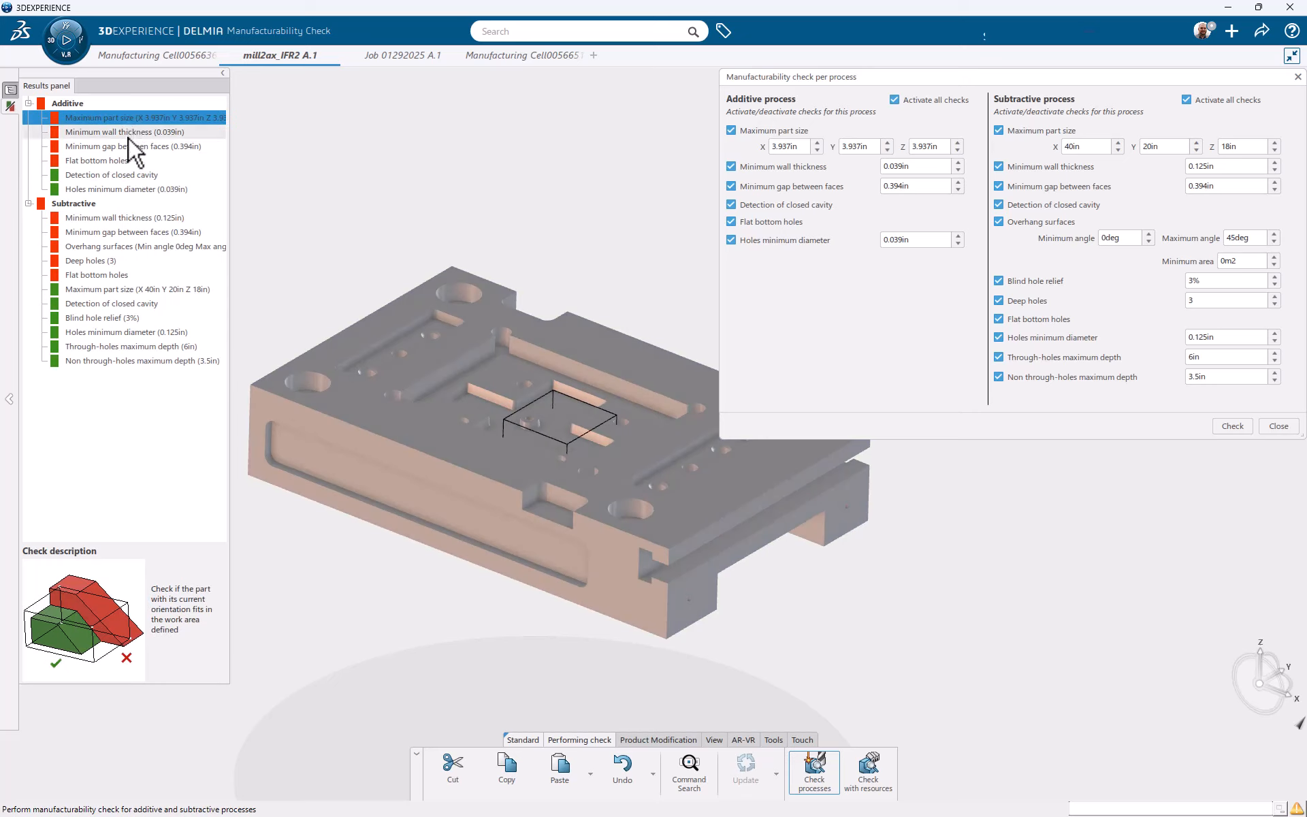
{"action": "left_click", "coordinate": [128, 137]}
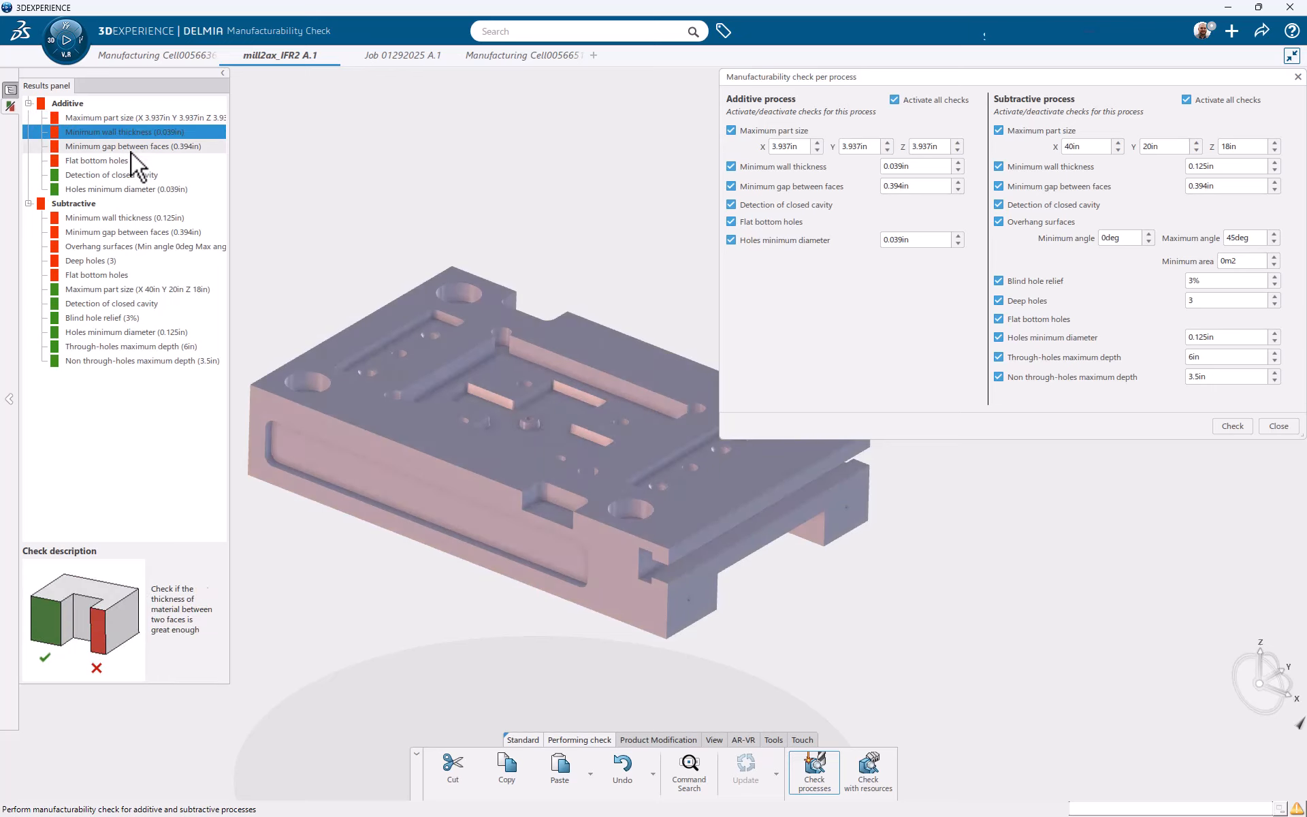
{"action": "left_click", "coordinate": [131, 150]}
{"action": "left_click", "coordinate": [126, 161]}
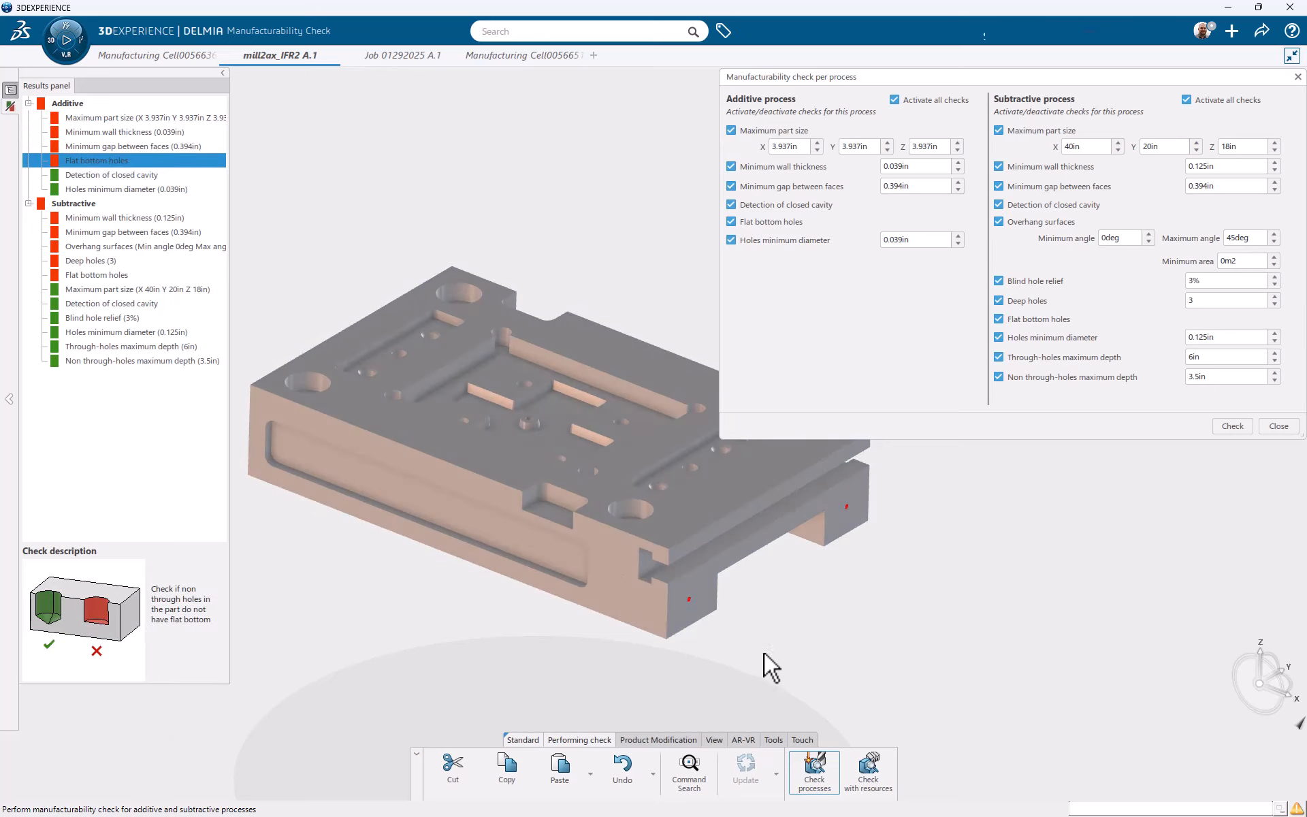
{"action": "scroll", "coordinate": [681, 598], "scroll_direction": "up", "scroll_amount": 10}
{"action": "mouse_move", "coordinate": [632, 596]}
{"action": "middle_mouse_down"}
{"action": "mouse_move", "coordinate": [542, 572]}
{"action": "mouse_move", "coordinate": [599, 581]}
{"action": "mouse_move", "coordinate": [621, 601]}
{"action": "middle_mouse_up"}
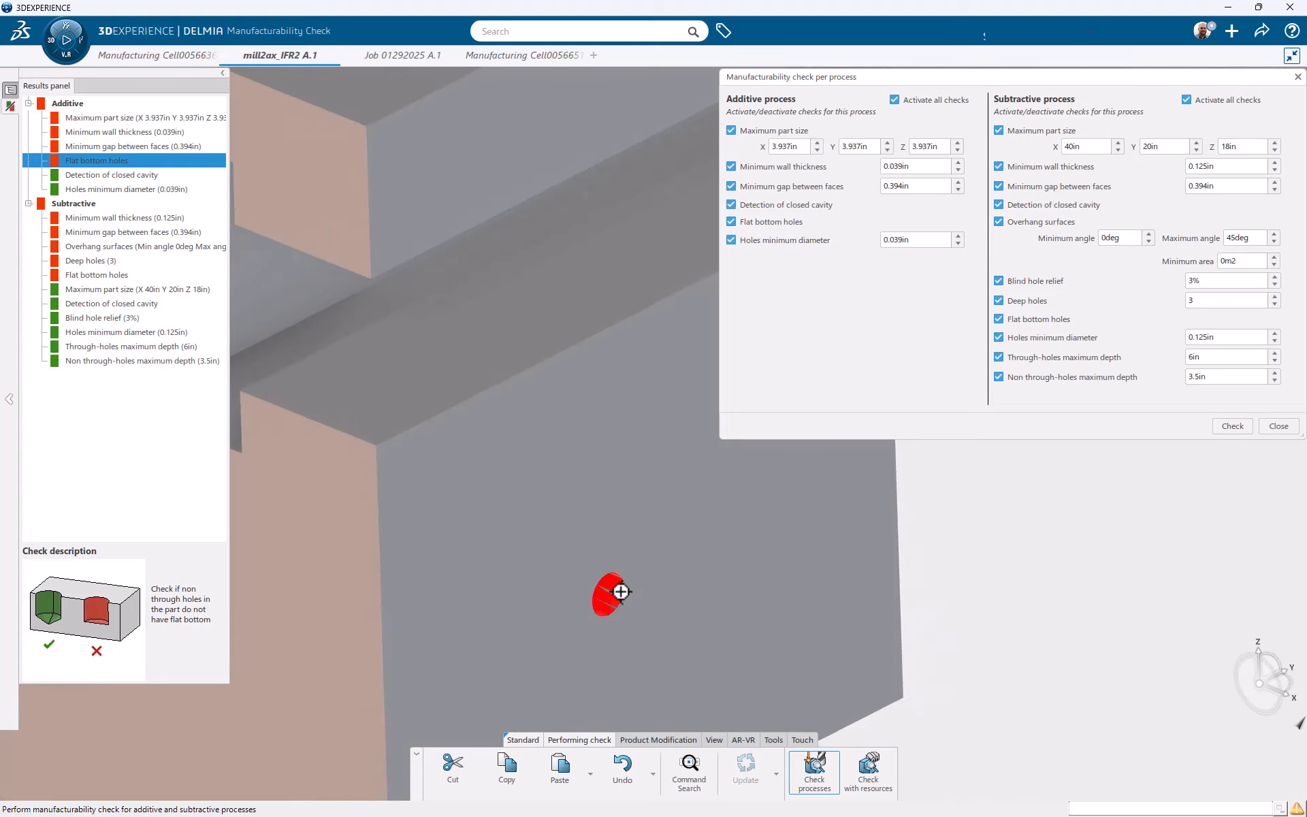
{"action": "scroll", "coordinate": [604, 601], "scroll_direction": "down", "scroll_amount": 10}
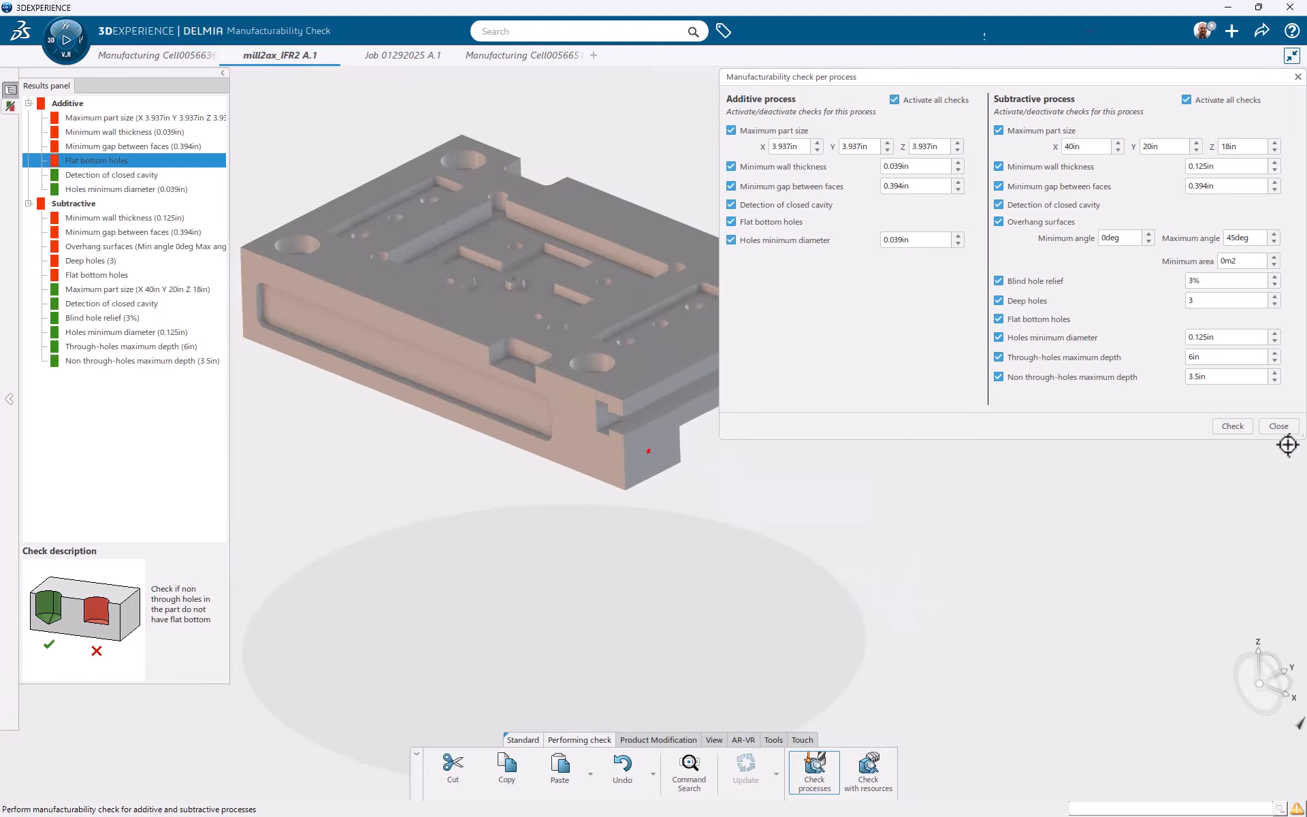
Close the check settings and review the subtractive results for non through-holes maximum depth and holes minimum diameter.
{"action": "left_click", "coordinate": [1278, 426]}
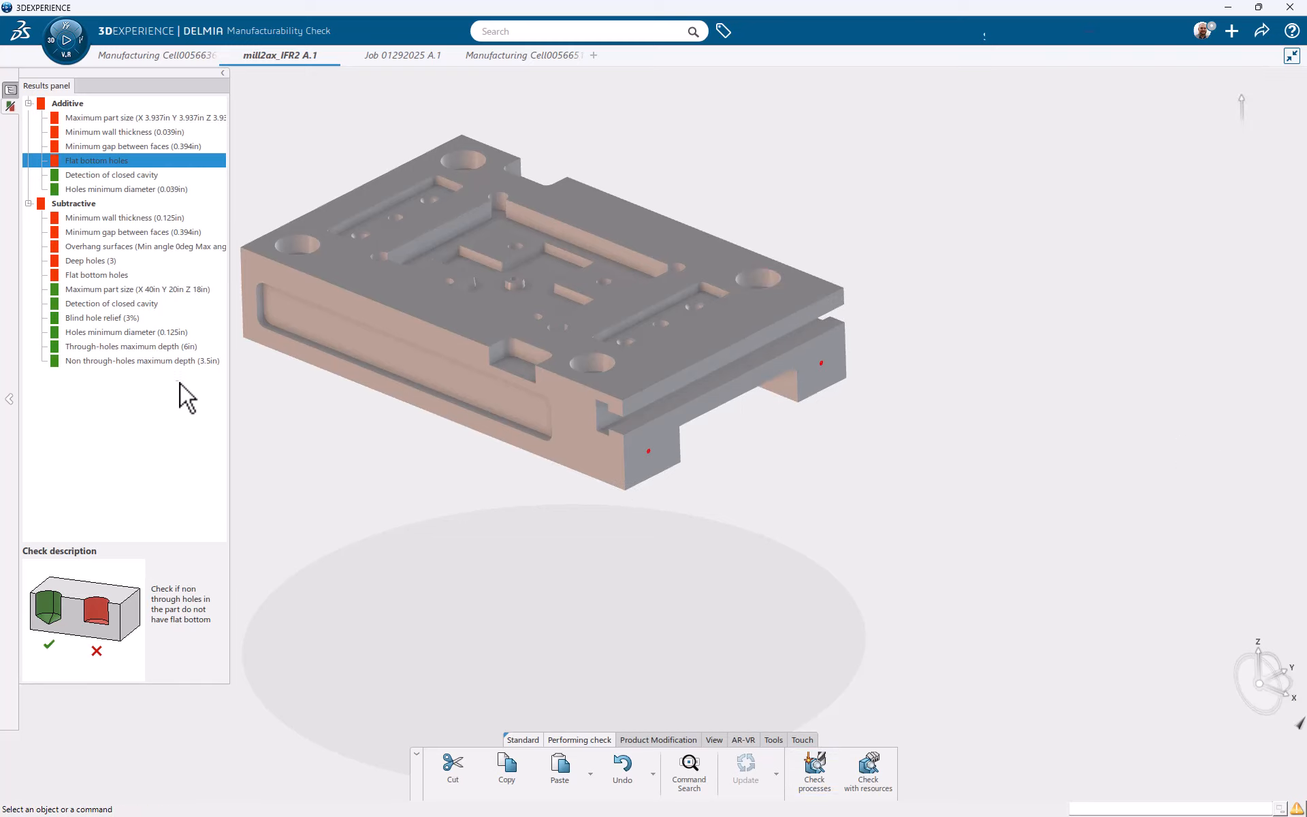
{"action": "left_click", "coordinate": [157, 361]}
{"action": "left_click", "coordinate": [143, 333]}
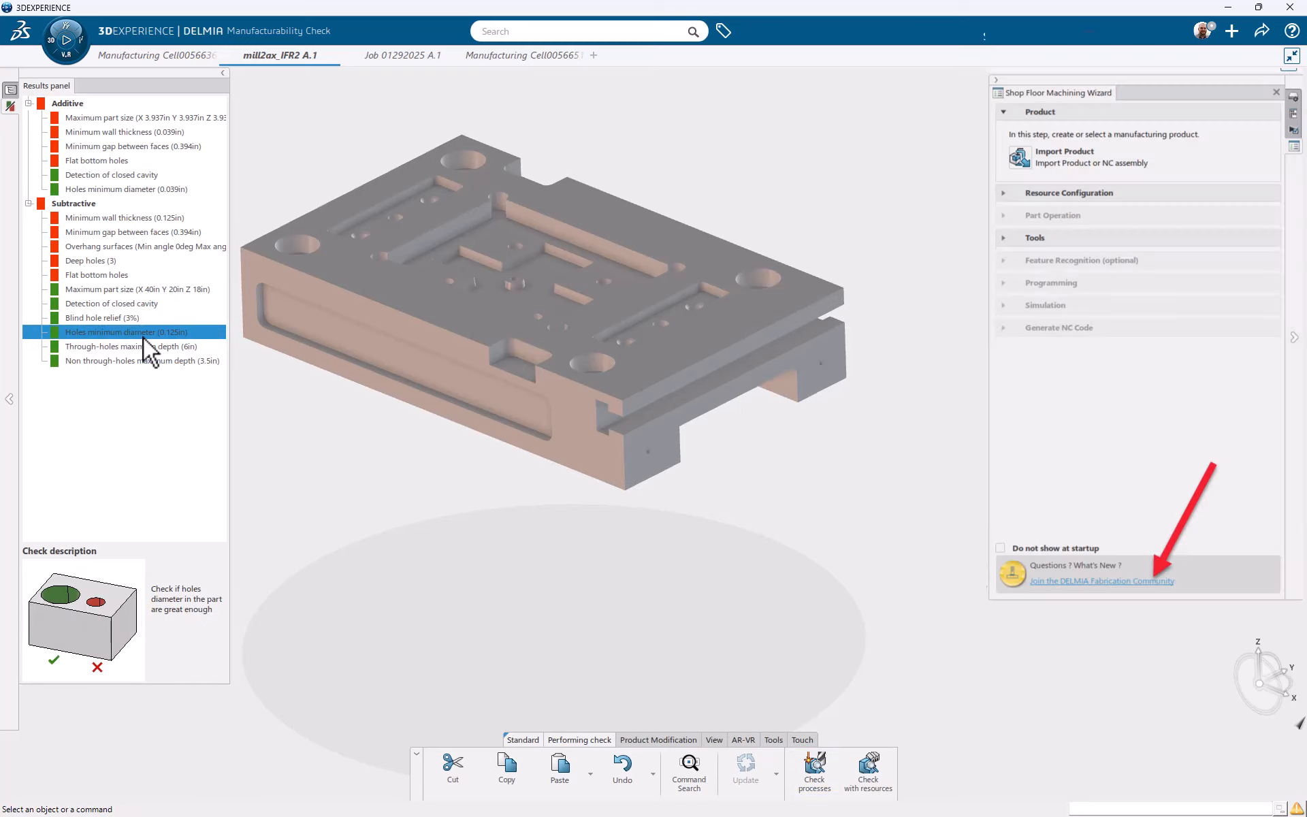